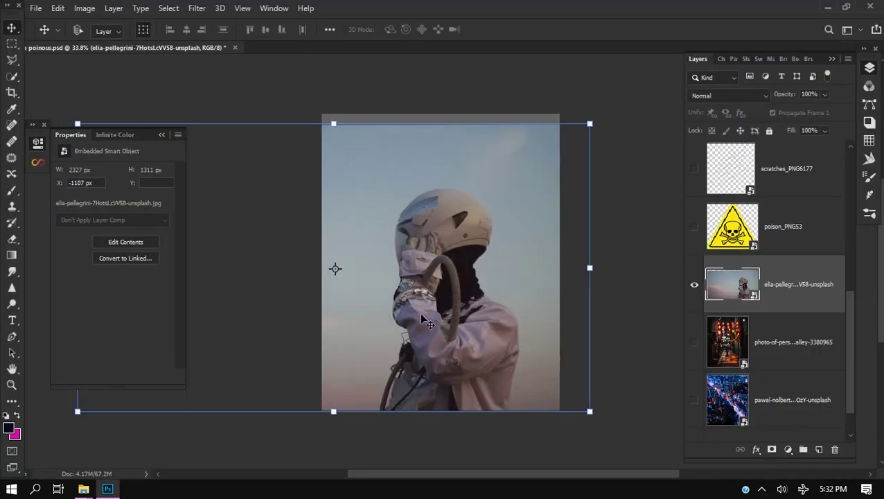
scroll(421, 315, down, 4)
drag(537, 381, 413, 310)
drag(319, 270, 412, 338)
drag(504, 378, 661, 464)
drag(522, 414, 403, 331)
drag(537, 382, 504, 364)
drag(419, 337, 434, 353)
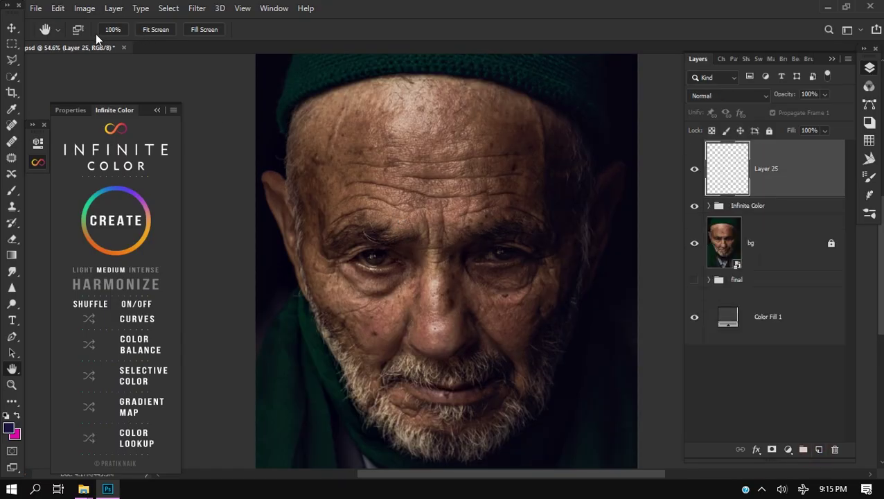
- Open the Totally Rad Dirty Pictures filter for the empty top layer and choose the Sapphire Velvet texture
click(198, 7)
click(138, 477)
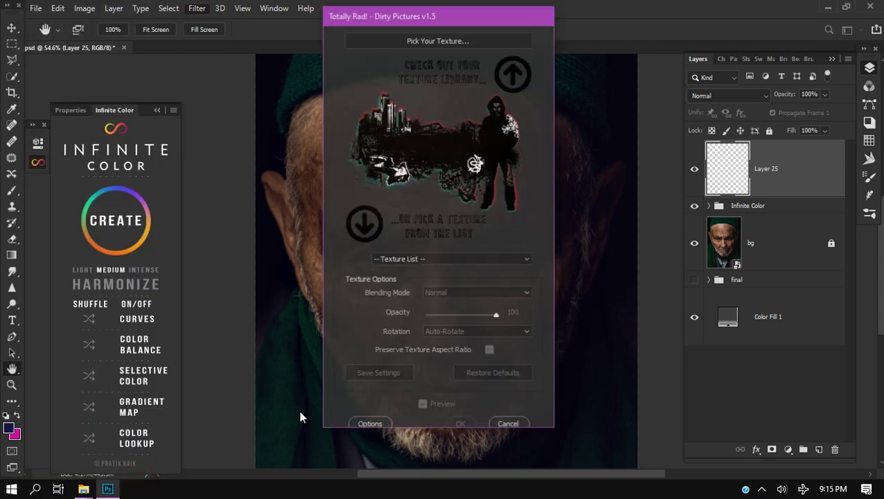
click(418, 259)
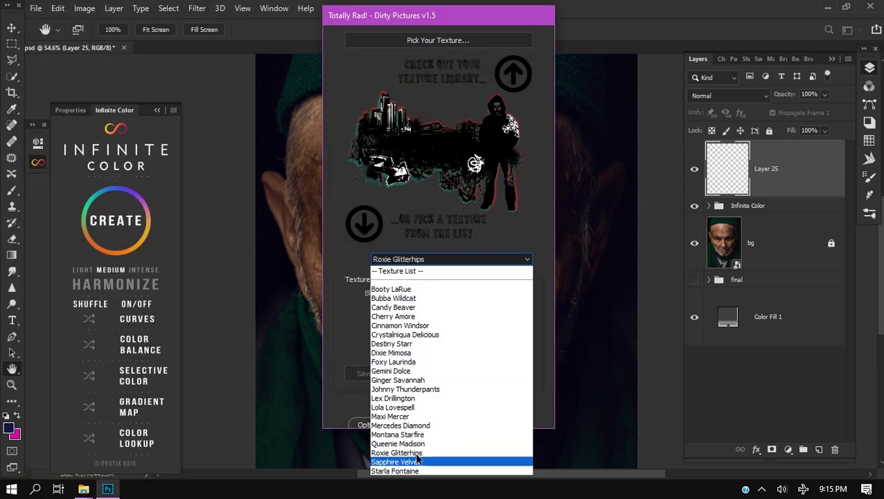
click(422, 463)
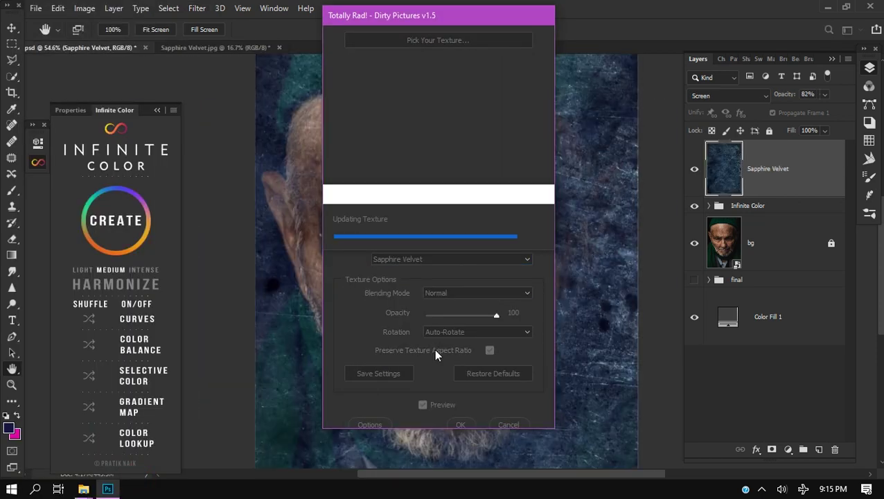
drag(471, 20, 177, 37)
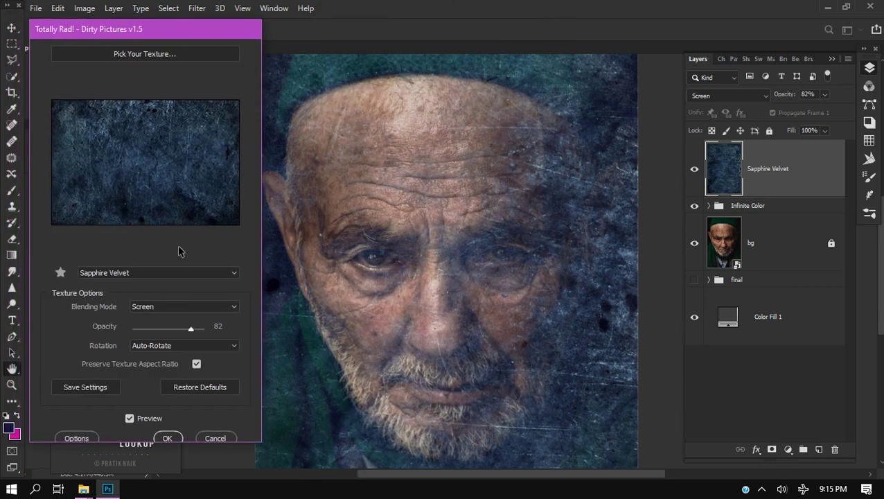
- Try the Overlay, Soft Light, Normal and Hard Light blending modes on Sapphire Velvet, leaving it at Hard Light with 35 opacity
click(173, 306)
click(151, 365)
click(184, 306)
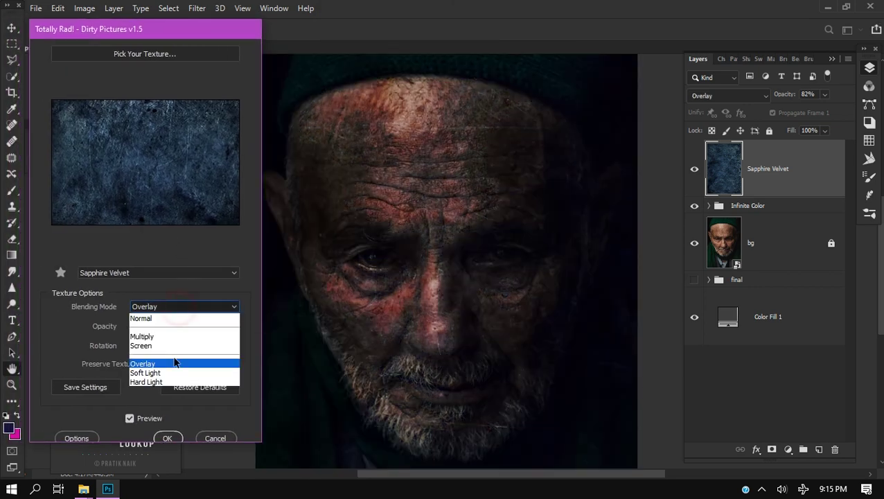
click(173, 373)
click(175, 310)
click(173, 317)
click(166, 307)
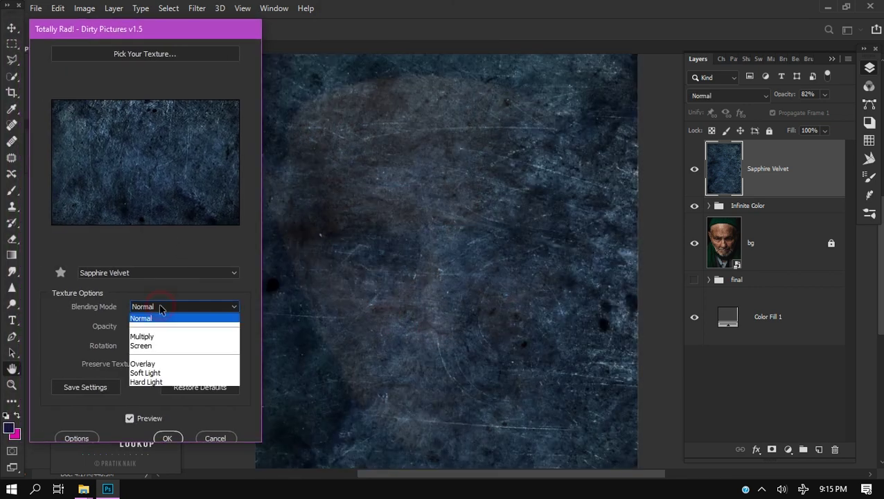
click(160, 379)
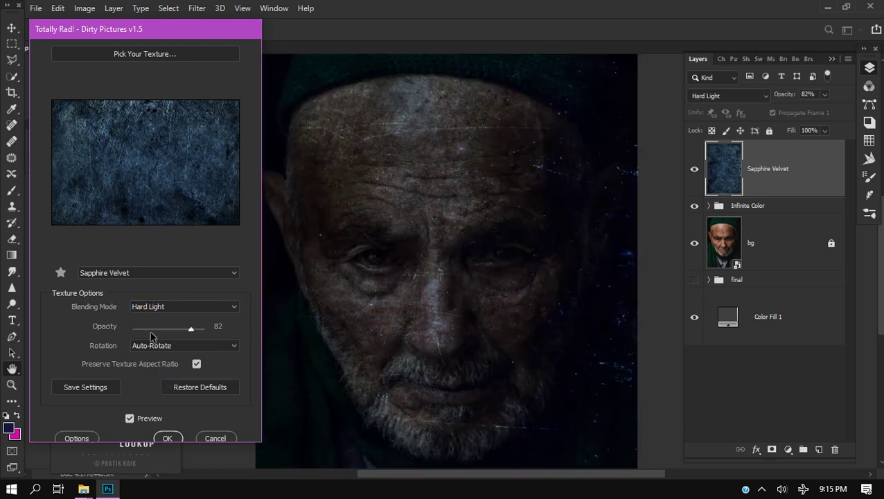
mouse_move(152, 328)
mouse_down()
mouse_move(139, 328)
mouse_move(158, 329)
mouse_up()
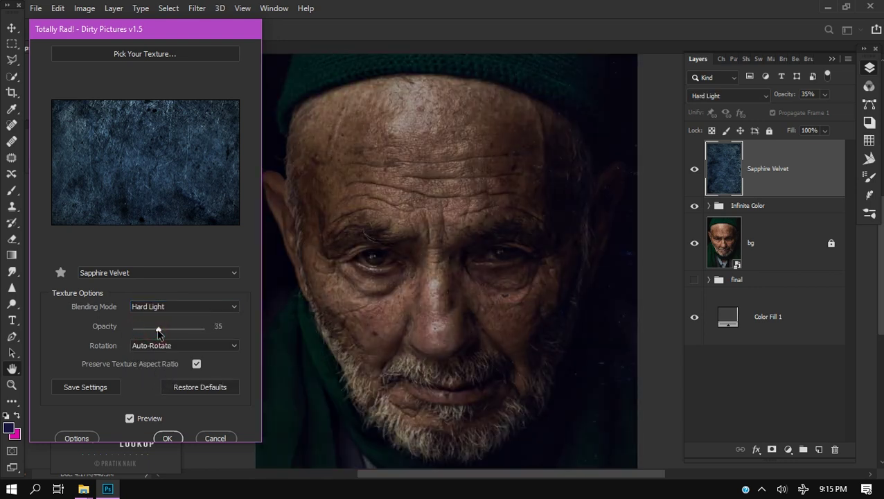
- Switch the texture to Lex Drillington with the Multiply blending mode and an opacity of 43
click(158, 272)
click(142, 320)
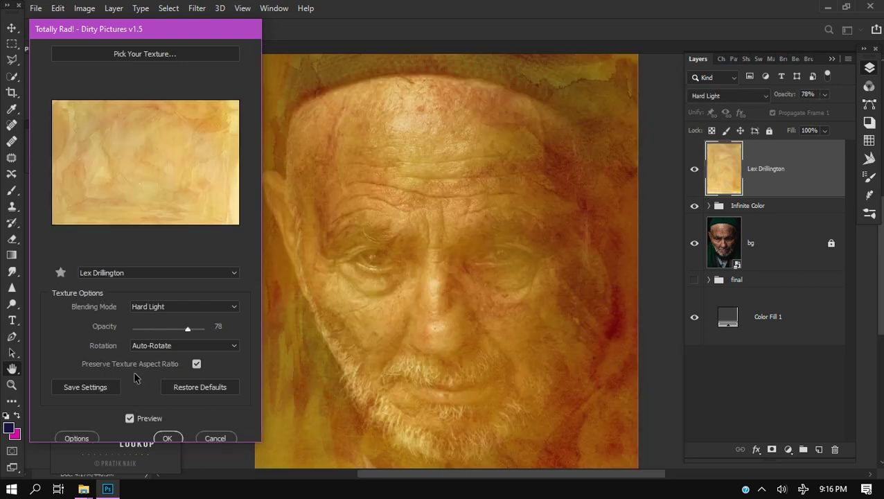
click(185, 309)
click(177, 337)
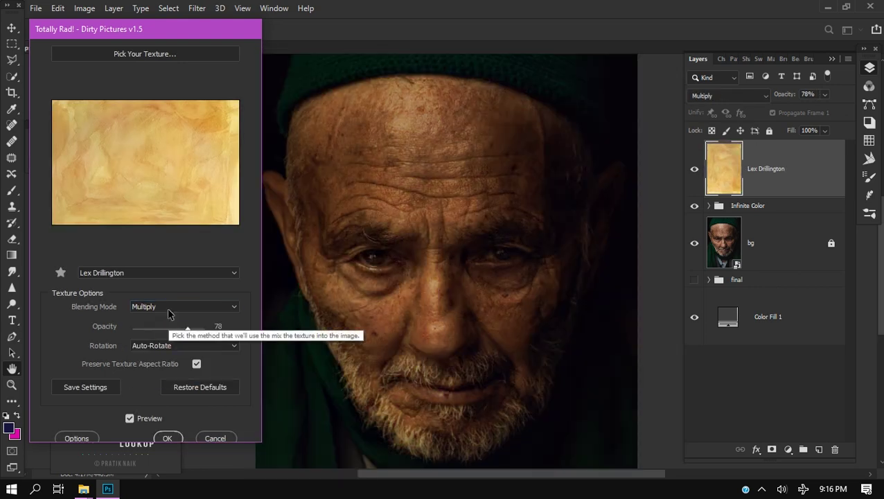
drag(189, 328, 164, 331)
- Browse the texture library with texture-only thumbnails and leave it without picking a texture
click(165, 55)
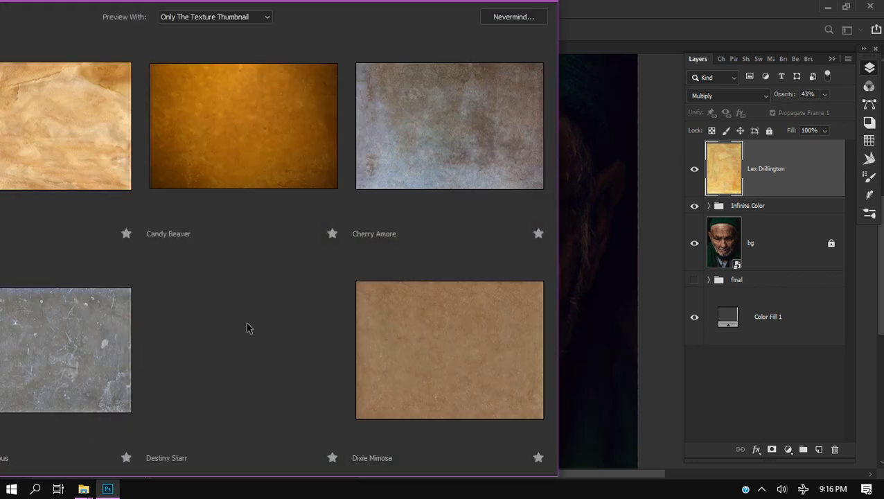
click(223, 18)
click(223, 28)
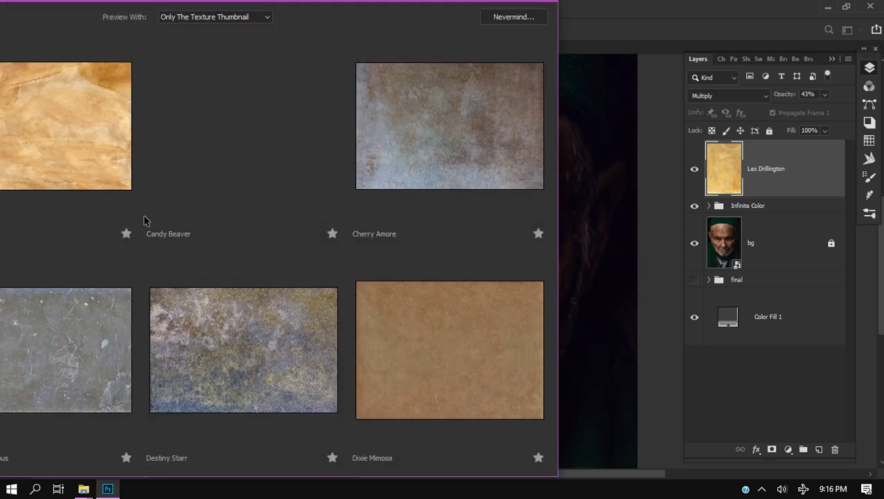
drag(282, 2, 502, 10)
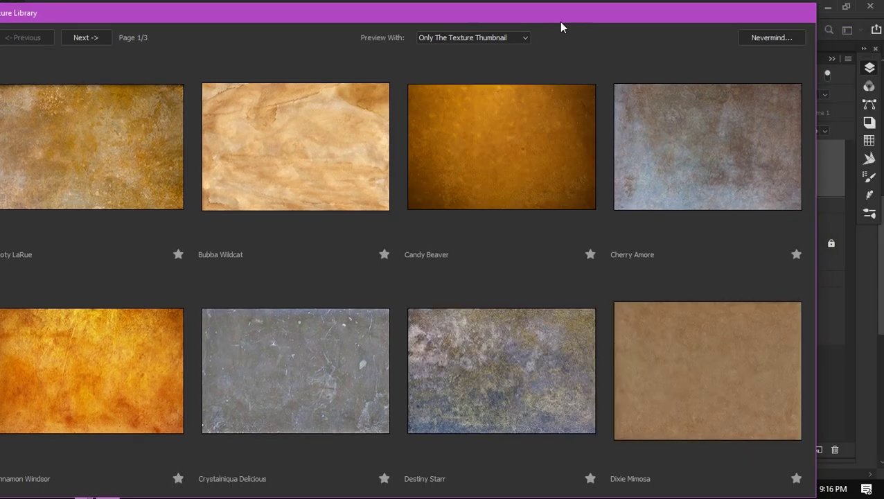
drag(559, 19, 559, 1)
drag(804, 9, 775, 80)
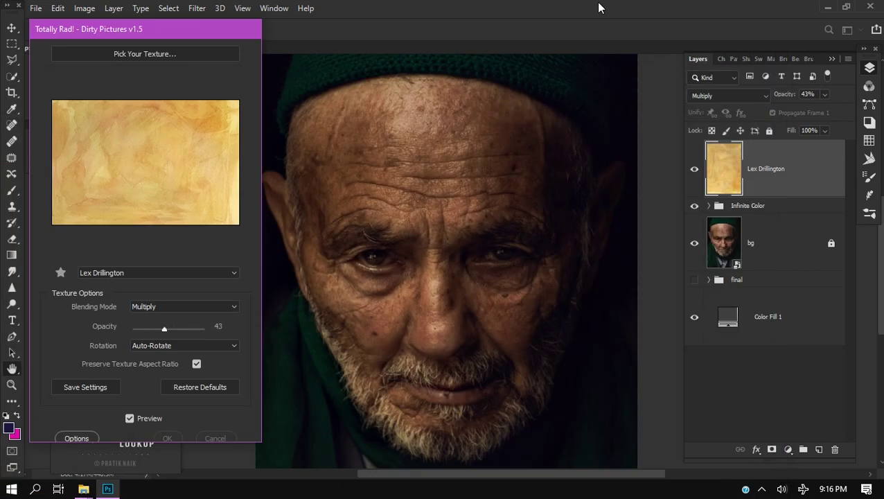
- Apply the Cherry Amore texture at an opacity of 78, collapse its layer group and toggle the group's visibility
click(158, 273)
click(145, 317)
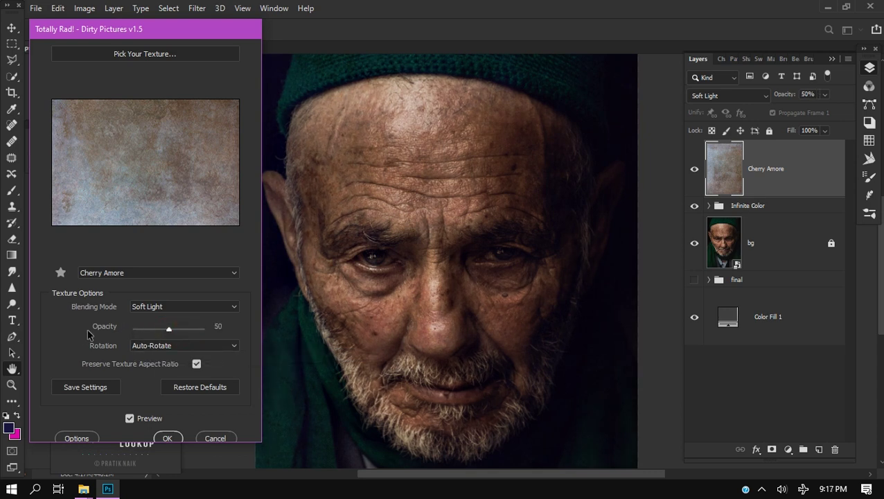
drag(169, 329, 190, 329)
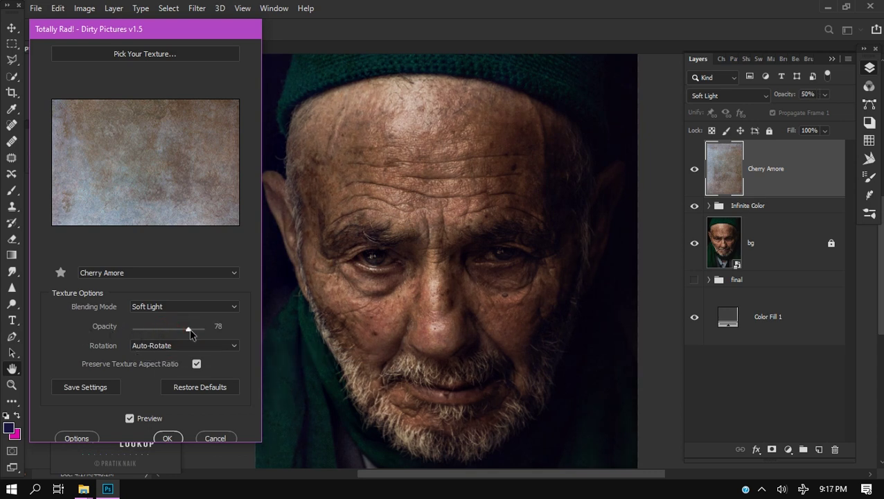
click(168, 437)
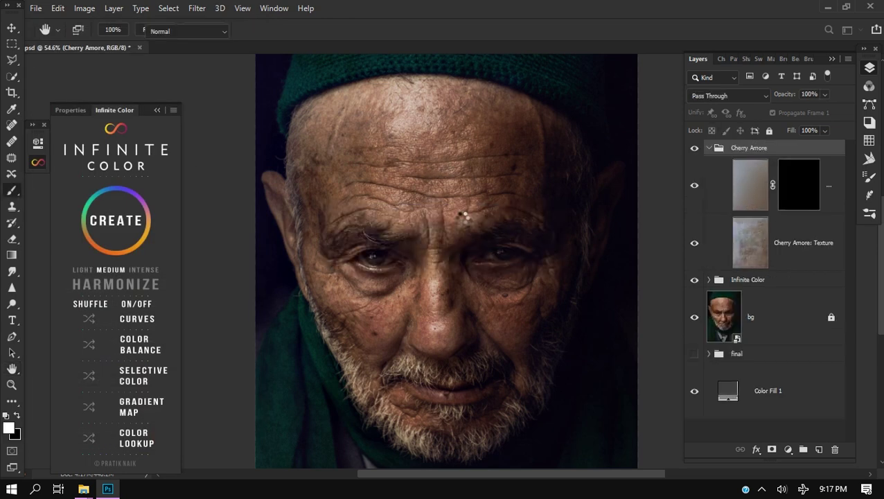
click(707, 149)
click(693, 148)
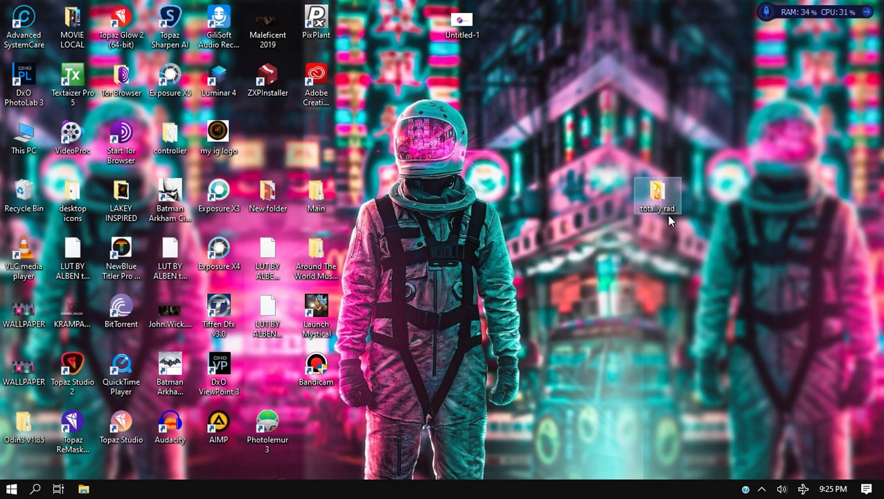
- Open the totally rad folder from the desktop and go into its Your Software subfolder
drag(635, 220, 674, 288)
drag(620, 189, 618, 191)
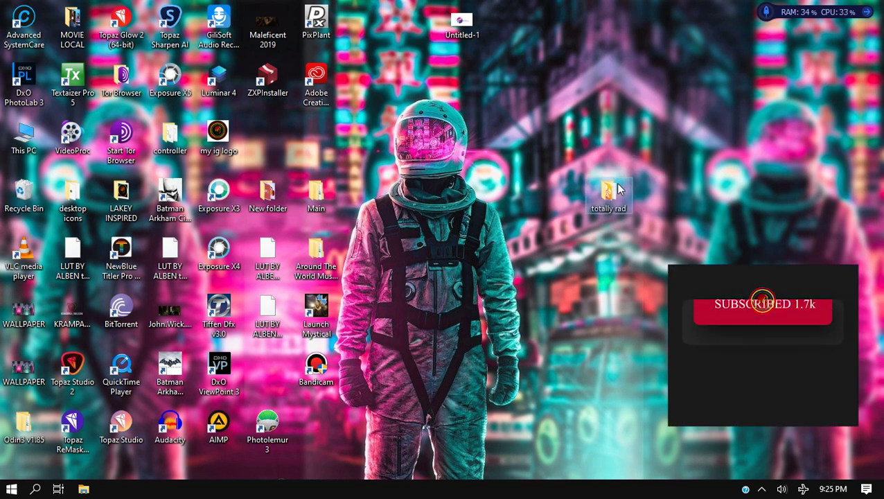
double_click(590, 203)
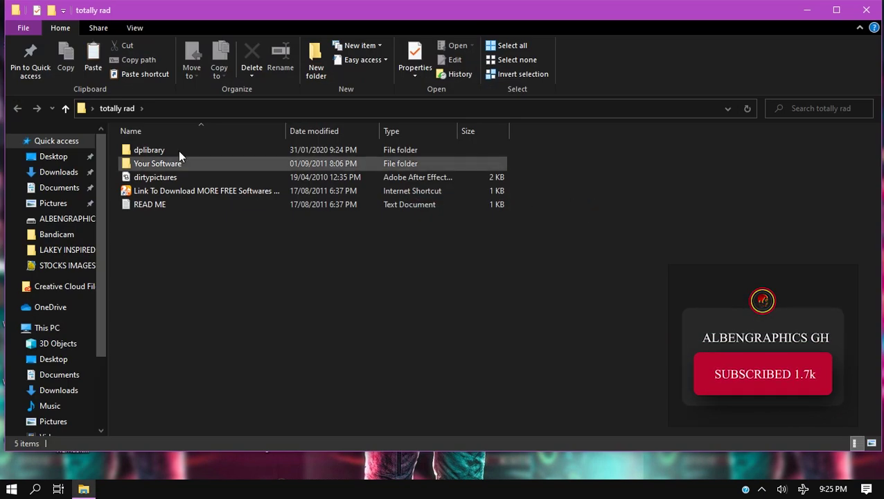
double_click(156, 163)
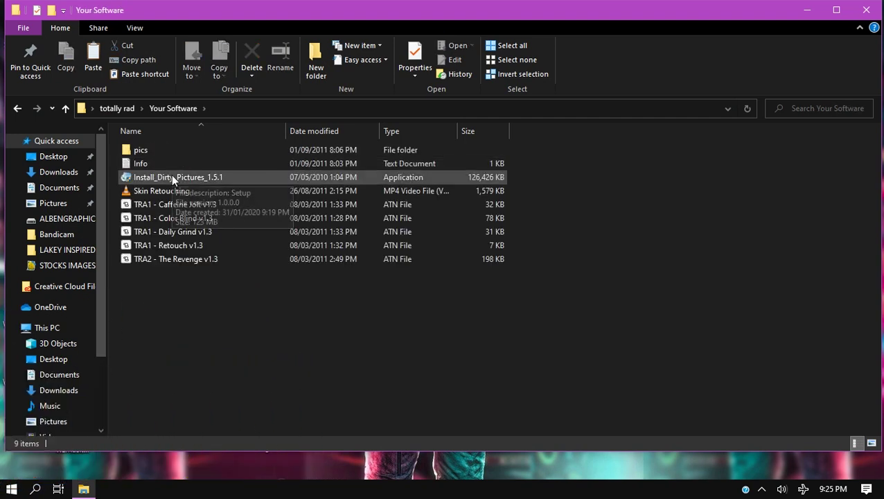
- Launch the Install_Dirty_Pictures_1.5.1 setup and decline to continue with the reinstallation
click(173, 177)
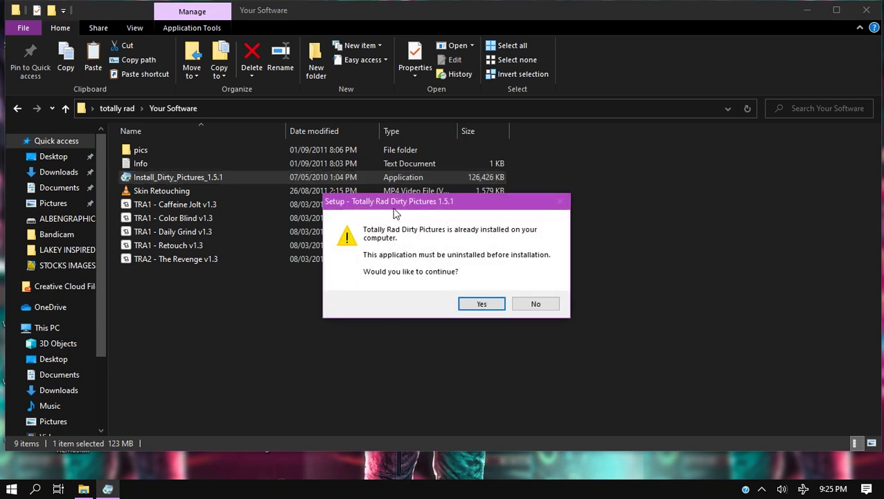
drag(394, 213, 525, 204)
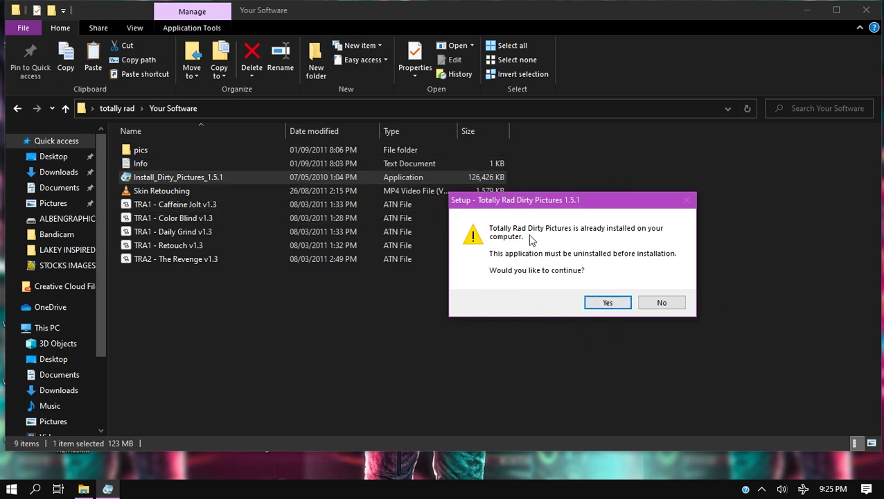
click(660, 305)
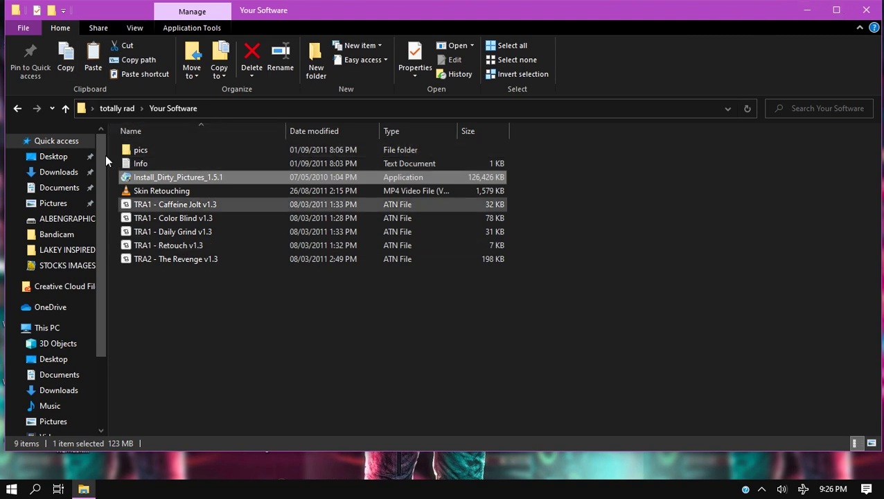
- Return to the totally rad folder and copy the dirtypictures script together with the dplibrary folder
click(17, 108)
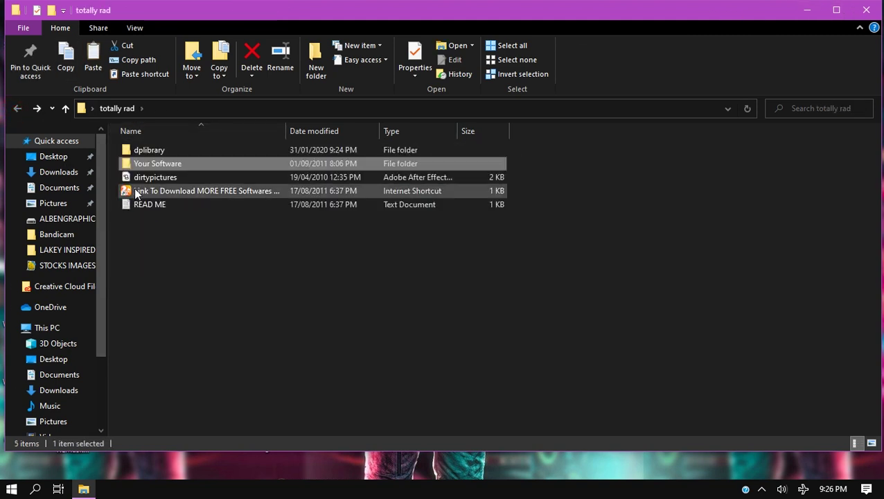
click(151, 177)
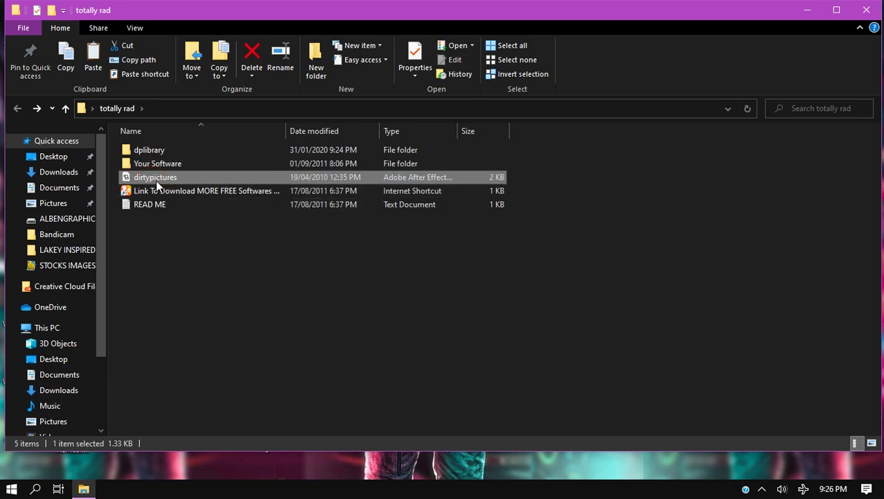
ctrl+click(157, 150)
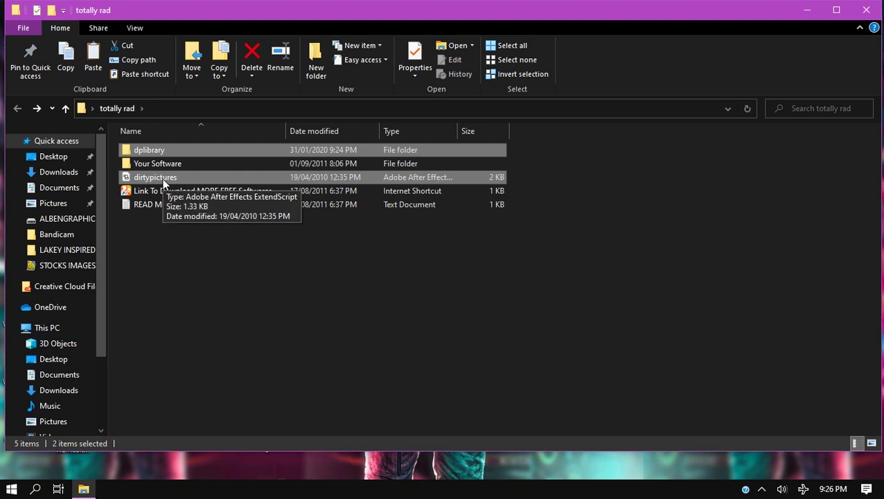
click(65, 66)
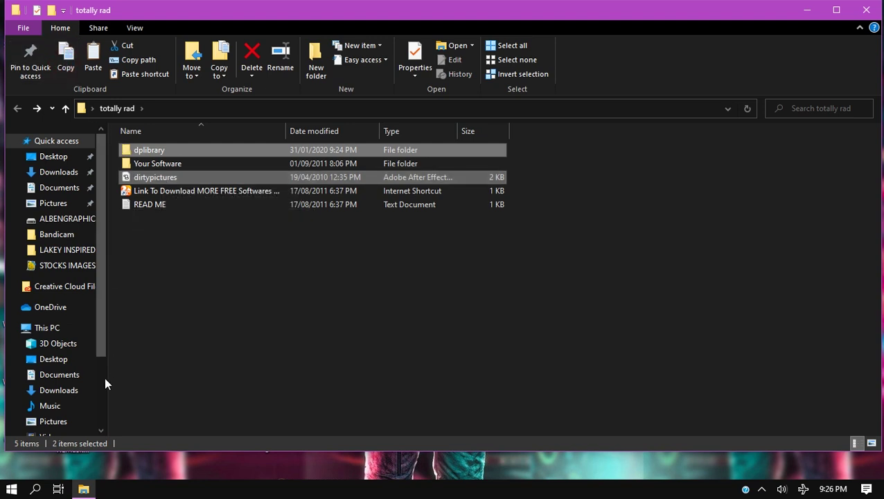
- Go to Program Files on drive C and open the Adobe Photoshop CC 2019 folder inside the Adobe folder
click(50, 327)
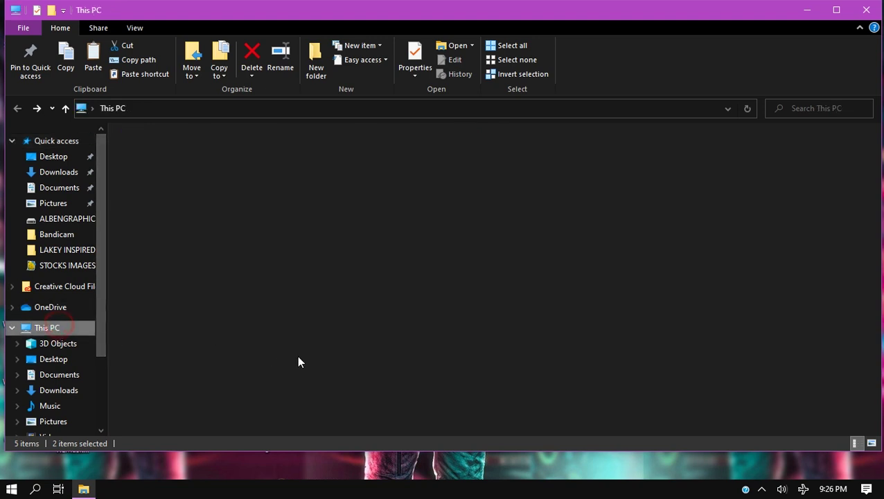
double_click(190, 261)
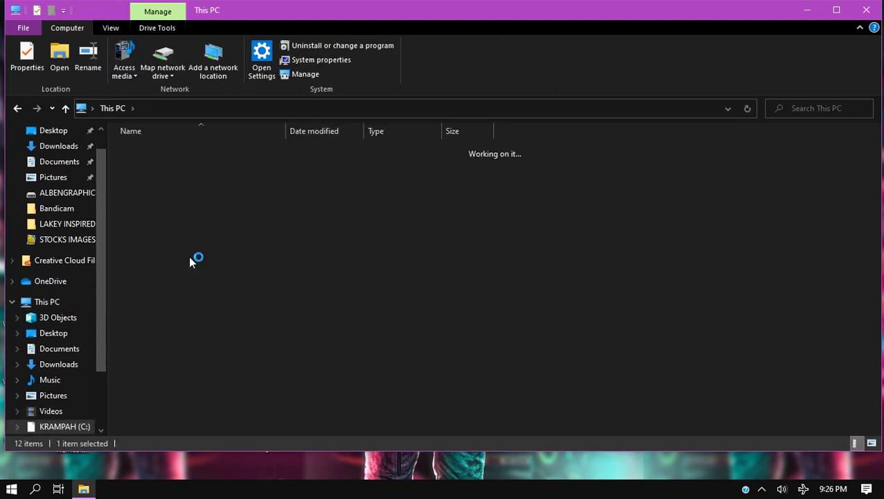
click(173, 249)
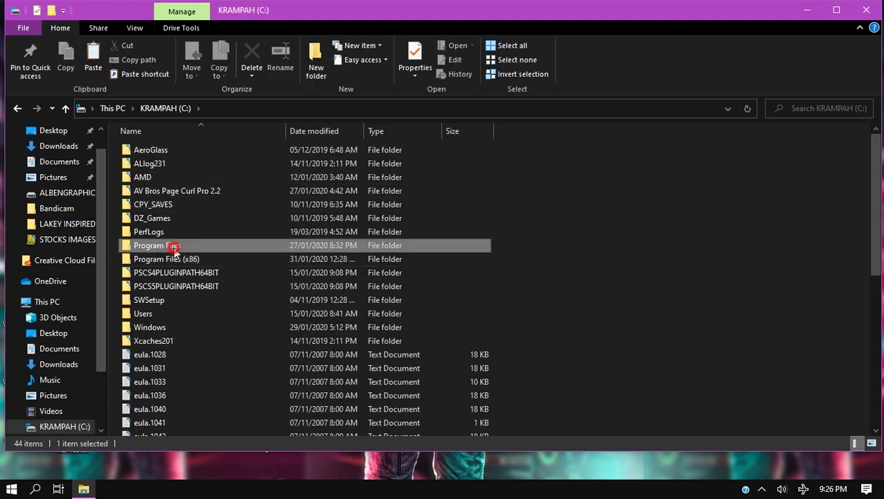
double_click(174, 248)
double_click(147, 174)
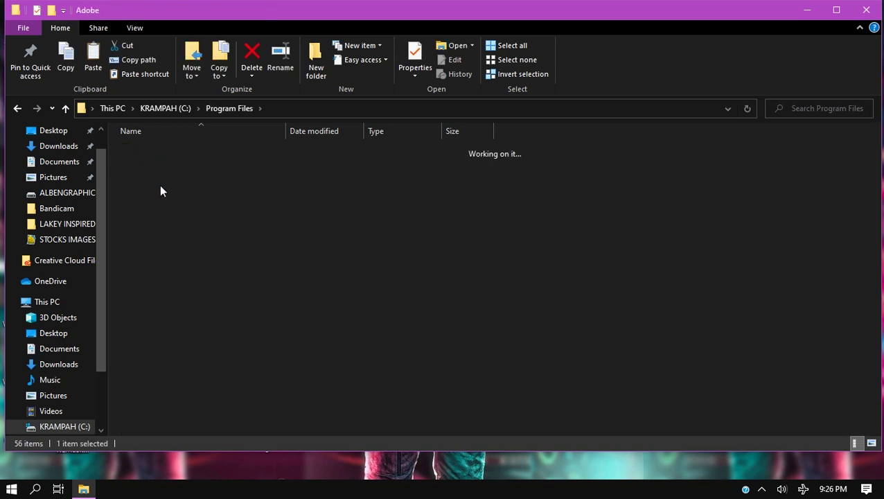
click(182, 272)
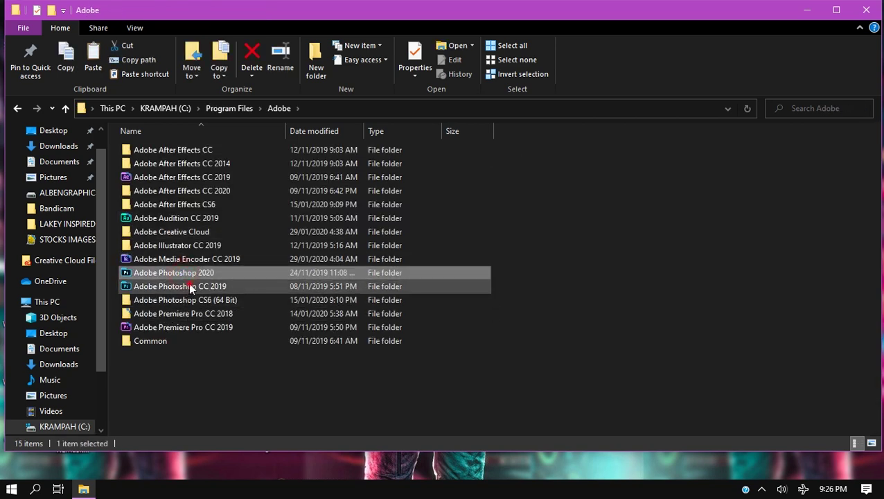
click(190, 287)
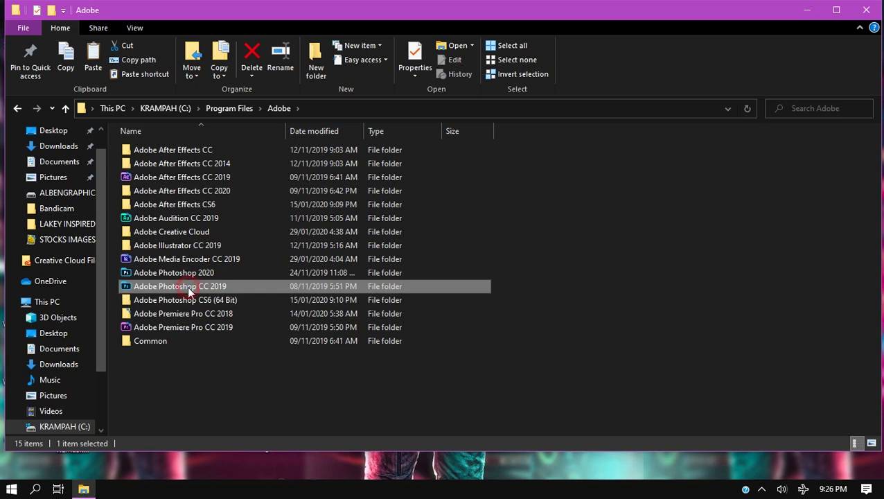
double_click(188, 288)
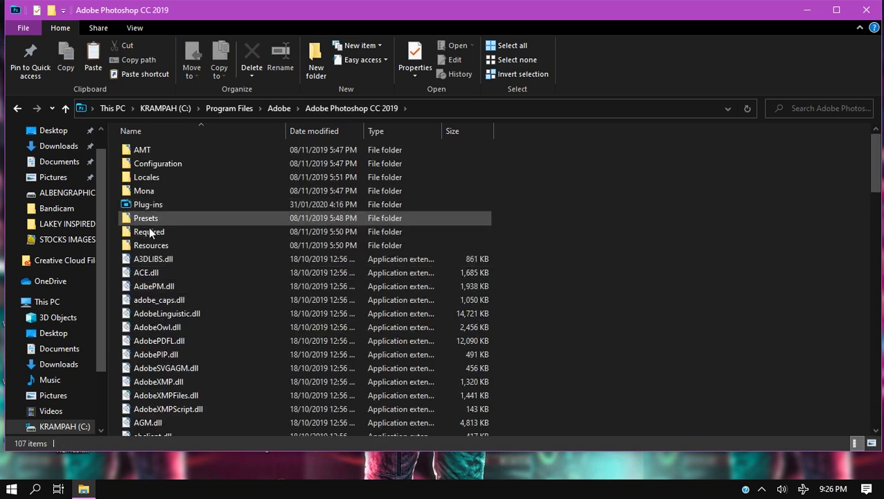
- Open the Scripts folder inside Presets
double_click(165, 220)
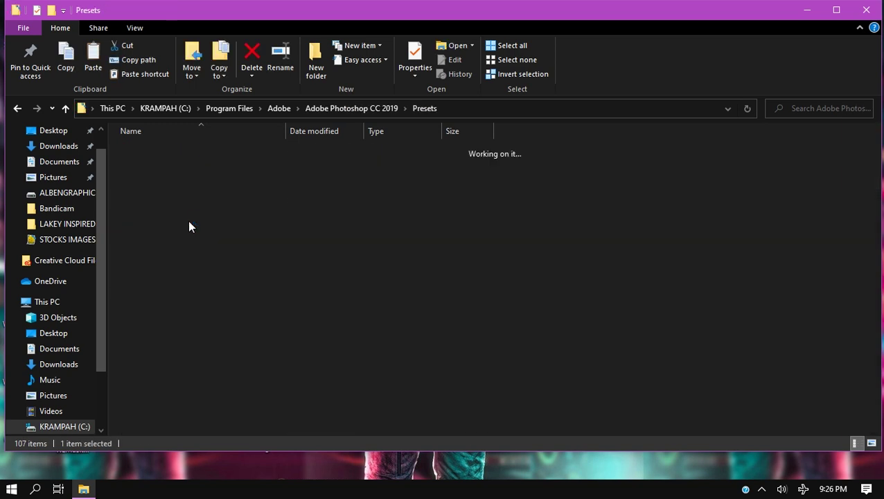
scroll(156, 308, down, 6)
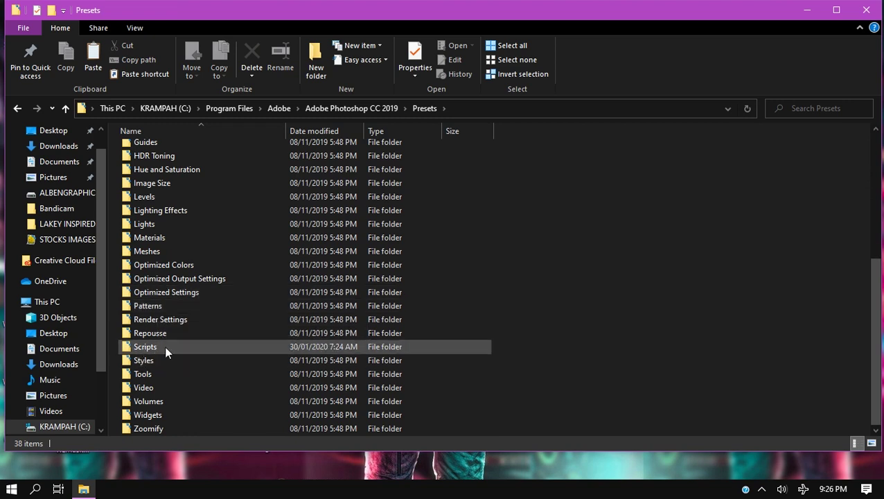
click(183, 347)
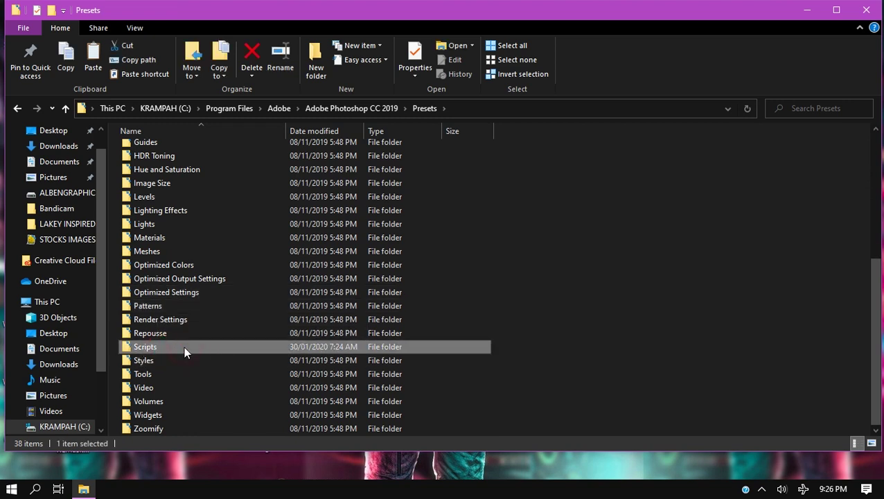
double_click(184, 346)
- Paste the copied plugin files into Scripts, skipping files with the same names, and close the folder window
right_click(112, 339)
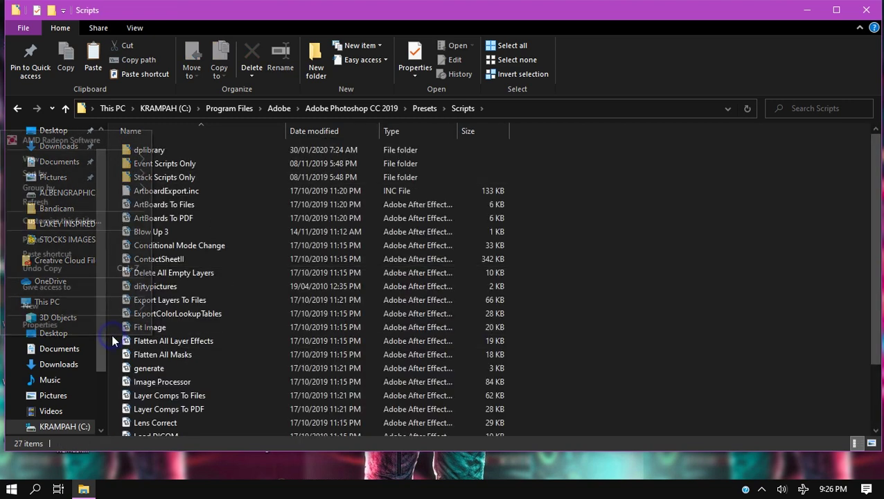
click(97, 239)
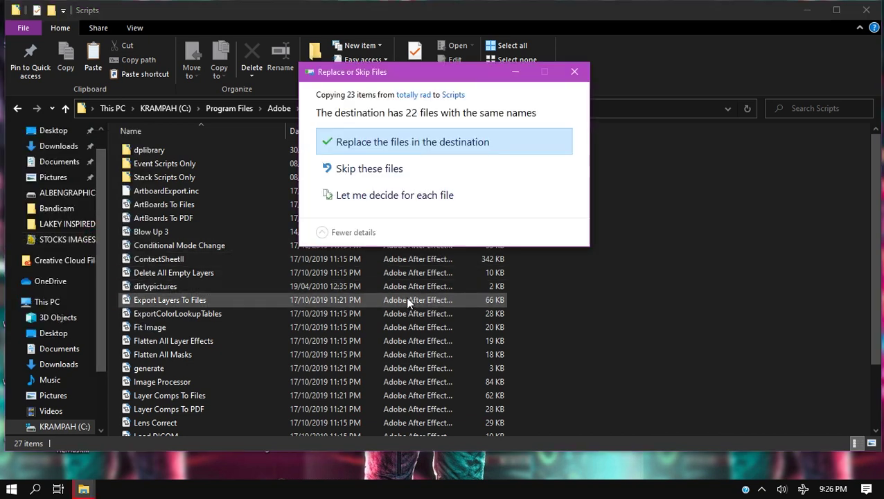
click(385, 173)
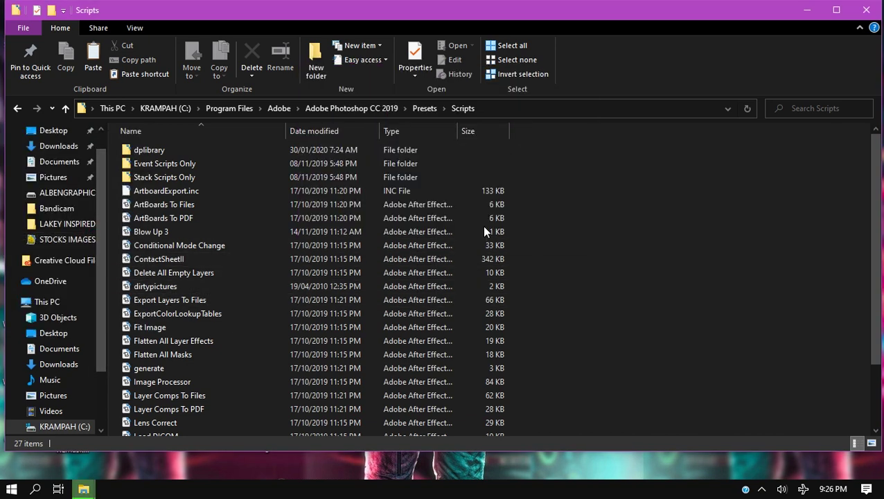
click(126, 146)
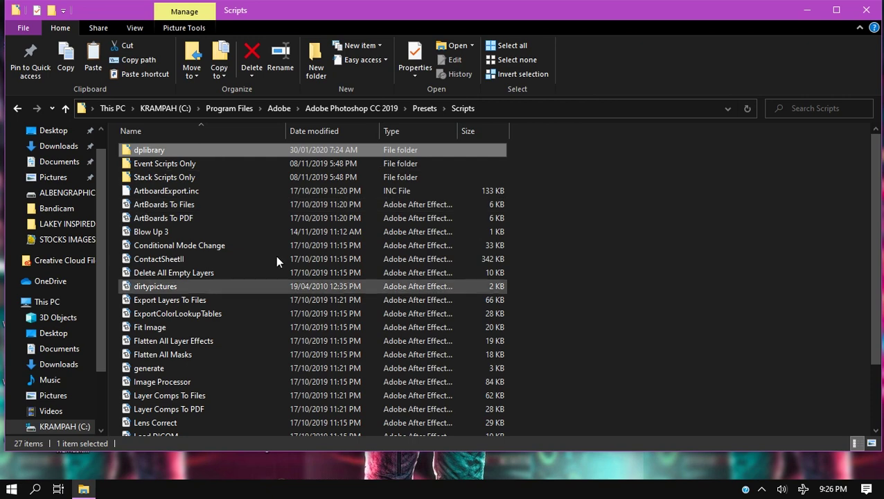
click(865, 10)
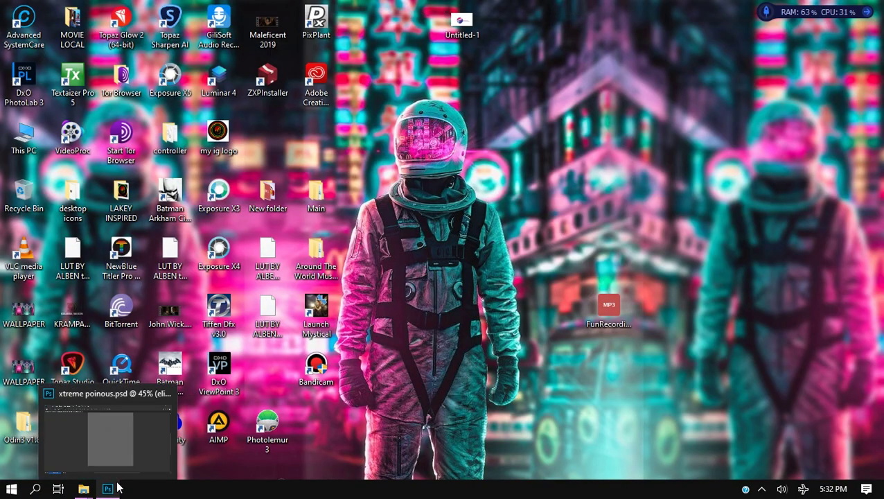
- Switch to Photoshop, show the astronaut photo layer and scale the photo to about 2310 × 1301 px over the canvas
click(107, 488)
click(694, 284)
scroll(420, 314, down, 4)
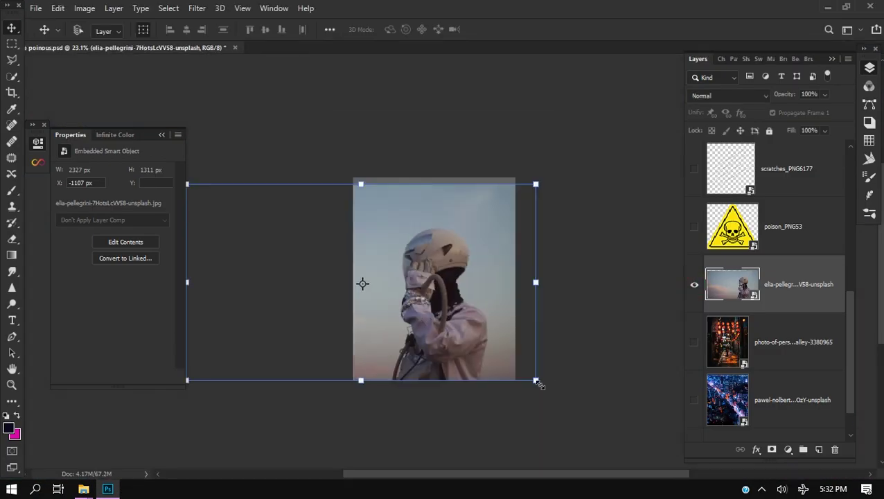
drag(537, 381, 411, 311)
drag(324, 276, 418, 343)
drag(506, 378, 661, 463)
drag(533, 416, 408, 333)
drag(536, 380, 419, 341)
drag(374, 323, 396, 339)
scroll(482, 367, up, 8)
drag(482, 366, 436, 341)
key(Return)
- Reposition the astronaut photo on the canvas to an X position of about -1136 px
scroll(438, 339, down, 3)
drag(451, 255, 411, 318)
key(p)
drag(336, 388, 417, 239)
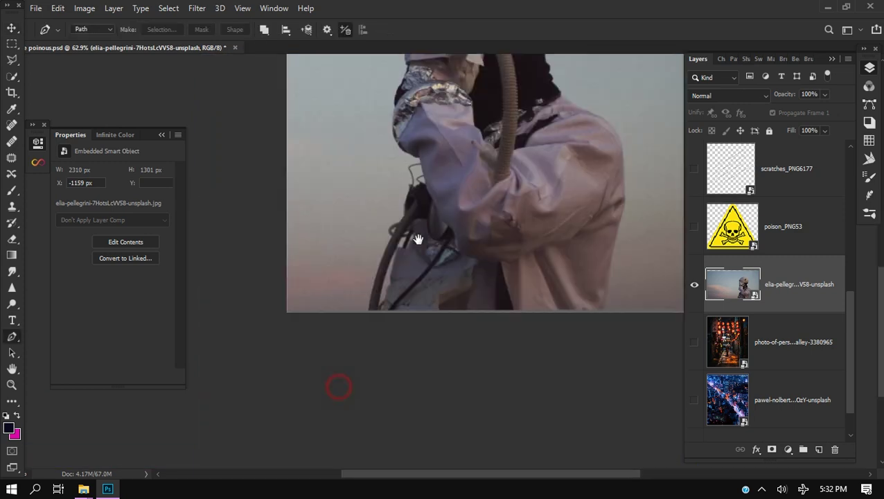
scroll(443, 285, up, 6)
key(v)
drag(490, 199, 489, 207)
scroll(488, 209, down, 4)
drag(447, 248, 462, 342)
scroll(423, 274, down, 4)
- Trace a Pen tool path from the canvas's lower edge up the astronaut's left outer hose to the sleeve at the elbow
key(p)
scroll(443, 326, up, 6)
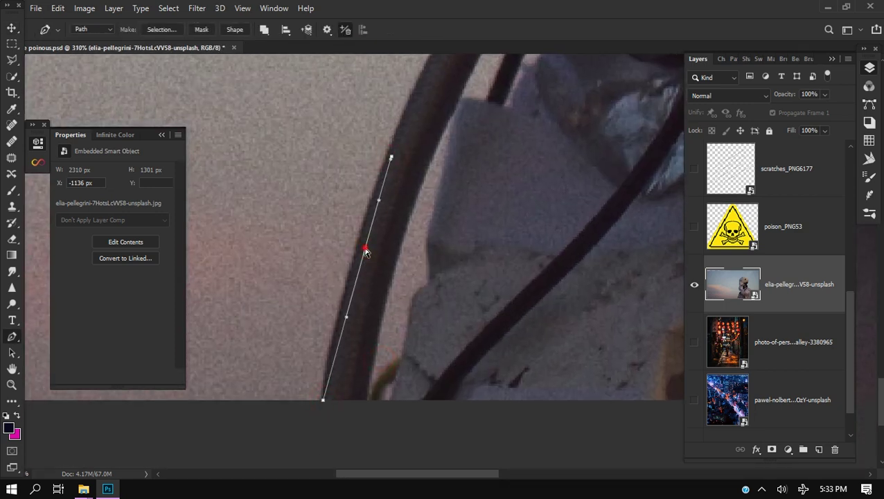
drag(365, 249, 359, 250)
drag(405, 175, 350, 336)
drag(480, 62, 439, 231)
click(397, 282)
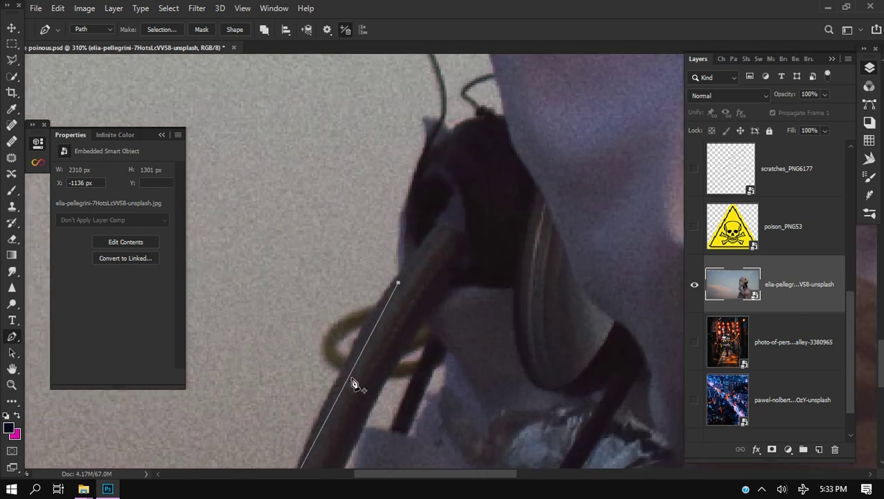
click(351, 374)
drag(351, 374, 345, 370)
drag(493, 109, 432, 165)
drag(355, 236, 384, 333)
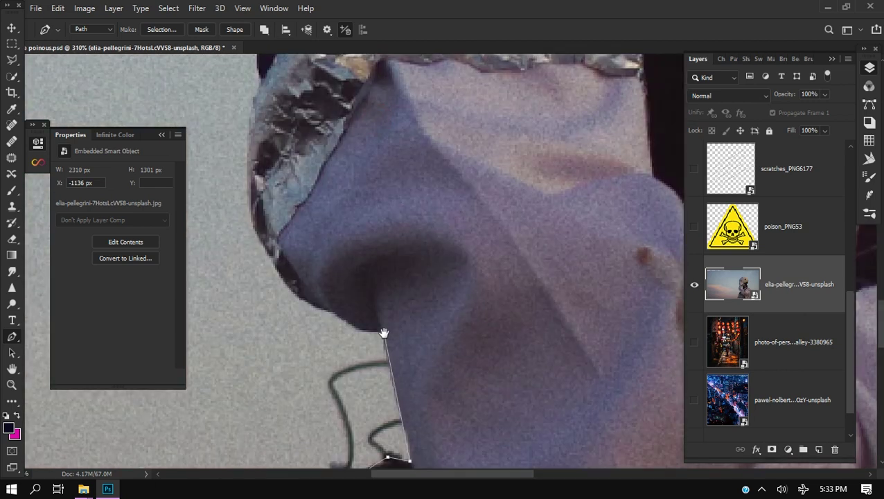
- Continue the path around the elbow and along the outer edge of the foil cuff to the wrist
drag(269, 284, 280, 278)
drag(295, 252, 312, 495)
click(318, 205)
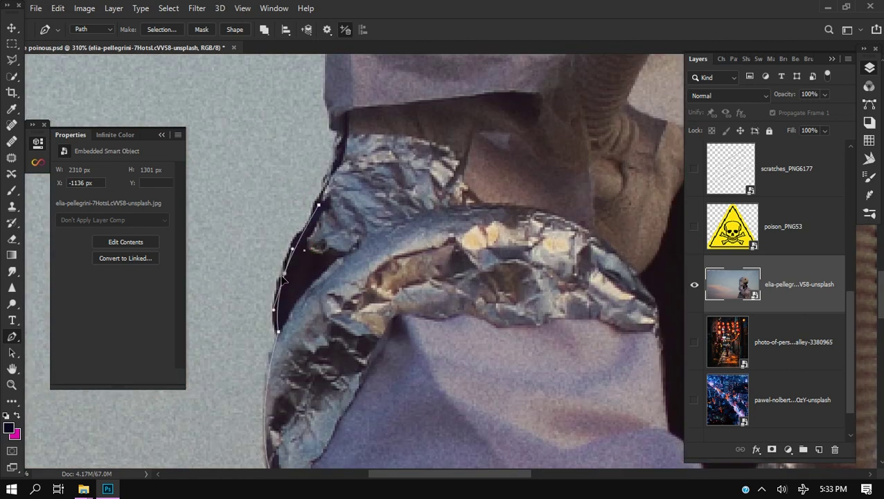
scroll(282, 279, up, 6)
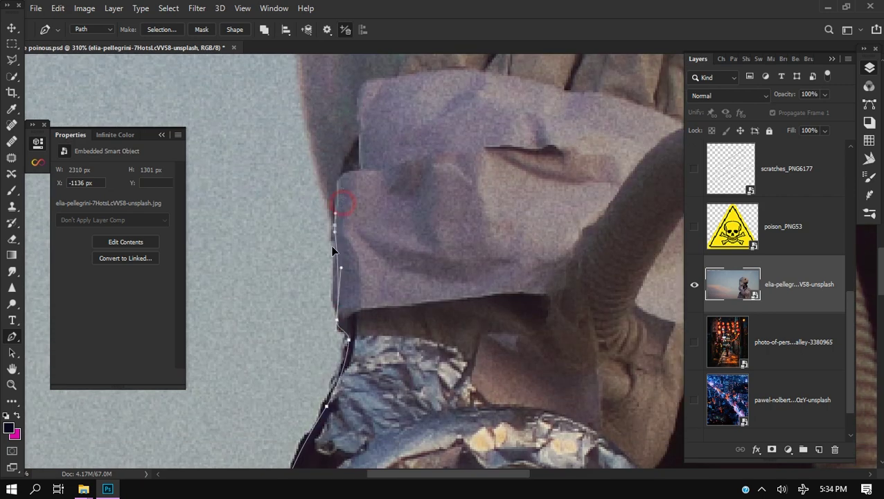
- Extend the path along the outer edge of the wrist fabric up to the lower side of the helmet, refining its anchor points
drag(333, 246, 339, 381)
drag(311, 102, 319, 177)
click(310, 144)
click(334, 311)
drag(334, 313, 317, 323)
drag(341, 453, 342, 286)
scroll(342, 286, up, 1)
click(340, 245)
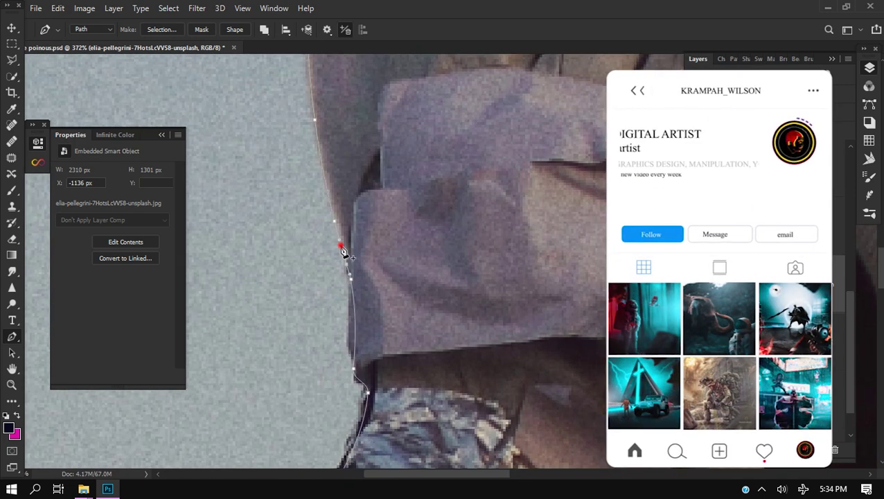
- Trace the path up the left side of the helmet and over its crown
scroll(341, 246, down, 4)
drag(384, 70, 318, 300)
drag(557, 147, 490, 132)
click(663, 195)
click(420, 258)
drag(420, 258, 483, 91)
drag(288, 320, 282, 166)
drag(521, 158, 331, 174)
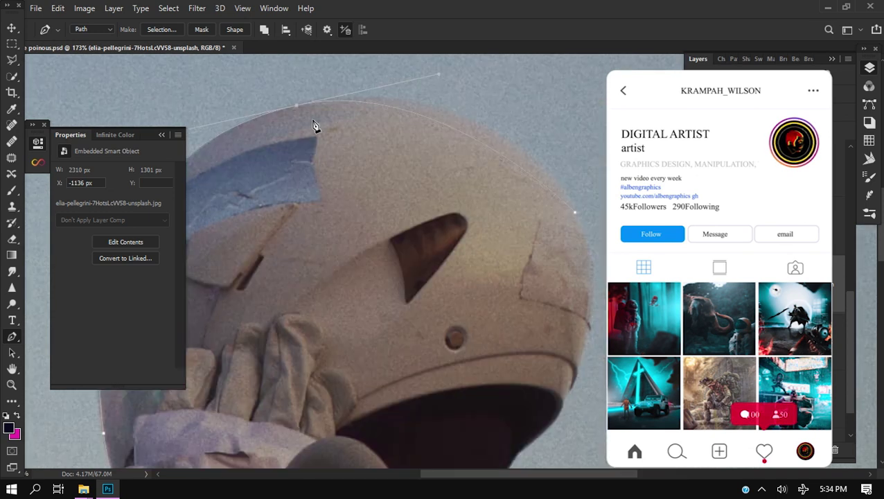
drag(449, 122, 462, 116)
- Continue the path down the right side of the helmet and around the lower edge of the visor opening
drag(587, 226, 533, 176)
drag(469, 385, 443, 343)
click(503, 275)
drag(467, 232, 488, 234)
scroll(489, 239, up, 4)
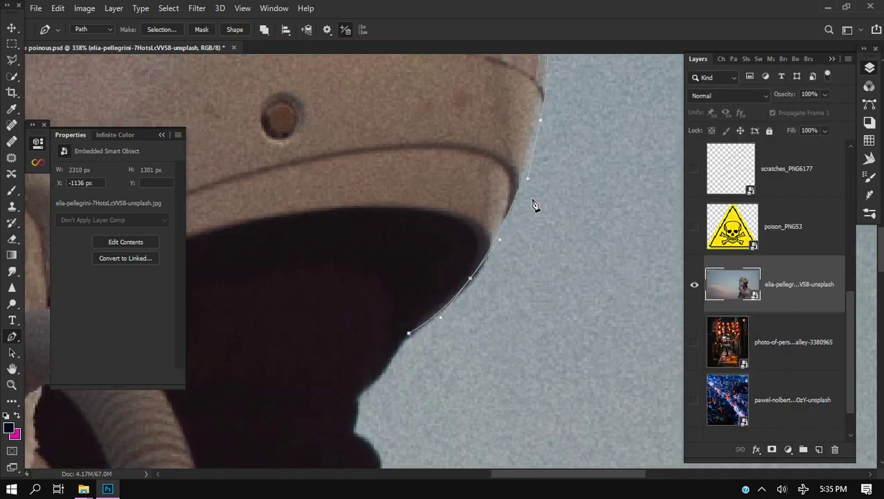
- Trace the path down the folds of the black neck covering to the collar of the suit
scroll(526, 165, down, 2)
drag(435, 292, 441, 166)
click(403, 211)
click(418, 196)
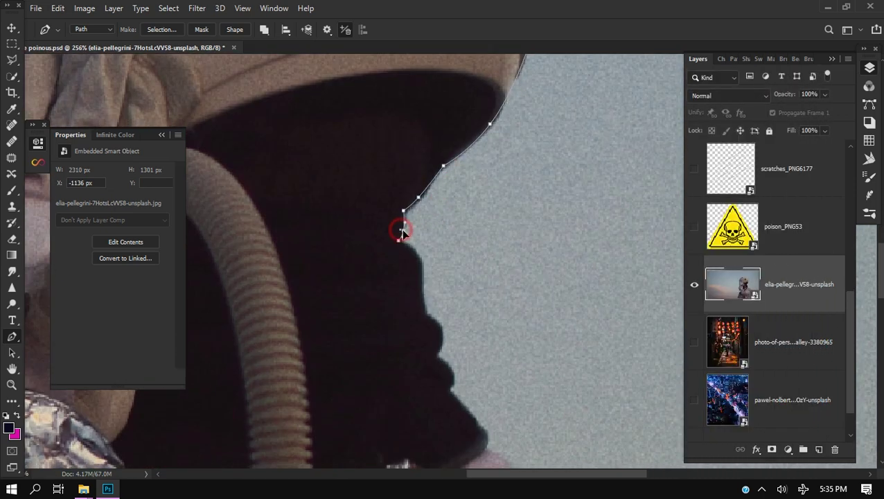
scroll(419, 267, down, 3)
click(412, 255)
click(422, 289)
click(429, 251)
drag(453, 333, 315, 99)
- Extend the path over the right shoulder and down the outer edge of the sleeve
click(440, 274)
click(370, 342)
drag(370, 341, 508, 275)
click(426, 238)
scroll(428, 243, down, 3)
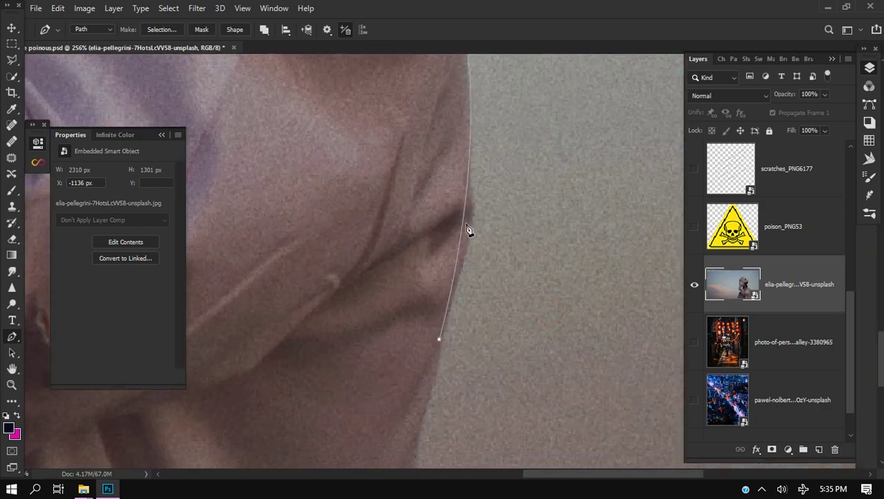
click(477, 102)
drag(474, 67, 509, 460)
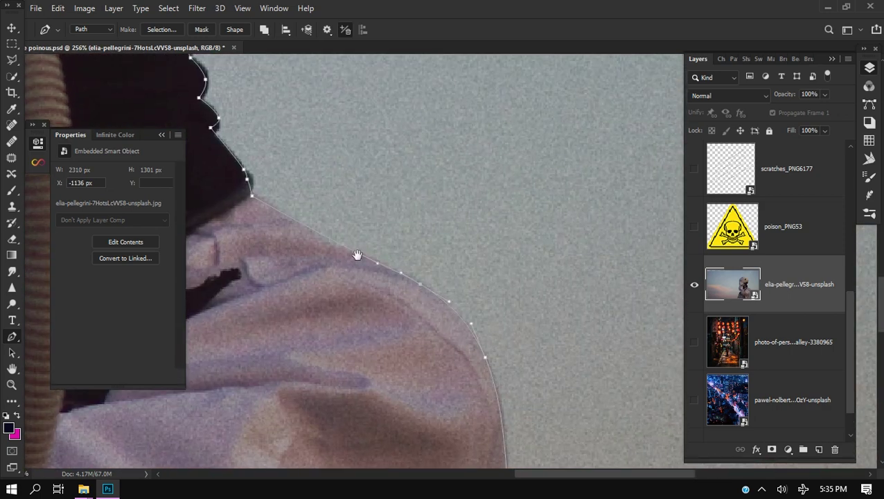
scroll(358, 255, down, 3)
drag(485, 325, 424, 62)
- Close the path below the canvas edge and turn it into a layer mask that isolates the astronaut
scroll(321, 398, up, 2)
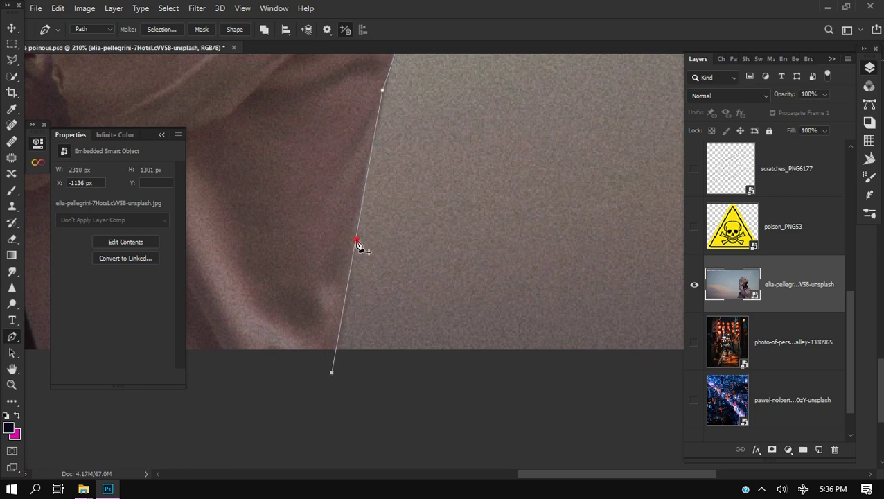
click(356, 240)
scroll(356, 240, down, 3)
scroll(274, 391, left, 5)
click(391, 325)
click(323, 311)
click(335, 292)
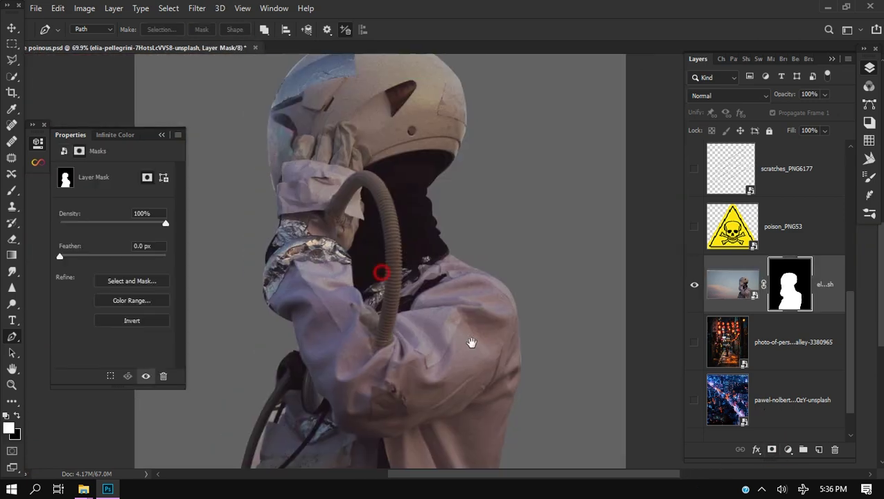
- Trace the hose side and upper end of the background gap between the outer hose and the astronaut's pack
drag(472, 342, 531, 265)
scroll(345, 386, up, 6)
drag(345, 386, 450, 206)
click(339, 277)
drag(380, 201, 299, 373)
click(332, 215)
ctrl+drag(300, 319, 293, 313)
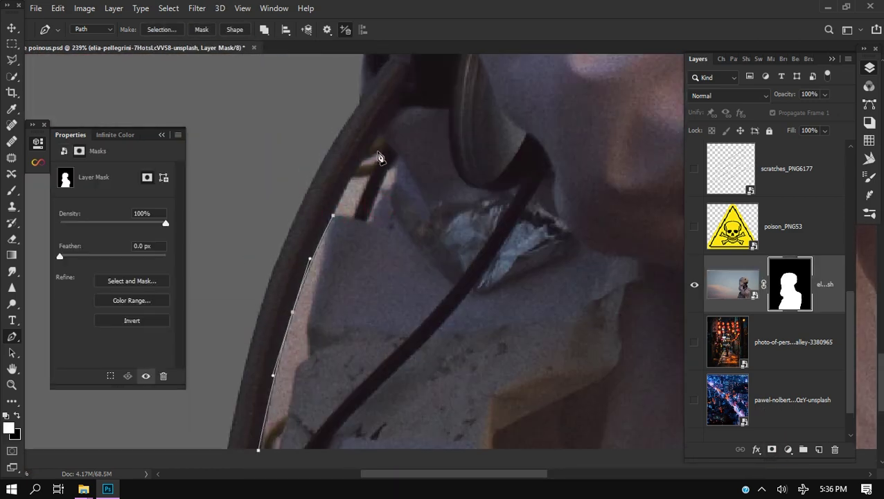
scroll(342, 219, up, 9)
click(329, 207)
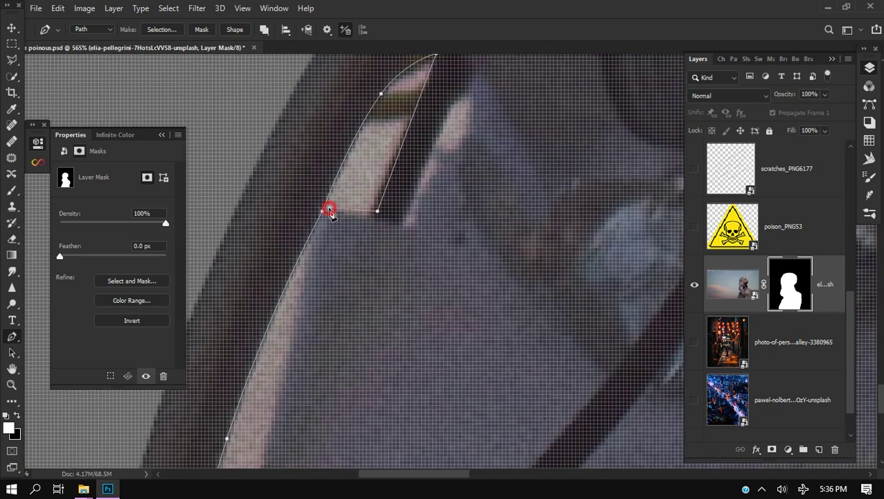
- Complete the path down the pack side of the gap, convert it to a selection and fill it on the layer mask to hide it
scroll(329, 207, down, 5)
drag(329, 207, 373, 125)
click(335, 288)
click(354, 200)
drag(354, 201, 395, 140)
click(377, 272)
scroll(346, 305, down, 2)
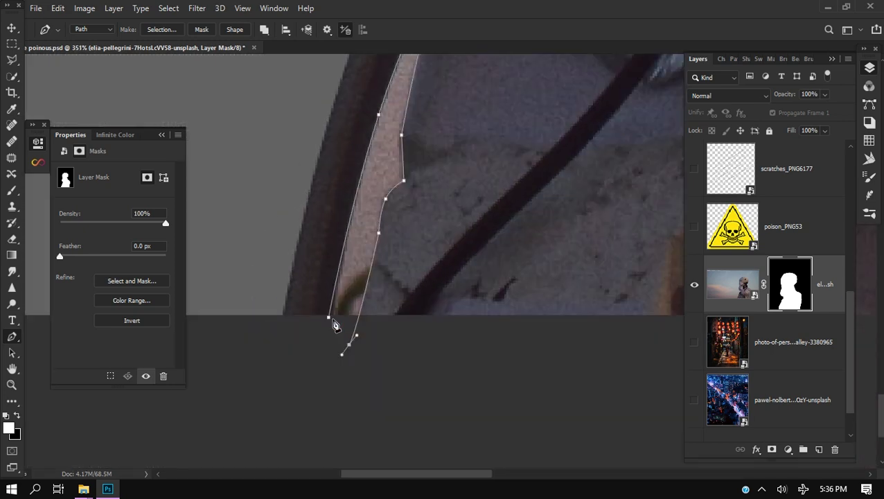
key(ctrl+Return)
click(57, 8)
click(89, 268)
- Outline the small background sliver beside the thin strap, convert it to a selection and fill it on the mask to hide it
scroll(327, 280, up, 4)
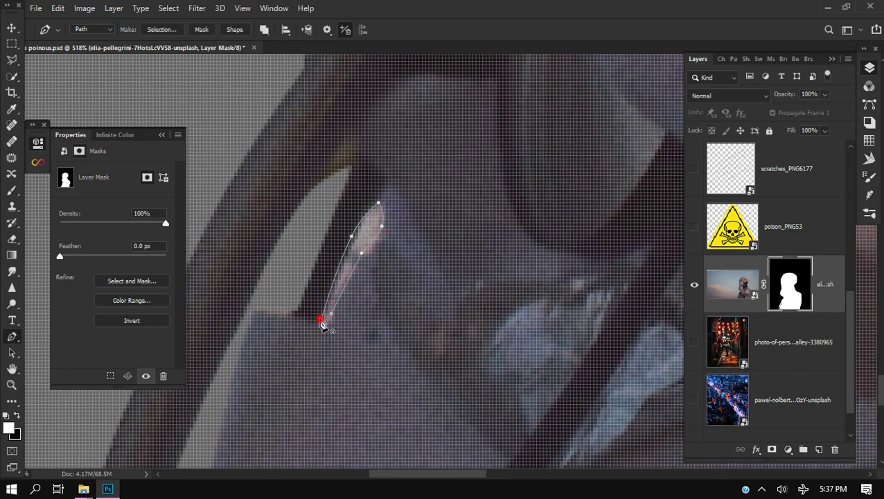
scroll(321, 320, down, 9)
scroll(388, 253, up, 5)
key(ctrl+Return)
click(60, 9)
click(88, 268)
click(525, 106)
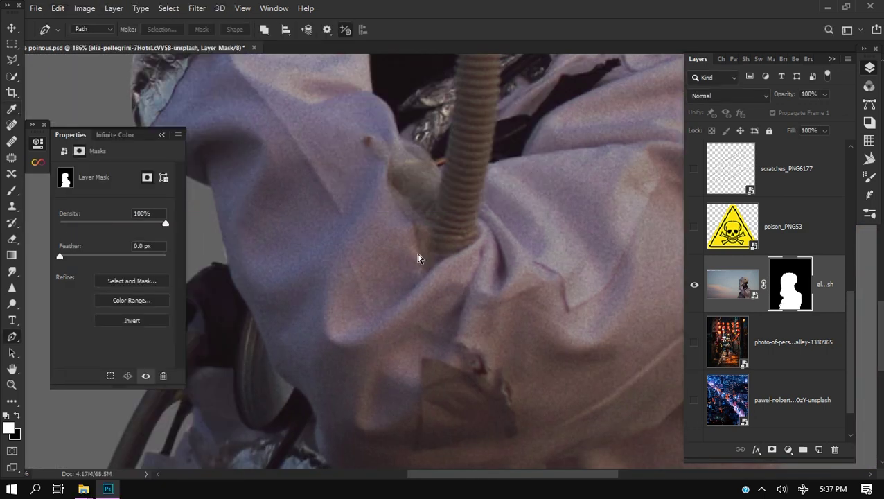
- Show the woman-holding-gun photo layer and set its blend mode to Normal
scroll(435, 260, down, 1)
scroll(441, 274, down, 3)
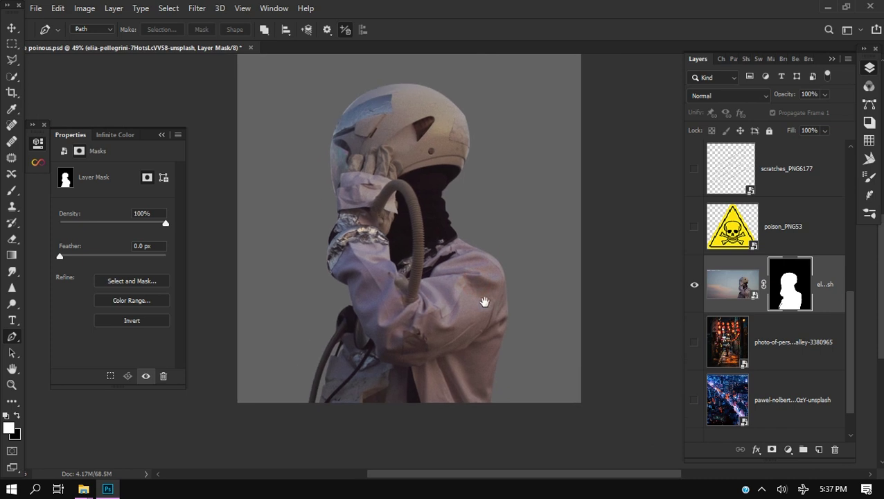
scroll(766, 394, down, 1)
scroll(767, 388, up, 5)
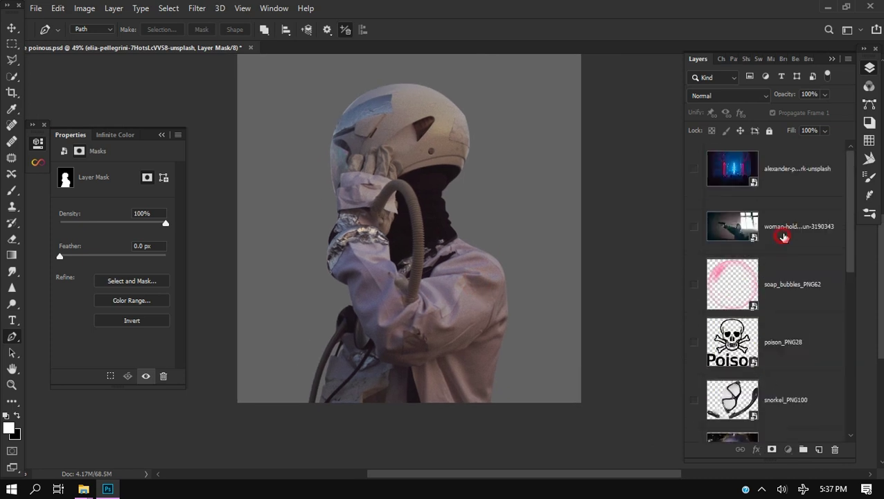
click(782, 236)
click(712, 97)
click(704, 109)
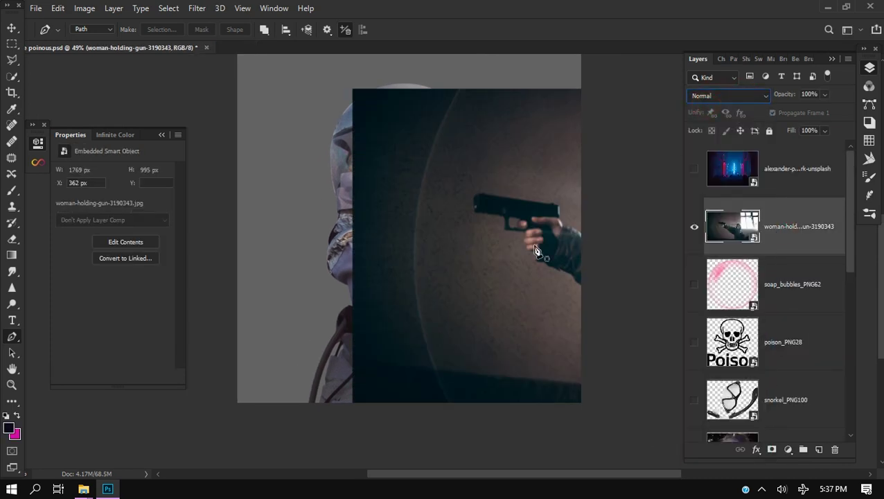
- Move the gun photo sideways to X -183 px so the pistol and arm lie over the astronaut
click(11, 27)
drag(511, 258, 336, 229)
scroll(377, 277, up, 2)
drag(376, 277, 373, 299)
- Begin a pen path on the gun photo tracing the pistol's muzzle, the top of the slide and its rear end
key(p)
scroll(280, 235, up, 2)
drag(352, 152, 481, 305)
scroll(386, 305, up, 2)
scroll(386, 305, up, 2)
click(321, 233)
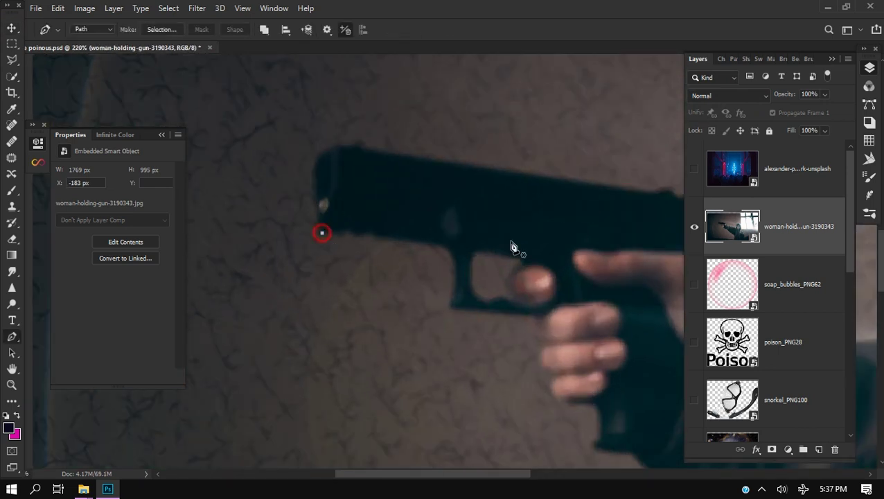
drag(512, 247, 349, 251)
click(532, 256)
drag(283, 264, 403, 259)
click(305, 235)
drag(304, 235, 279, 153)
click(619, 241)
drag(618, 241, 645, 198)
drag(279, 154, 289, 150)
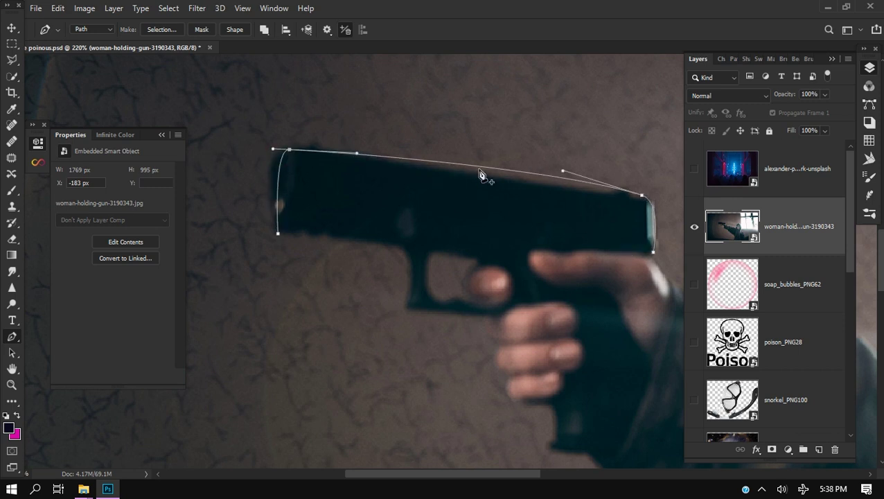
- Add anchor points on the slide's top edge and muzzle and adjust them to fit the path to the pistol
click(481, 167)
drag(481, 167, 479, 175)
scroll(286, 161, up, 2)
click(277, 187)
drag(277, 187, 267, 188)
- Continue the path along the wrist and the sleeve's upper edge, and carry it across the arm to its underside
drag(654, 217, 434, 211)
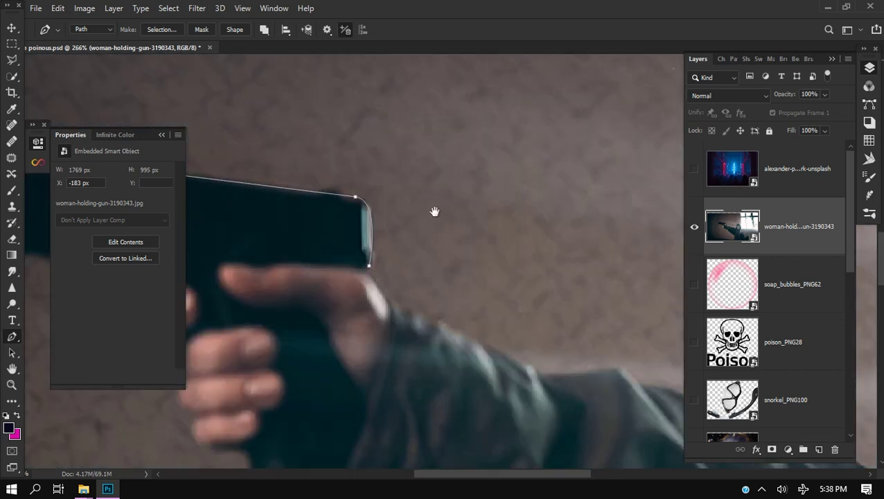
click(615, 368)
scroll(615, 367, down, 1)
drag(615, 368, 554, 245)
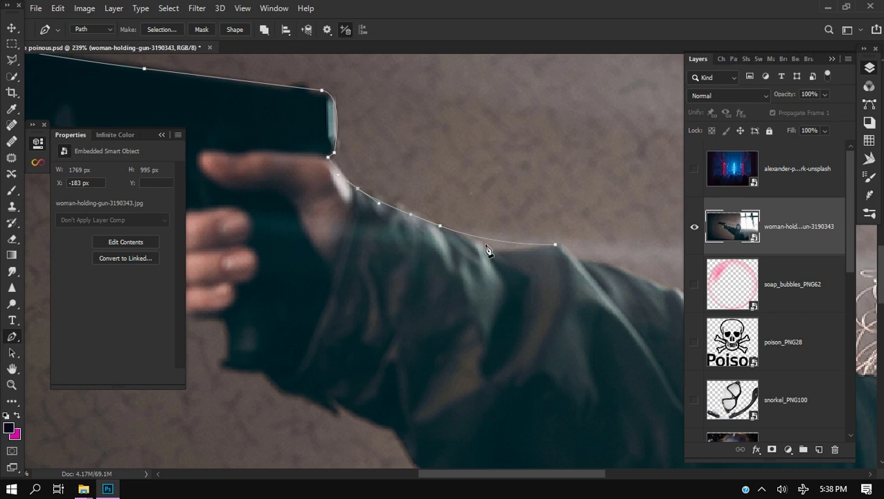
drag(603, 277, 432, 216)
click(670, 296)
scroll(670, 296, down, 2)
drag(581, 416, 485, 138)
scroll(514, 326, up, 4)
click(584, 374)
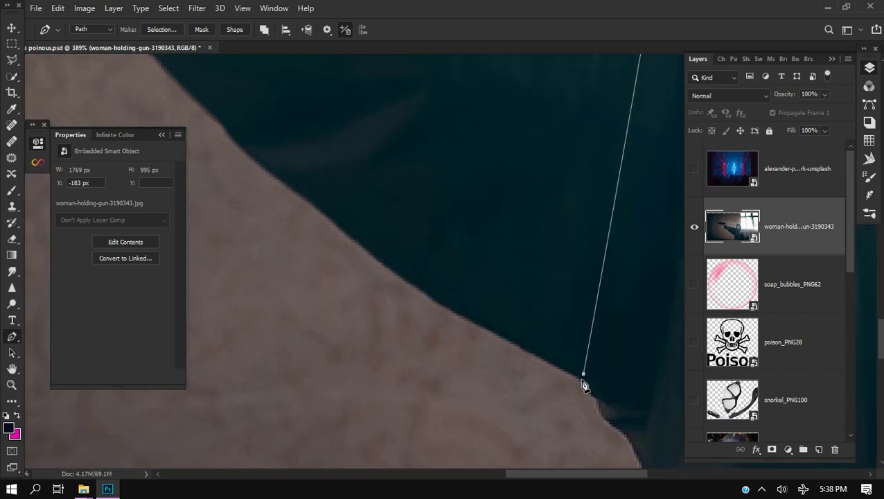
- Trace the sleeve's lower edge from the elbow toward the cuff, bending the path to follow the folds
scroll(583, 378, down, 2)
drag(323, 135, 441, 275)
click(396, 245)
drag(569, 359, 418, 163)
click(367, 149)
drag(367, 148, 357, 166)
drag(282, 63, 509, 306)
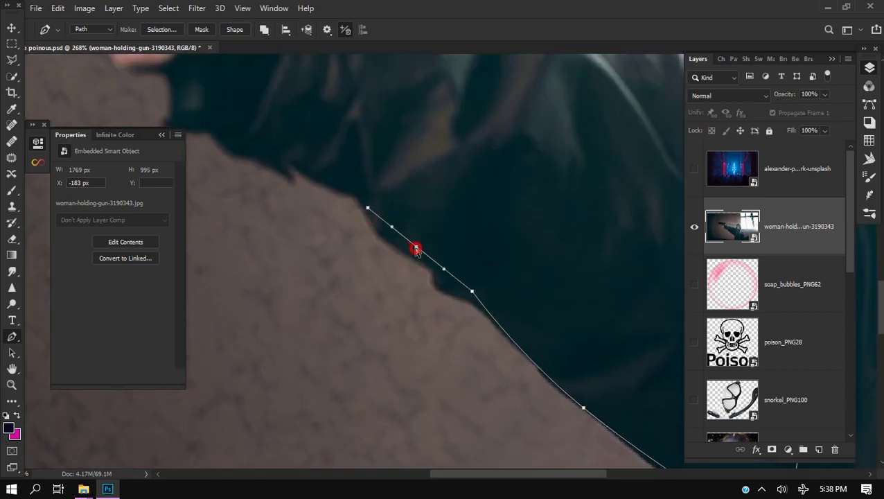
drag(448, 291, 451, 293)
drag(315, 178, 506, 311)
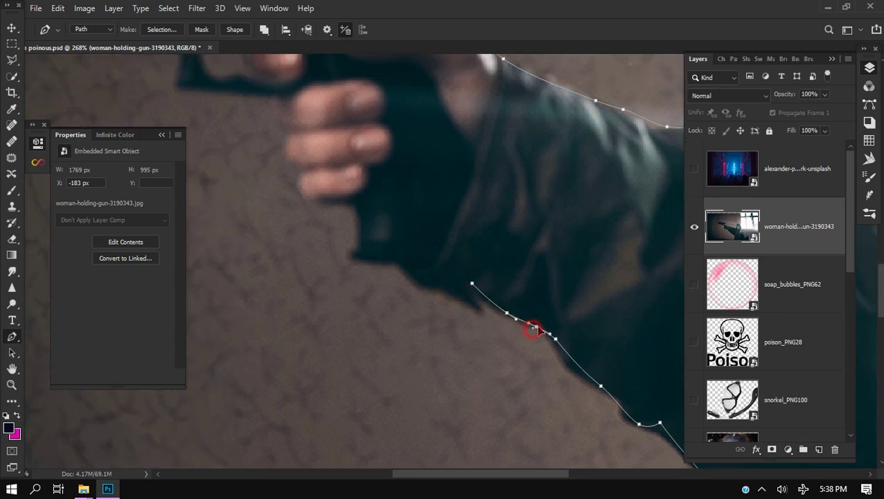
- Continue the path around the bottom of the pistol grip and the outer edges of the curled fingers
click(444, 276)
drag(444, 275, 442, 289)
drag(364, 222, 436, 255)
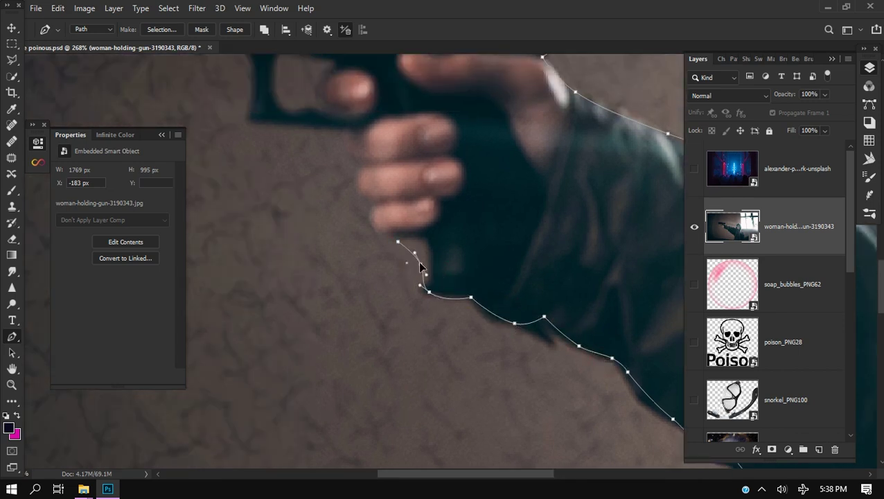
scroll(415, 277, up, 1)
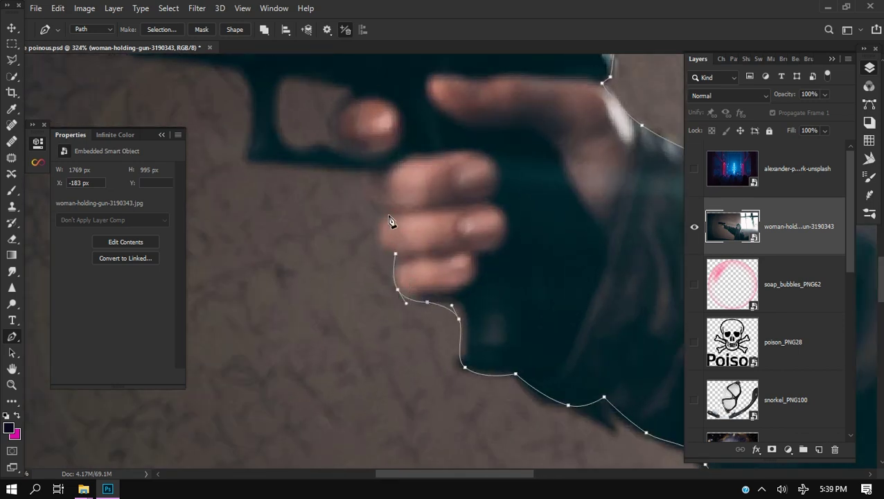
drag(384, 190, 367, 187)
- Close the path around the trigger guard and the slide's lower edge, and turn it into a layer mask isolating the gun and arm
drag(303, 136, 335, 246)
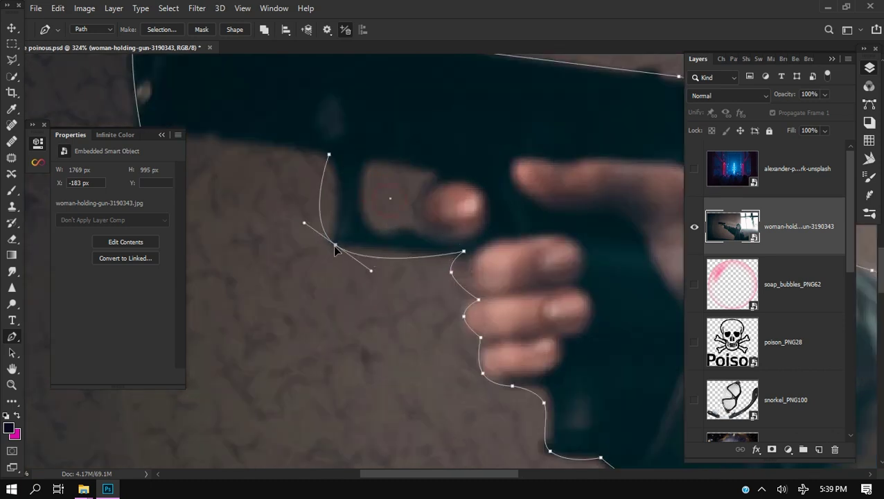
drag(337, 209, 504, 237)
drag(309, 157, 293, 170)
scroll(423, 255, down, 2)
drag(462, 214, 297, 195)
key(ctrl+Return)
click(772, 449)
- Outline the background inside the trigger guard, convert it to a selection, fill it on the mask to hide it, and deselect
scroll(472, 294, up, 3)
click(397, 286)
click(421, 207)
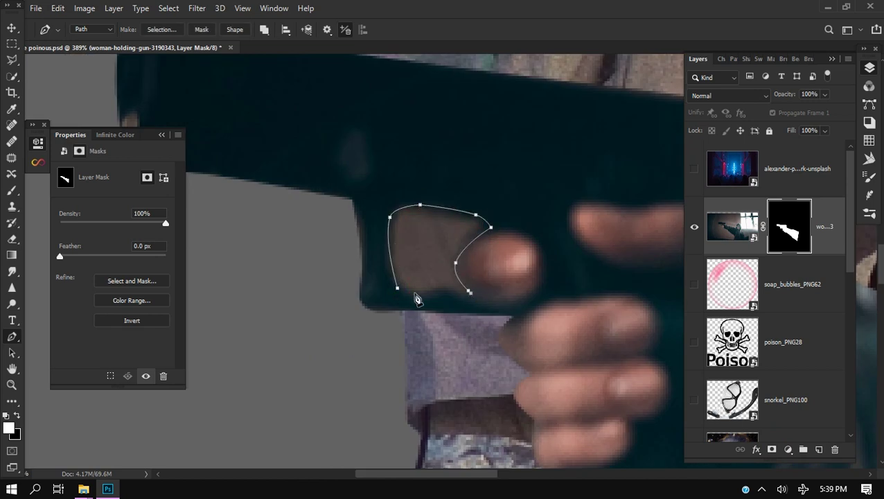
click(397, 287)
scroll(388, 287, down, 5)
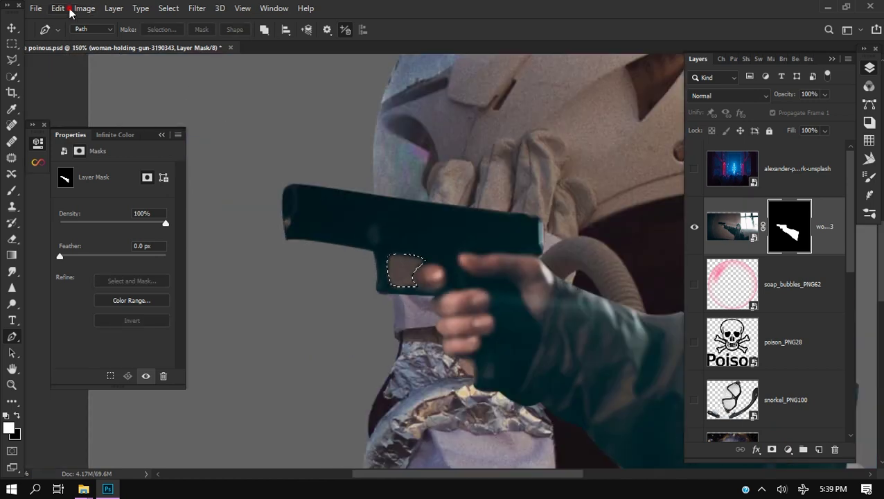
click(68, 8)
click(144, 207)
click(516, 120)
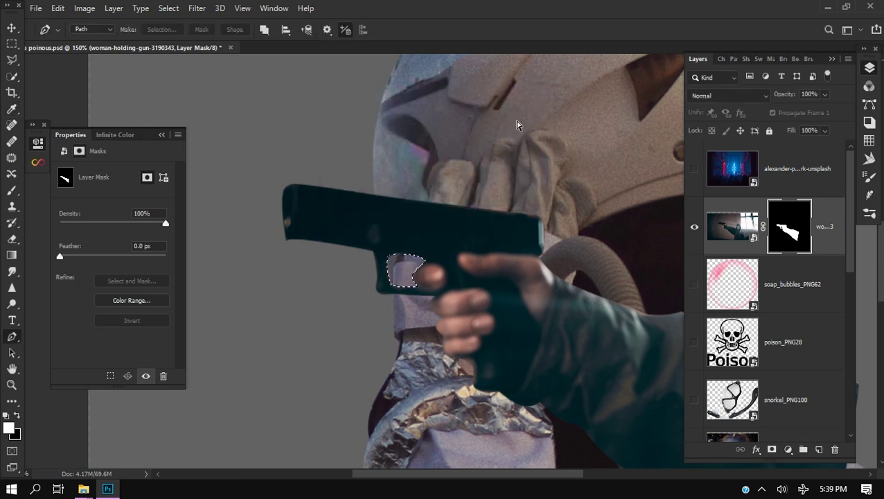
key(ctrl+d)
- Refine the gun layer's mask in Select and Mask with Smooth set to 31
scroll(403, 222, down, 3)
drag(451, 216, 363, 150)
double_click(795, 229)
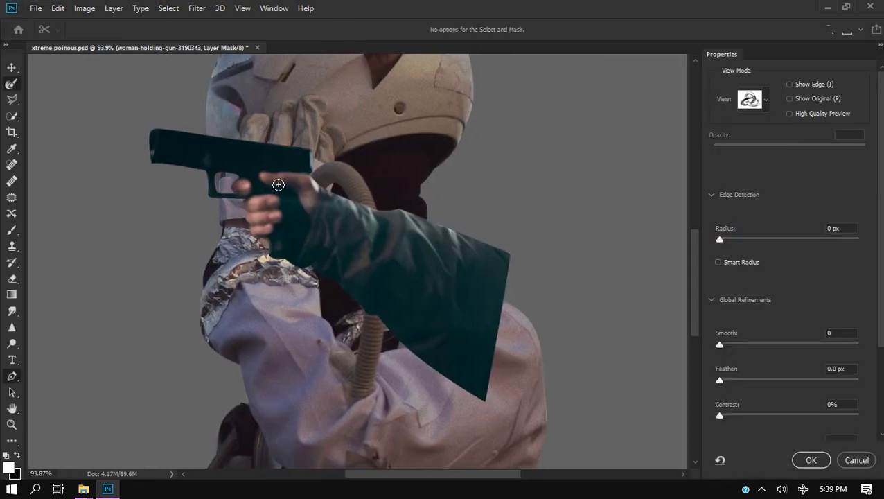
scroll(284, 194, up, 5)
drag(729, 343, 765, 347)
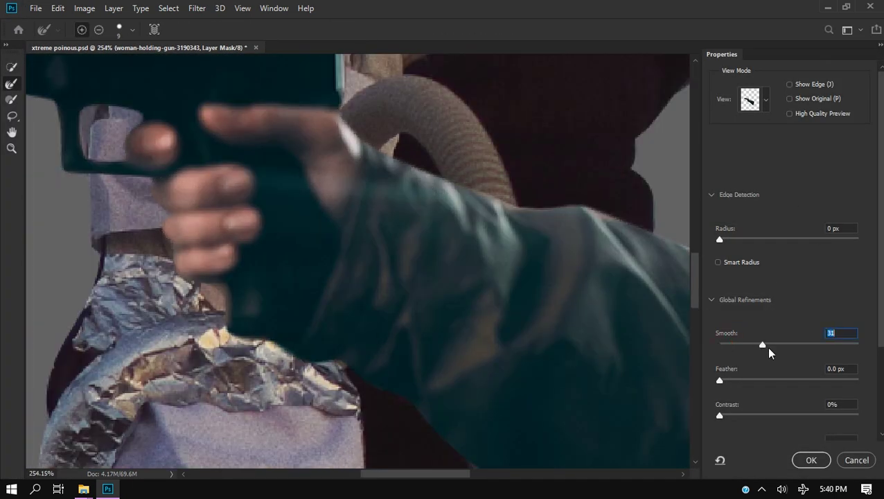
key(Return)
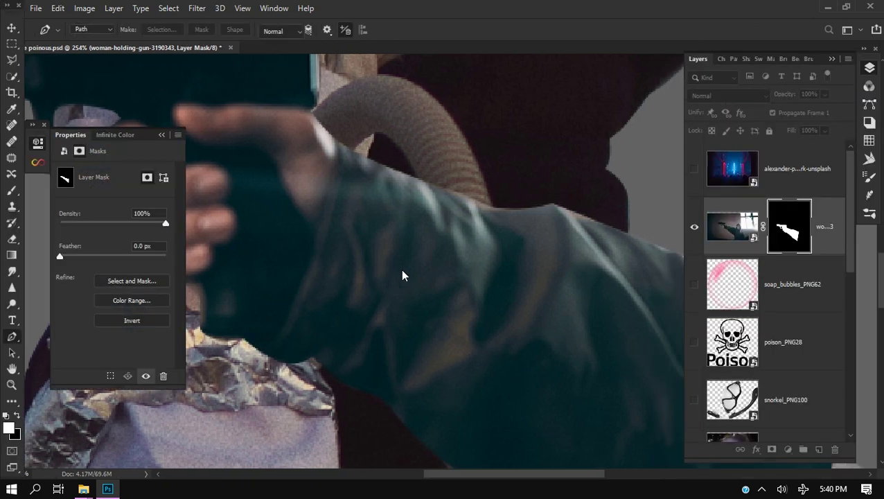
- Move the gun arm to the canvas's right edge so the pistol points at the astronaut's head
scroll(400, 268, down, 2)
scroll(401, 269, down, 4)
click(11, 31)
scroll(410, 256, down, 4)
drag(405, 271, 558, 305)
- Show the lantern alley photo layer and stretch its height downward to 5.29% with Free Transform
scroll(486, 294, down, 1)
scroll(774, 339, down, 4)
scroll(776, 340, down, 3)
click(779, 319)
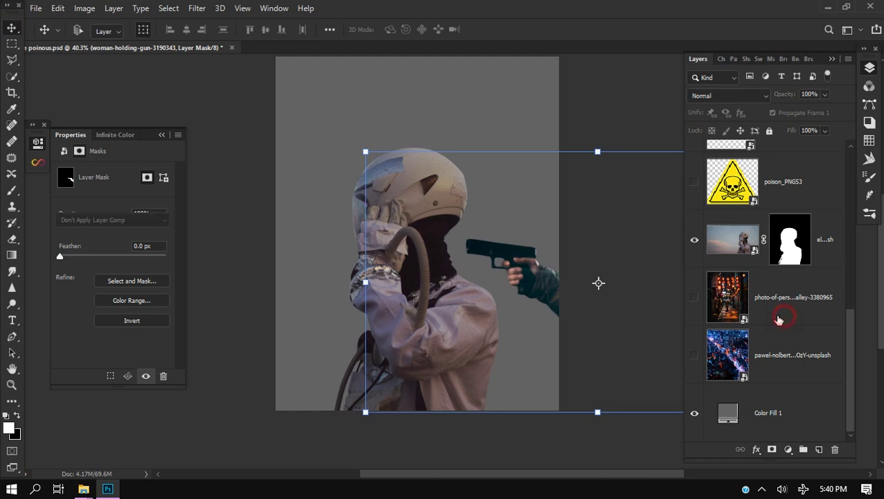
click(694, 298)
scroll(425, 328, down, 2)
scroll(425, 331, down, 1)
key(ctrl+t)
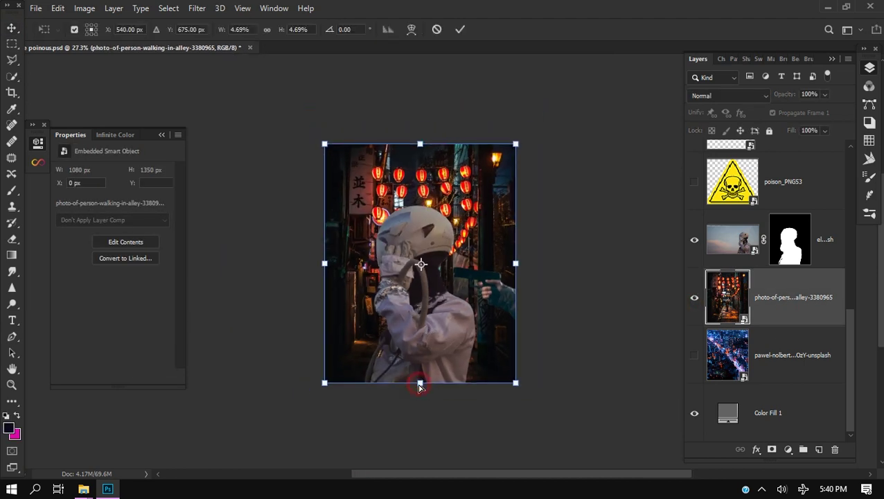
drag(420, 382, 420, 412)
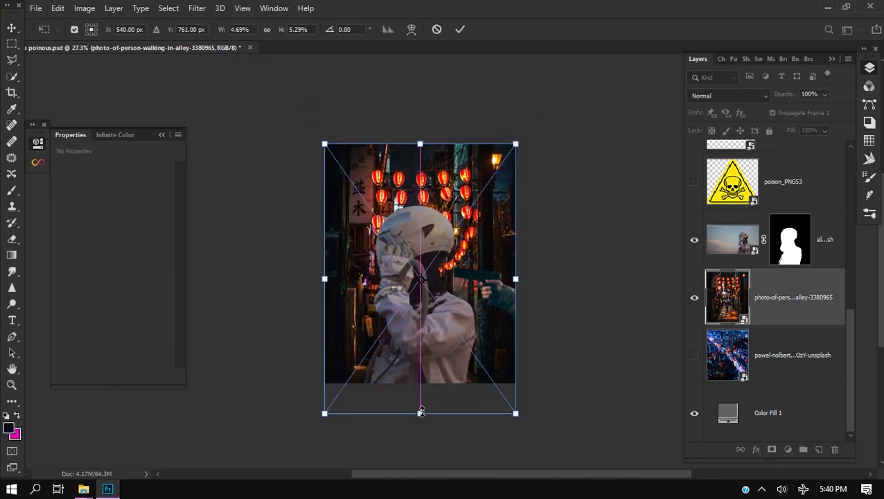
key(Return)
key(ctrl+0)
- Add a Field Blur to the alley photo with 12 px blur, 45% light bokeh and 27% bokeh color
click(197, 8)
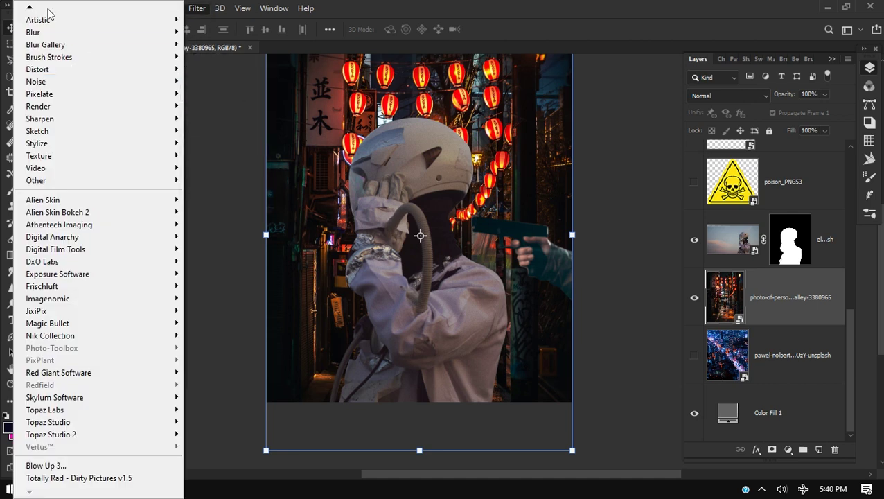
scroll(73, 86, up, 3)
mouse_move(104, 101)
click(208, 111)
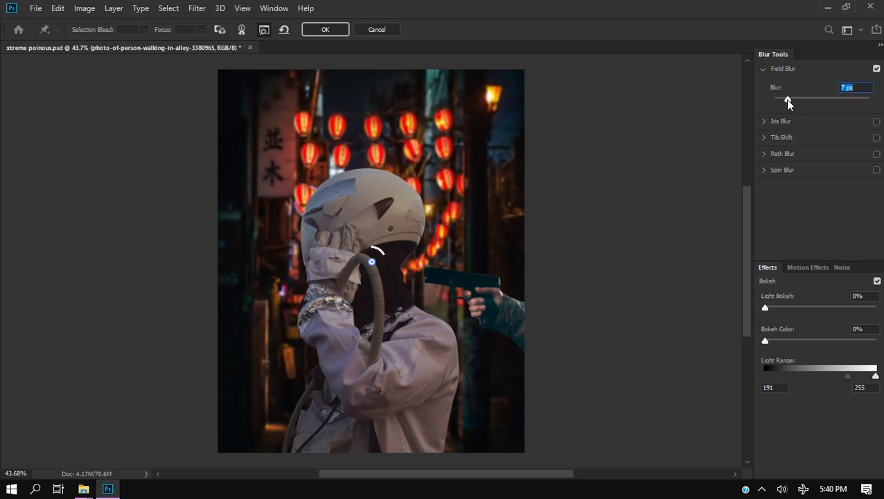
drag(787, 100, 793, 99)
click(811, 307)
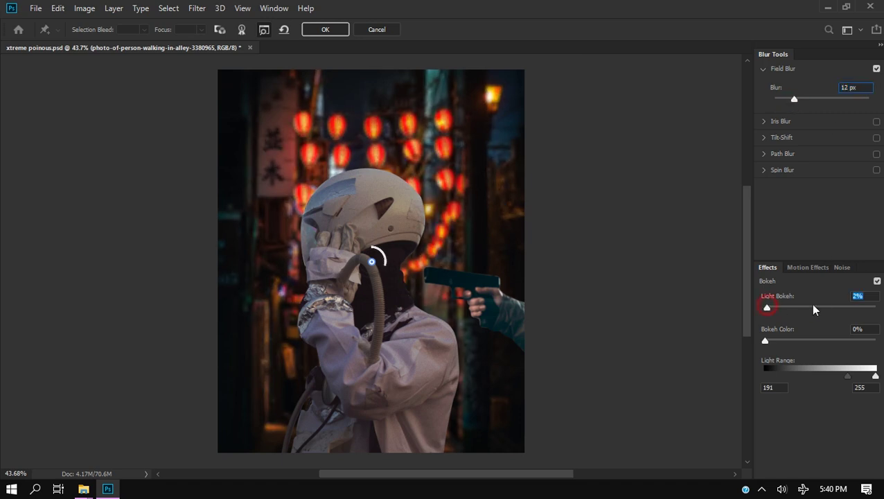
mouse_move(767, 340)
mouse_down()
mouse_move(867, 335)
mouse_move(752, 348)
mouse_move(781, 341)
mouse_up()
mouse_move(847, 376)
mouse_down()
mouse_move(821, 376)
mouse_move(843, 376)
mouse_up()
mouse_move(812, 307)
mouse_down()
mouse_move(832, 309)
mouse_move(804, 315)
mouse_move(815, 320)
mouse_up()
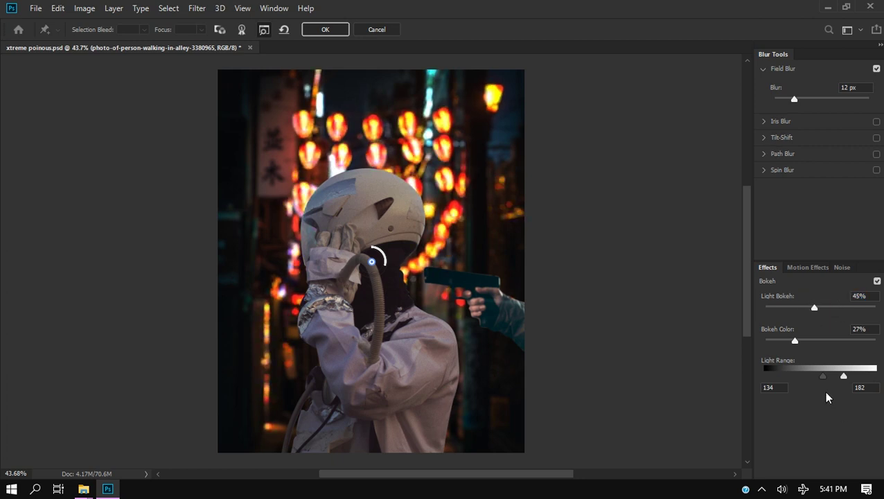
- Set the field blur to 16 px and its light range to 85–182, and apply the filter
drag(824, 380, 791, 386)
drag(794, 99, 798, 100)
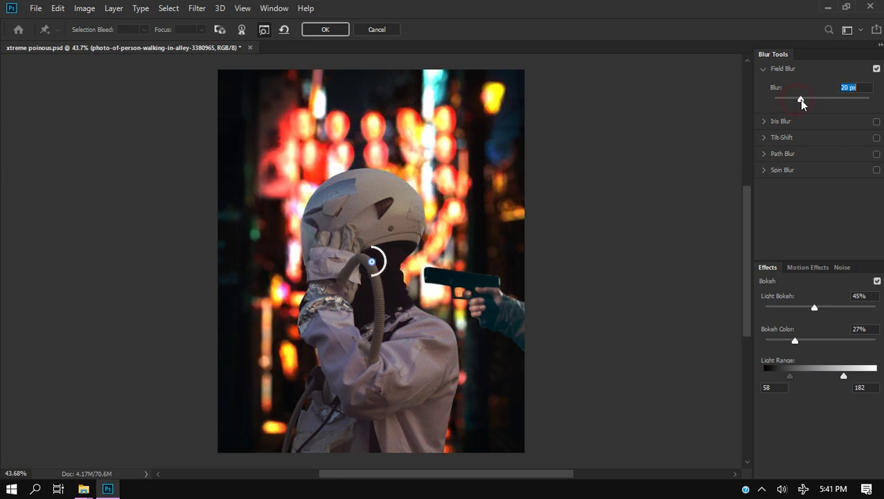
drag(787, 376, 803, 381)
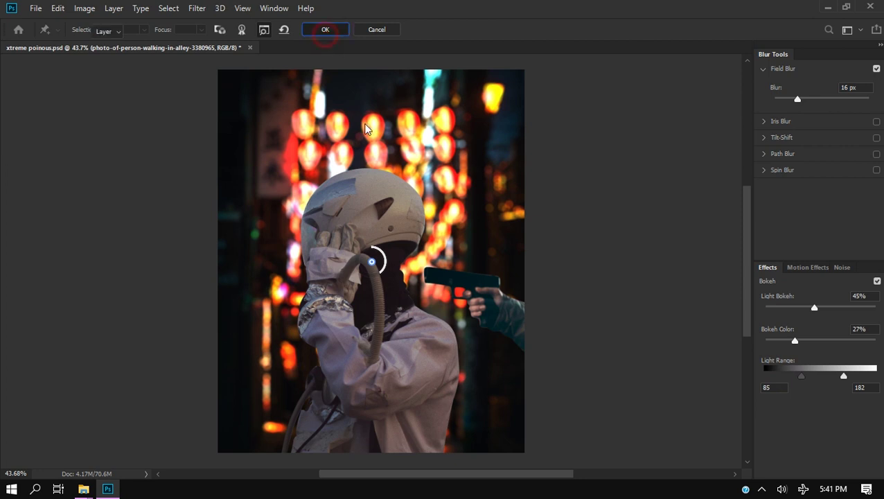
- Add a Brightness/Contrast adjustment clipped to the alley photo with brightness -10 and contrast 51
scroll(451, 292, down, 3)
scroll(429, 291, up, 6)
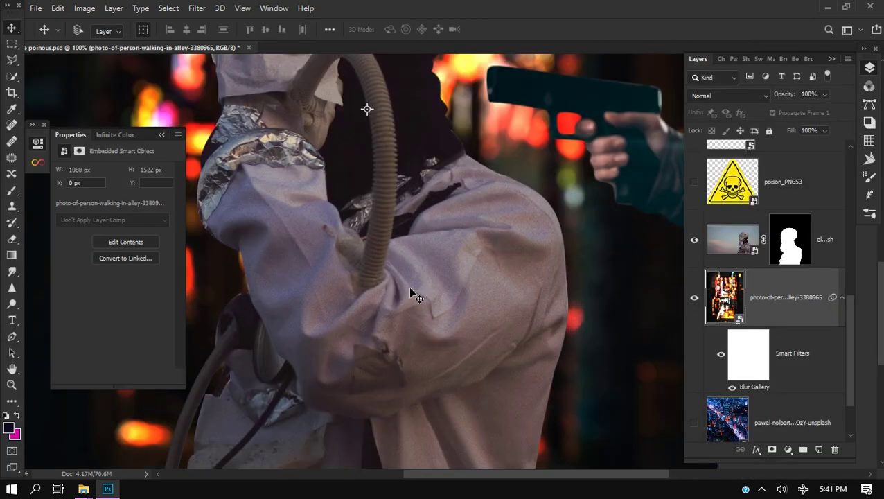
scroll(410, 294, down, 5)
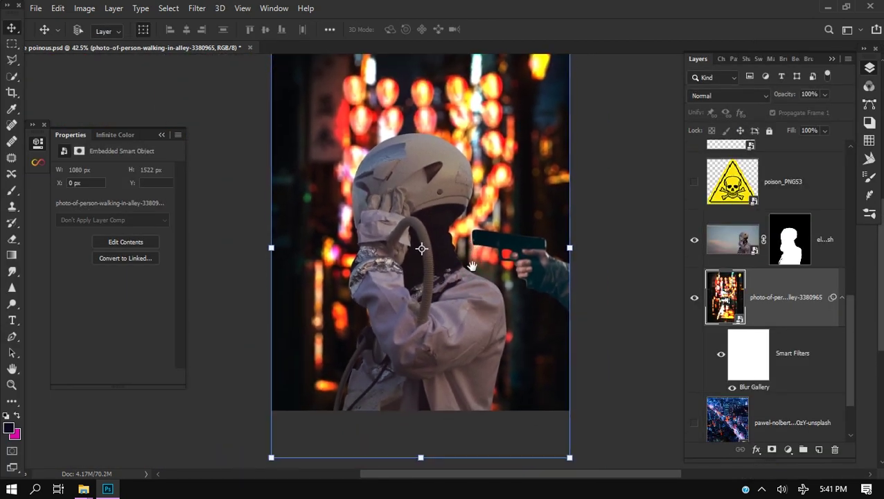
scroll(471, 266, down, 1)
click(787, 449)
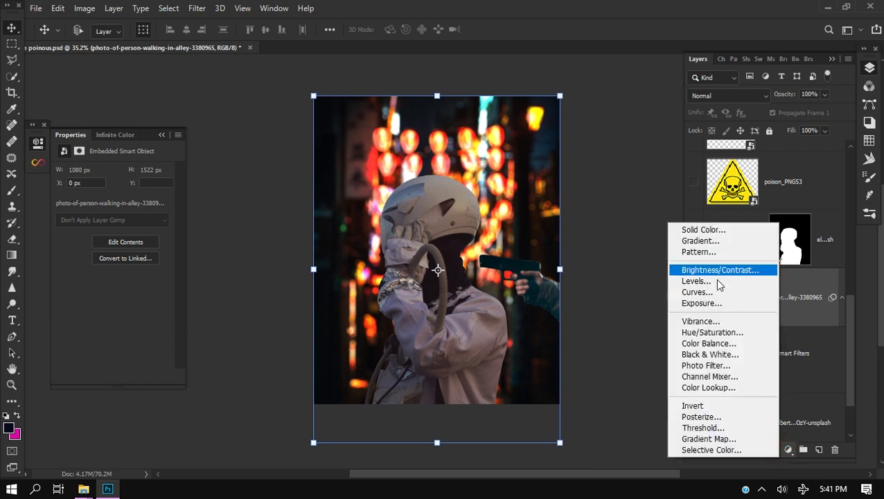
click(714, 270)
alt+click(809, 324)
drag(114, 233, 157, 243)
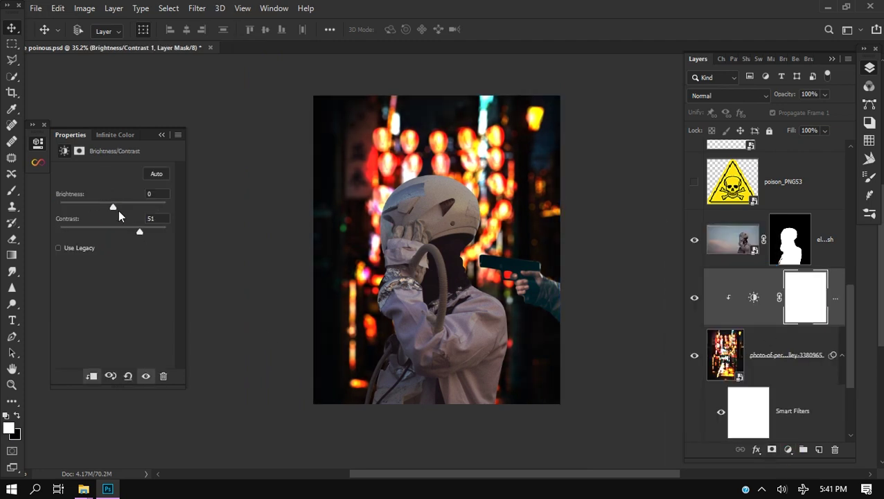
mouse_move(117, 210)
mouse_down()
mouse_move(100, 204)
mouse_move(109, 206)
mouse_up()
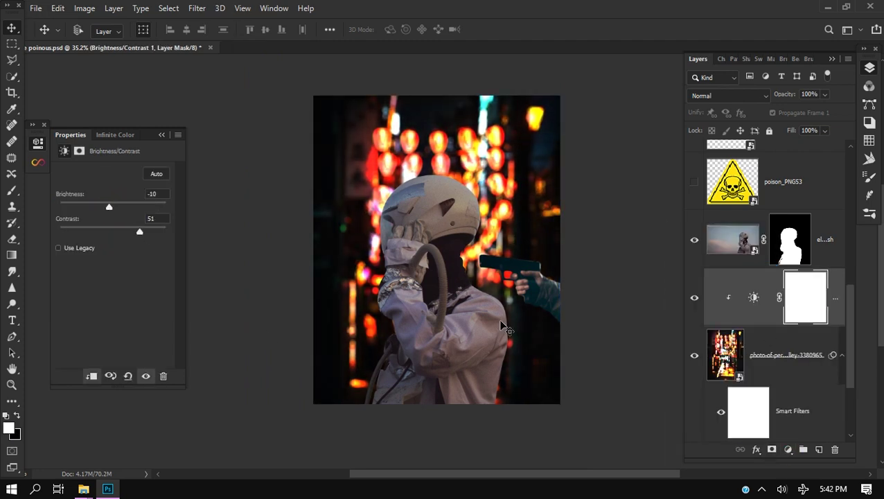
- Set up a soft round brush of 341 px at 100% opacity for painting on the adjustment's mask
scroll(409, 309, up, 3)
right_click(409, 310)
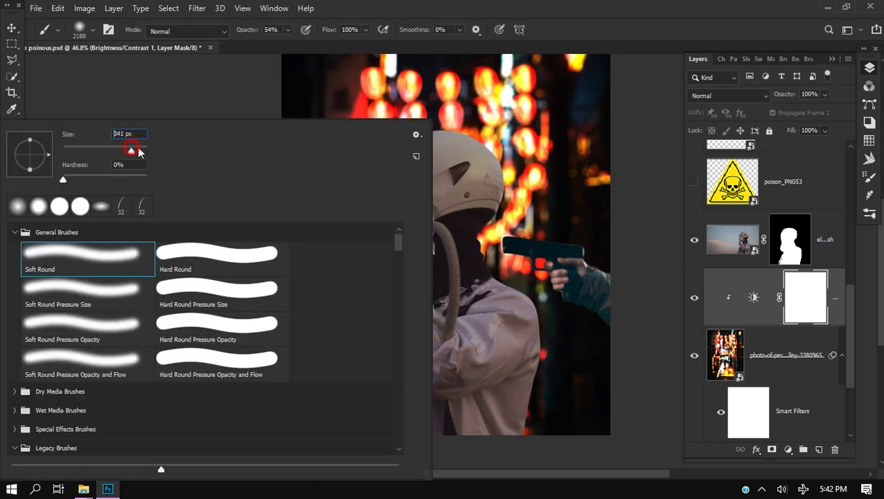
click(374, 4)
key(Return)
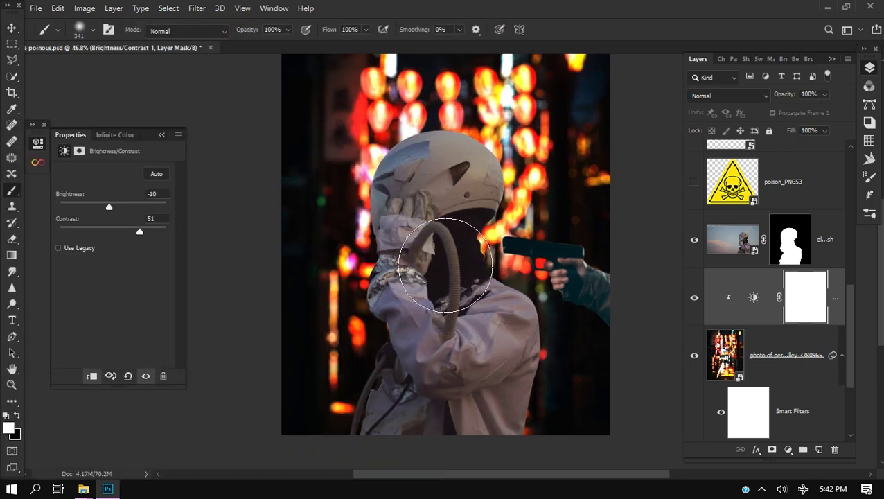
- Enlarge the brush to 800 px and paint black over the centre of the Brightness/Contrast mask, around the astronaut
key(bracketright)
key(bracketright)
key(bracketright)
key(bracketright)
key(bracketright)
click(16, 416)
mouse_move(445, 305)
mouse_down()
mouse_move(377, 208)
mouse_move(460, 146)
mouse_move(513, 158)
mouse_move(485, 215)
mouse_up()
scroll(471, 239, down, 3)
scroll(776, 269, up, 6)
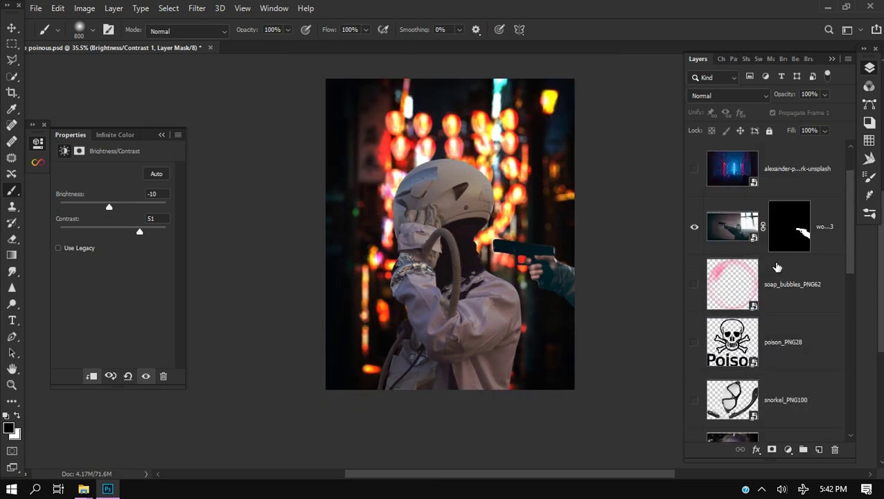
- Add a brightening Curves adjustment clipped to the alley photo and invert its mask to black
scroll(776, 267, down, 5)
click(787, 449)
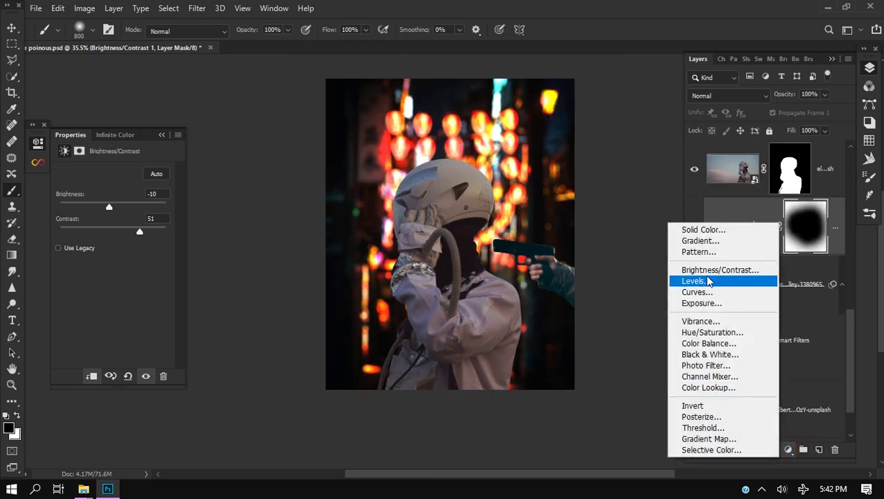
click(714, 290)
alt+click(824, 252)
drag(103, 262, 104, 238)
key(ctrl+i)
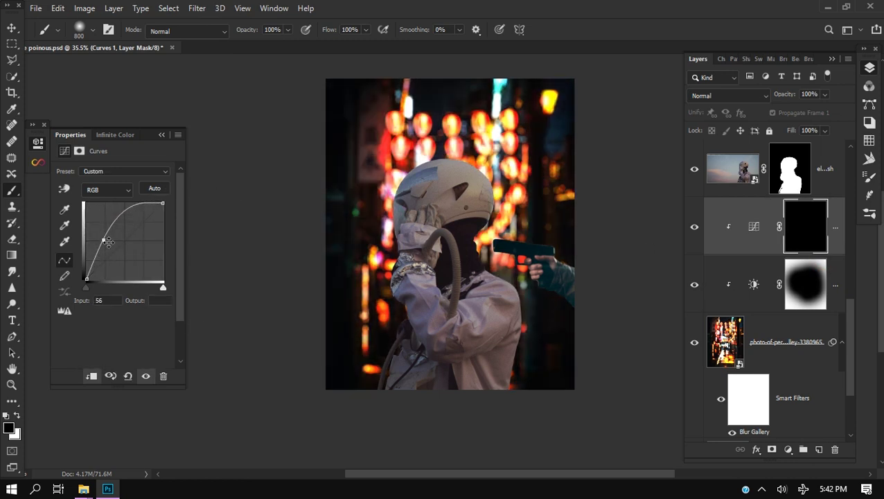
- Paint white at 64% opacity over the centre of the Curves mask to brighten the lanterns around the astronaut
scroll(464, 307, up, 3)
click(18, 417)
drag(248, 30, 223, 33)
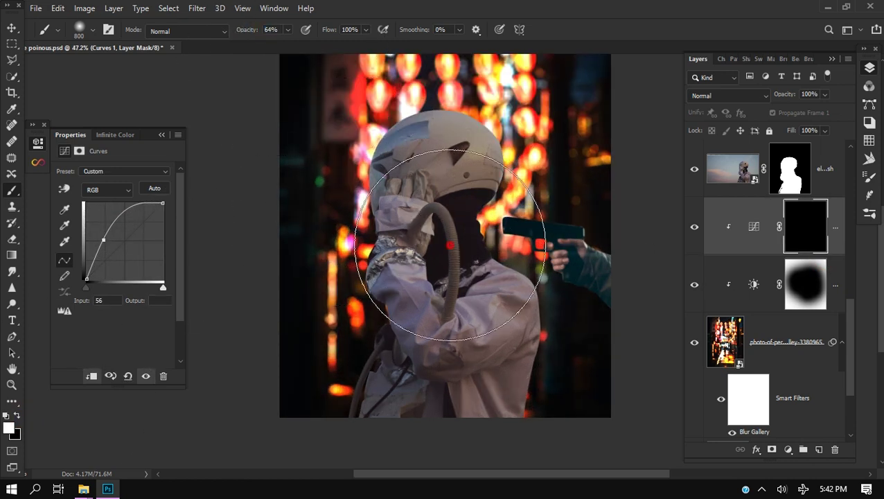
click(454, 235)
click(408, 181)
click(396, 239)
click(454, 282)
click(446, 171)
mouse_move(465, 201)
mouse_down()
mouse_move(511, 222)
mouse_move(430, 335)
mouse_move(572, 316)
mouse_move(492, 334)
mouse_up()
scroll(478, 277, up, 3)
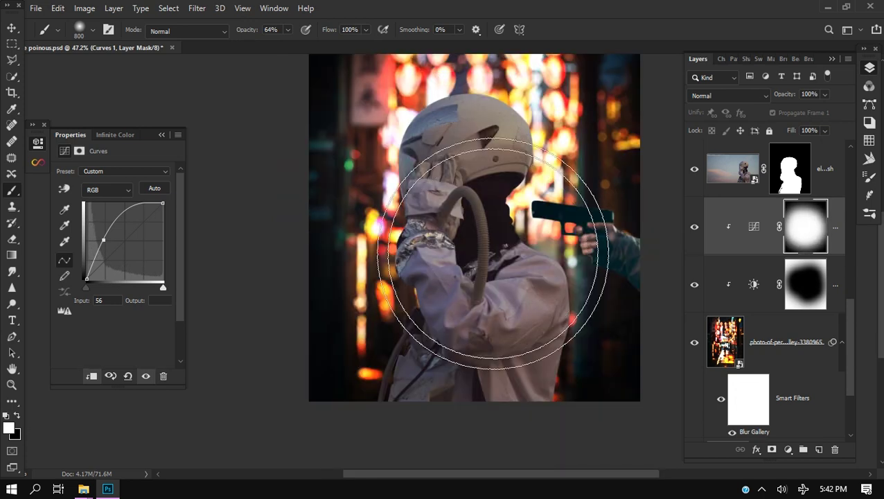
scroll(478, 277, down, 2)
scroll(767, 254, up, 2)
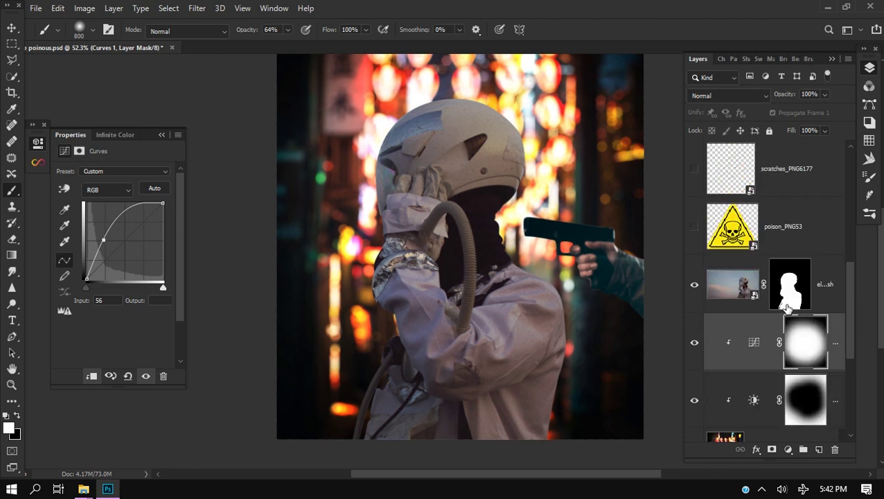
- Add a Curves adjustment clipped to the gun arm layer and shape it into a contrast-boosting S-curve with deeper blacks
scroll(776, 290, down, 8)
click(789, 226)
click(789, 451)
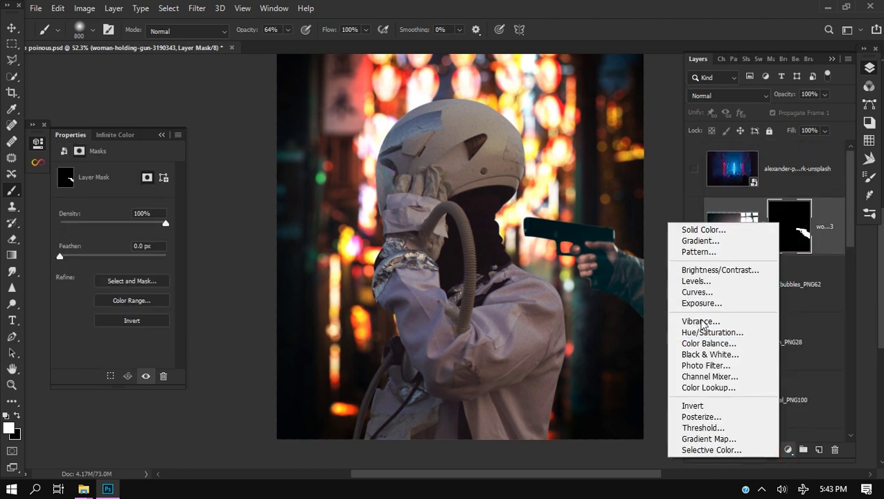
click(700, 295)
alt+click(821, 252)
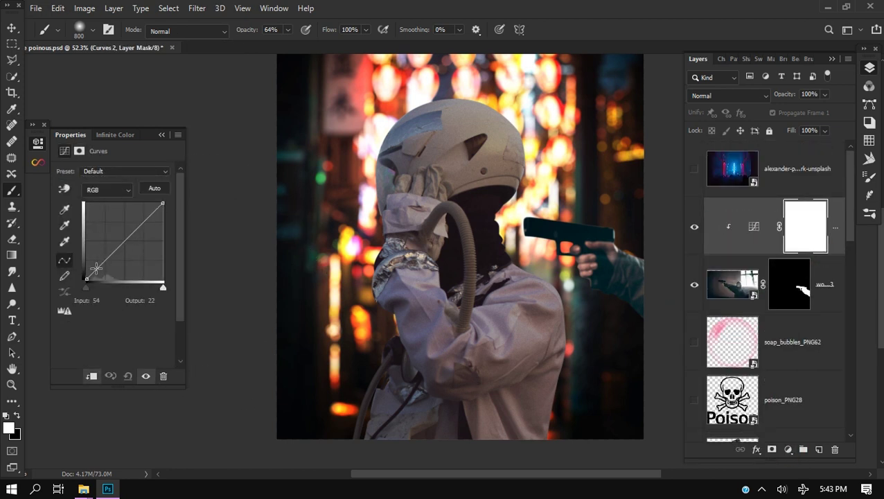
mouse_move(89, 282)
mouse_down()
mouse_move(113, 264)
mouse_move(94, 277)
mouse_up()
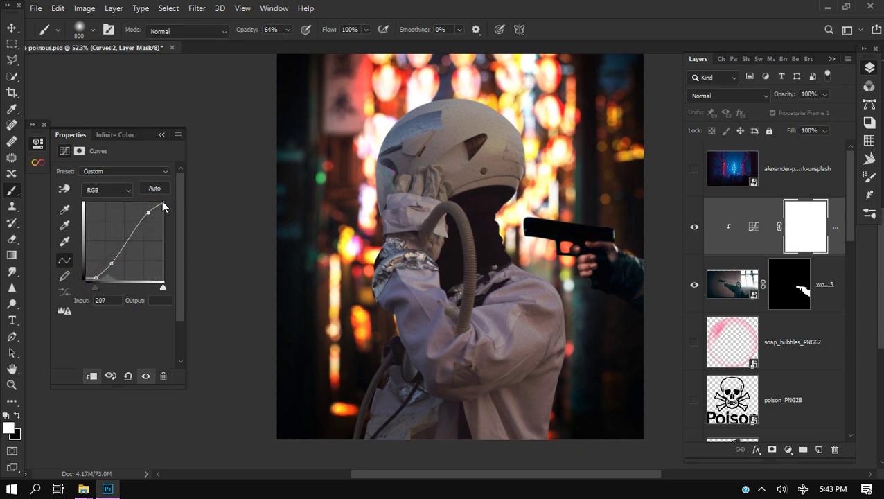
scroll(460, 305, down, 3)
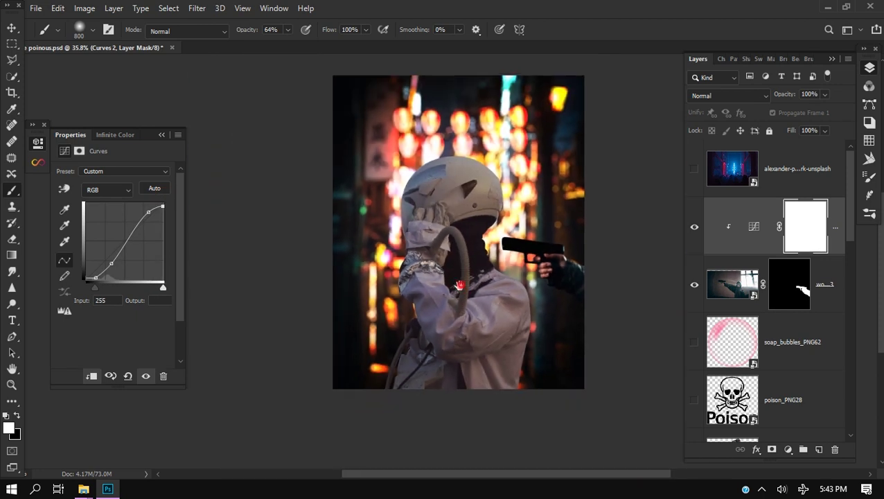
scroll(786, 338, down, 1)
scroll(798, 317, up, 1)
- Group the gun arm layer with its Curves adjustment and rename the group
click(828, 296)
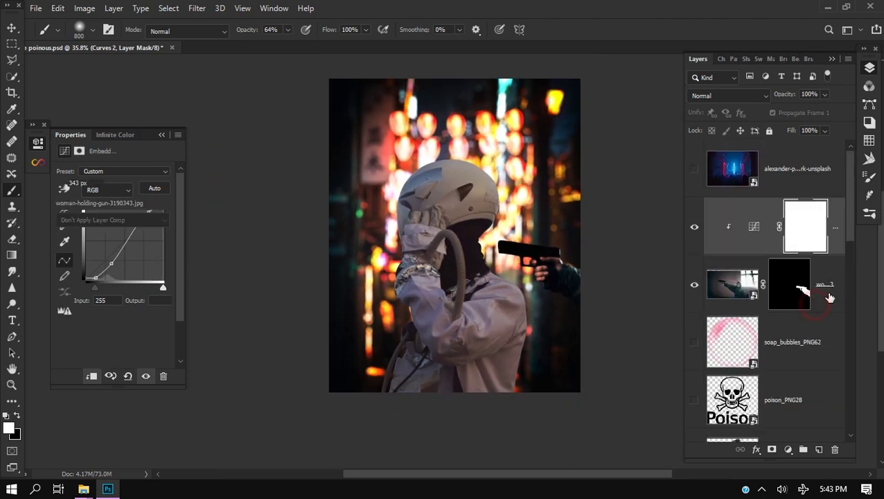
shift+click(832, 239)
key(ctrl+g)
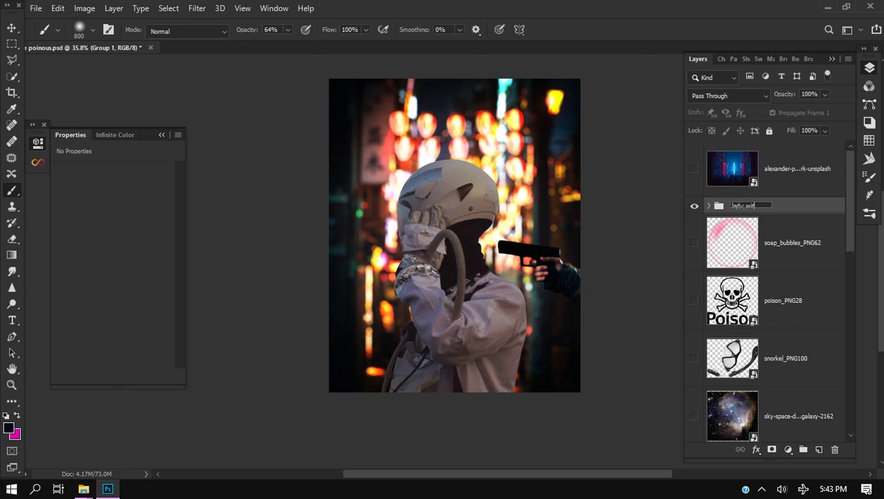
click(808, 237)
- Show the snorkel_PNG100 layer and move it directly below the astronaut layer
scroll(783, 325, down, 3)
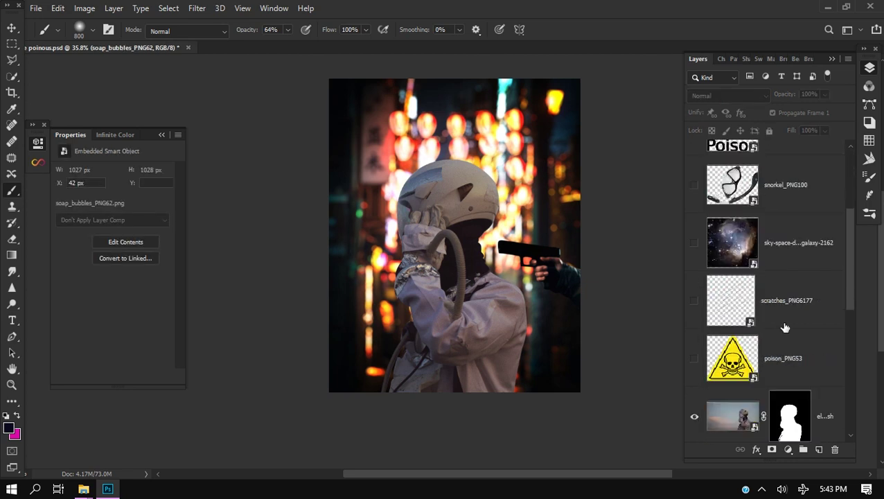
click(691, 251)
key(v)
drag(799, 254, 789, 361)
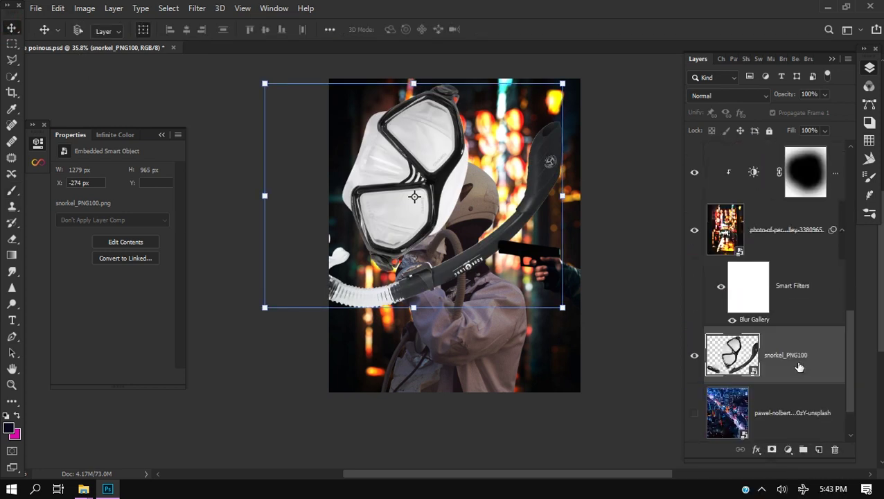
scroll(793, 339, up, 3)
drag(796, 314, 751, 270)
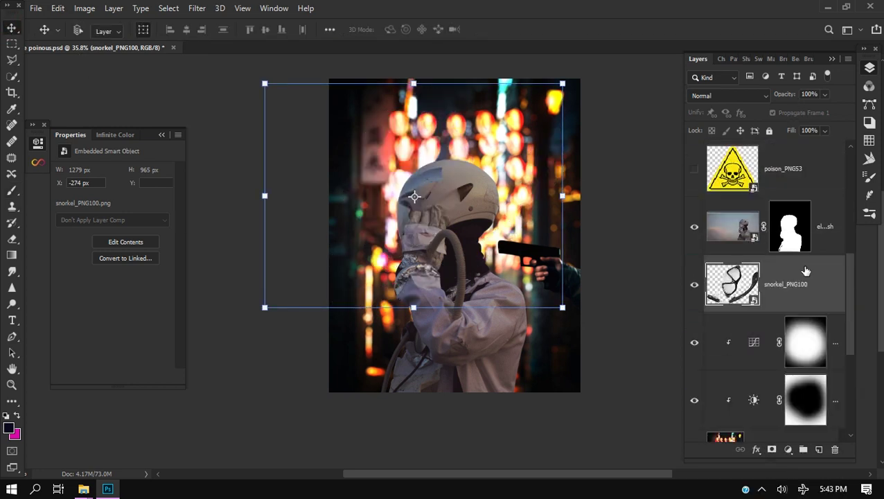
- Put the astronaut layer into a group named "subject"
click(788, 237)
key(ctrl+g)
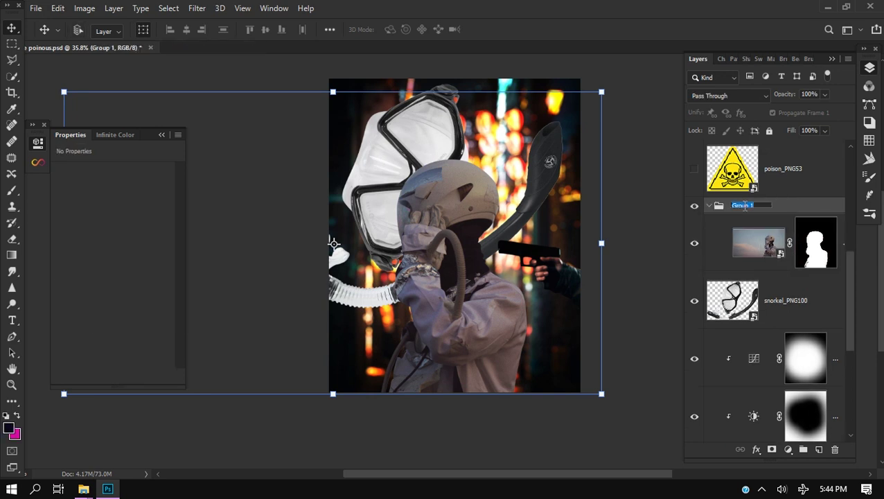
click(745, 206)
text(subject)
click(774, 237)
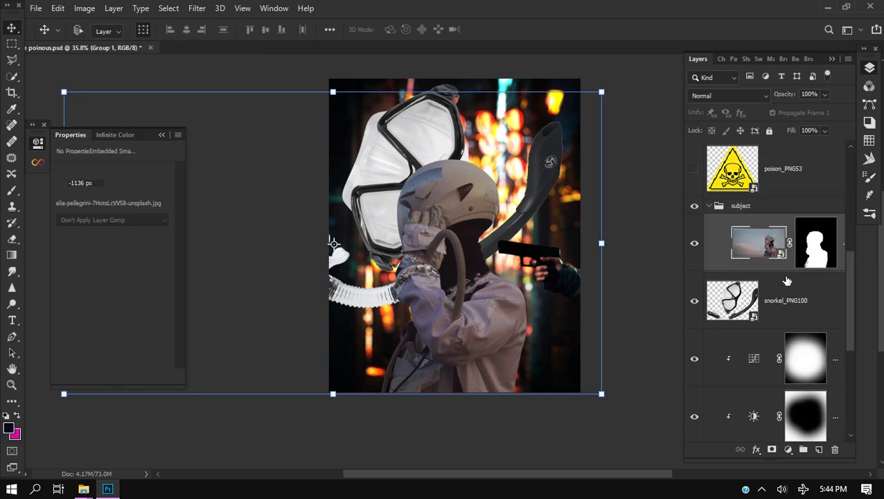
- Rotate the snorkel image to 68.08°, scale it down to 3.81% and position it behind the helmet
click(786, 294)
drag(263, 80, 251, 210)
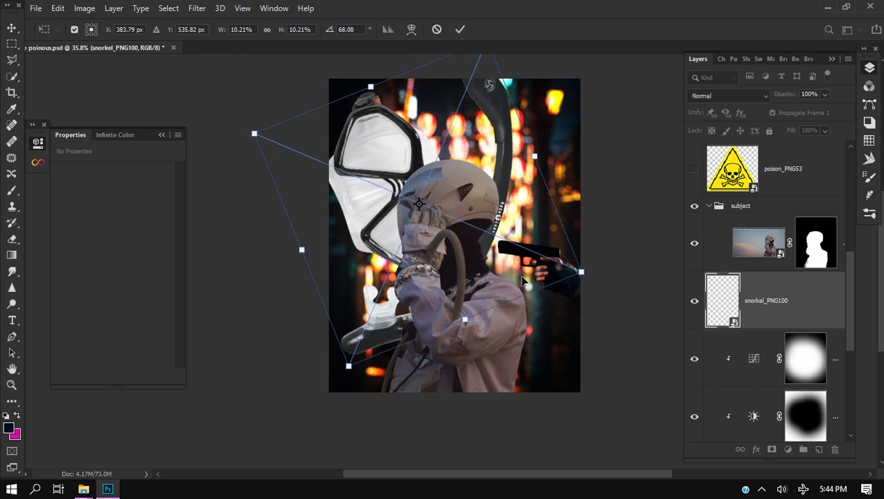
drag(580, 270, 473, 227)
scroll(408, 190, up, 3)
drag(372, 177, 444, 186)
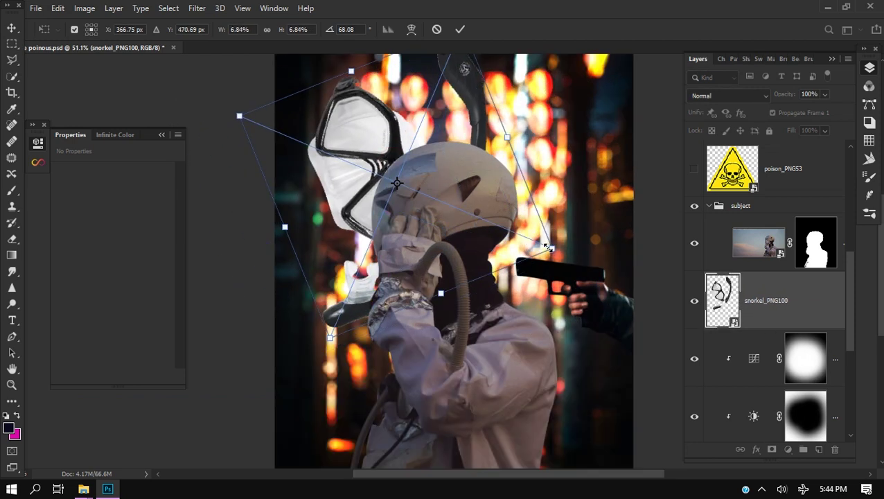
drag(553, 246, 415, 189)
drag(380, 133, 484, 192)
scroll(483, 197, up, 2)
drag(444, 258, 442, 231)
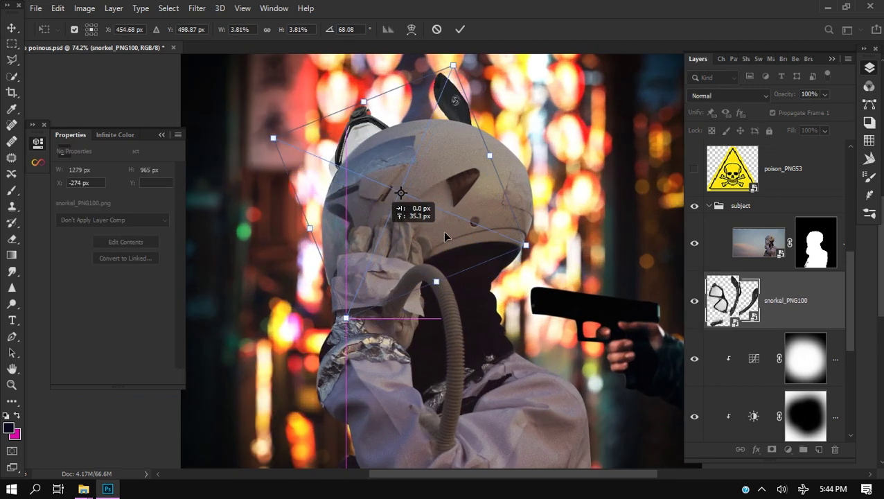
click(462, 32)
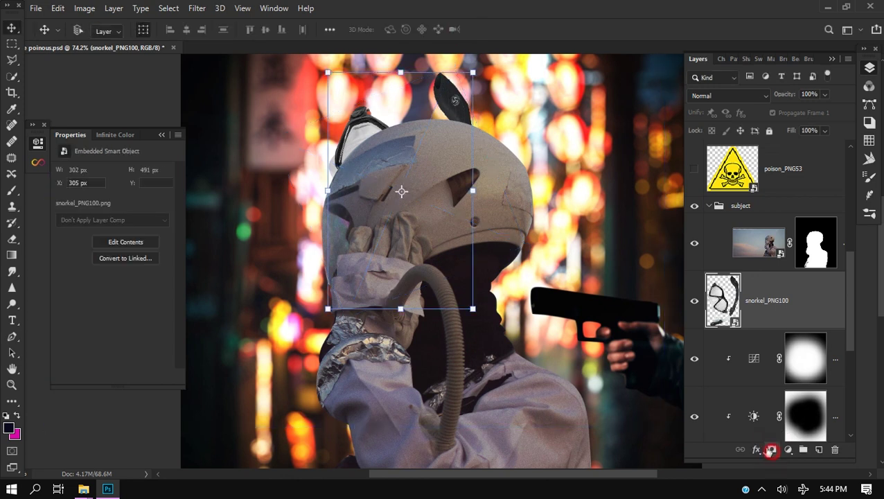
- Add a layer mask to the snorkel and paint out the diving goggles with a 60 px soft round black brush
click(771, 450)
key(b)
right_click(368, 186)
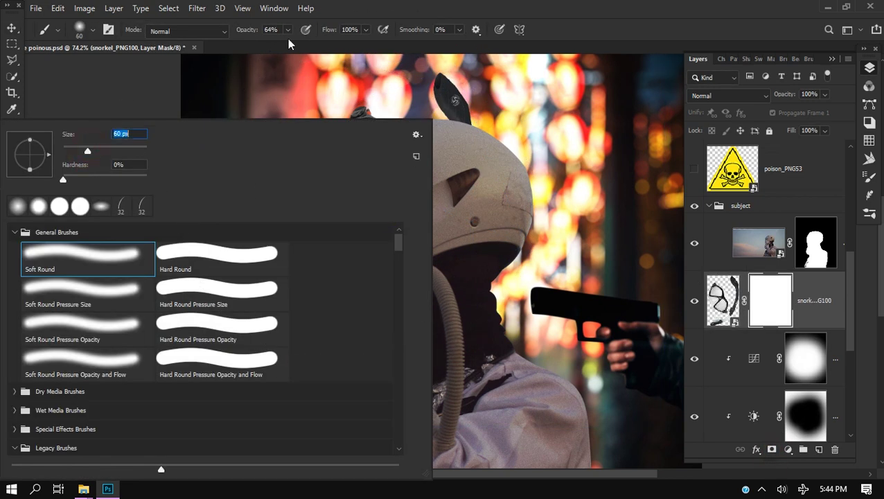
click(319, 6)
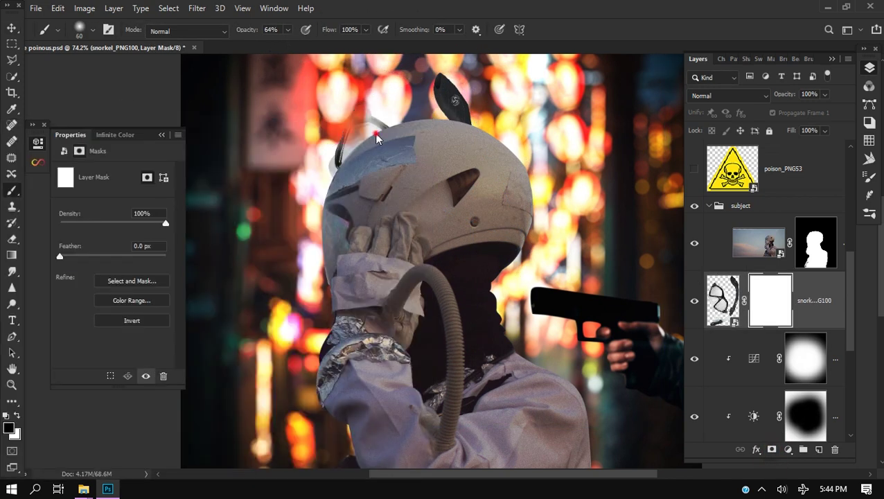
mouse_move(376, 135)
mouse_down()
mouse_move(336, 163)
mouse_move(367, 149)
mouse_up()
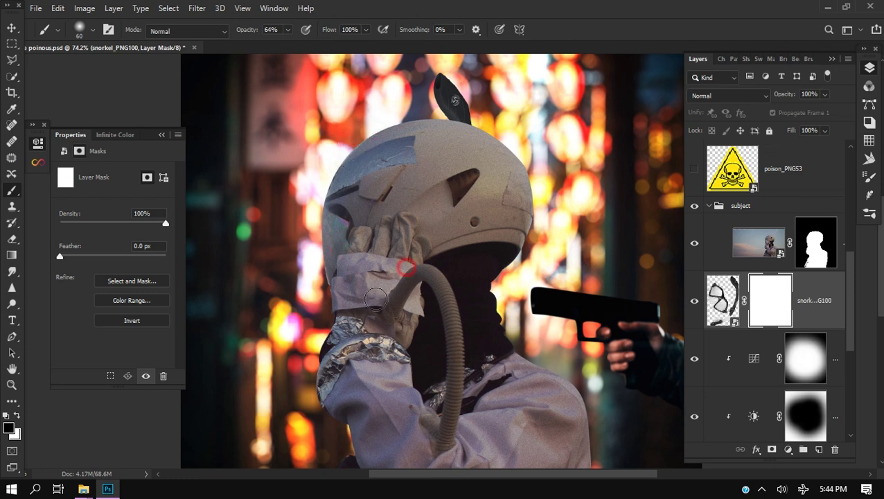
- Mirror the snorkel horizontally, rotate it clockwise and place its tip above the top of the helmet
key(v)
drag(440, 198, 466, 211)
key(ctrl+t)
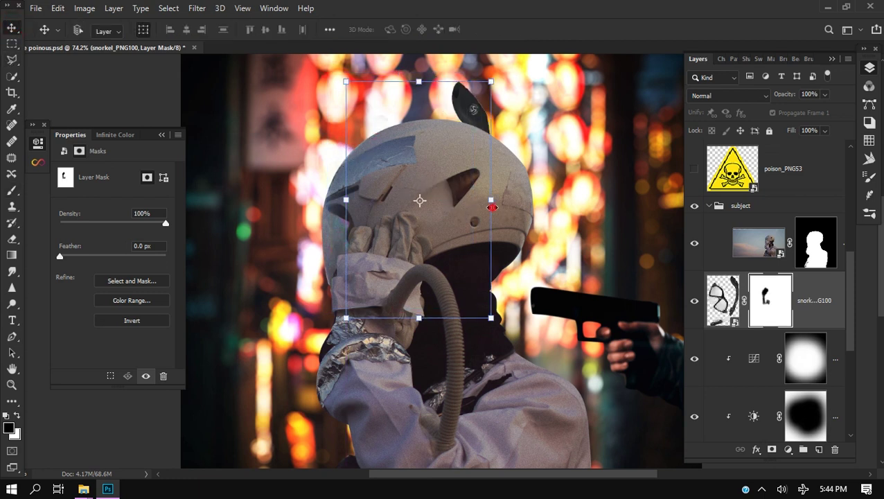
right_click(343, 201)
click(395, 369)
drag(630, 246, 564, 273)
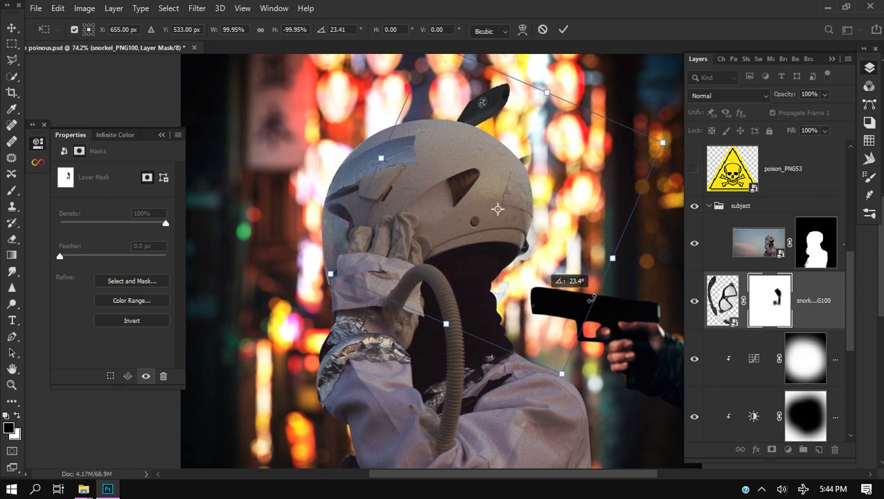
drag(536, 247, 523, 261)
click(564, 29)
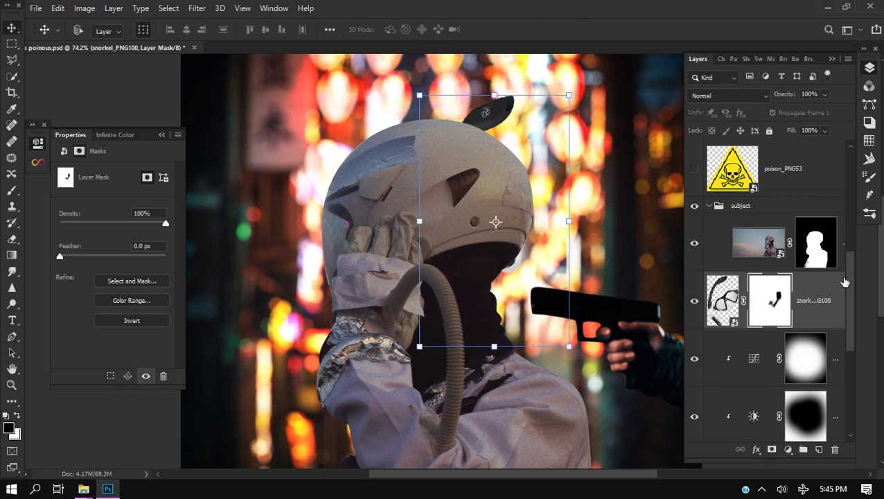
- Rotate the snorkel a further 41.64°, scale it to 67.63% and tuck it against the top of the helmet
drag(540, 162, 539, 182)
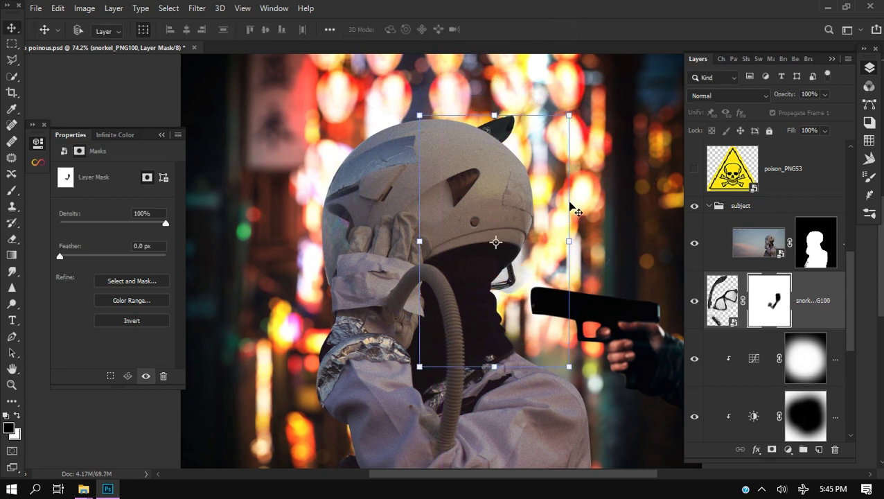
key(ctrl+t)
drag(603, 215, 585, 289)
drag(529, 258, 465, 226)
scroll(487, 195, up, 7)
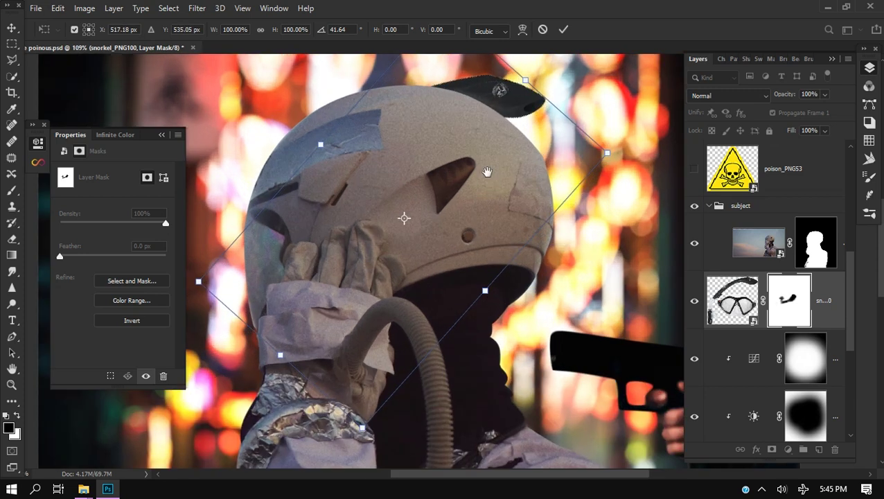
scroll(480, 190, down, 6)
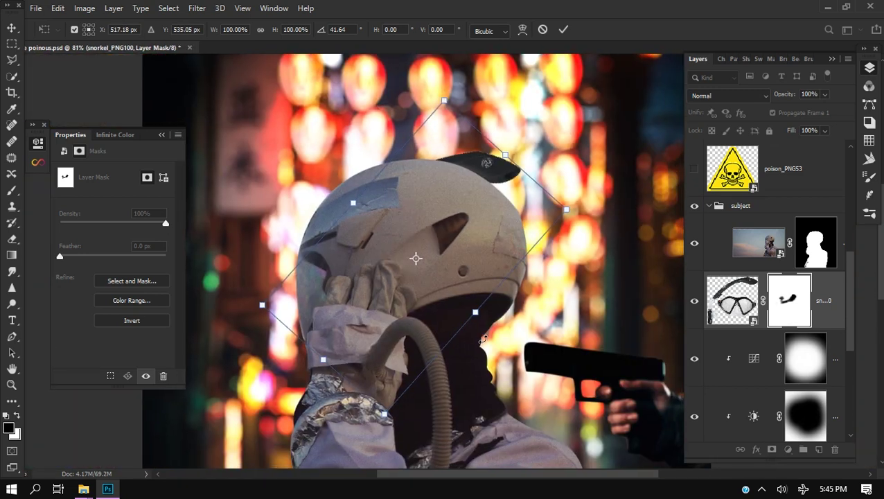
drag(385, 414, 404, 312)
scroll(458, 191, up, 5)
drag(468, 146, 470, 173)
scroll(429, 307, down, 4)
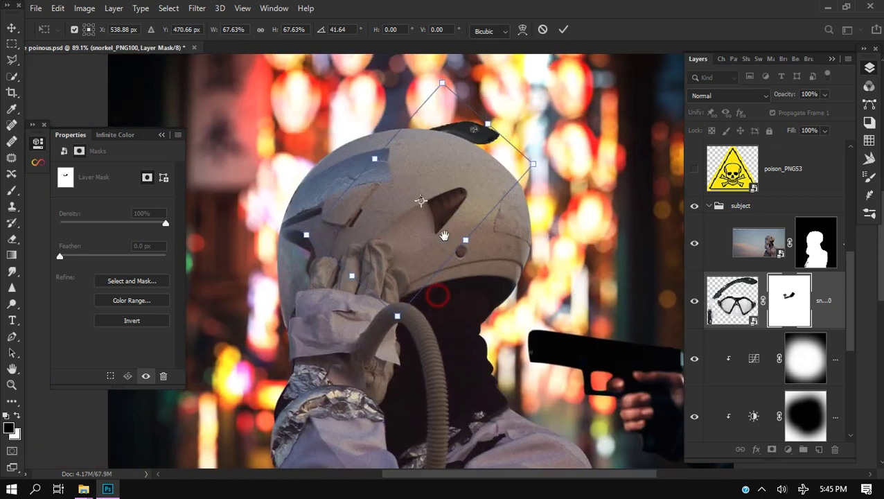
key(Return)
scroll(481, 189, up, 3)
scroll(481, 189, down, 2)
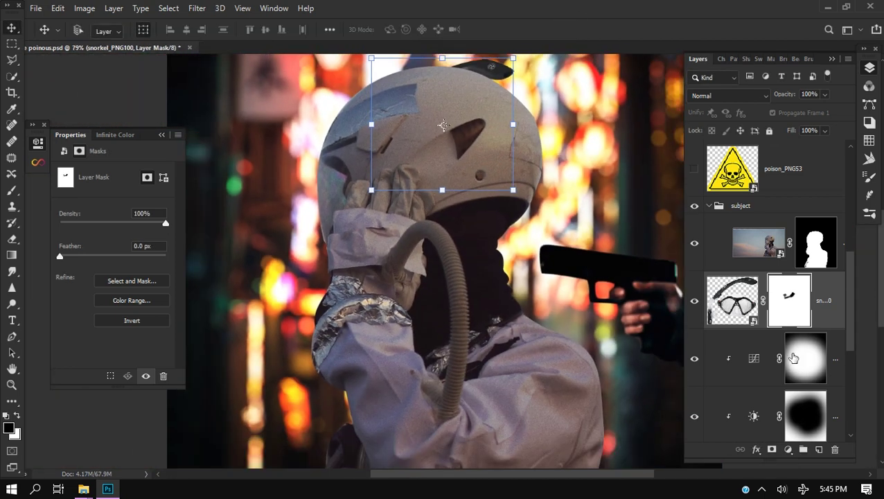
- Move the snorkel layer into the "subject" group and collapse the group
drag(752, 227, 759, 322)
click(708, 206)
click(708, 206)
click(709, 205)
scroll(570, 264, down, 2)
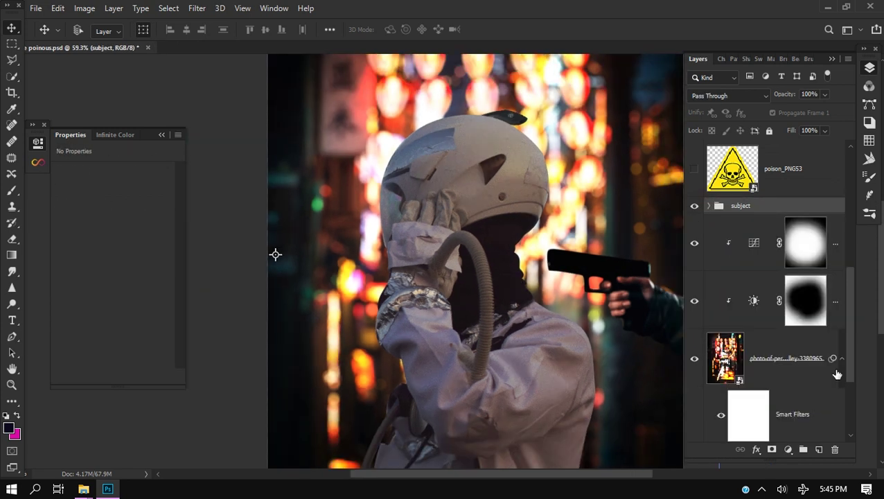
- Group the alley photo with its Curves and Brightness/Contrast adjustments and name the group "bg"
click(836, 373)
key(ctrl+g)
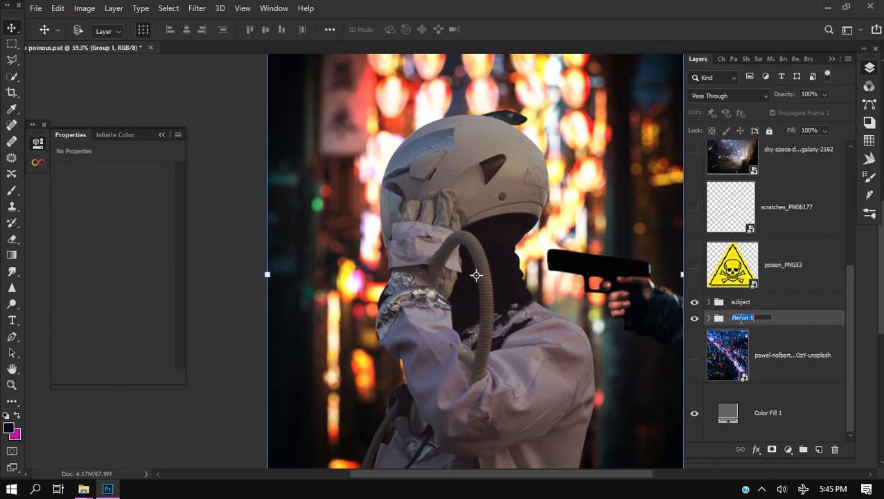
click(779, 272)
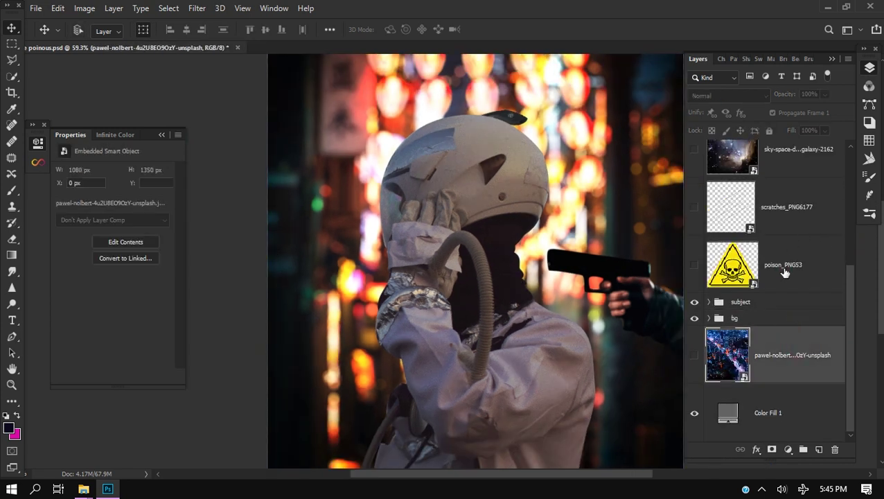
click(755, 207)
key(ctrl+0)
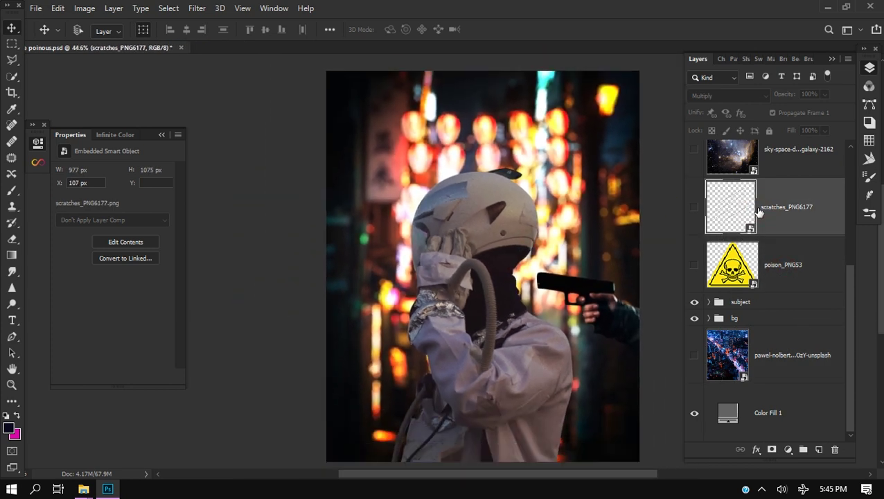
scroll(758, 212, up, 1)
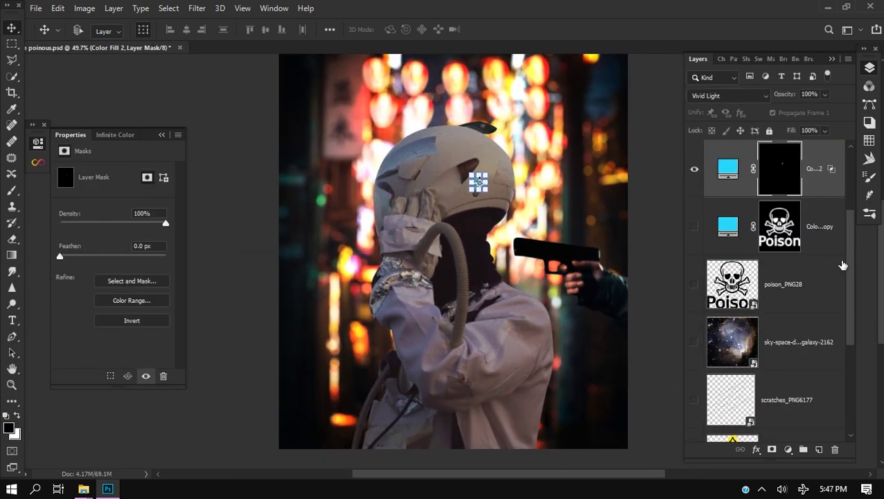
- Add a Curves adjustment clipped to the "subject" group and lower its white point to darken the astronaut
scroll(784, 338, down, 3)
click(779, 302)
click(788, 449)
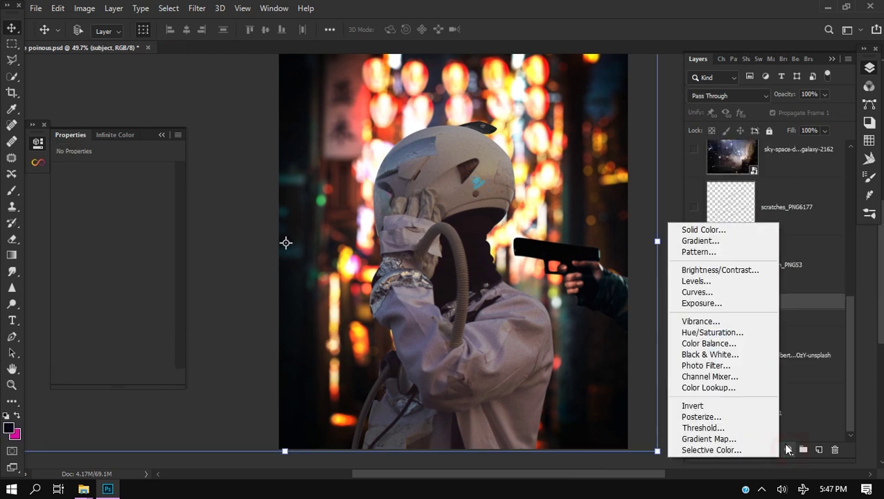
click(697, 292)
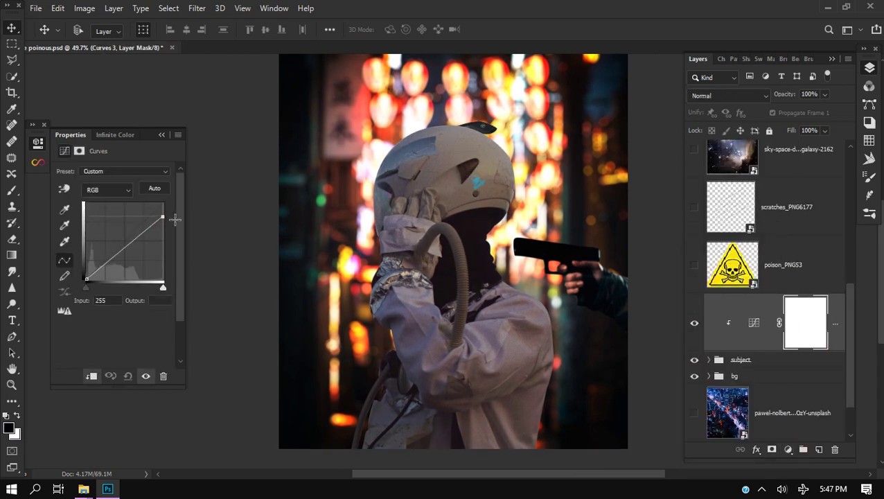
drag(174, 219, 190, 241)
- Add a Brightness/Contrast adjustment clipped directly above the "subject" group and raise its contrast slightly
click(762, 363)
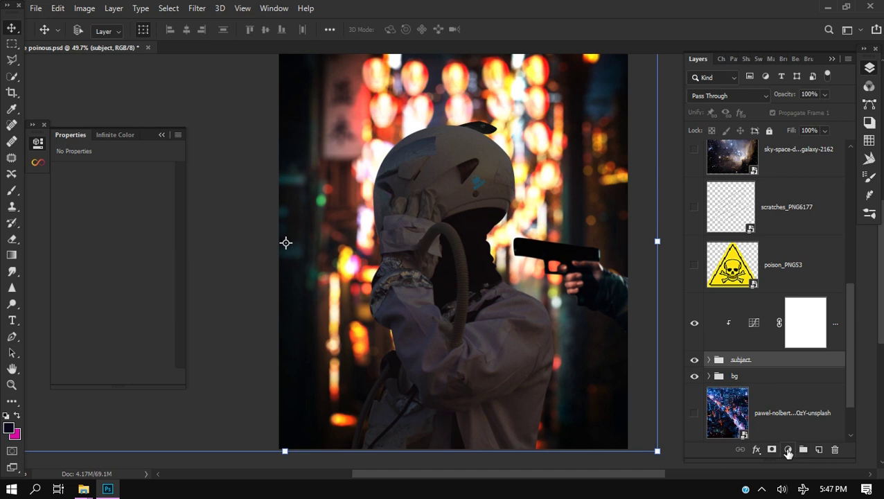
click(787, 449)
click(700, 268)
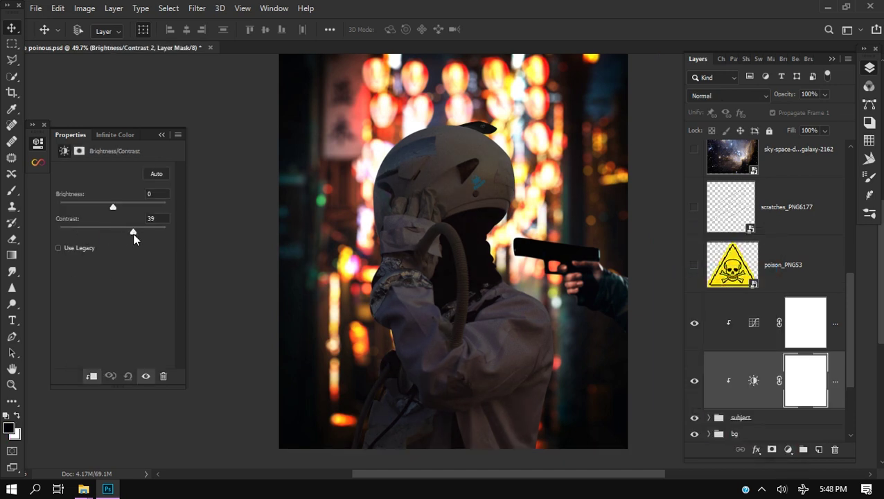
drag(133, 237, 118, 234)
- Add a second clipped Curves adjustment above the darkening one, raise the curve at input 57 to brighten, and invert its mask
click(804, 322)
click(787, 448)
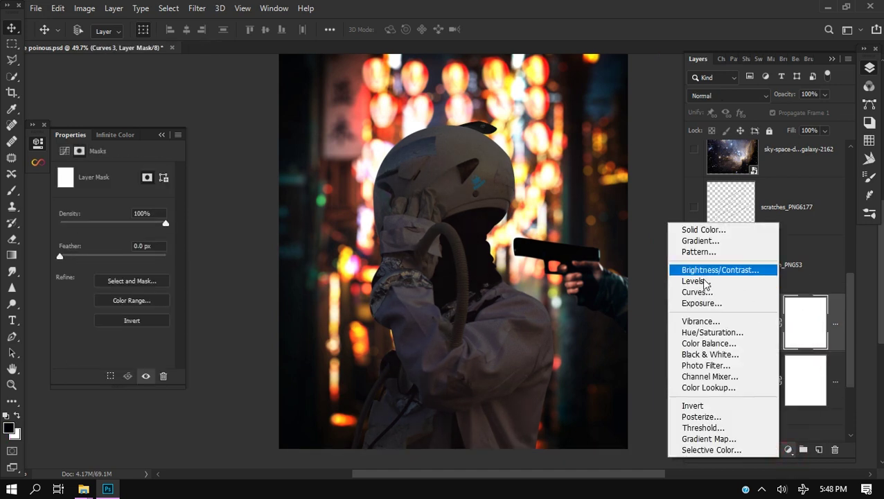
click(698, 292)
key(ctrl+alt+g)
drag(104, 262, 104, 236)
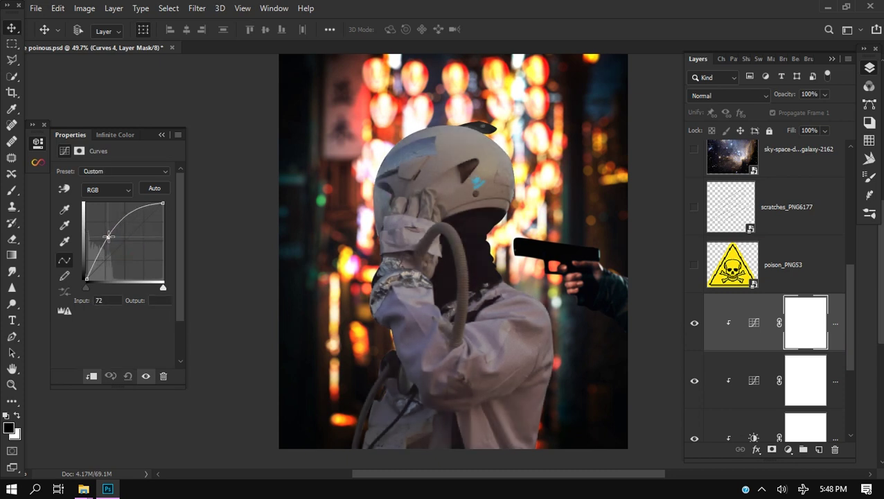
key(ctrl+i)
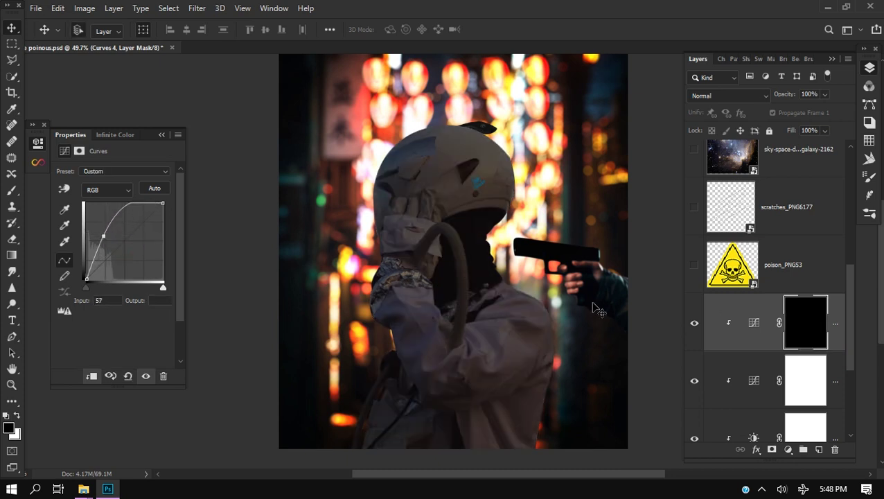
- Paint the brightening mask white along the astronaut's right arm and shoulder edge with a 166 px soft round brush at 64% opacity
right_click(470, 335)
click(133, 151)
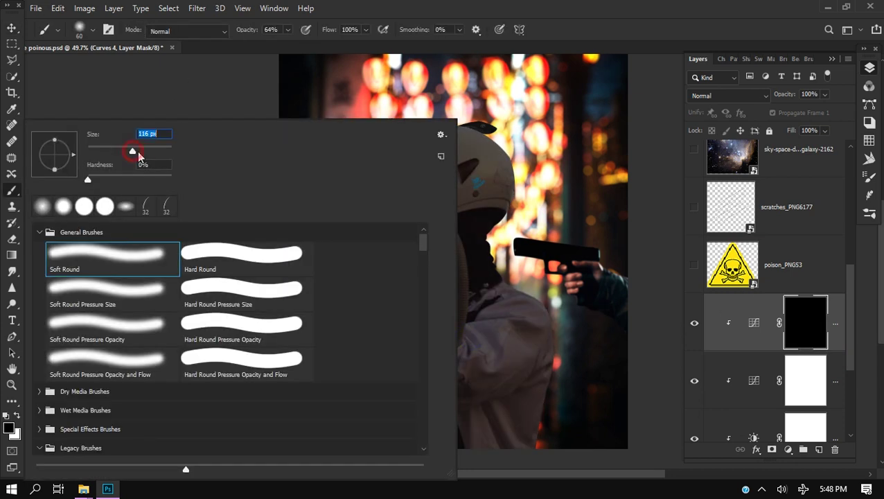
click(477, 19)
scroll(562, 347, up, 5)
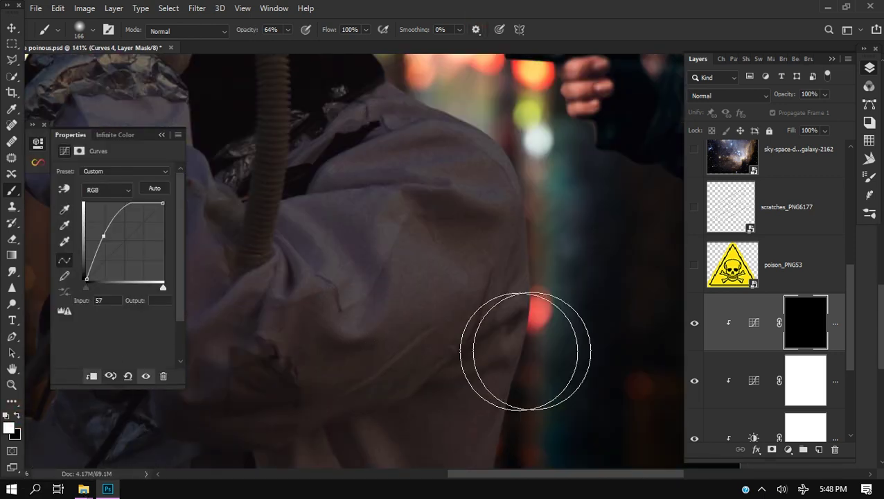
drag(560, 222, 580, 414)
mouse_move(585, 278)
mouse_down()
mouse_move(586, 414)
mouse_move(457, 154)
mouse_move(553, 261)
mouse_up()
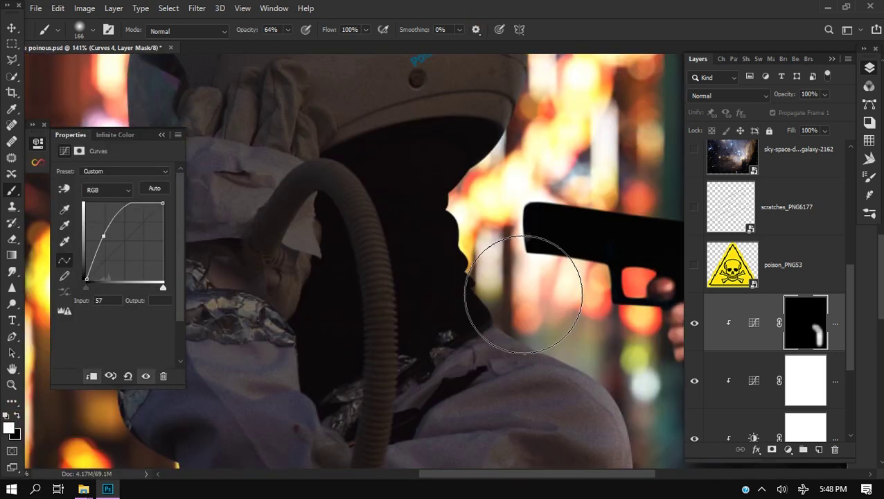
- Enlarge the brush and paint the brightening into the mask along the front of the face covering and helmet
key(])
key(])
key(])
key(])
mouse_move(522, 288)
mouse_down()
mouse_move(548, 260)
mouse_move(553, 204)
mouse_up()
scroll(547, 211, down, 3)
drag(511, 267, 568, 146)
drag(579, 142, 579, 304)
- Continue painting the light over the top and back of the helmet and down both sides of the suit
mouse_move(538, 85)
mouse_down()
mouse_move(546, 99)
mouse_move(443, 94)
mouse_up()
mouse_move(418, 80)
mouse_down()
mouse_move(560, 122)
mouse_move(305, 277)
mouse_move(392, 127)
mouse_up()
mouse_move(396, 123)
mouse_down()
mouse_move(394, 305)
mouse_move(428, 151)
mouse_up()
drag(423, 160, 434, 322)
drag(443, 359, 457, 162)
mouse_move(457, 149)
mouse_down()
mouse_move(473, 121)
mouse_move(403, 250)
mouse_move(400, 310)
mouse_up()
scroll(409, 291, down, 5)
drag(421, 234, 410, 298)
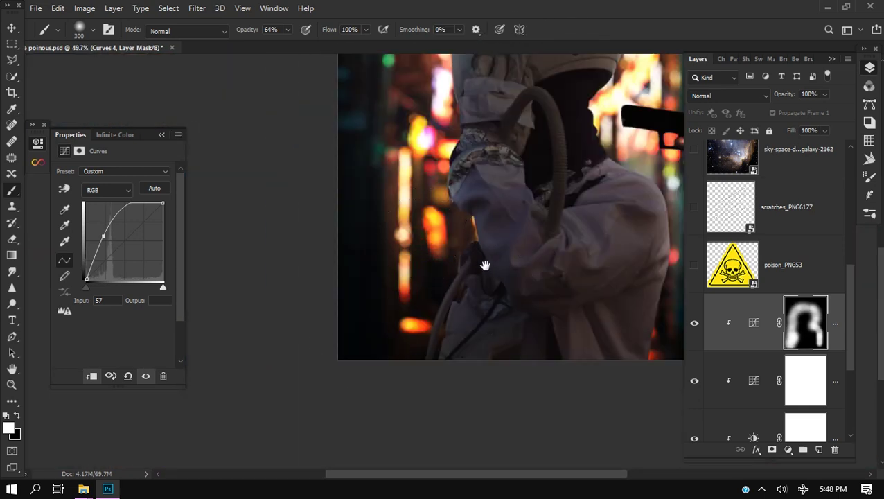
drag(485, 264, 332, 310)
drag(588, 292, 590, 393)
scroll(534, 227, up, 5)
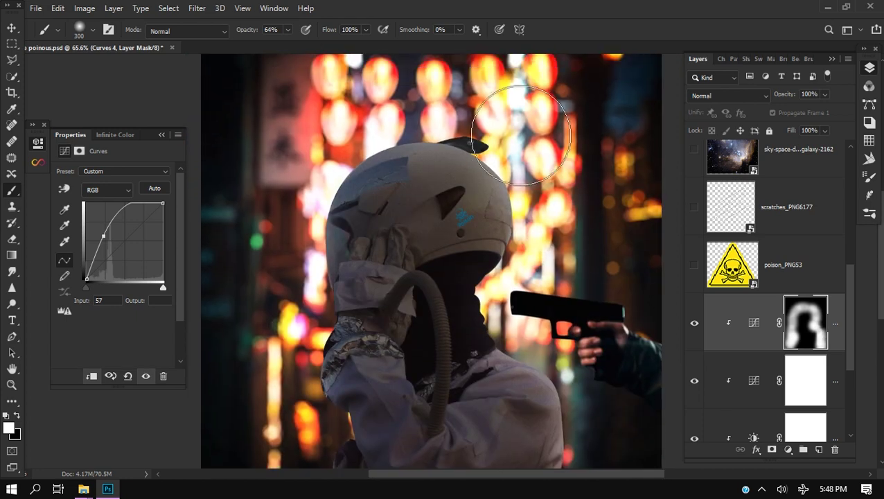
- Soften the light transition on the helmet and suit by painting the mask with a 500 px brush at 12% opacity
drag(202, 37, 209, 38)
click(209, 37)
click(240, 29)
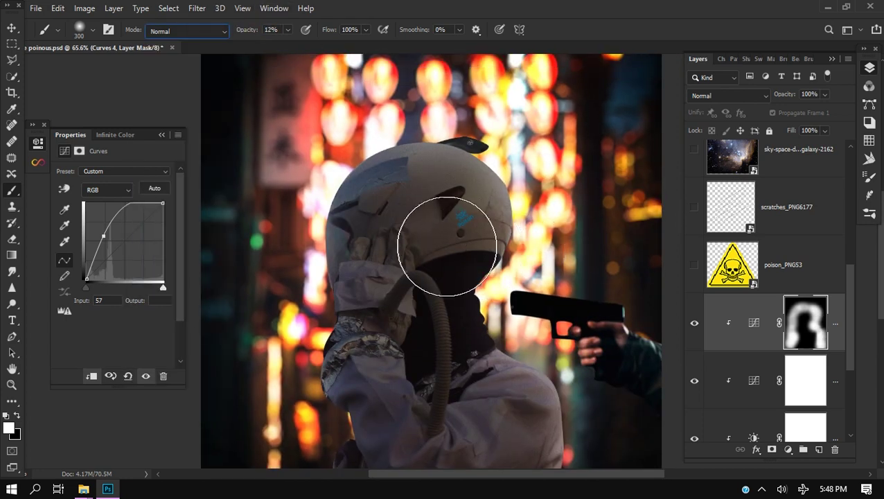
key(bracketright)
key(bracketright)
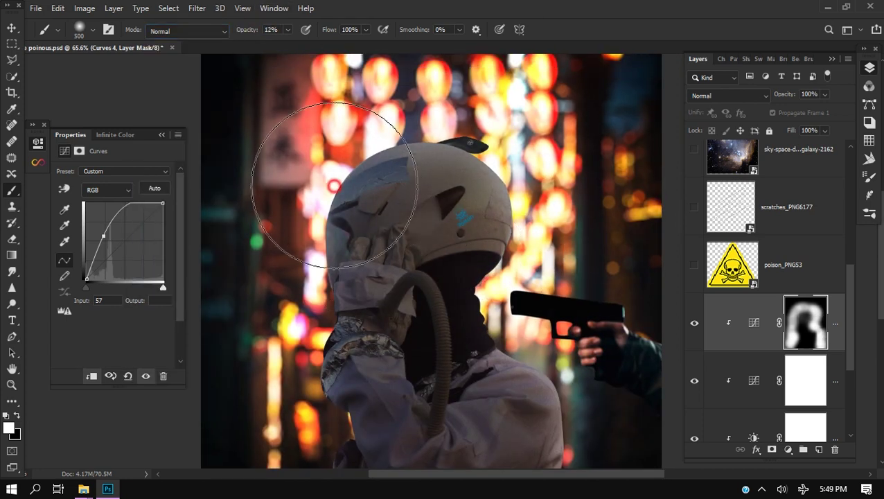
drag(536, 360, 479, 202)
click(345, 344)
click(243, 314)
scroll(532, 293, down, 3)
drag(500, 319, 522, 355)
click(694, 323)
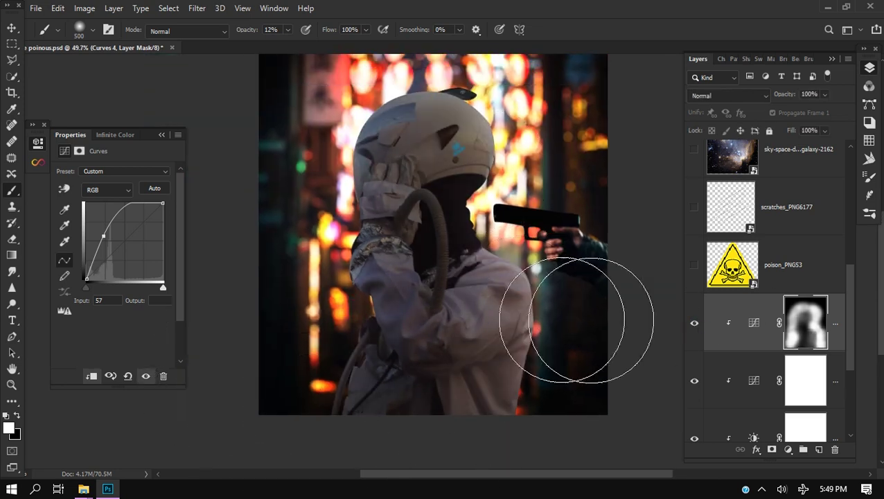
scroll(465, 220, down, 2)
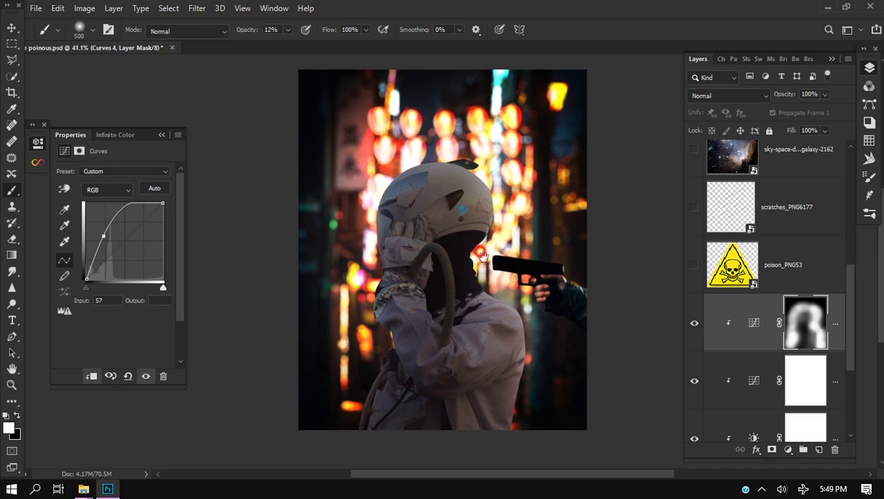
- Clip a Hue/Saturation adjustment to the "lady with gun" group and set its saturation to -30
scroll(795, 270, up, 5)
click(761, 206)
click(787, 448)
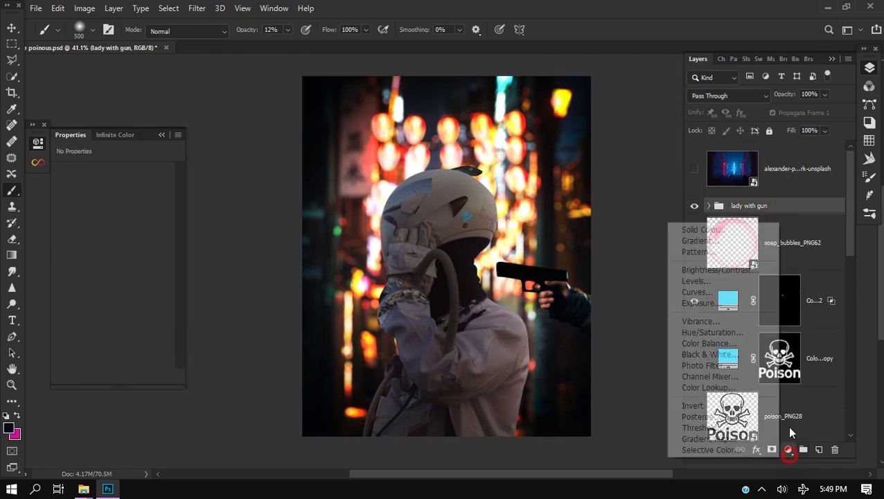
click(728, 335)
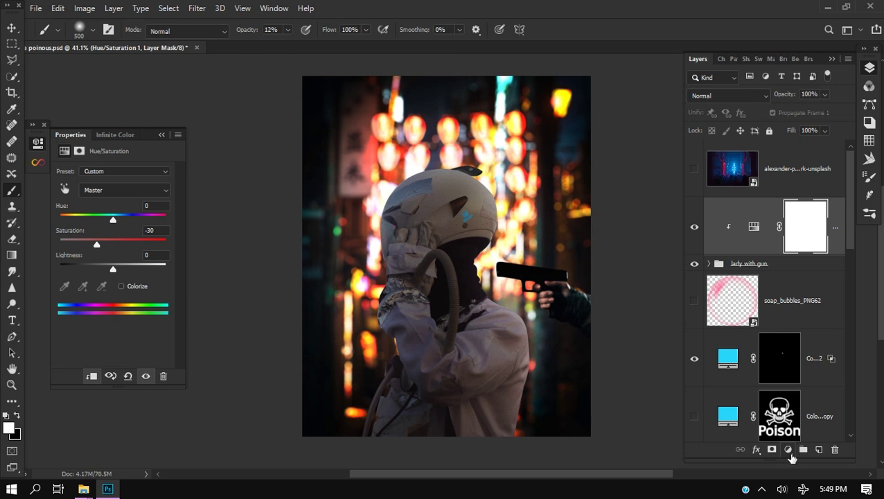
- Add a clipped Curves adjustment at the top of the "lady with gun" group, raise the curve at input 96, and invert its mask
click(702, 264)
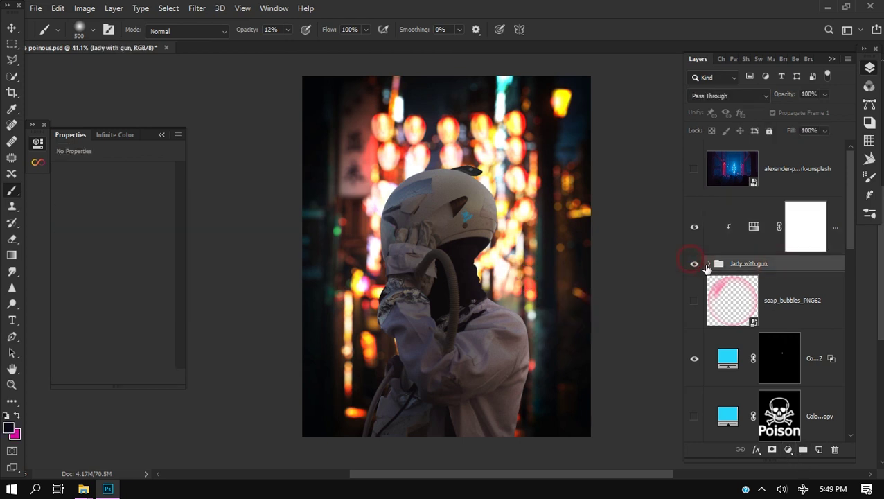
click(707, 264)
click(817, 309)
click(788, 449)
click(701, 292)
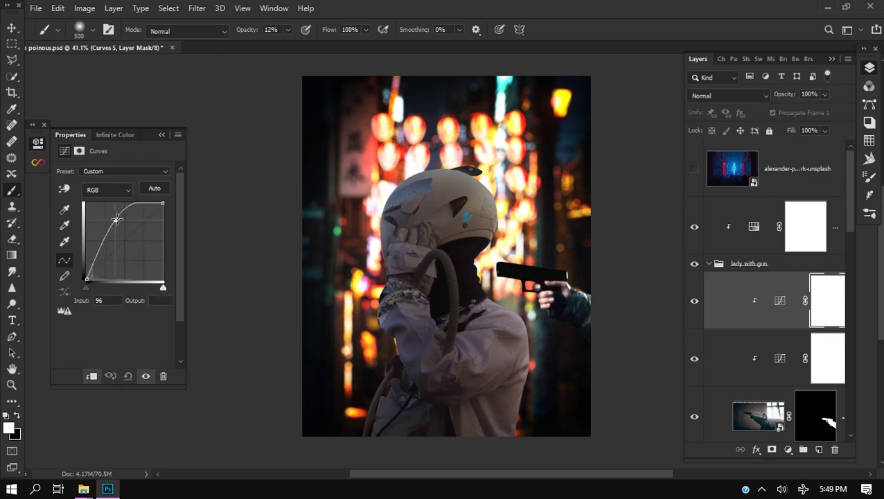
click(78, 150)
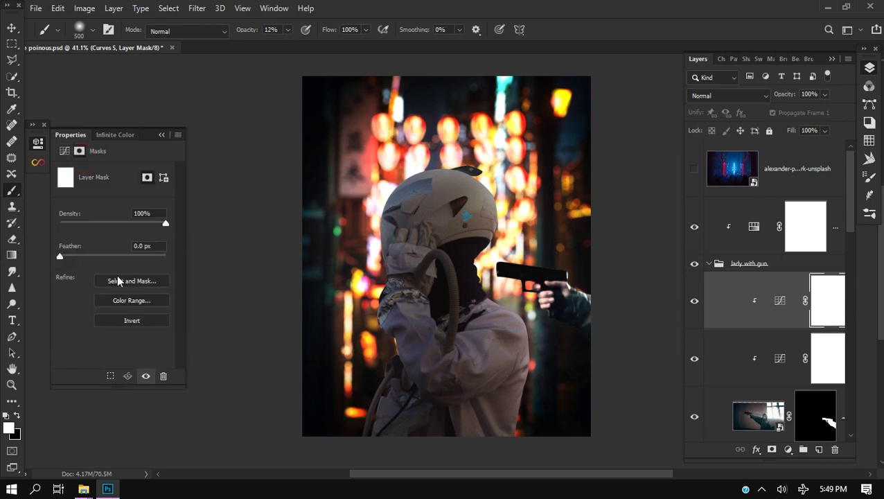
click(132, 320)
- Paint the brightening softly onto the gun arm's sleeve with an 84 px brush at 12% opacity, and collapse the "lady with gun" group
scroll(533, 295, up, 3)
right_click(518, 429)
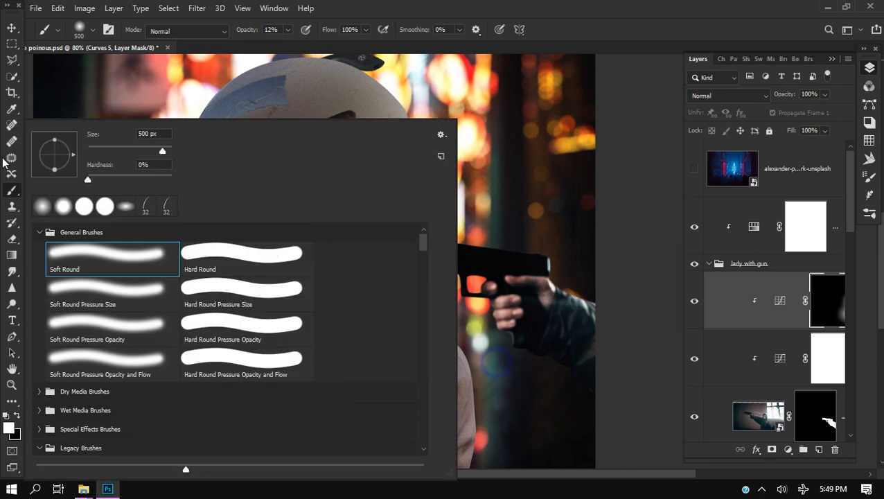
key(Return)
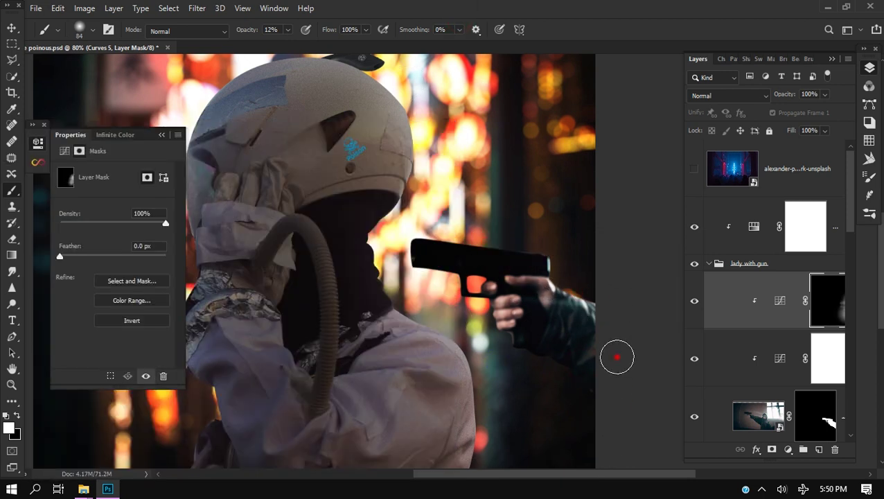
scroll(558, 397, down, 5)
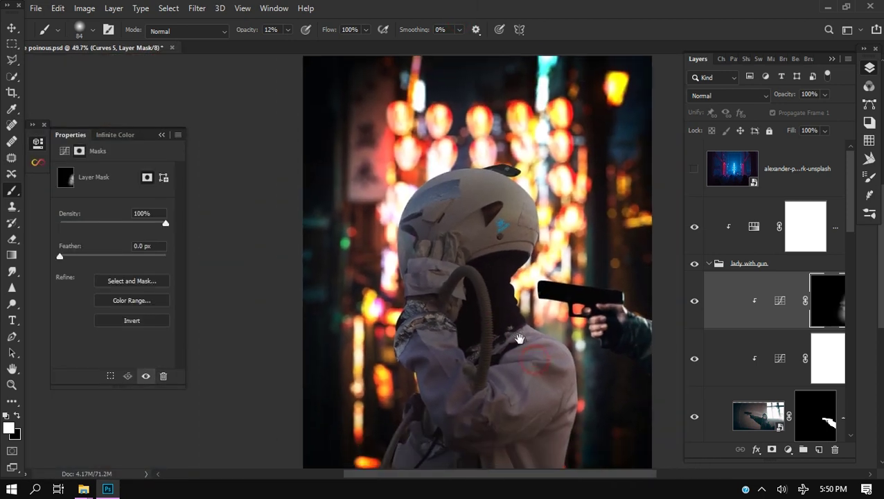
scroll(511, 378, down, 1)
click(720, 270)
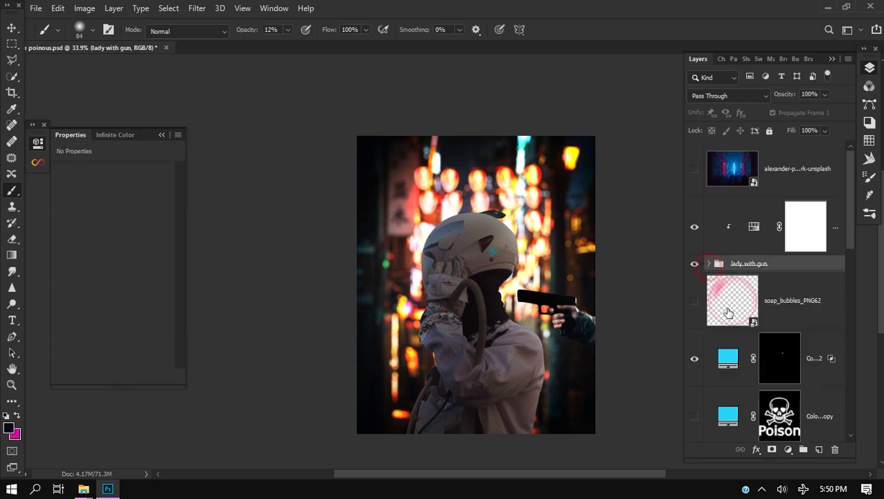
- Look through the layer stack for a hidden photo to add to the background
scroll(803, 339, down, 3)
scroll(800, 340, down, 3)
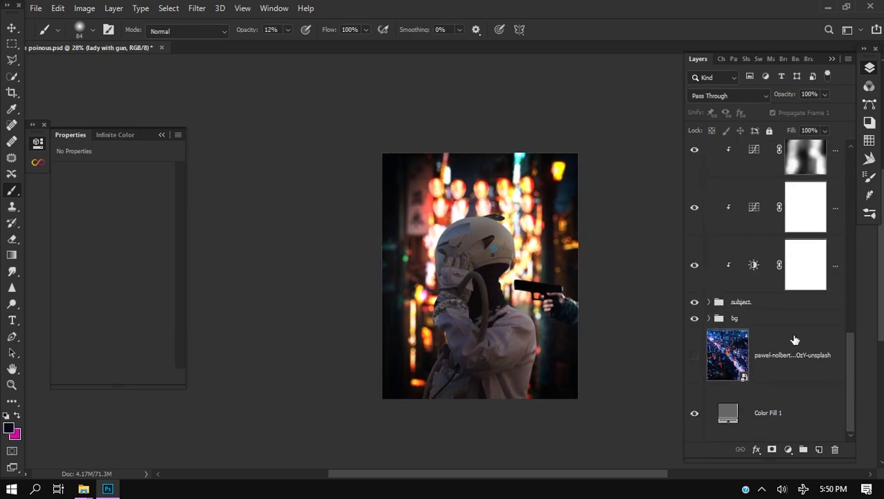
scroll(767, 354, up, 2)
scroll(768, 355, down, 2)
click(766, 354)
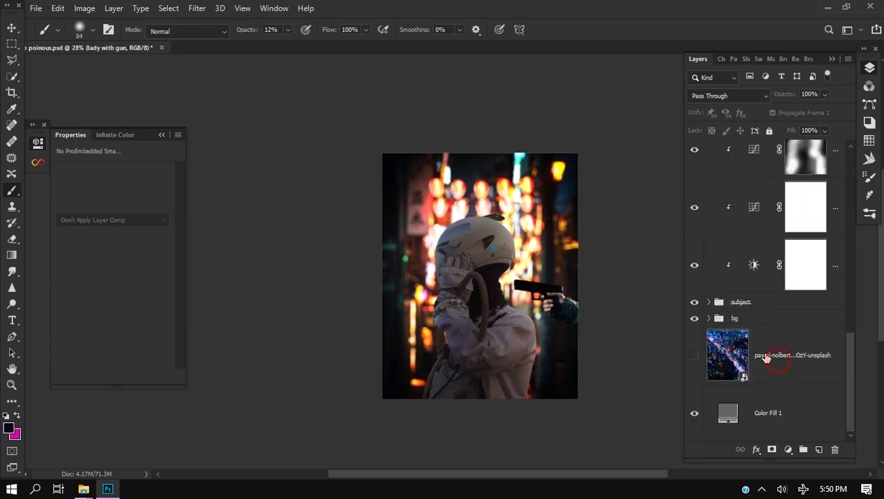
scroll(765, 354, up, 5)
scroll(765, 354, up, 3)
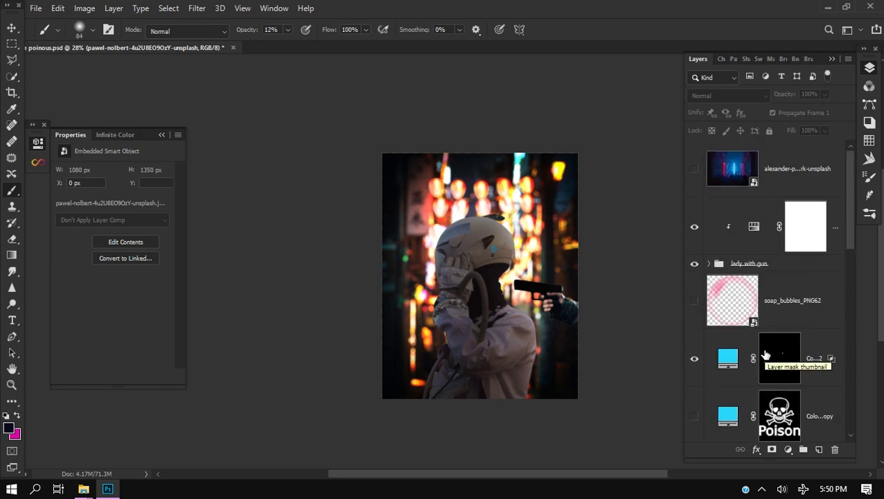
scroll(765, 354, down, 4)
scroll(761, 346, up, 4)
- Place the hidden blue neon photo at the top of the "bg" group, make it visible and shift it slightly right
click(772, 172)
scroll(789, 355, down, 7)
scroll(795, 388, down, 3)
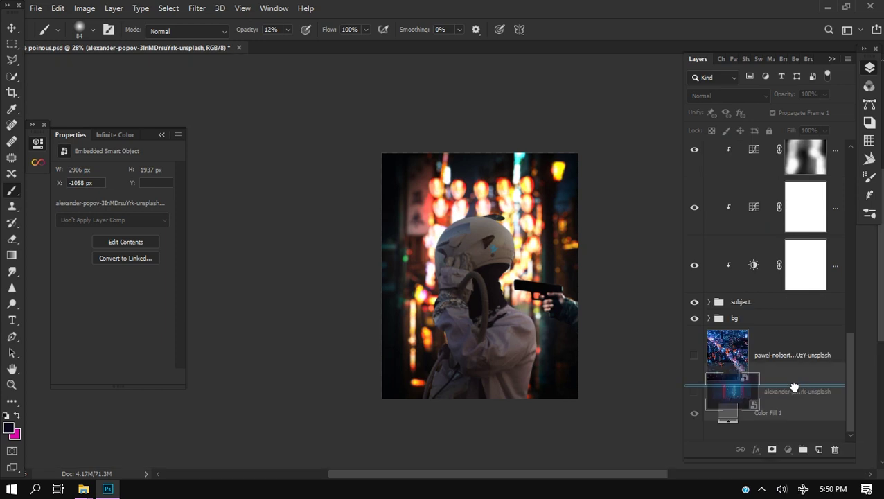
click(747, 319)
click(708, 318)
click(693, 363)
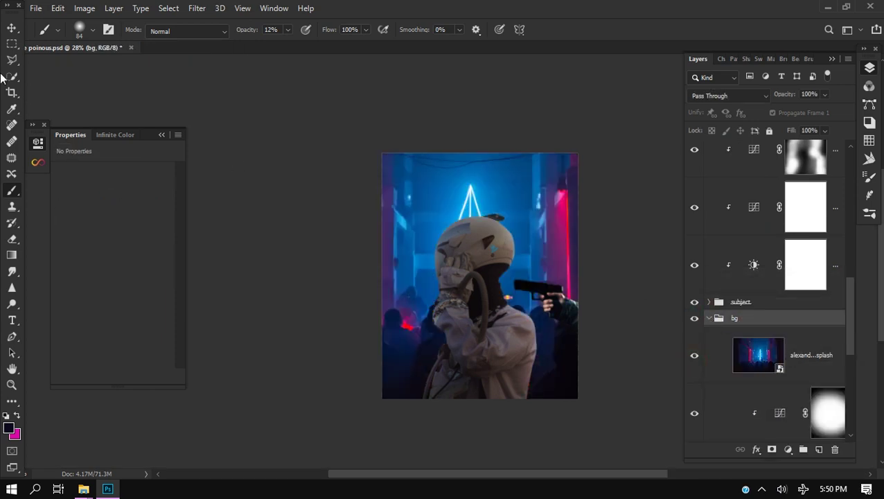
click(13, 29)
- Try the Exclusion blend mode on the "bg" group and undo it
click(730, 96)
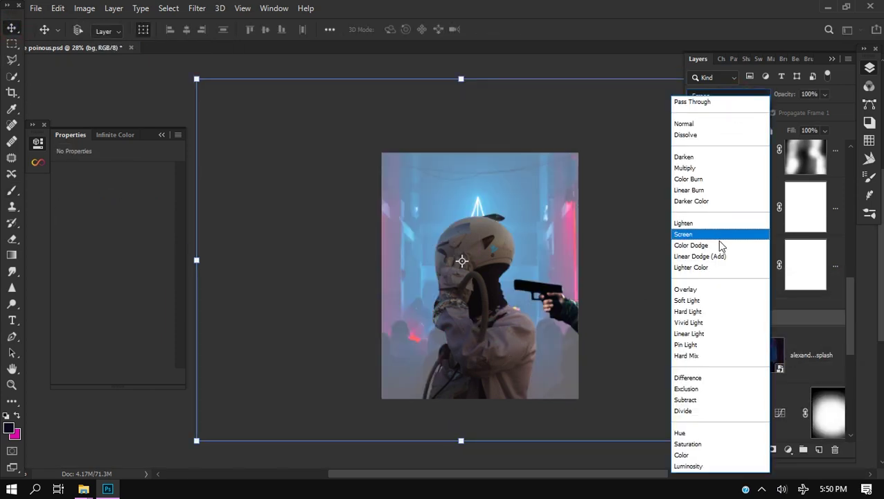
click(707, 389)
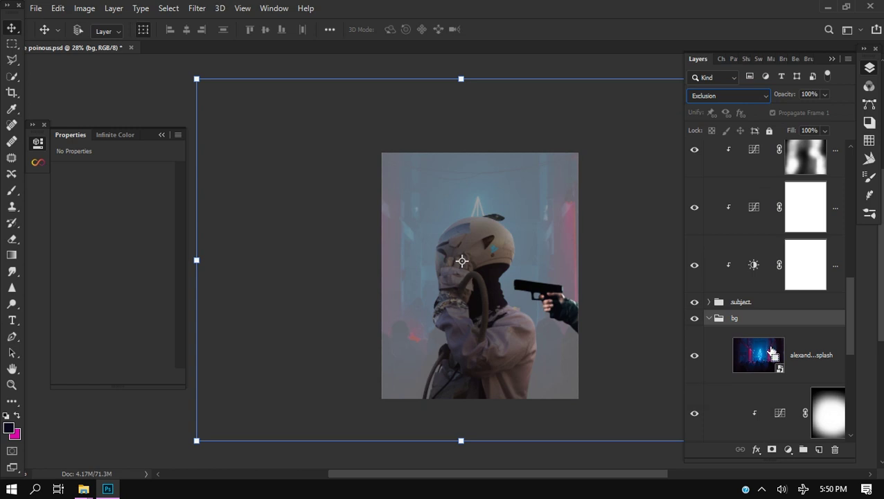
key(ctrl+z)
- Shift the neon photo slightly up and left and blend it over the lantern background with Linear Dodge (Add)
click(757, 360)
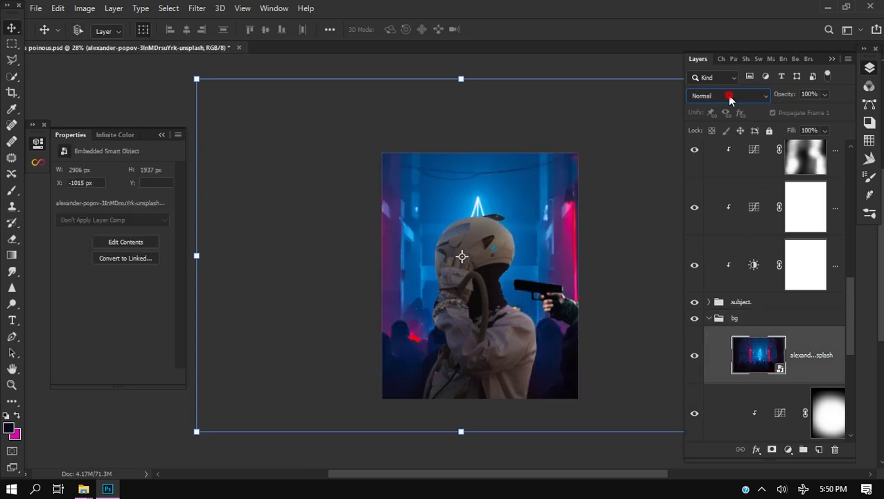
click(730, 95)
click(701, 220)
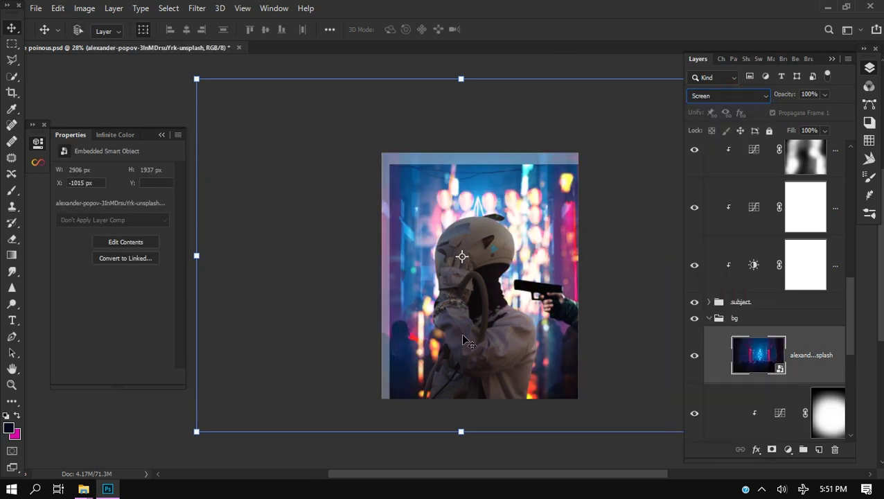
mouse_move(491, 319)
mouse_down()
mouse_move(628, 412)
mouse_move(482, 329)
mouse_move(491, 308)
mouse_up()
click(725, 97)
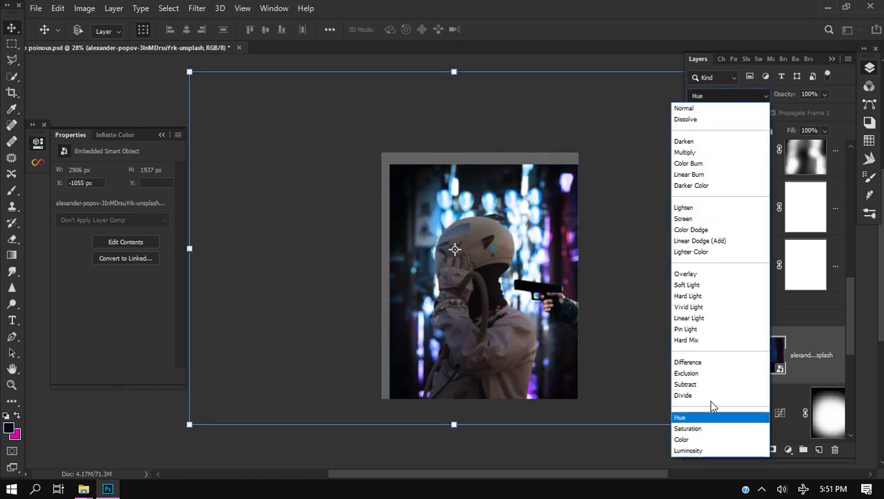
click(714, 242)
scroll(692, 222, down, 2)
scroll(474, 350, up, 3)
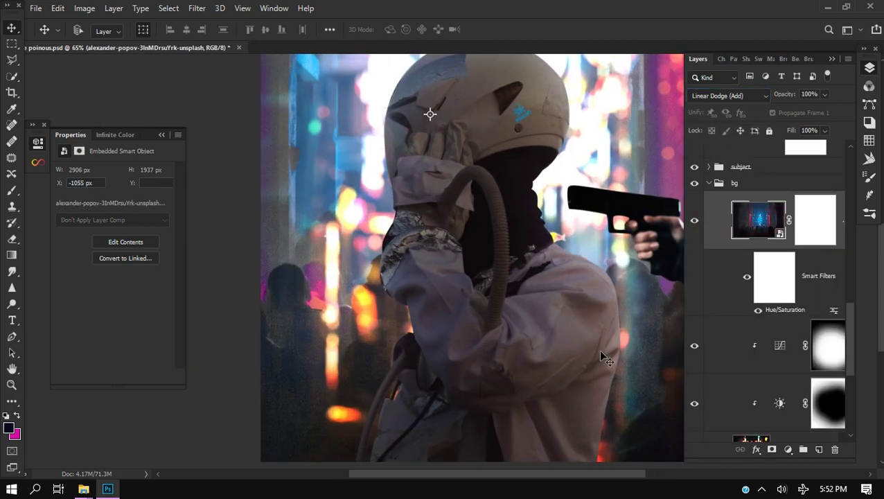
scroll(606, 358, down, 2)
scroll(484, 350, down, 1)
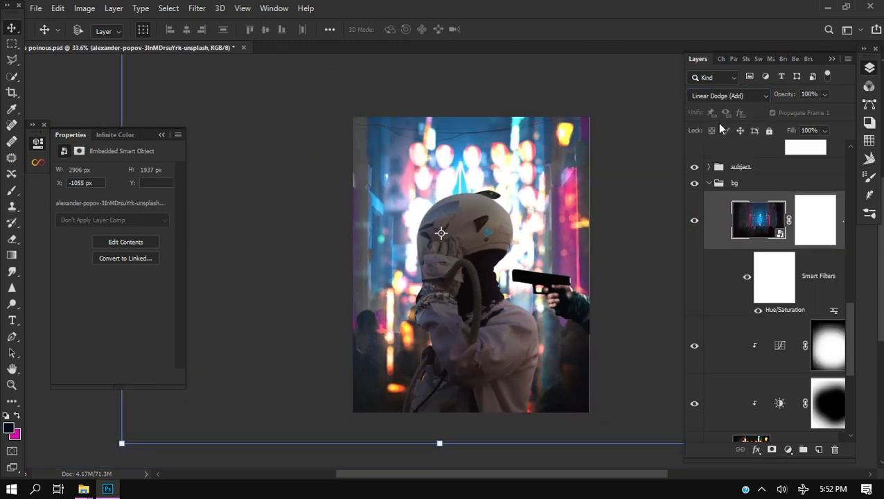
click(724, 96)
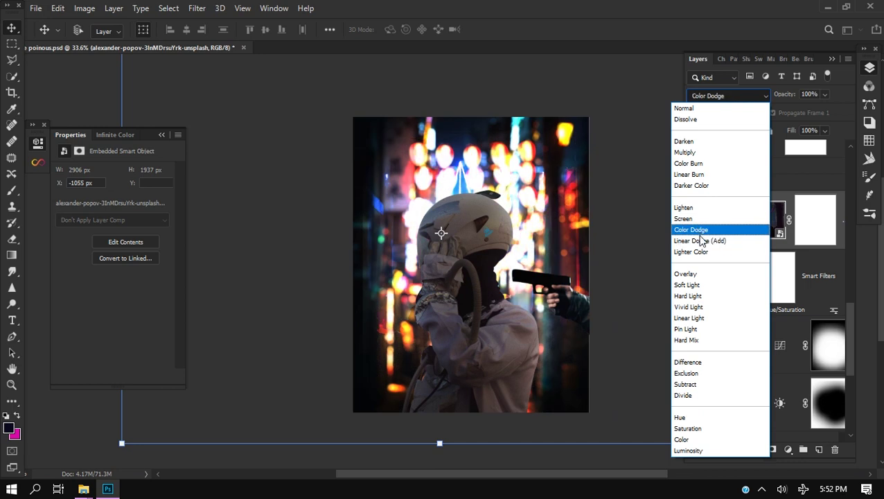
click(701, 241)
- Duplicate the neon photo, flip the copy horizontally and move it left across the background
key(ctrl+j)
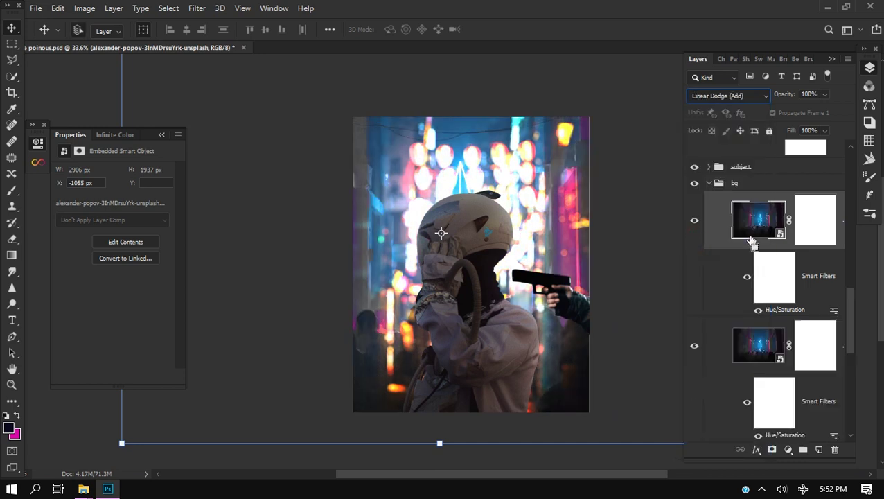
scroll(500, 279, down, 3)
key(ctrl+t)
right_click(382, 252)
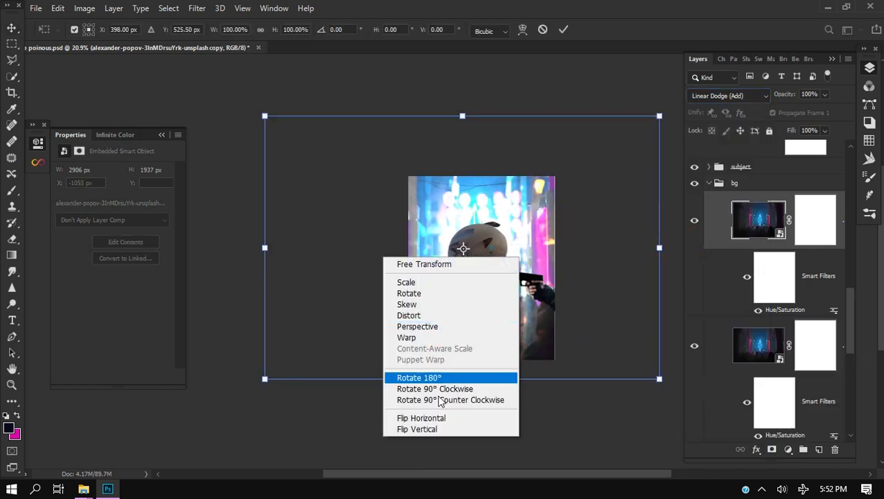
click(429, 416)
drag(541, 298, 452, 301)
key(Return)
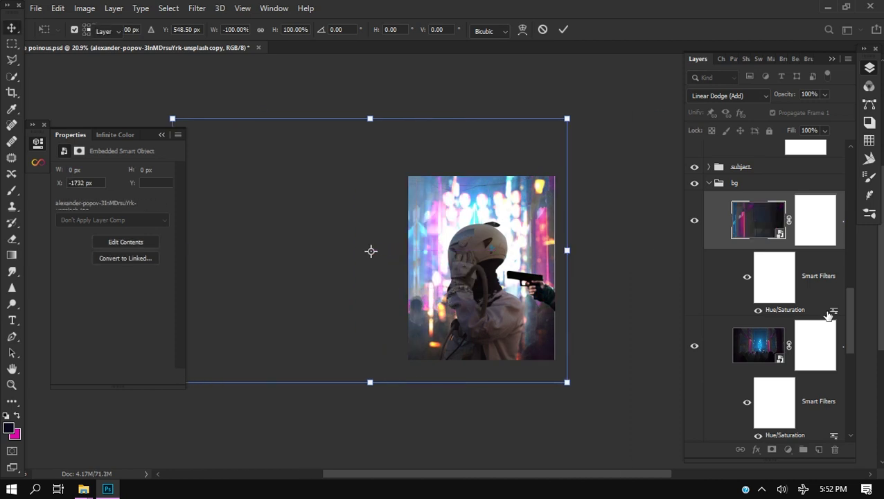
- Lower the original neon photo's opacity to 74% and select the flipped copy above it
click(771, 449)
mouse_move(786, 98)
mouse_down()
mouse_move(764, 101)
mouse_move(774, 100)
mouse_up()
click(811, 344)
scroll(479, 293, up, 5)
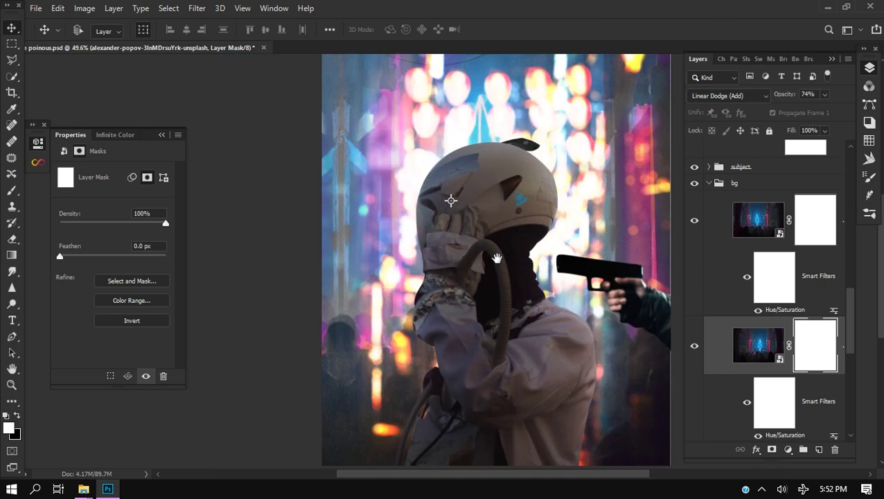
drag(505, 260, 492, 251)
scroll(558, 290, down, 2)
click(829, 229)
key(ctrl+shift+alt+n)
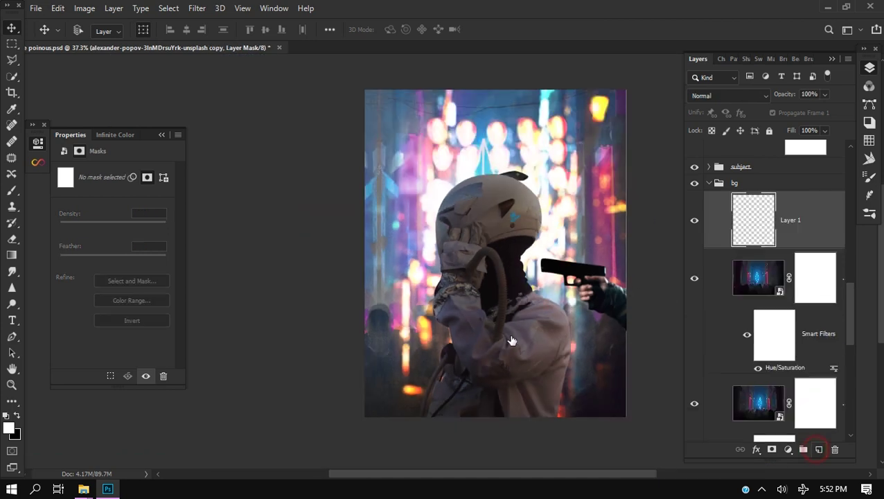
click(547, 243)
alt+click(536, 250)
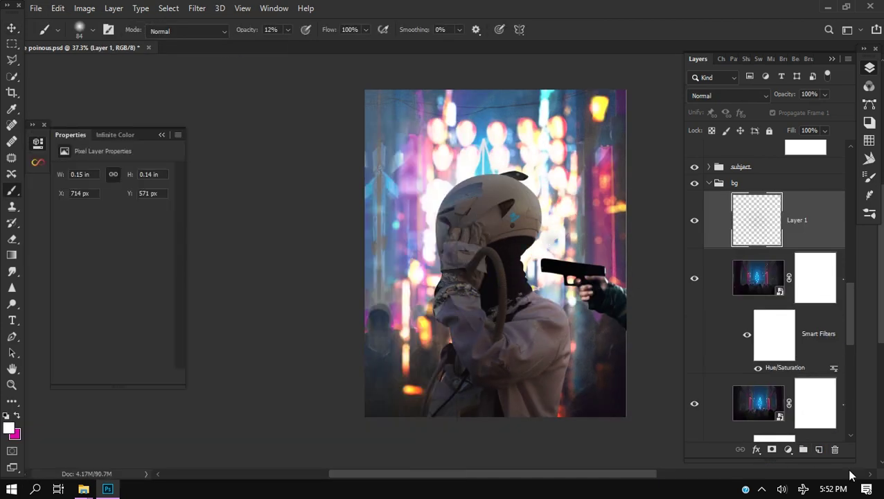
click(834, 449)
- On a new layer above the neon photos, paint a soft white glow behind the astronaut with a large brush at 12% opacity
key(ctrl+shift+alt+n)
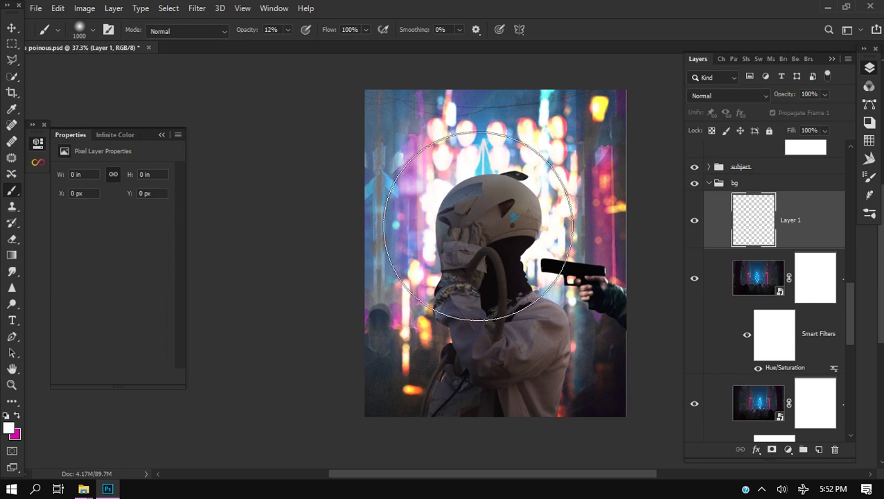
mouse_move(483, 267)
mouse_down()
mouse_move(457, 197)
mouse_move(532, 196)
mouse_move(494, 232)
mouse_move(481, 205)
mouse_move(479, 294)
mouse_move(444, 206)
mouse_move(424, 230)
mouse_move(538, 262)
mouse_move(452, 267)
mouse_move(479, 313)
mouse_move(506, 199)
mouse_up()
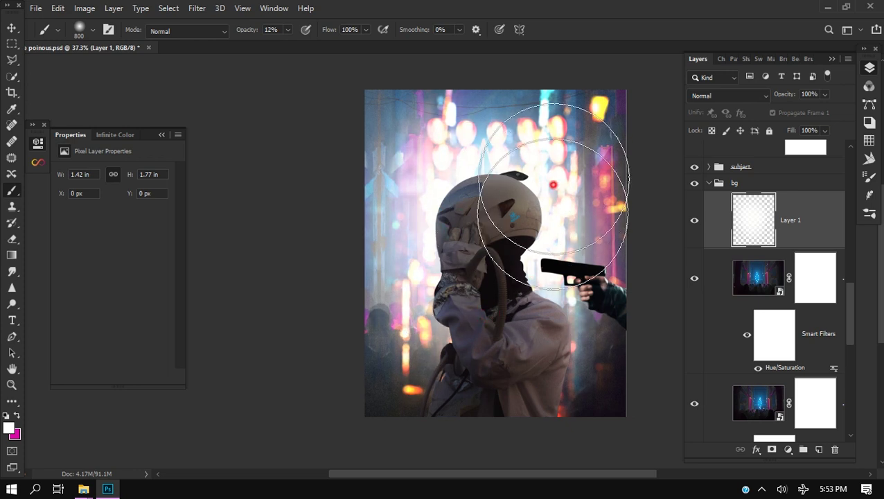
scroll(499, 275, up, 2)
- Set the white glow layer's blend mode to Linear Dodge (Add) and its opacity to 71%
click(727, 95)
click(713, 228)
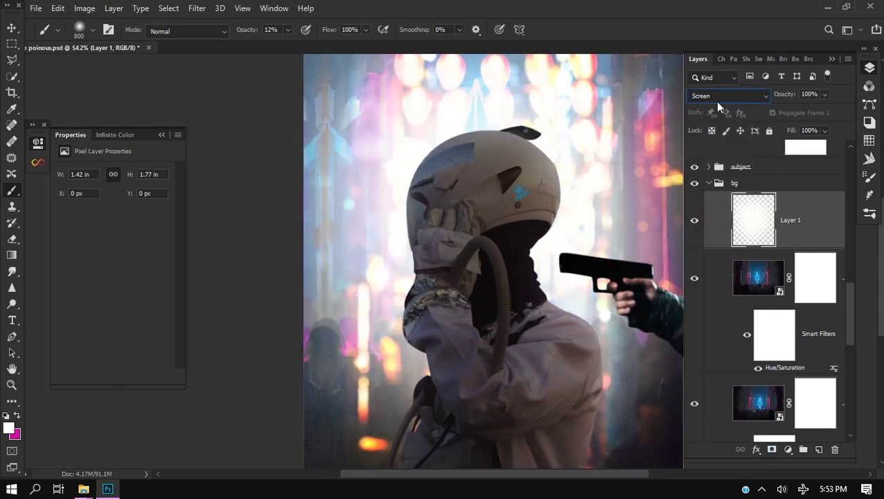
click(718, 97)
click(714, 240)
drag(765, 99, 634, 122)
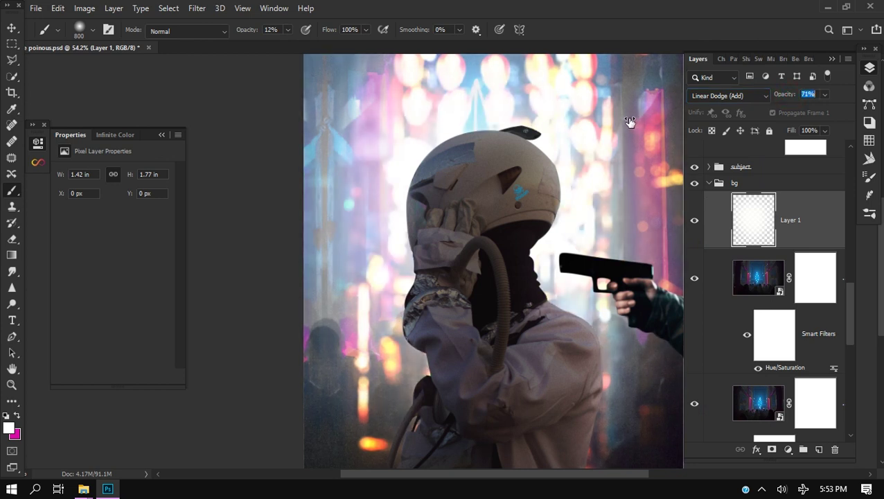
scroll(543, 97, down, 2)
- Add a new layer above the white glow in the "bg" group and fill it with black
click(815, 450)
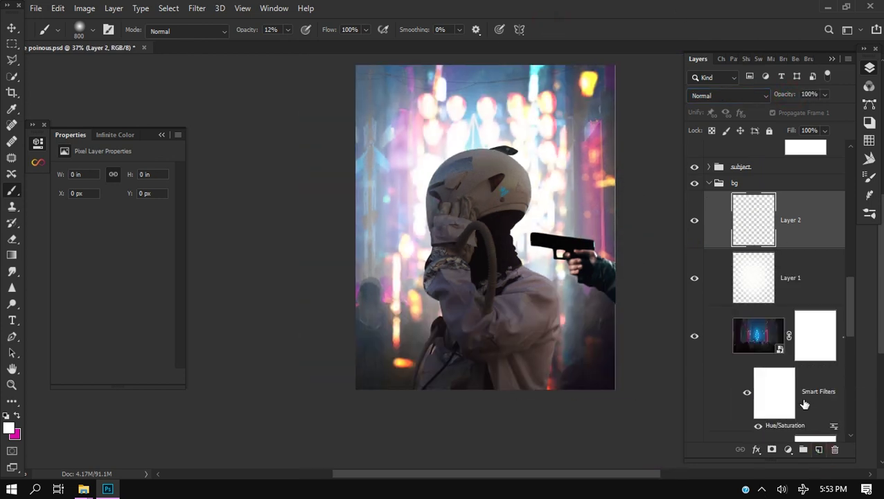
click(84, 8)
mouse_move(57, 9)
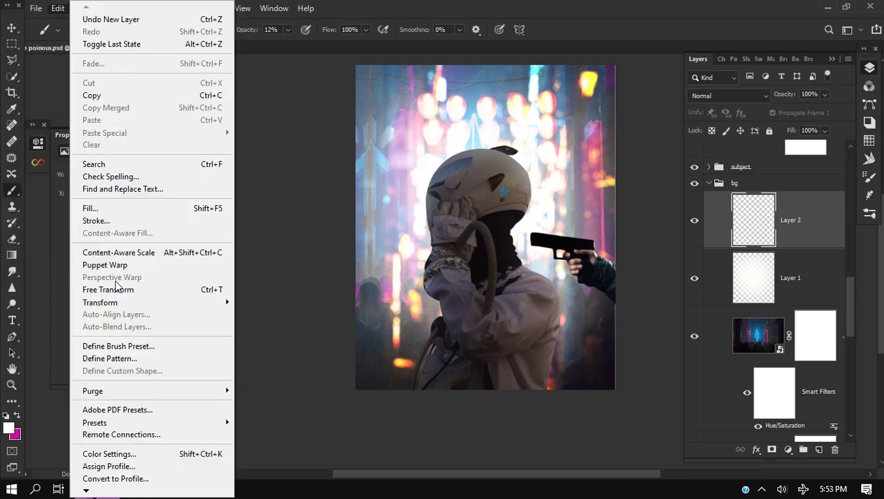
click(83, 208)
click(523, 118)
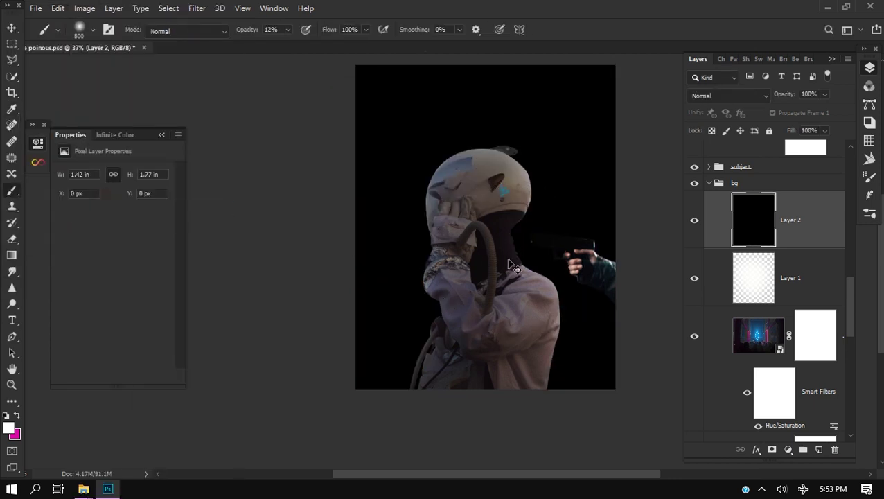
- Render the red Knoll Light Factory flare on the black layer, with its light source centred behind the astronaut
click(197, 9)
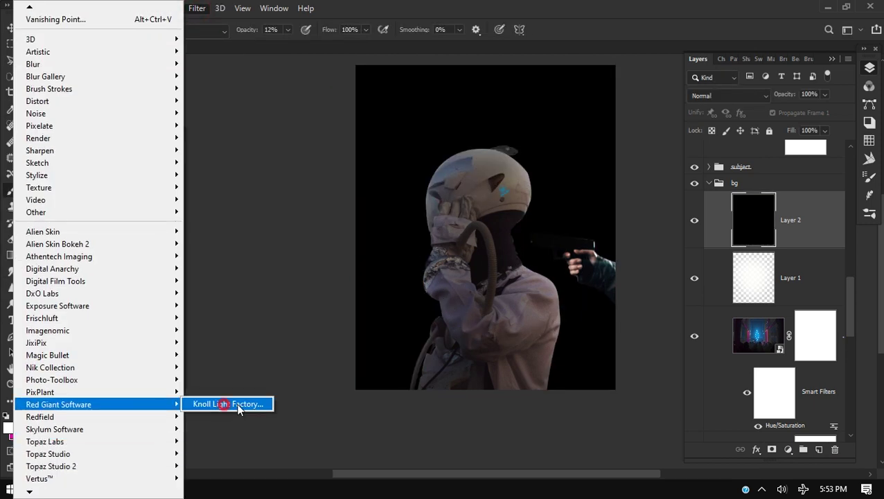
click(236, 408)
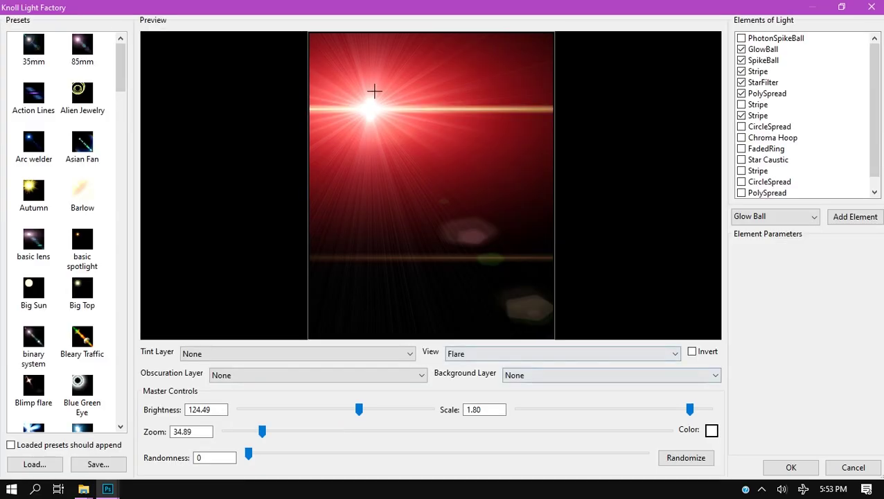
drag(374, 91, 452, 191)
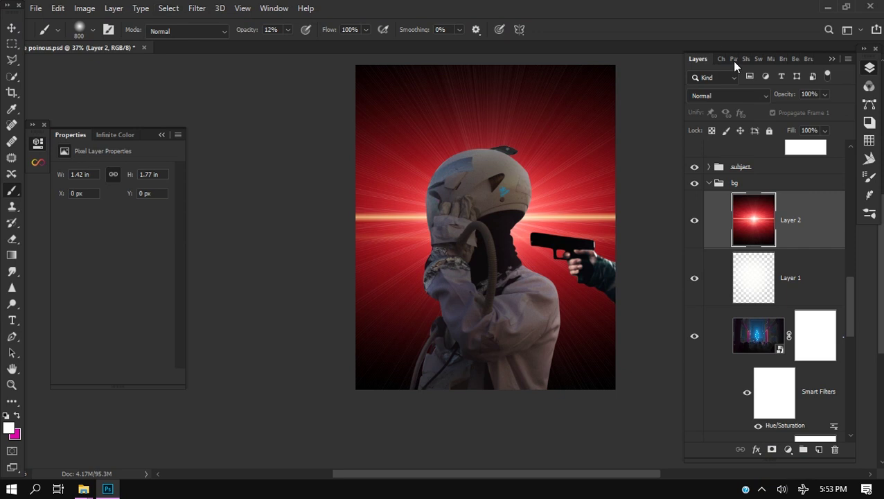
- Convert the red flare layer to a smart object and set its blend mode to Screen
right_click(803, 225)
click(715, 158)
click(727, 95)
click(710, 218)
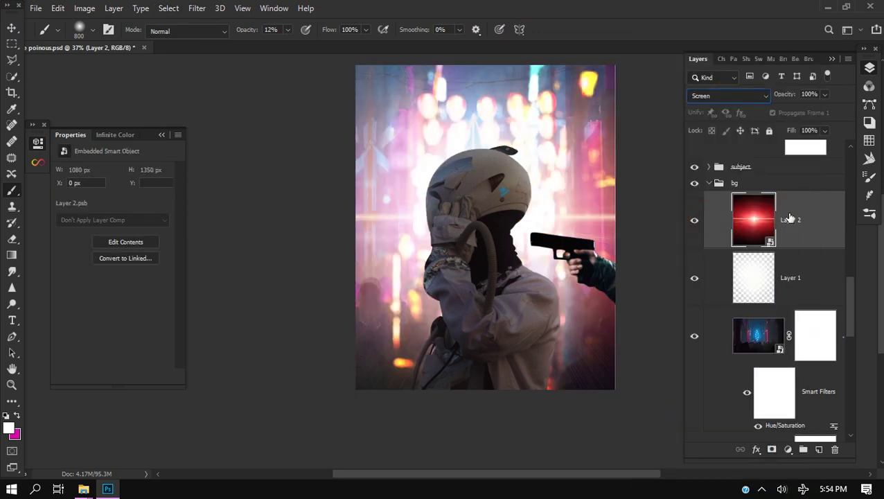
- Lower the white glow layer's opacity to about 11% and apply a Gaussian Blur to the red flare layer
click(793, 270)
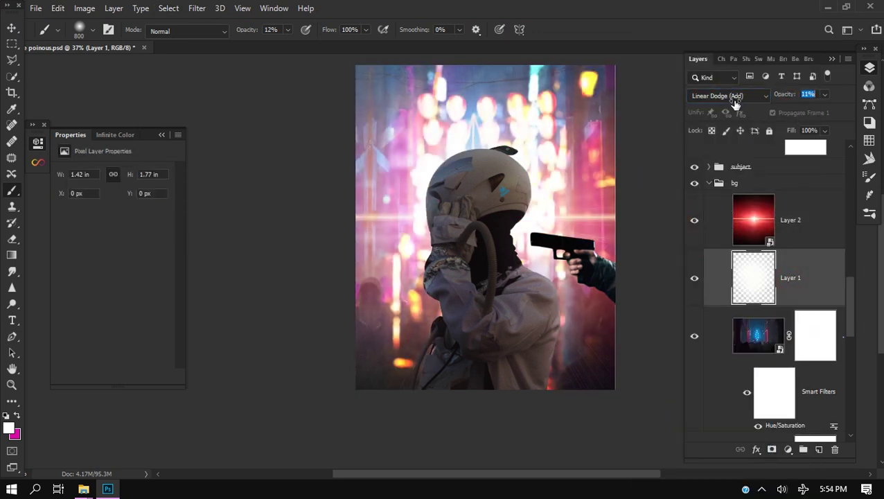
click(778, 199)
click(196, 8)
mouse_move(69, 64)
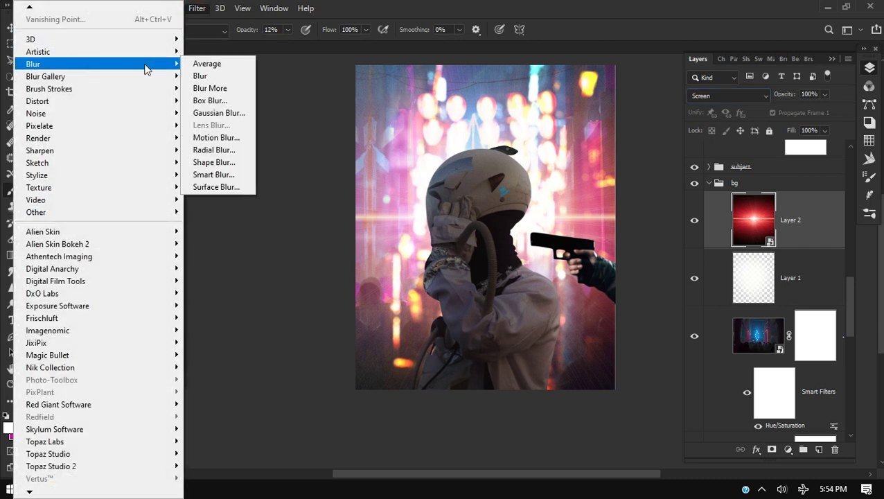
click(215, 112)
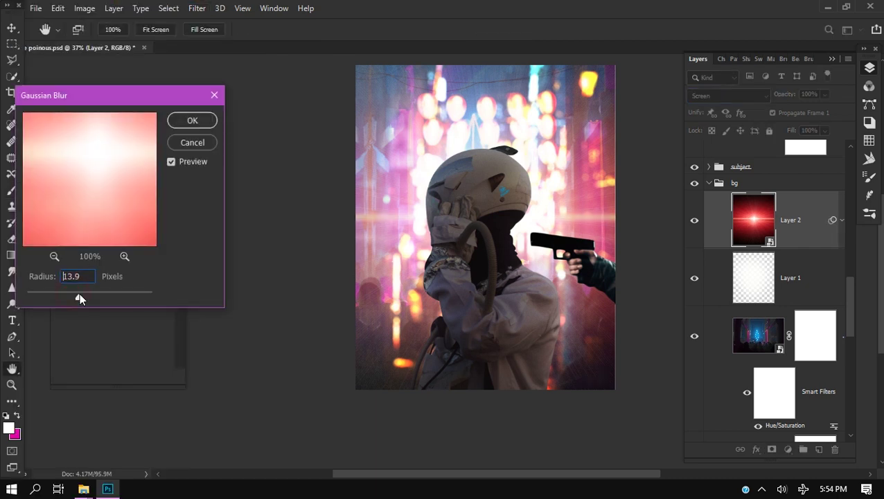
drag(78, 294, 83, 295)
key(Return)
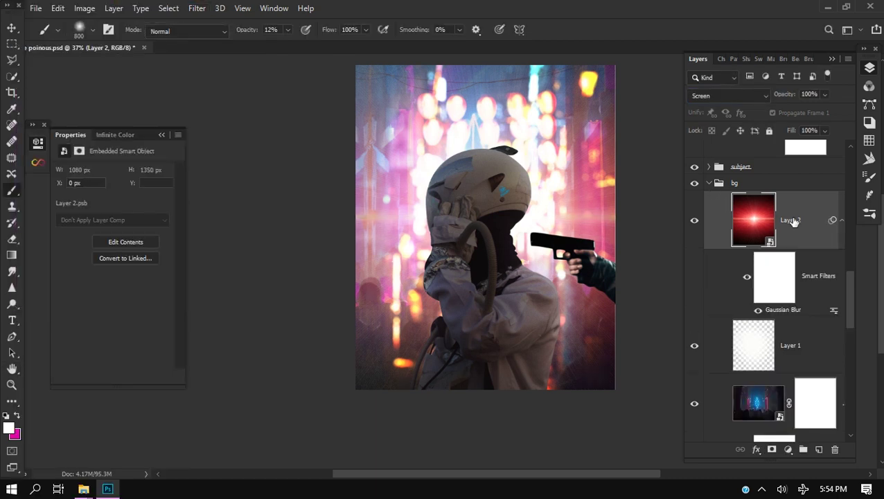
- Duplicate the blurred red flare to the top of the layer stack and move the copy right, over the gun's muzzle
drag(793, 221, 772, 162)
key(v)
drag(475, 284, 526, 284)
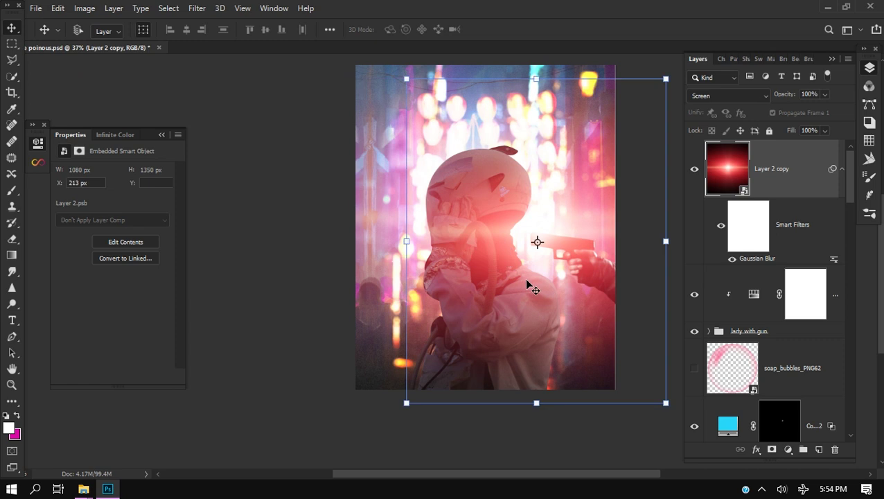
- Scale the flare copy down to 706 × 878 px at the gun's muzzle and lower its opacity to 40%
drag(665, 406, 610, 338)
drag(558, 290, 537, 300)
key(Return)
scroll(553, 283, up, 5)
scroll(553, 282, down, 3)
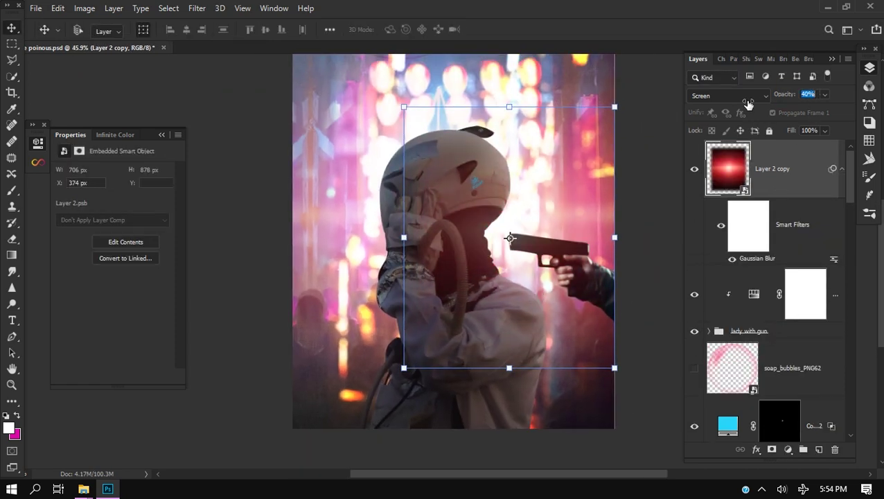
- Move the flare copy beneath the gun arm, directly above the astronaut's adjustment layers, and expand the "subject" group
drag(783, 169, 757, 237)
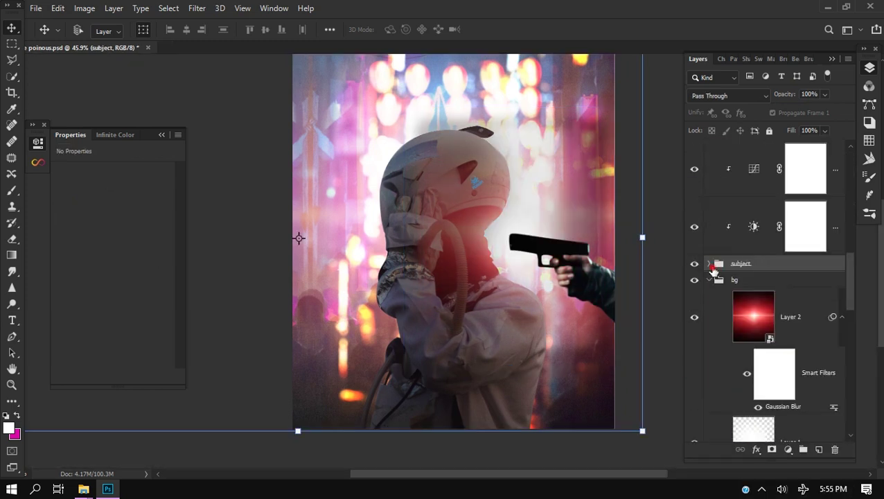
click(707, 264)
drag(791, 312, 762, 150)
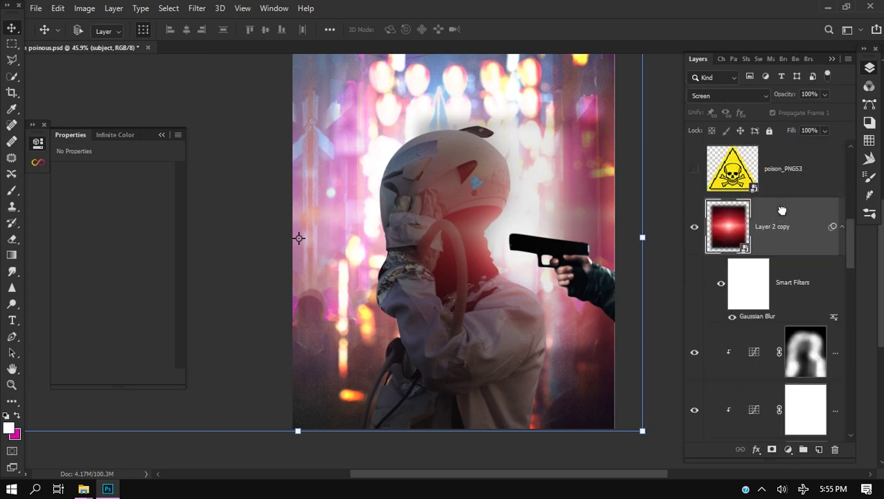
- Darken the flare copy with Levels at a midtone value of 0.55 and set the layer's opacity to 31%
click(84, 7)
click(173, 56)
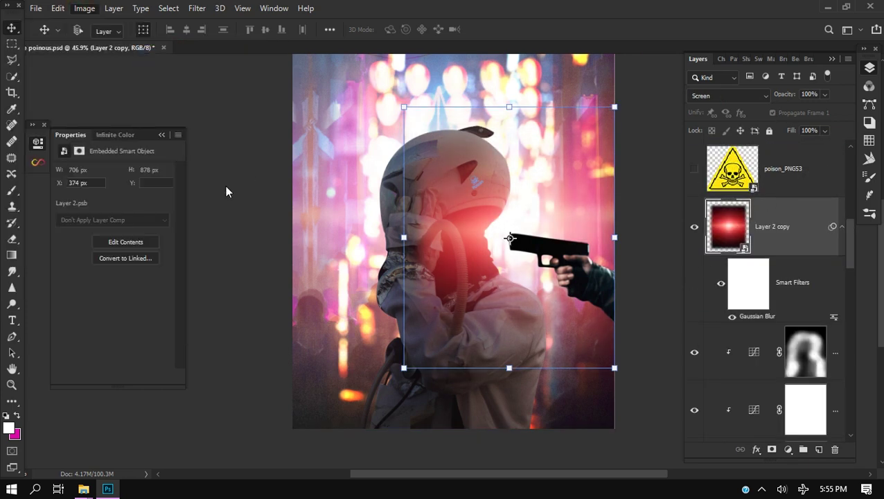
drag(168, 217, 197, 217)
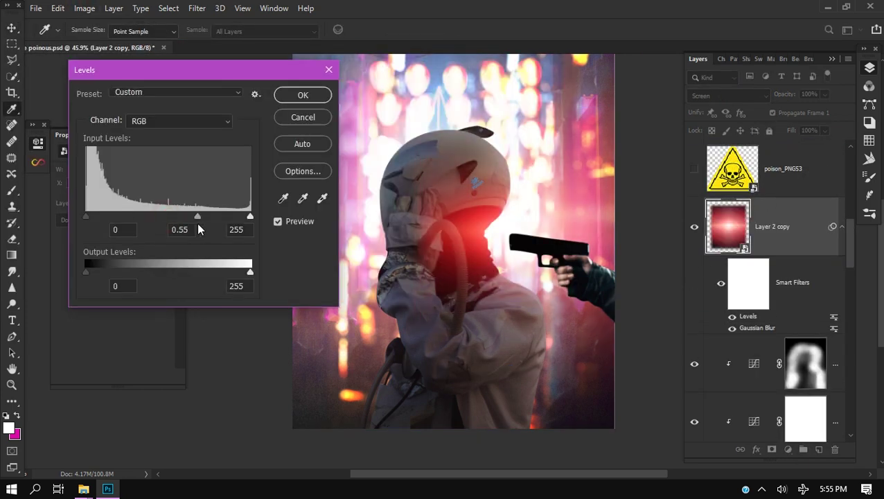
click(302, 95)
drag(787, 94, 685, 113)
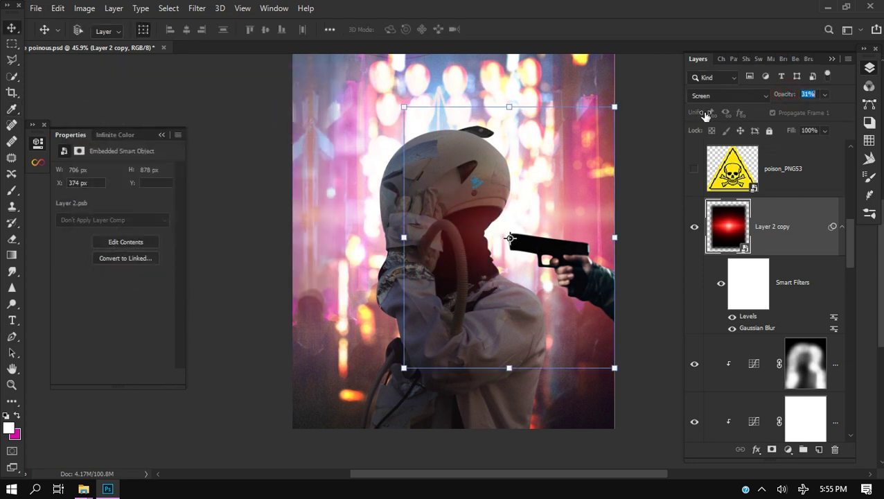
- Recolour the bg group's large red flare to blue with a Hue/Saturation smart filter
scroll(753, 331, down, 6)
click(753, 333)
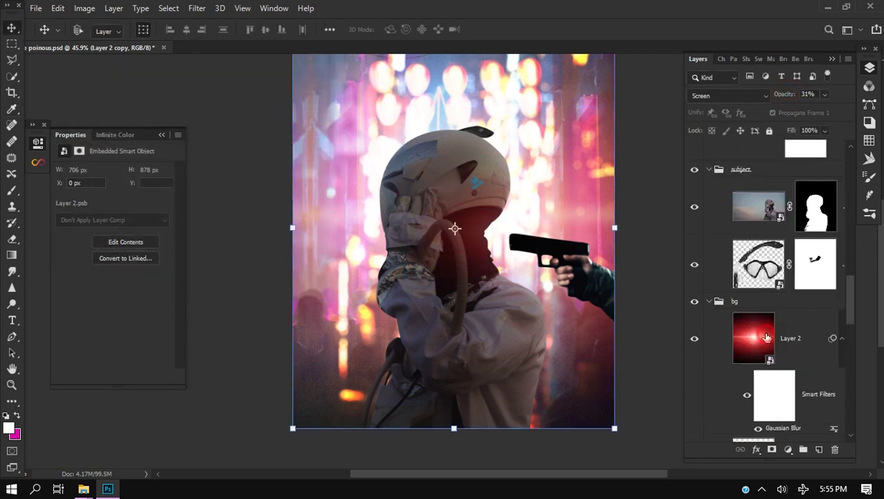
click(89, 8)
mouse_move(90, 43)
click(177, 110)
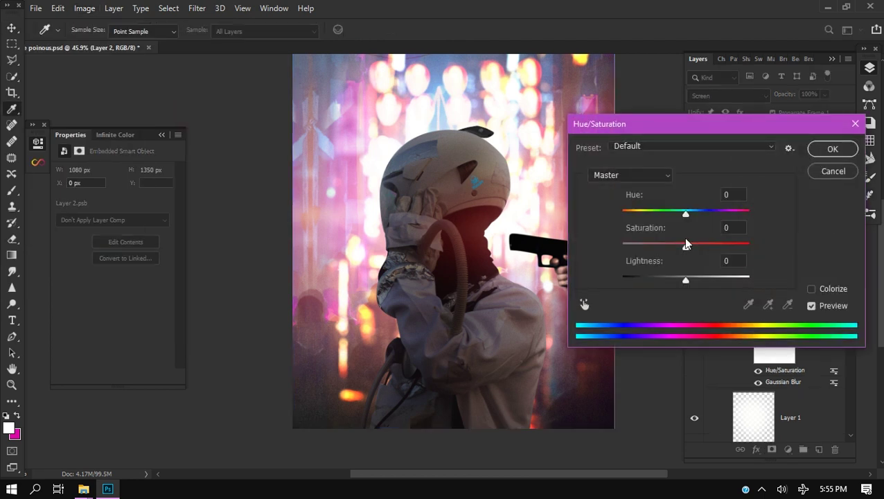
drag(658, 220, 626, 241)
click(815, 151)
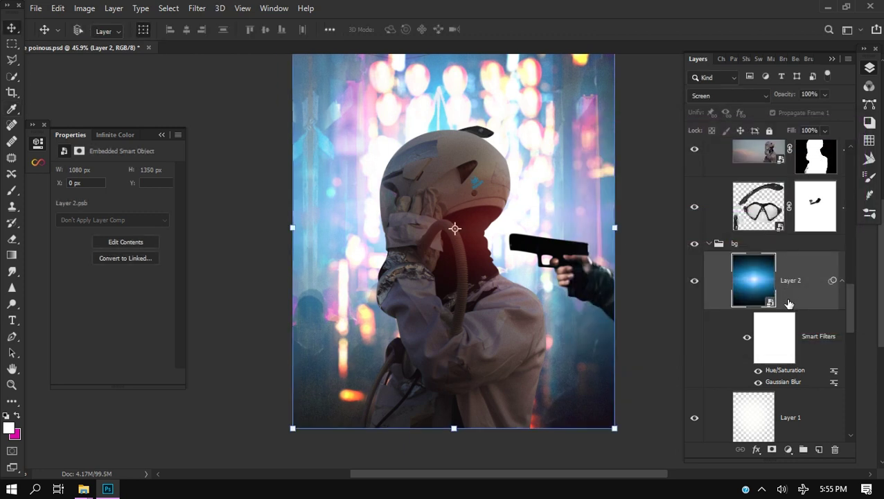
- Duplicate the blue flare to the top of the layer stack, add a layer mask, and move the copy right to the gun's muzzle
drag(788, 302, 784, 155)
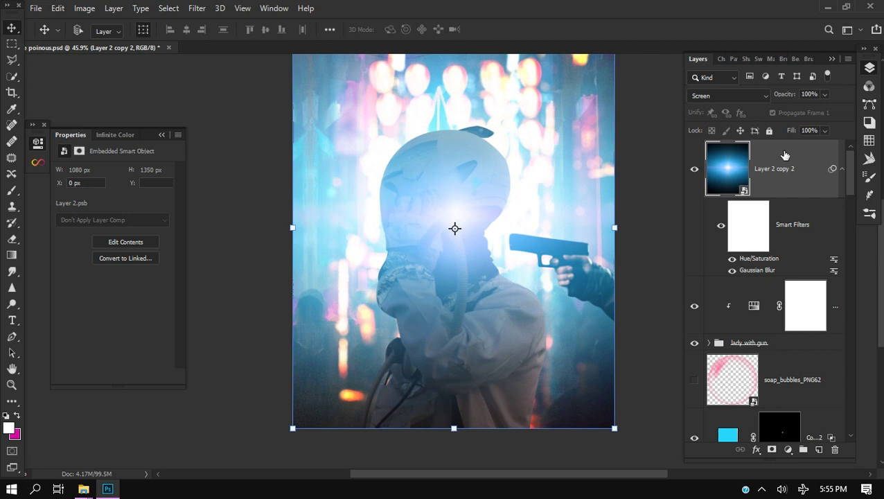
click(770, 449)
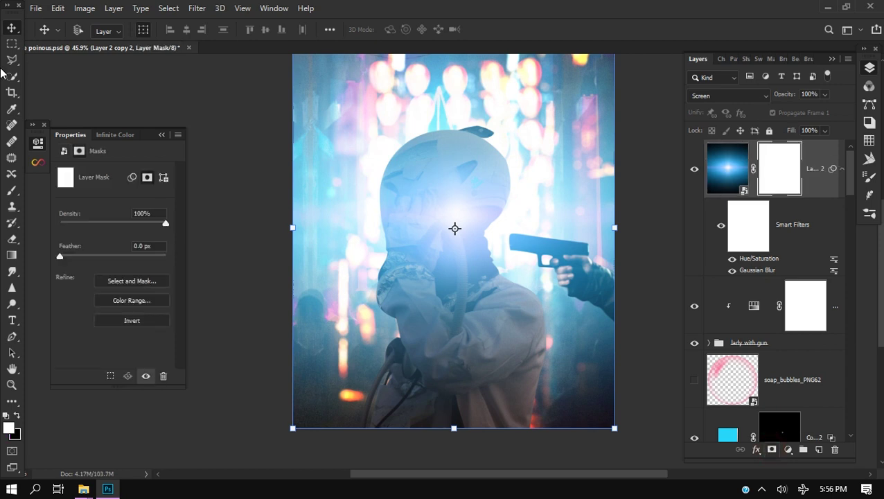
drag(376, 287, 432, 293)
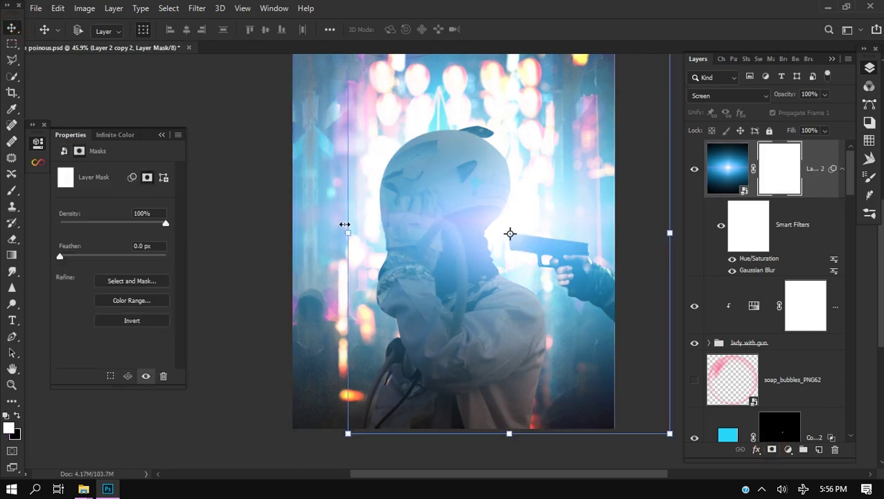
- Paint black on the flare copy's mask with a soft 800 px brush at 79% opacity to clear the astronaut and nearby background
key(b)
drag(294, 55, 288, 55)
mouse_move(352, 153)
mouse_down()
mouse_move(338, 194)
mouse_move(638, 274)
mouse_move(368, 227)
mouse_move(426, 372)
mouse_move(414, 39)
mouse_move(414, 266)
mouse_move(533, 404)
mouse_move(506, 83)
mouse_move(348, 52)
mouse_up()
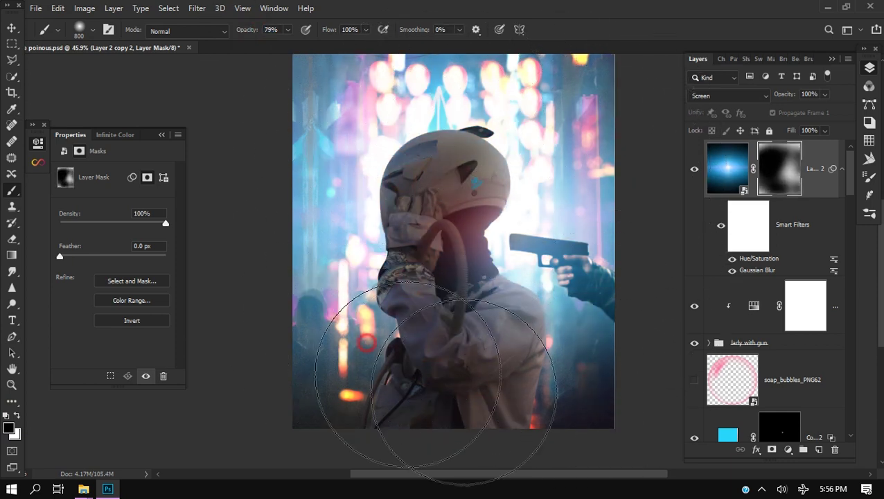
- Add a clipped Color Balance above the astronaut's masked Curves and set midtones to -39 cyan–red and +28 yellow–blue
scroll(465, 303, up, 3)
scroll(465, 304, down, 5)
scroll(779, 329, down, 7)
scroll(762, 362, down, 4)
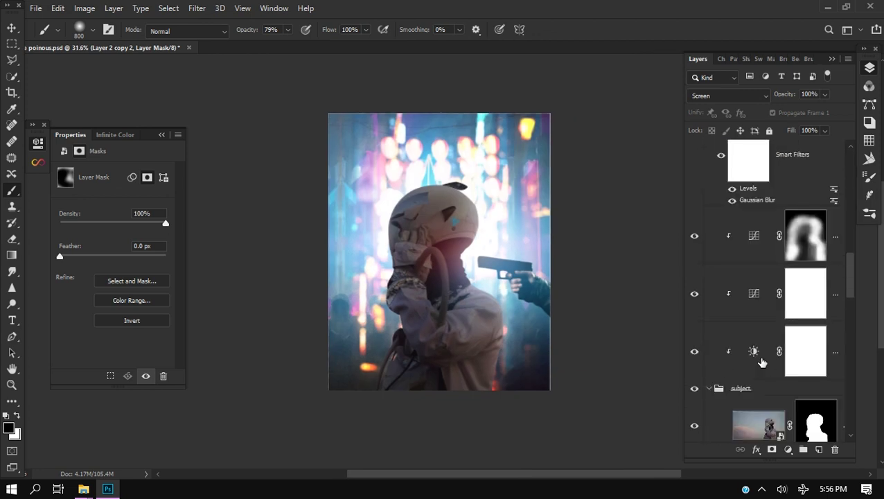
scroll(761, 362, up, 2)
click(756, 244)
click(787, 450)
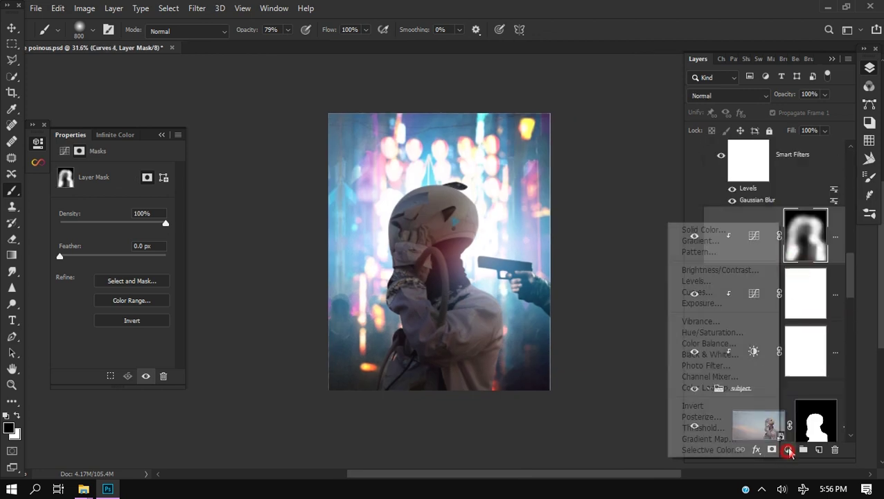
click(704, 343)
scroll(424, 305, up, 4)
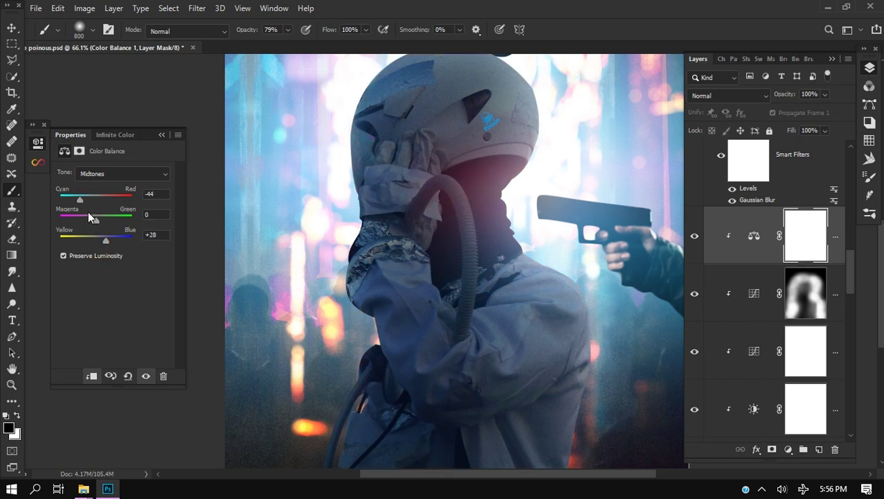
drag(79, 202, 81, 201)
scroll(404, 253, down, 2)
- Copy the Hue/Saturation smart filter from the top blue flare onto the smaller red flare above the astronaut
scroll(792, 268, up, 6)
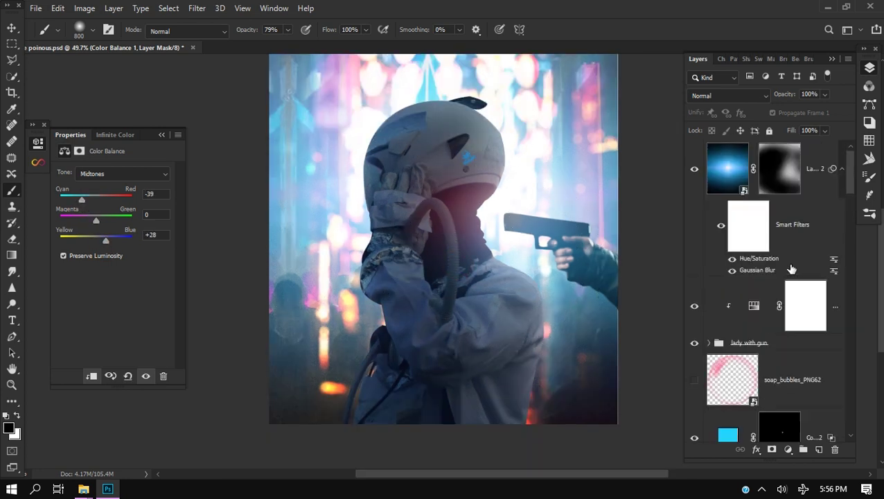
scroll(792, 269, down, 3)
click(760, 250)
scroll(759, 250, down, 4)
scroll(760, 262, up, 4)
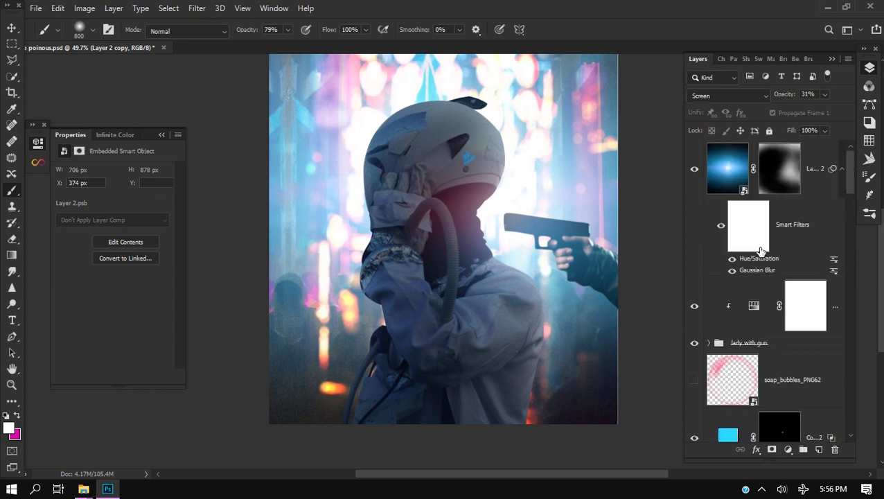
click(760, 265)
drag(781, 307, 769, 287)
- Create a new empty layer clipped to the astronaut, directly above its Color Balance adjustment
scroll(485, 291, up, 6)
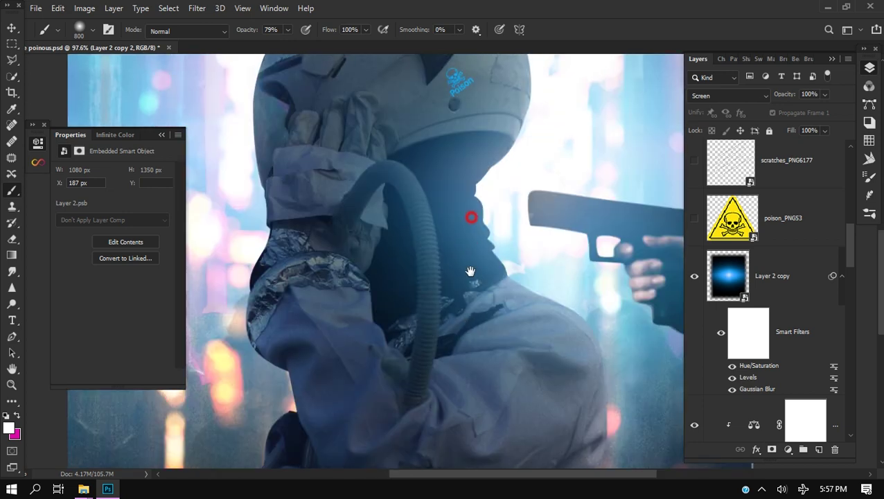
drag(469, 271, 470, 340)
scroll(745, 300, down, 5)
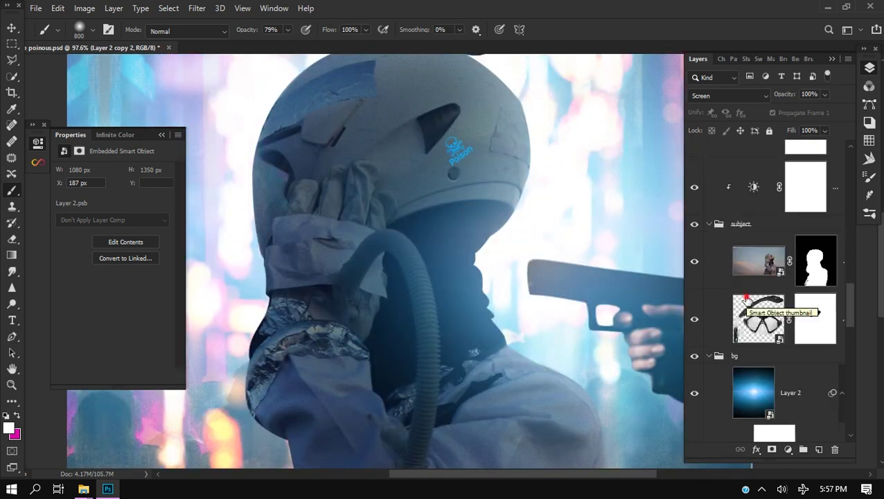
click(746, 299)
click(756, 280)
scroll(756, 281, up, 3)
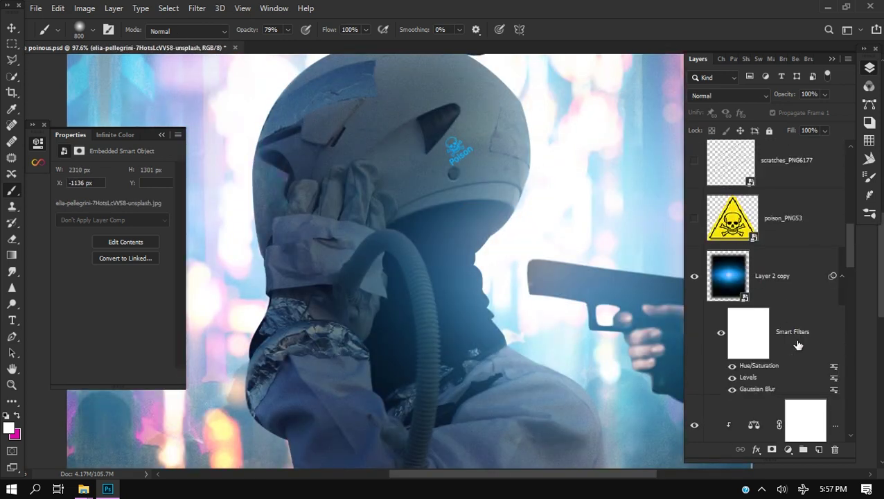
click(796, 347)
scroll(796, 349, down, 1)
click(796, 301)
click(822, 450)
click(820, 450)
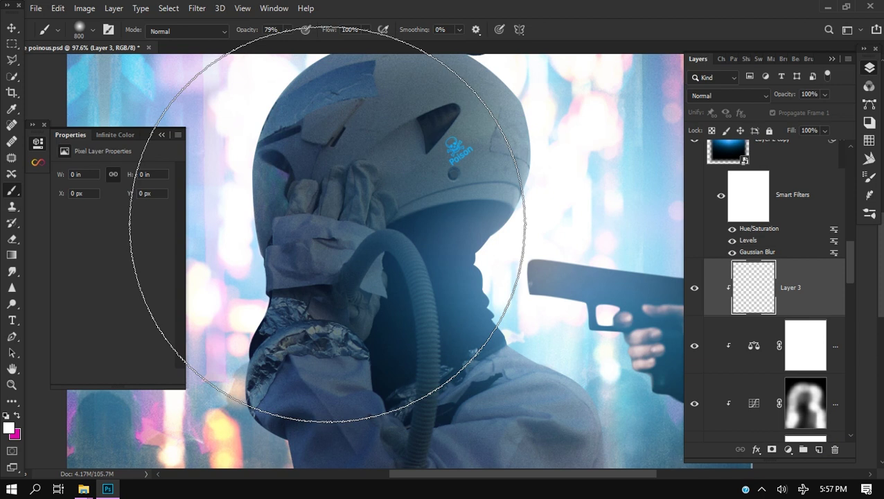
- Start a Pen path at the raised glove's cuff and trace it just outside the back edge of the helmet
key(p)
scroll(380, 275, up, 4)
scroll(373, 269, up, 4)
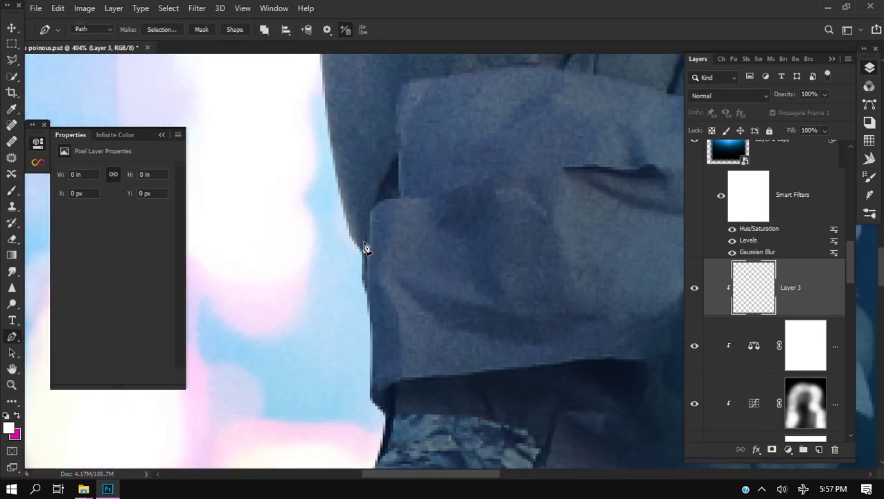
scroll(365, 202, down, 2)
drag(406, 230, 361, 368)
drag(428, 214, 445, 167)
click(275, 272)
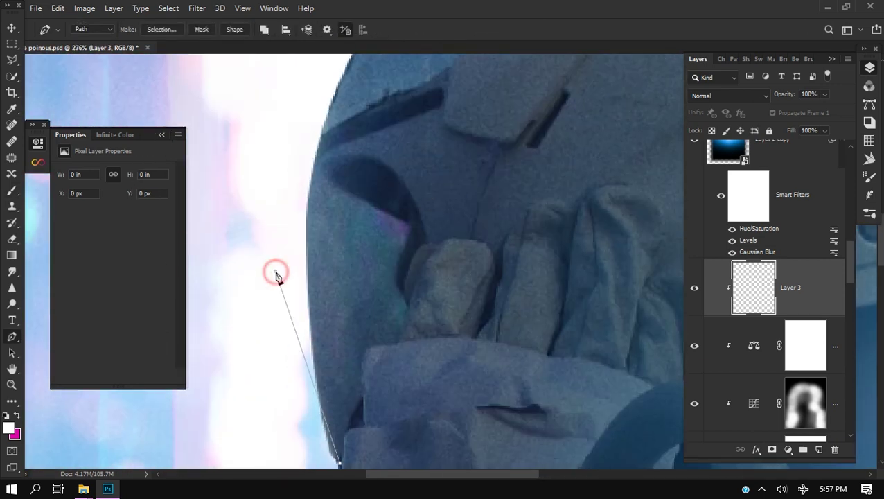
drag(329, 431, 321, 437)
scroll(358, 202, down, 2)
drag(387, 218, 390, 351)
click(396, 149)
drag(348, 279, 322, 269)
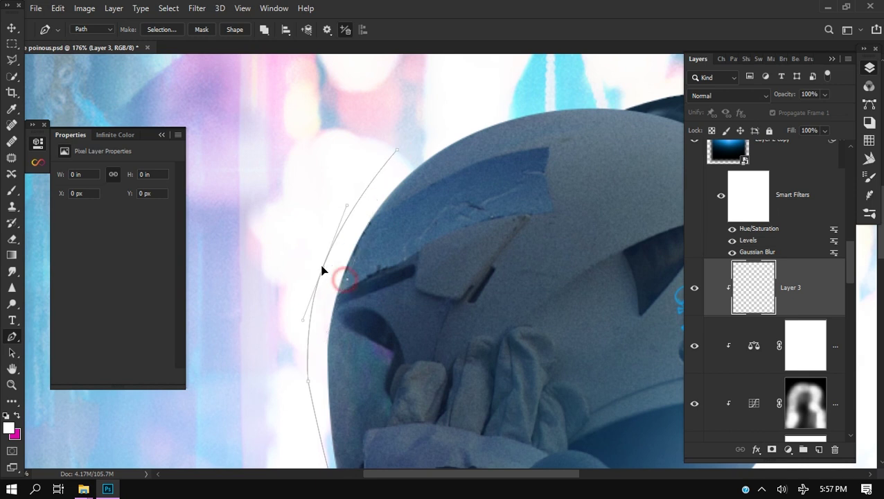
- Continue the path over the helmet's crown, curve it down across the shell to the glove, and close it at the starting anchor
click(579, 88)
drag(590, 111, 455, 148)
scroll(489, 254, down, 2)
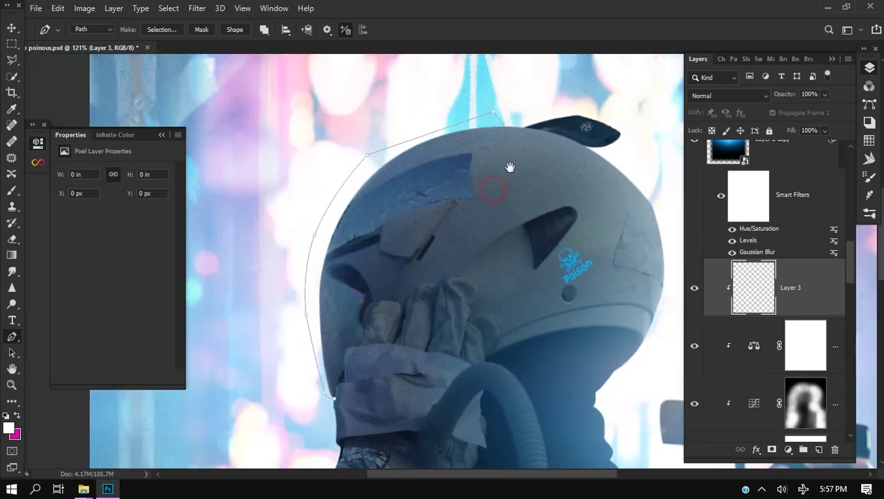
drag(433, 119, 446, 136)
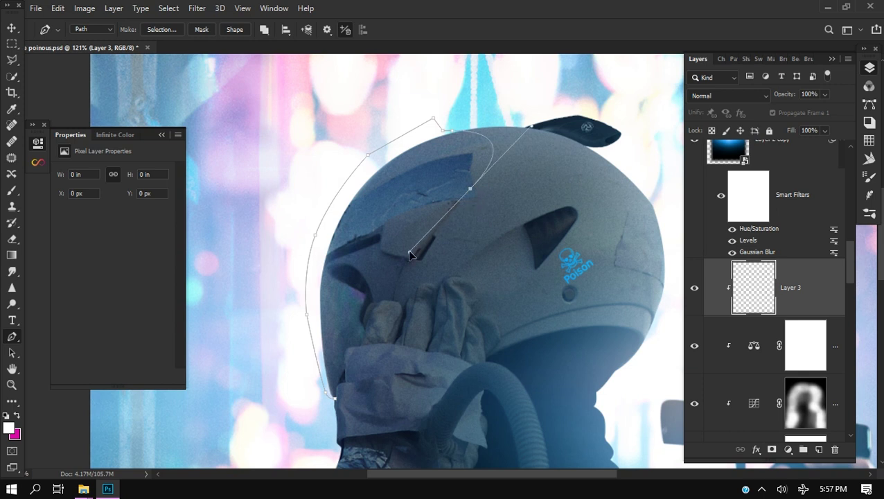
alt+click(469, 189)
drag(408, 332, 460, 233)
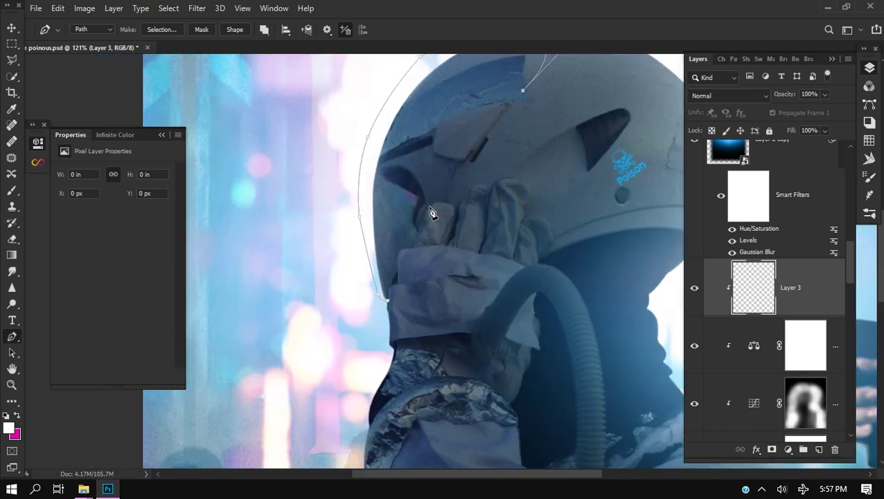
scroll(427, 211, up, 4)
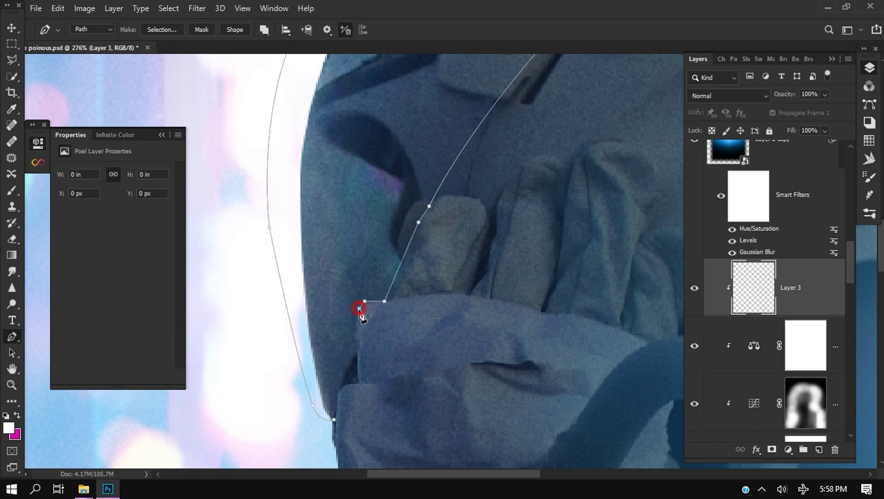
click(336, 424)
scroll(385, 277, down, 5)
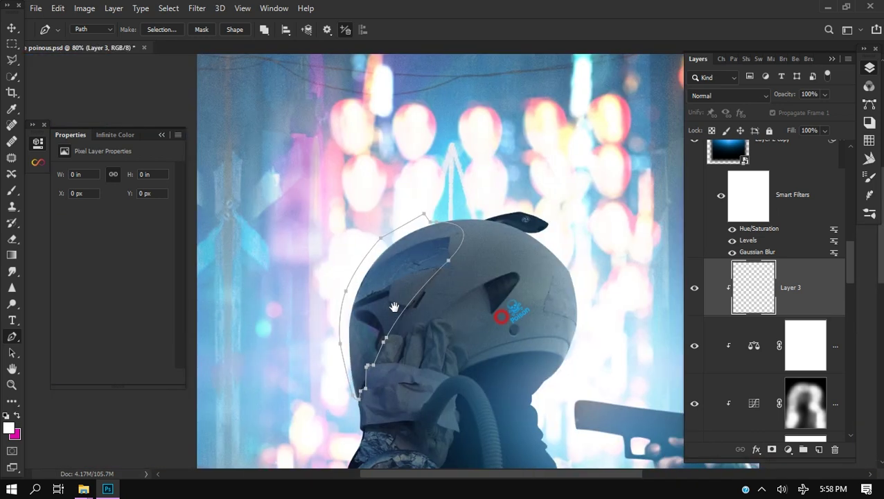
- Convert the helmet path to a selection and fill it with a bright cyan Solid Color layer clipped to the astronaut
key(ctrl+Return)
click(787, 448)
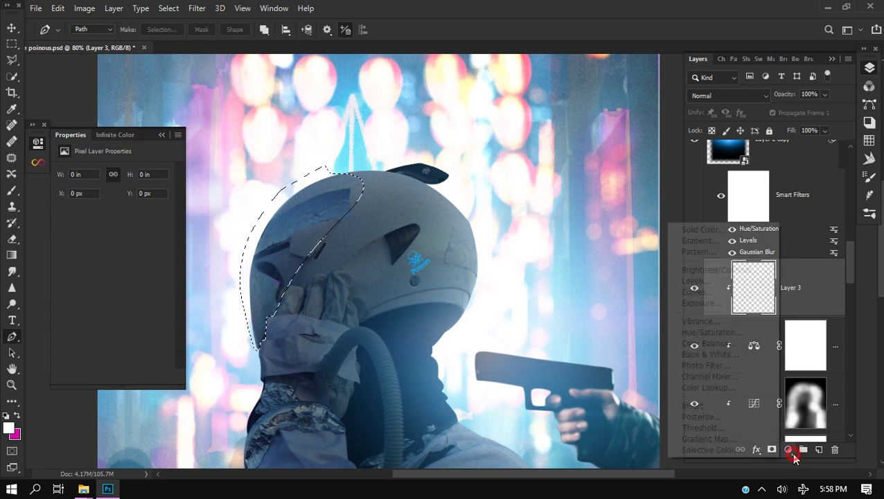
click(700, 231)
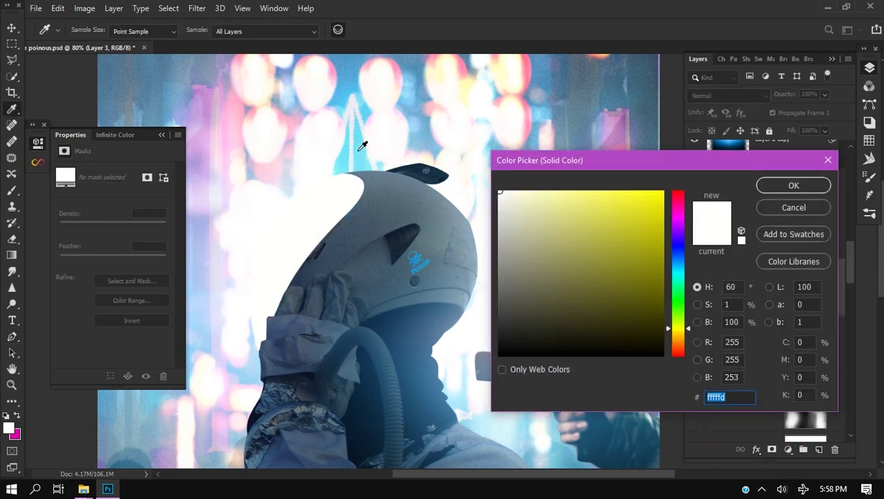
click(359, 149)
click(649, 200)
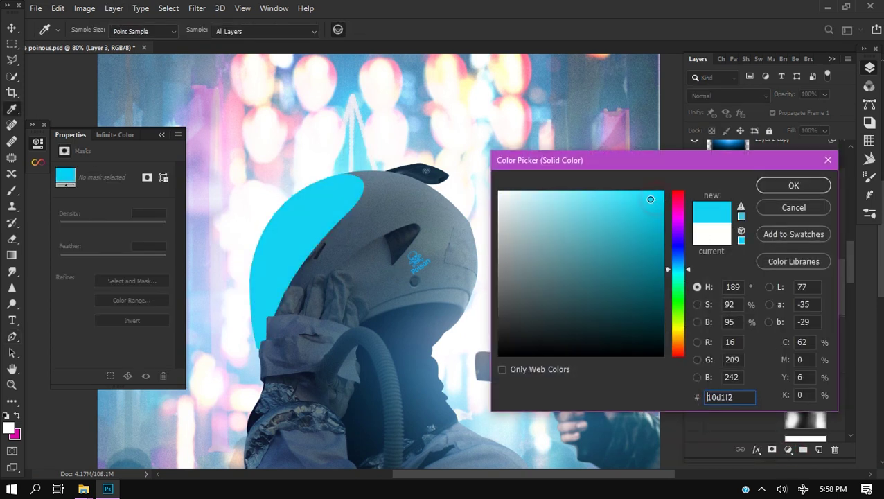
click(792, 186)
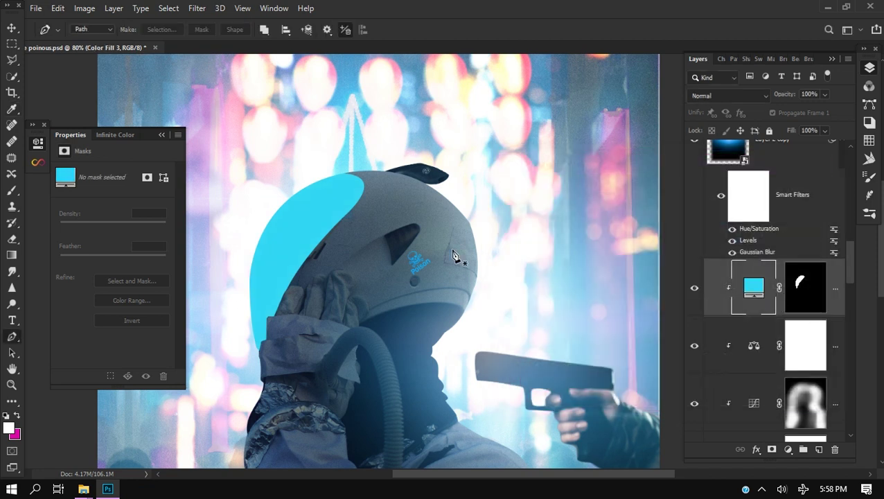
- Outline the cracked panel at the helmet's front, beside the Poison decal, with a closed Pen path and convert it to a selection
alt+scroll(454, 256, up, 5)
click(451, 299)
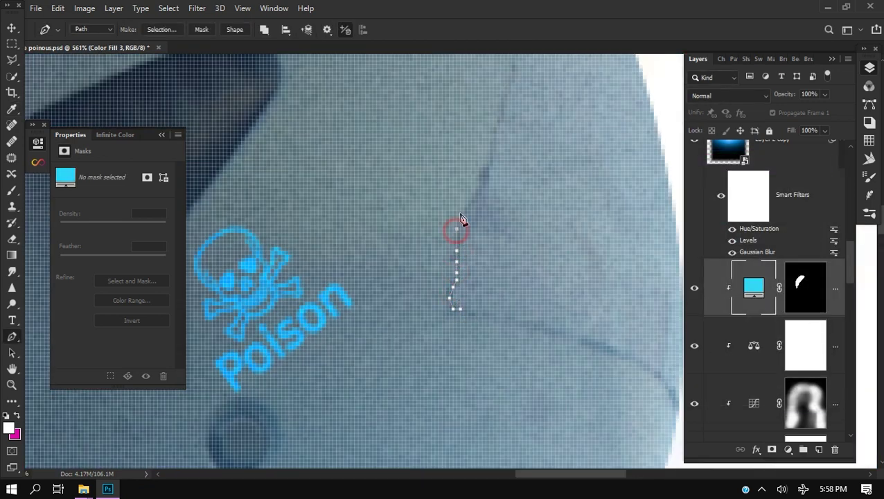
click(489, 154)
drag(515, 68, 437, 265)
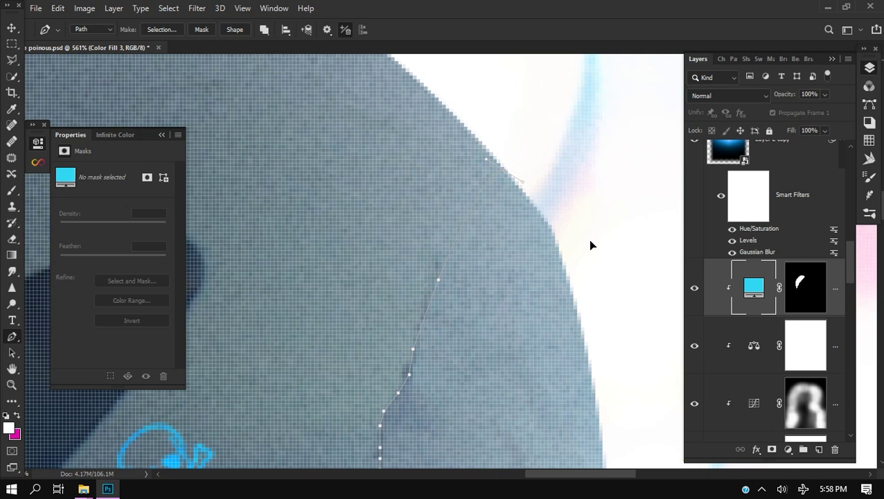
scroll(590, 270, down, 5)
shift+scroll(590, 294, right, 3)
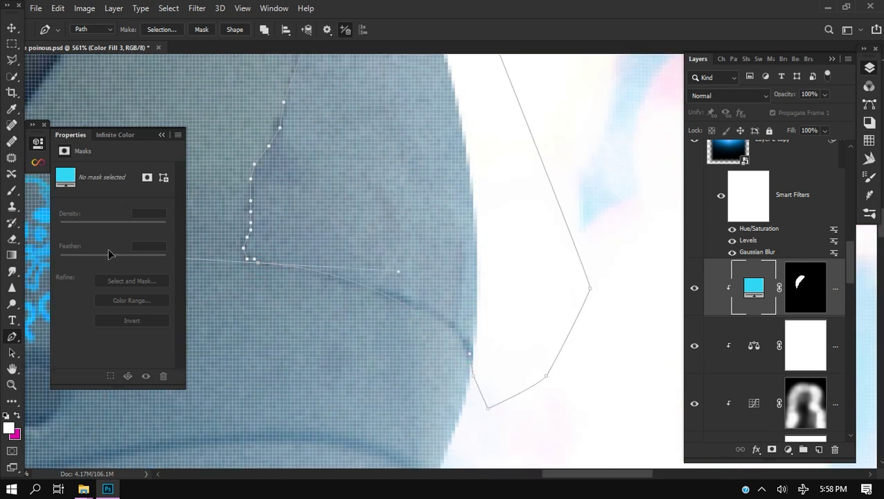
key(ctrl+Return)
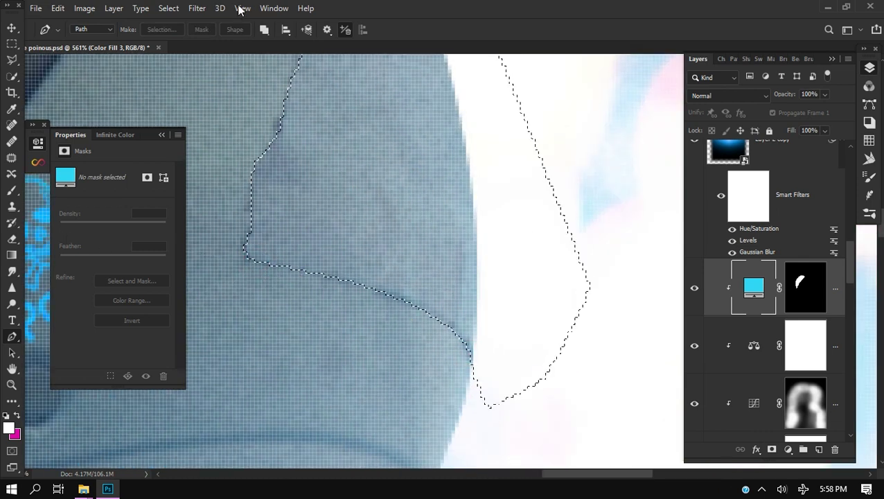
- Activate the cyan Color Fill layer's mask while keeping the cracked-panel selection in place
click(58, 9)
double_click(800, 283)
key(alt+ctrl+r)
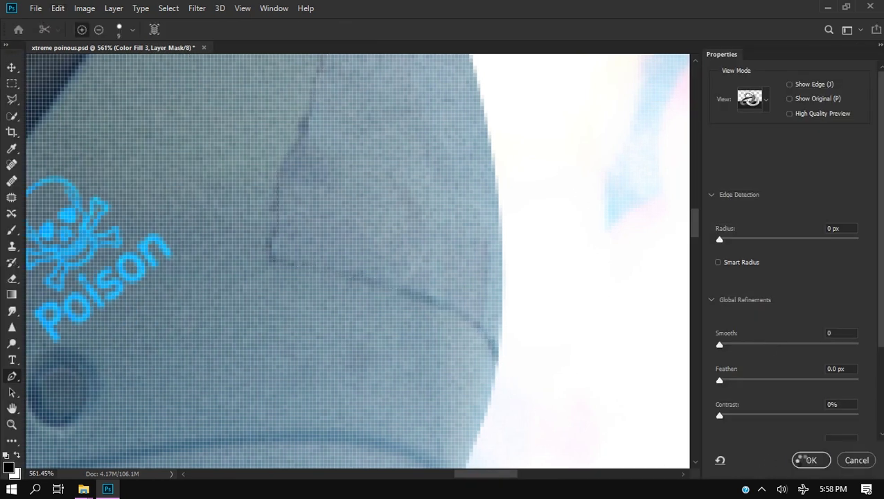
key(Return)
key(ctrl+shift+d)
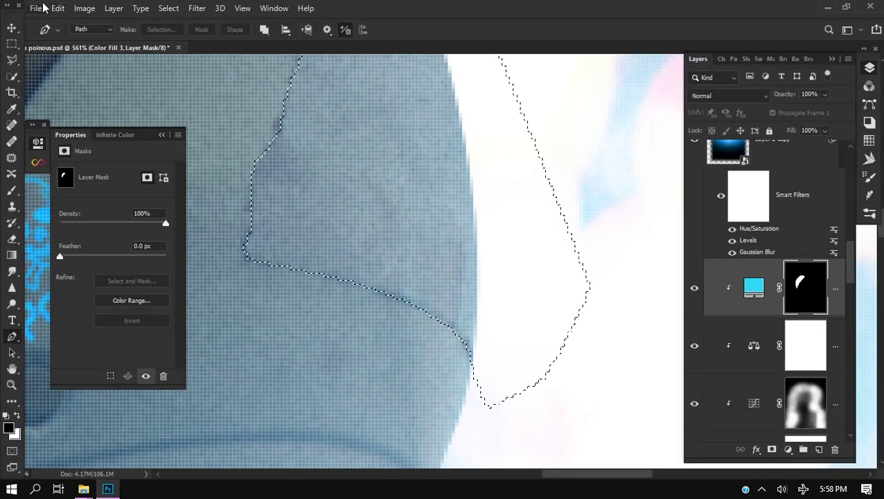
- Fill the cracked-panel selection with white at 100% on the cyan fill's mask and deselect
click(57, 8)
click(118, 204)
click(462, 118)
click(443, 240)
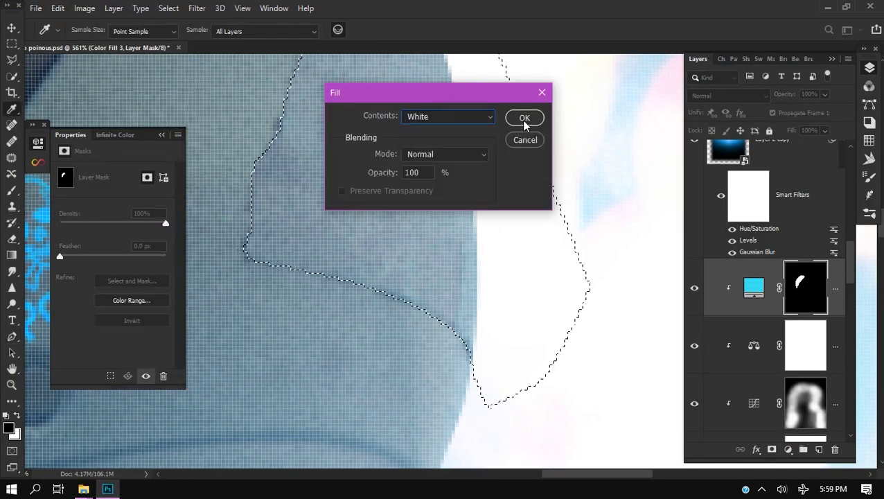
click(525, 118)
key(p)
key(ctrl+d)
scroll(450, 309, down, 10)
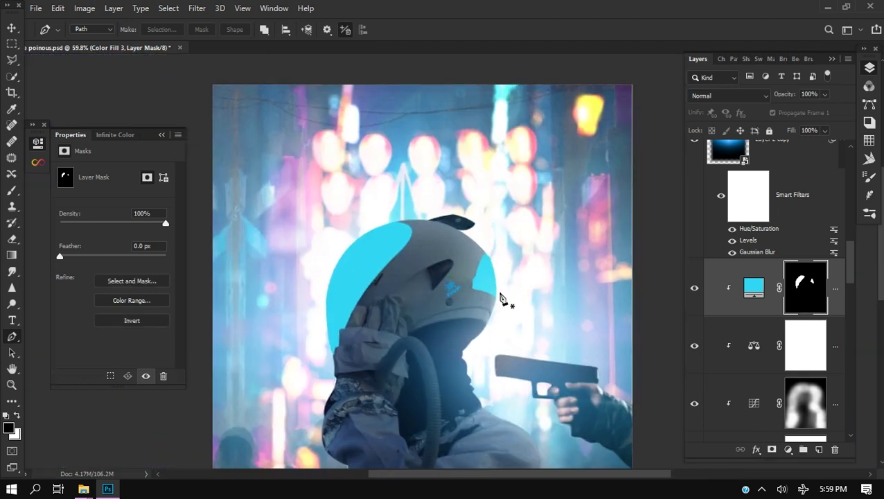
- Duplicate the cyan fill layer, giving the copy Linear Dodge (Add) blending and the original Soft Light
scroll(500, 294, down, 2)
drag(478, 311, 517, 245)
drag(520, 361, 518, 273)
drag(500, 225, 519, 297)
scroll(501, 288, up, 2)
drag(474, 263, 509, 292)
scroll(506, 267, up, 4)
drag(506, 257, 475, 264)
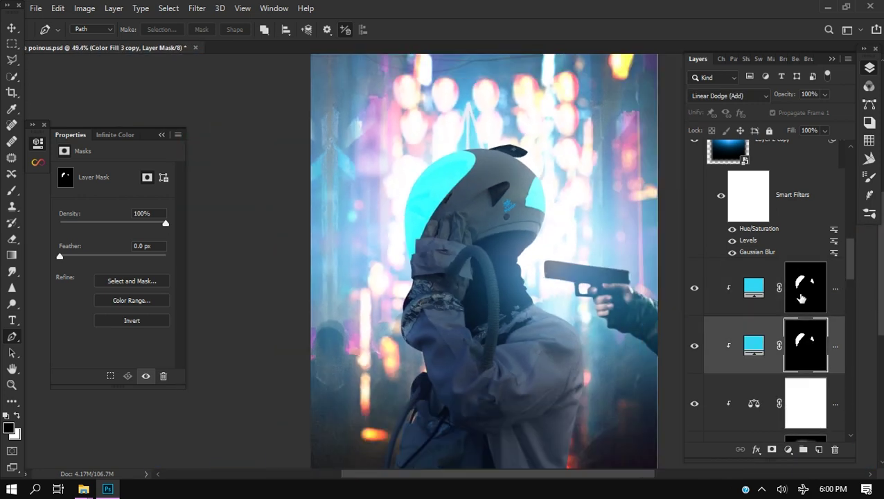
- Duplicate the night-city photo layer above the cyan fills, clip the copy to the astronaut and show it
click(801, 298)
scroll(821, 306, up, 5)
scroll(820, 306, down, 15)
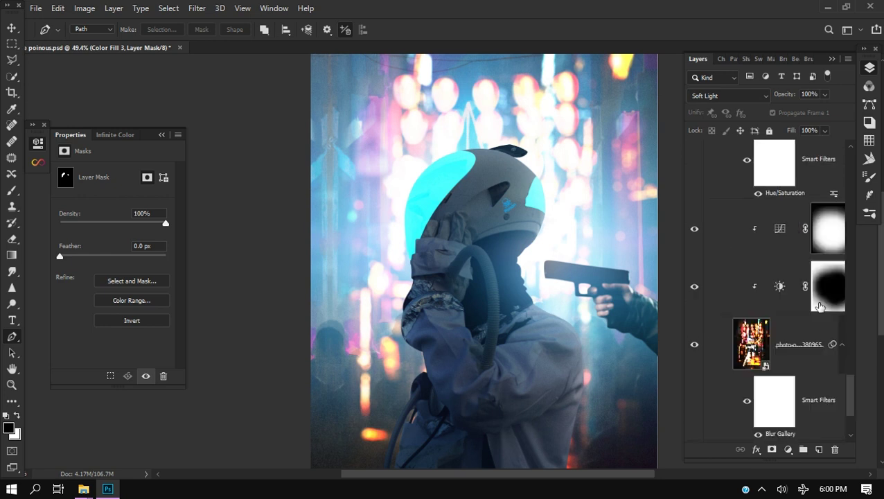
scroll(818, 307, down, 5)
mouse_move(769, 365)
mouse_down()
mouse_move(809, 345)
mouse_move(814, 208)
mouse_move(782, 114)
mouse_move(773, 114)
mouse_move(789, 284)
mouse_move(783, 376)
mouse_up()
alt+click(798, 402)
click(694, 375)
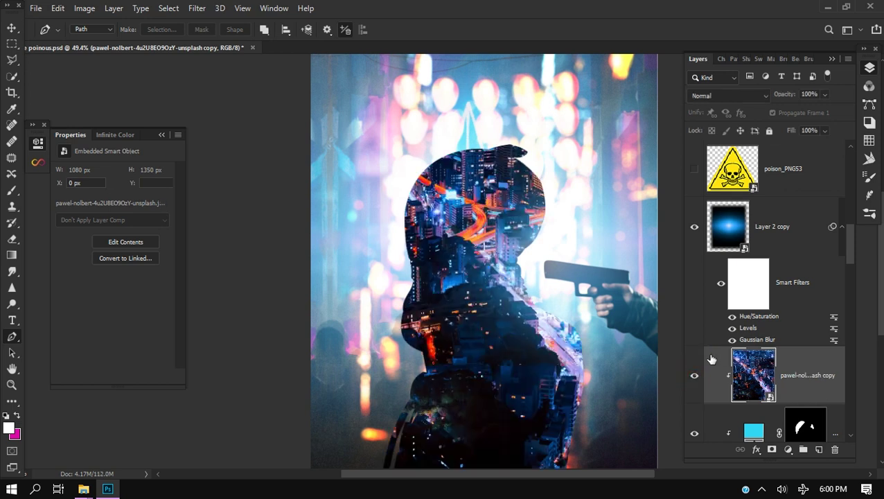
- Try Hard Mix on the city photo copy and scale it to about 841 × 847 px over the astronaut's upper body
click(704, 97)
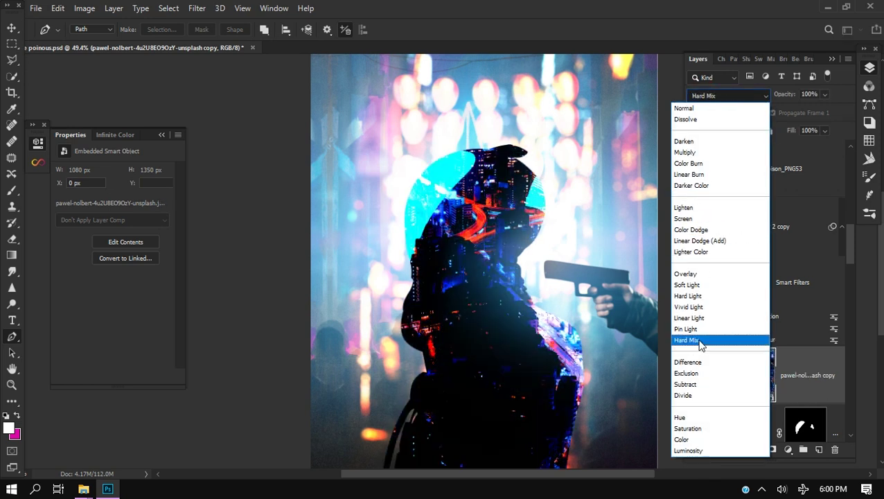
click(699, 342)
click(12, 28)
drag(493, 340, 440, 259)
scroll(458, 307, down, 4)
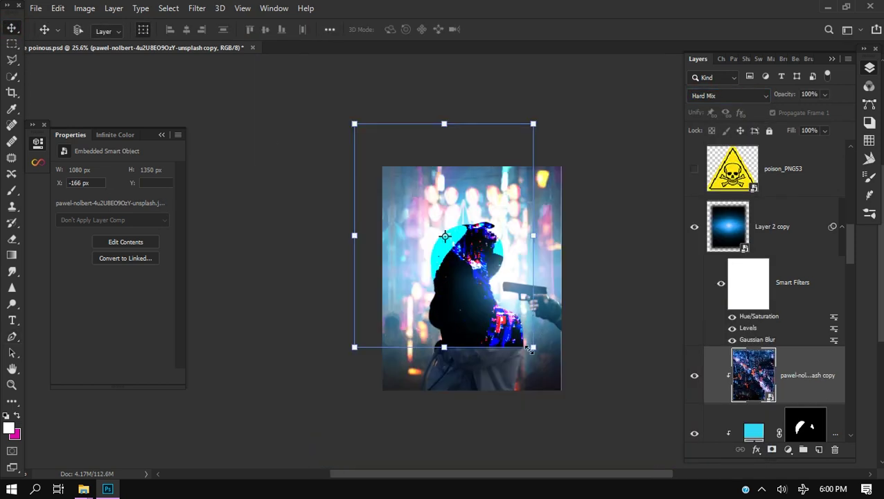
drag(531, 348, 494, 264)
drag(435, 244, 449, 296)
key(Return)
- Try Color Dodge on the city photo copy and settle on Screen as its blend mode
click(723, 97)
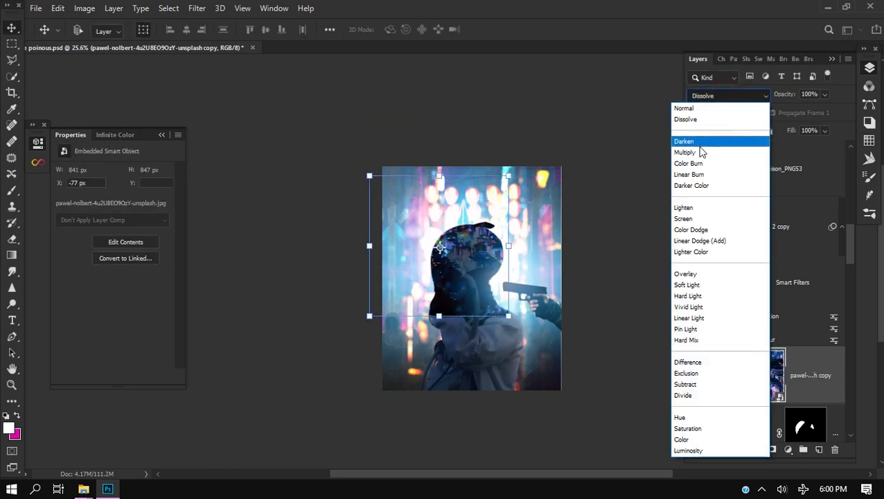
click(690, 229)
scroll(467, 83, up, 5)
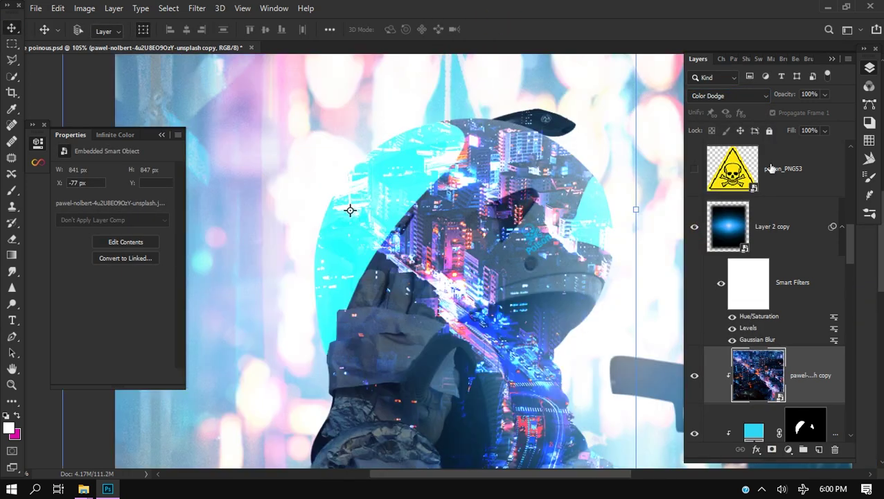
scroll(492, 209, down, 3)
click(727, 95)
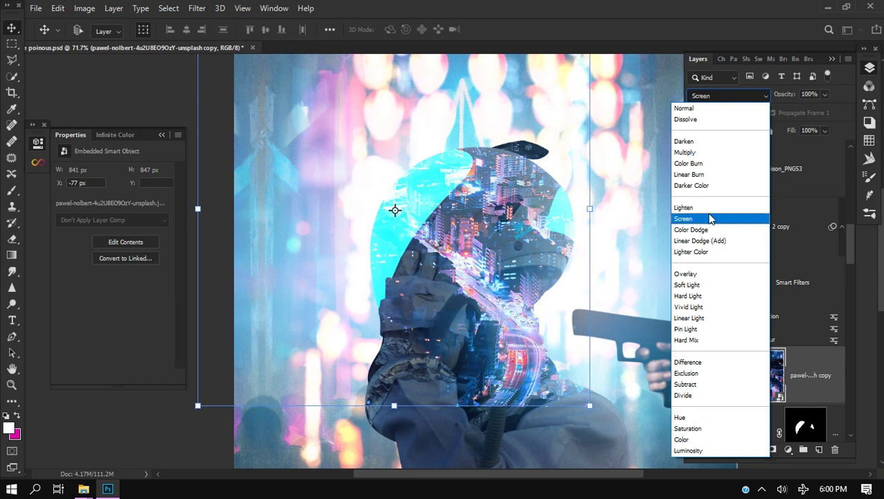
click(710, 219)
- Rotate the city photo about -78°, resize its bounds to about 687 × 933 px and place it over the helmet's cyan back area
drag(556, 409, 465, 252)
drag(461, 220, 394, 338)
drag(544, 185, 381, 84)
drag(497, 305, 505, 260)
drag(346, 294, 386, 313)
drag(194, 313, 201, 340)
drag(303, 349, 326, 360)
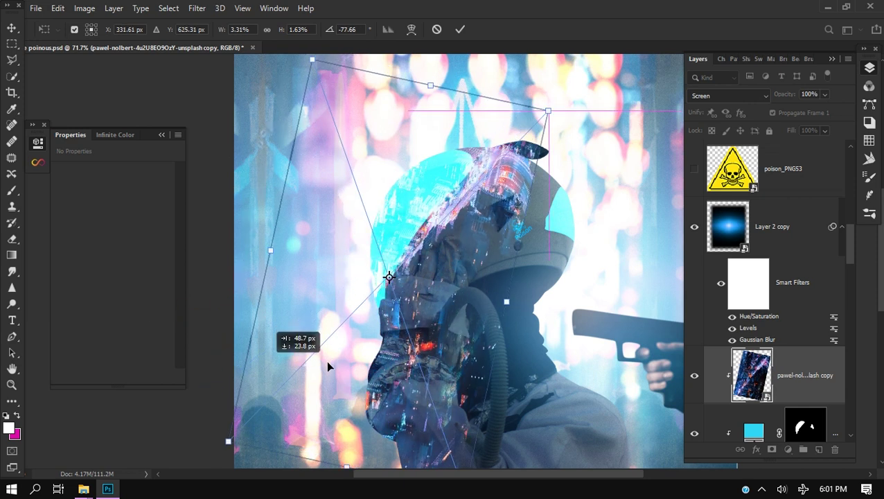
key(Return)
- Load the cyan fill's mask as a selection and add it as a layer mask on the city photo copy
scroll(783, 346, down, 5)
ctrl+click(802, 214)
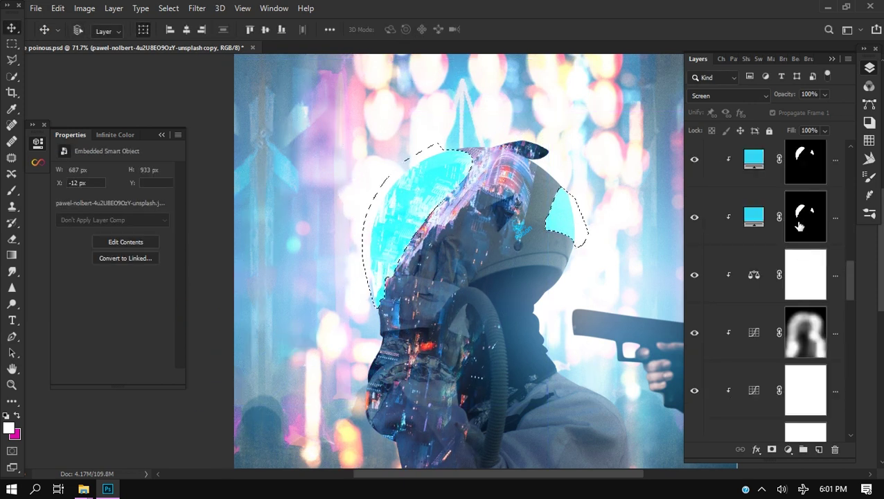
scroll(786, 333, up, 8)
scroll(786, 333, down, 3)
click(771, 449)
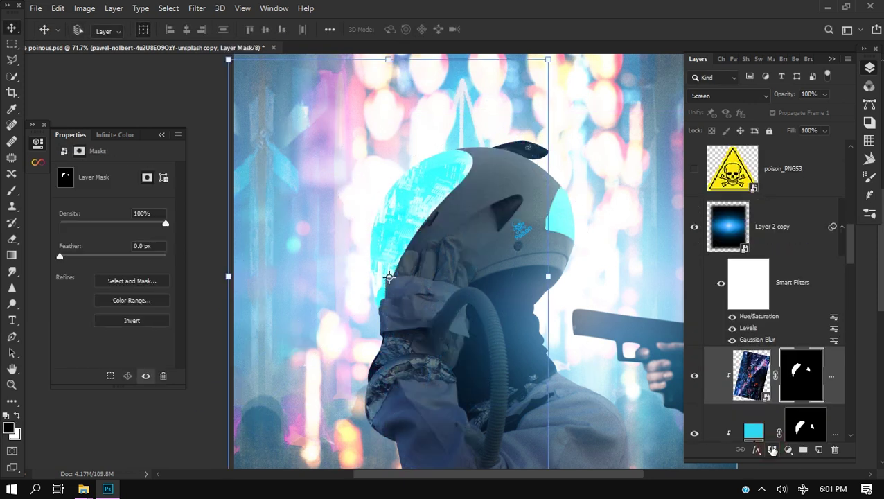
- Set the upper cyan fill layer, Color Fill 3, to Linear Dodge (Add) blending
scroll(576, 331, down, 3)
scroll(479, 250, up, 4)
scroll(482, 255, up, 3)
scroll(479, 249, down, 2)
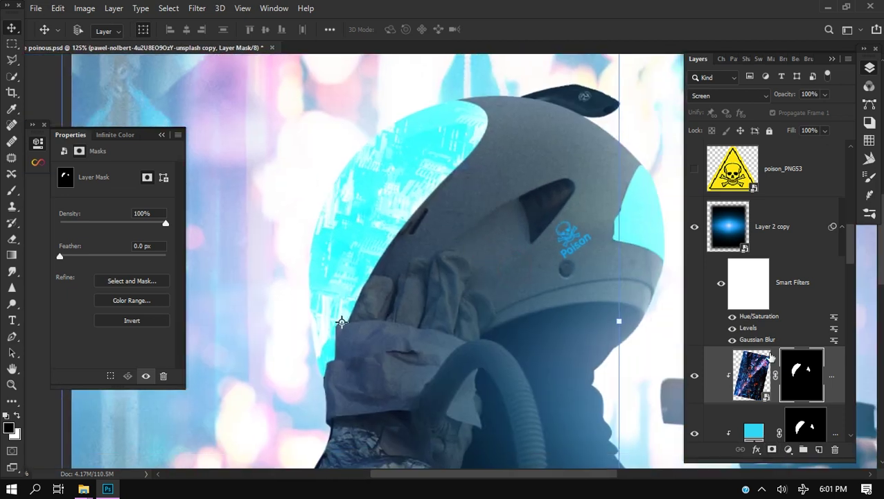
scroll(813, 270, down, 4)
scroll(805, 297, up, 2)
click(805, 297)
click(727, 95)
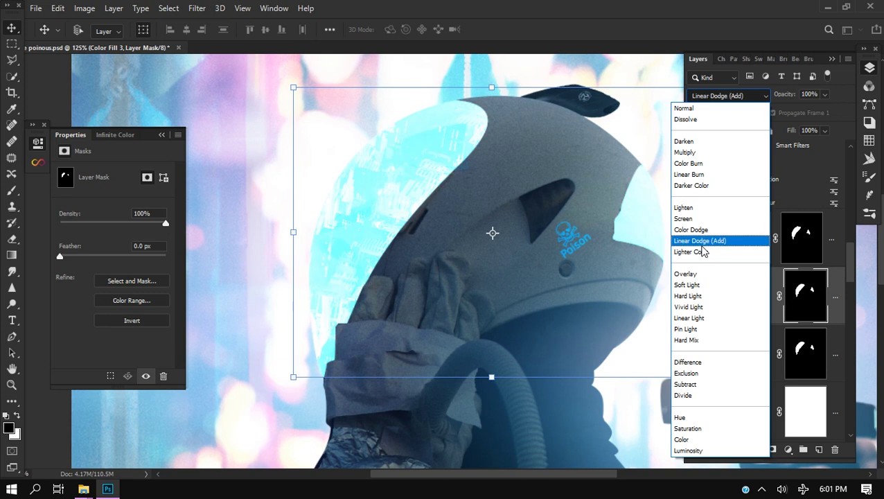
click(702, 243)
- Set the lower cyan fill layer, Color Fill 3 copy, to Subtract blending
click(761, 349)
click(727, 95)
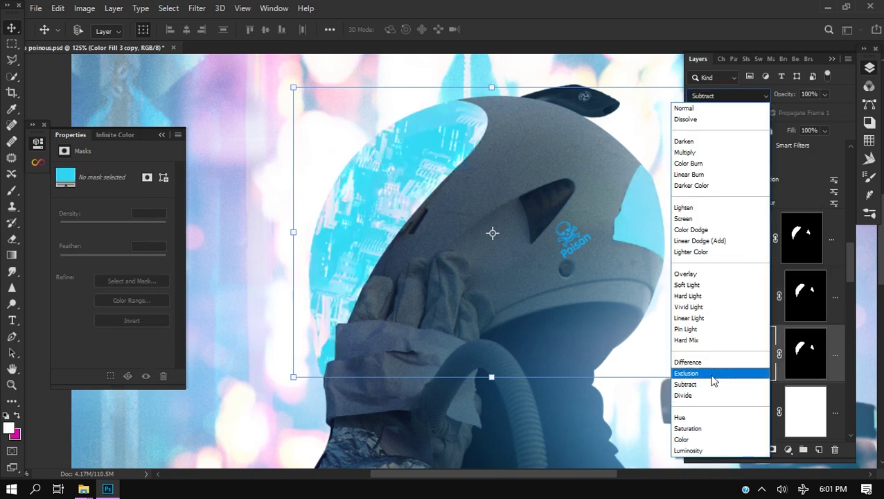
click(712, 385)
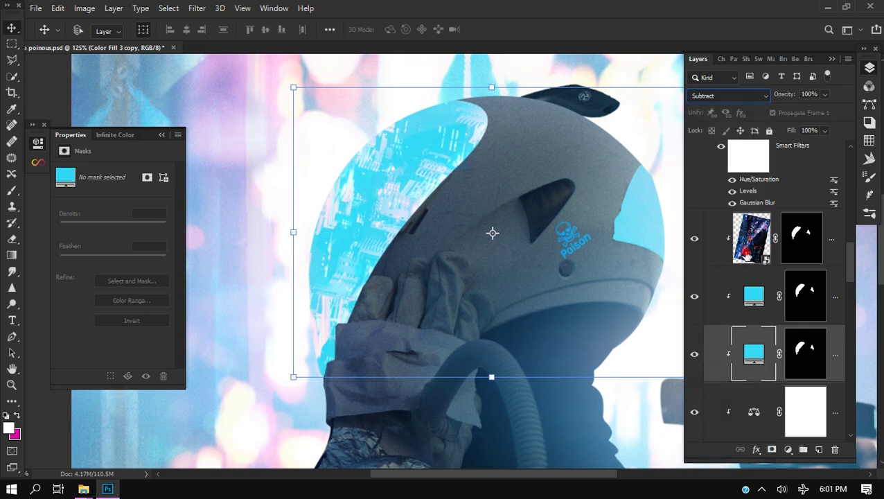
- Apply a light Gaussian Blur with a radius under 2 px to the city photo copy
key(alt+])
key(alt+])
click(196, 8)
click(207, 107)
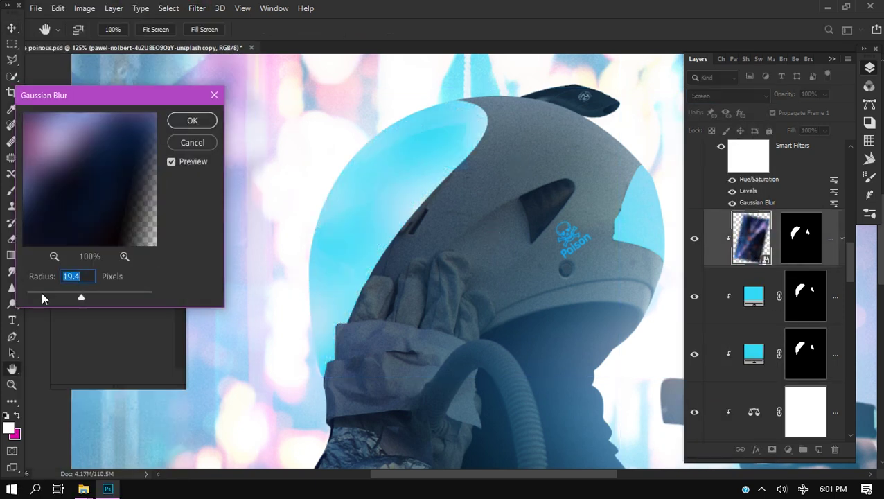
drag(41, 295, 33, 296)
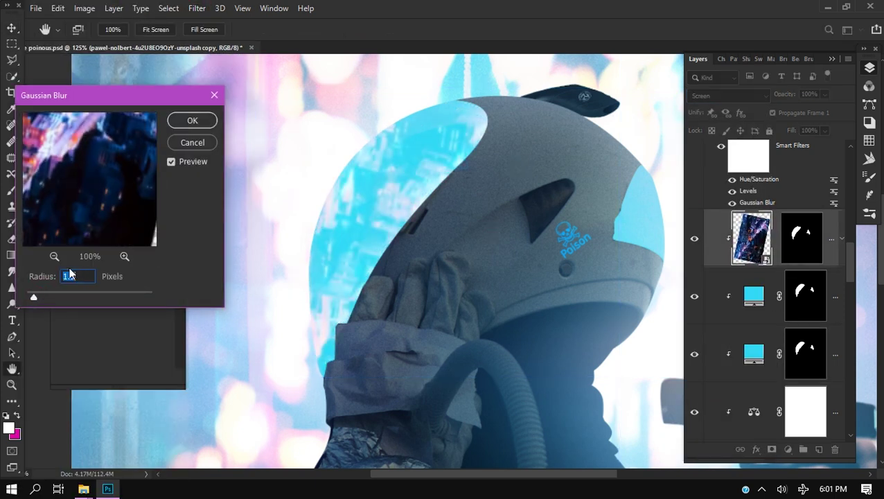
key(Return)
- Add a downward Outer Bevel to Color Fill 3 with Bevel & Emboss at 115% depth and 2 px softening
click(824, 365)
right_click(824, 365)
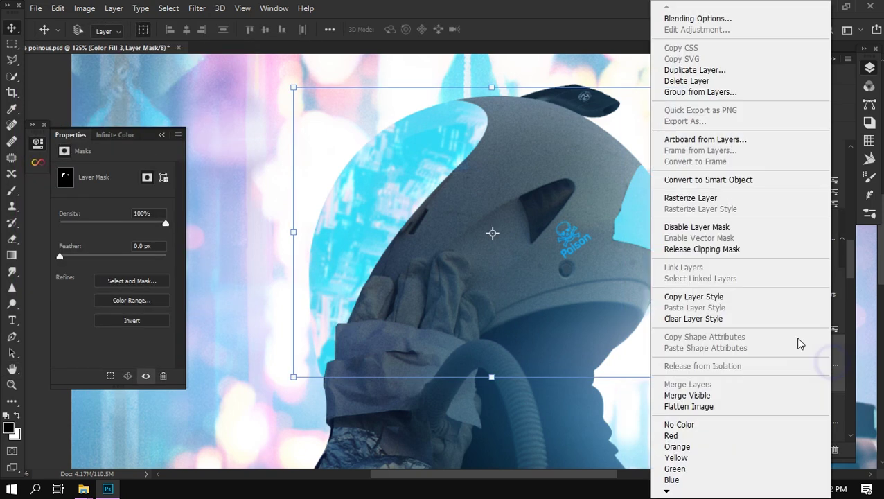
click(678, 21)
drag(254, 53, 760, 88)
click(548, 144)
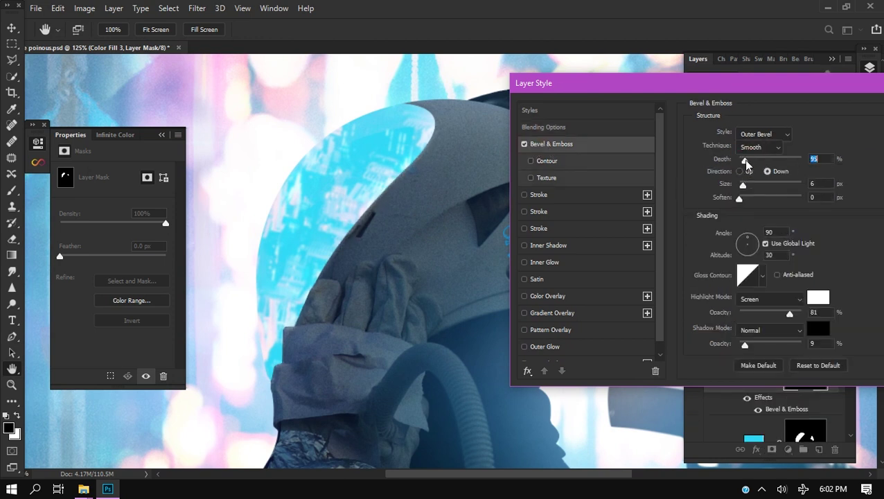
drag(746, 162, 747, 164)
drag(738, 199, 786, 199)
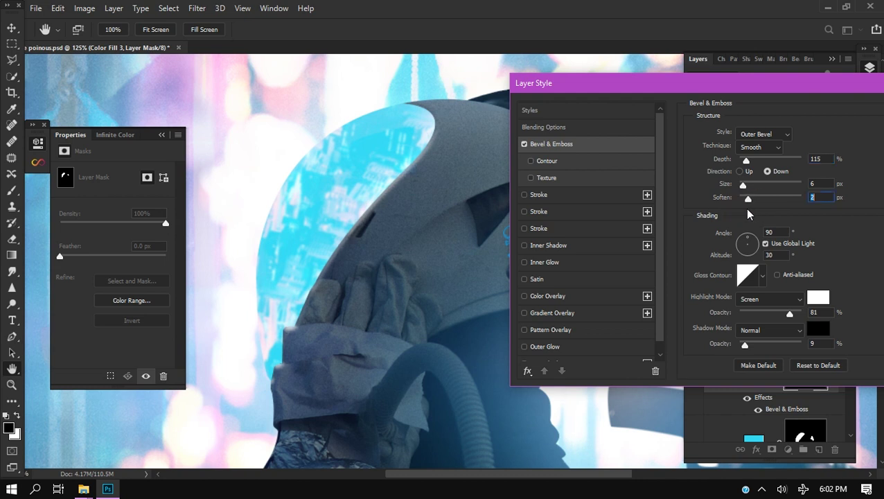
- Try the Chisel Hard technique at 4 px size, and settle the bevel on Smooth with 6 px size and 1 px softening
click(752, 147)
click(749, 169)
drag(742, 185, 739, 187)
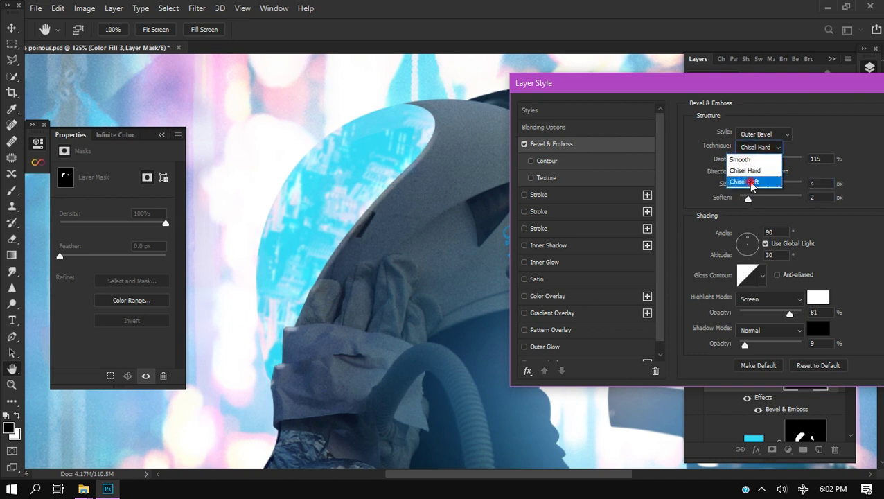
click(752, 146)
click(751, 157)
drag(741, 185, 743, 186)
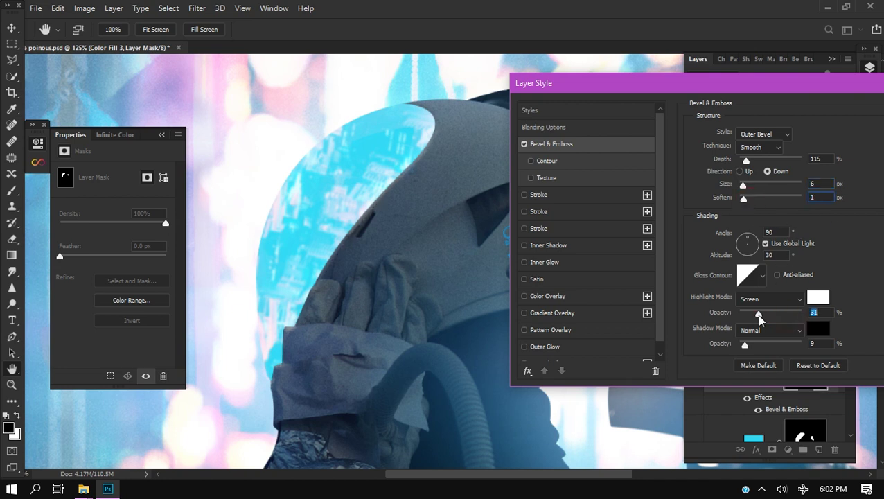
- Try the bevel highlight at 92% opacity in Linear Dodge (Add) and Color Dodge, returning the highlight mode to Screen
drag(759, 317, 796, 315)
click(769, 299)
click(743, 261)
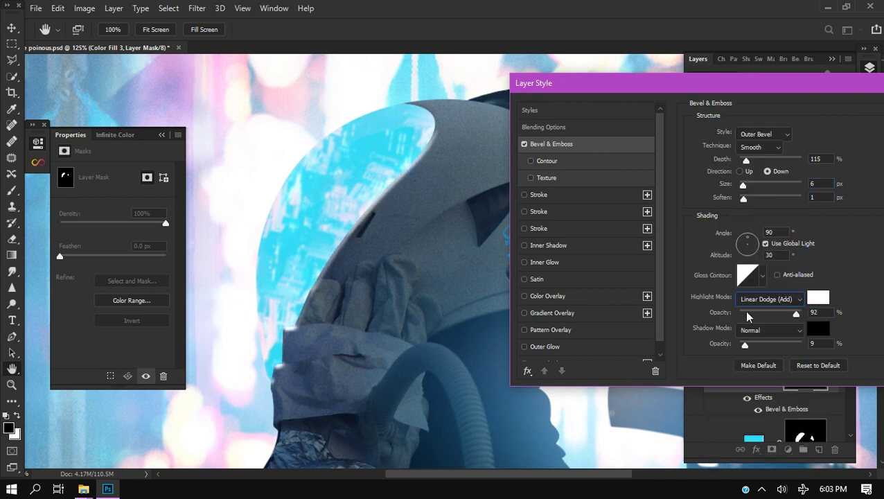
click(777, 299)
click(741, 245)
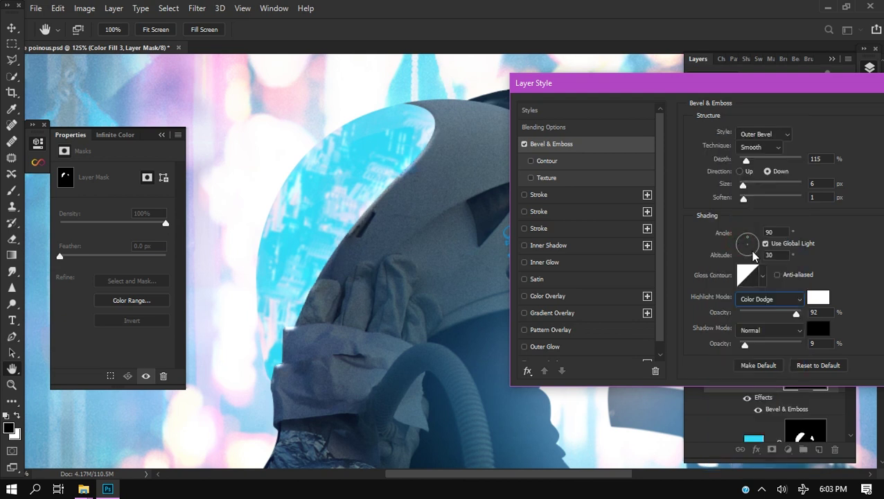
click(773, 299)
click(738, 218)
click(751, 298)
click(738, 235)
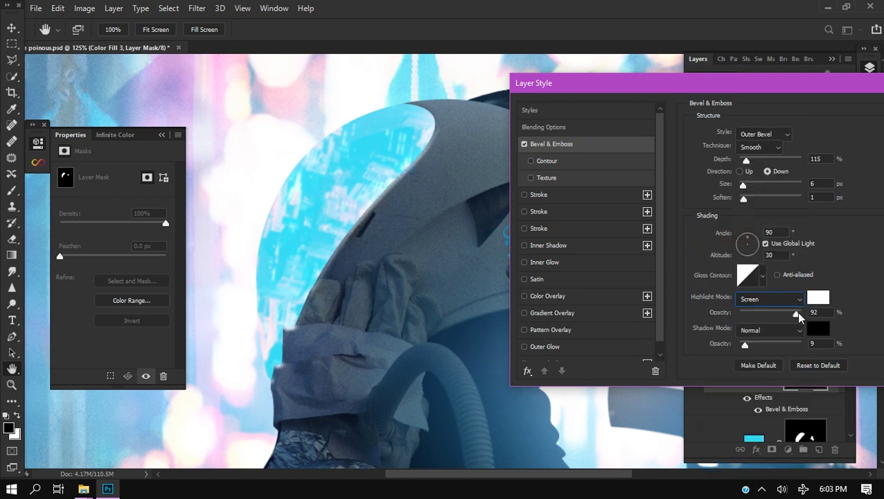
- Lower the bevel highlight's opacity slightly and apply the layer style to Color Fill 3
drag(799, 317, 786, 317)
drag(787, 87, 333, 158)
click(487, 184)
- Examine the whole composite and the layer stack around the helmet fills
scroll(475, 204, down, 10)
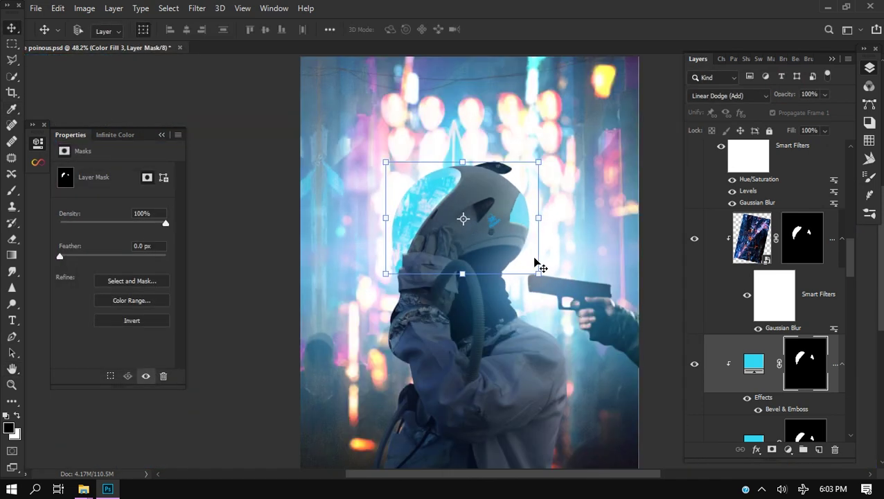
scroll(537, 267, down, 2)
scroll(489, 276, up, 2)
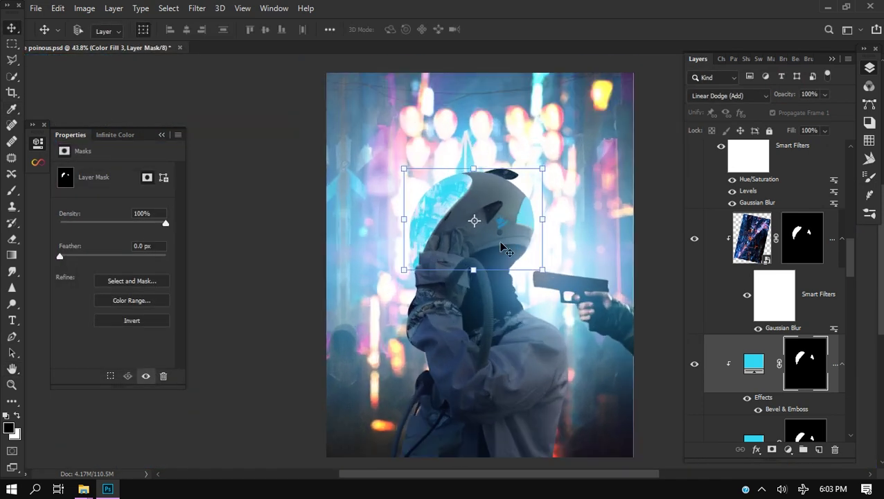
scroll(478, 313, up, 1)
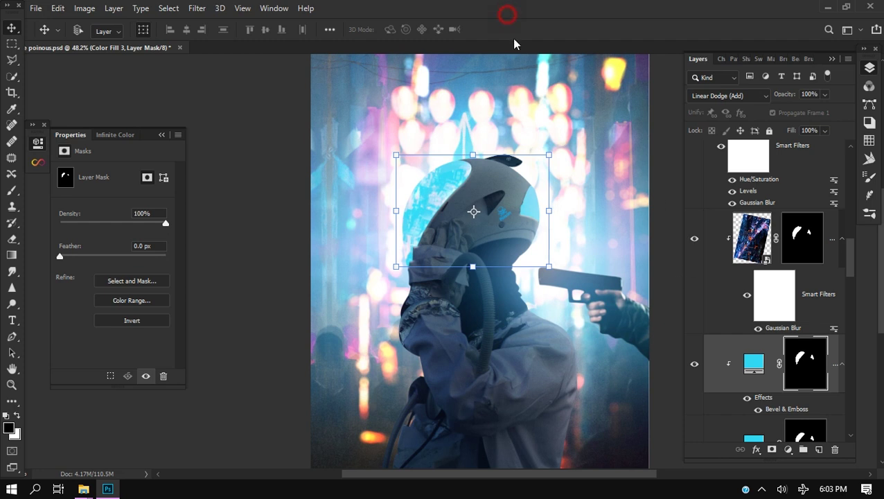
scroll(808, 297, down, 10)
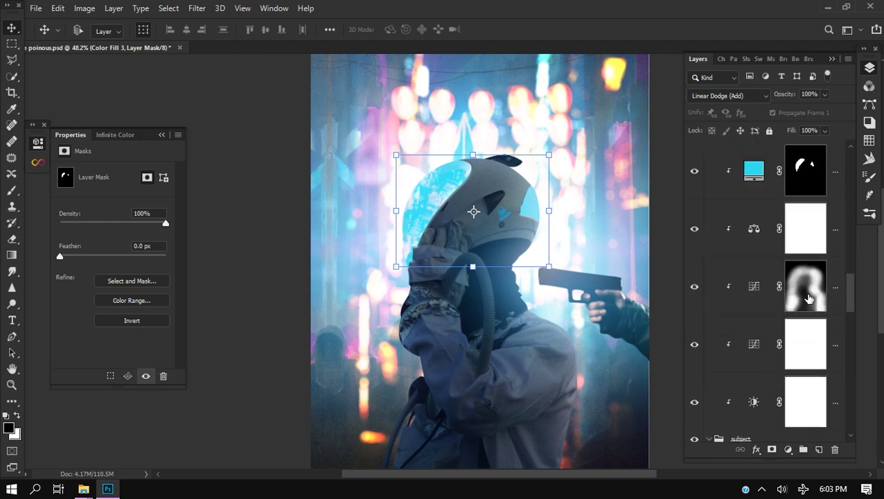
scroll(808, 297, up, 4)
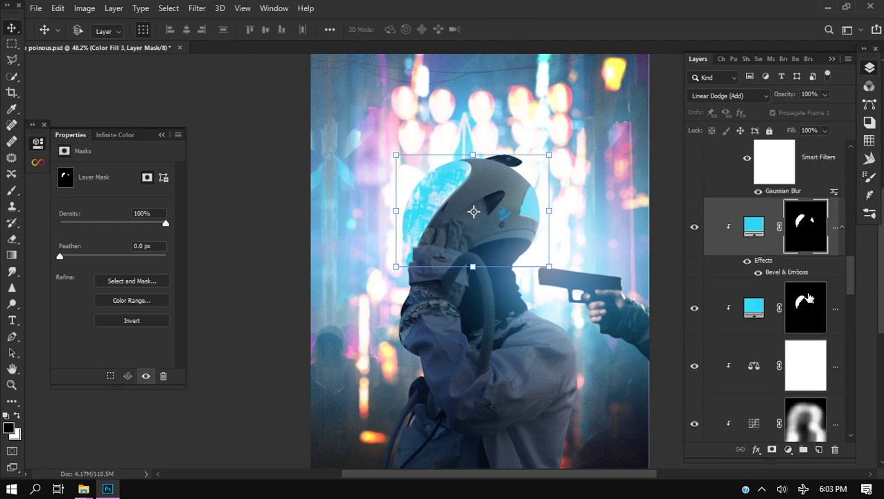
scroll(808, 298, up, 2)
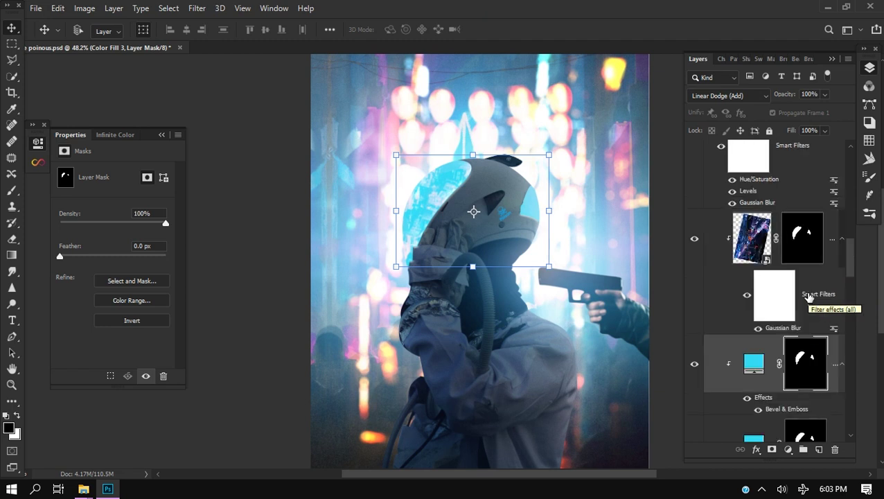
- With the city texture layer active, outline a long, narrow polygonal selection sloping down from the tip of the helmet's dark fin
scroll(808, 296, down, 8)
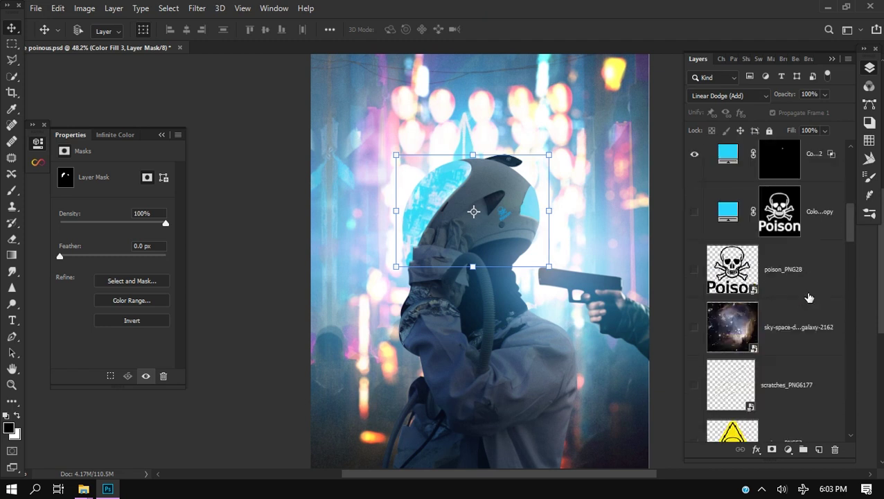
scroll(809, 298, up, 3)
click(803, 251)
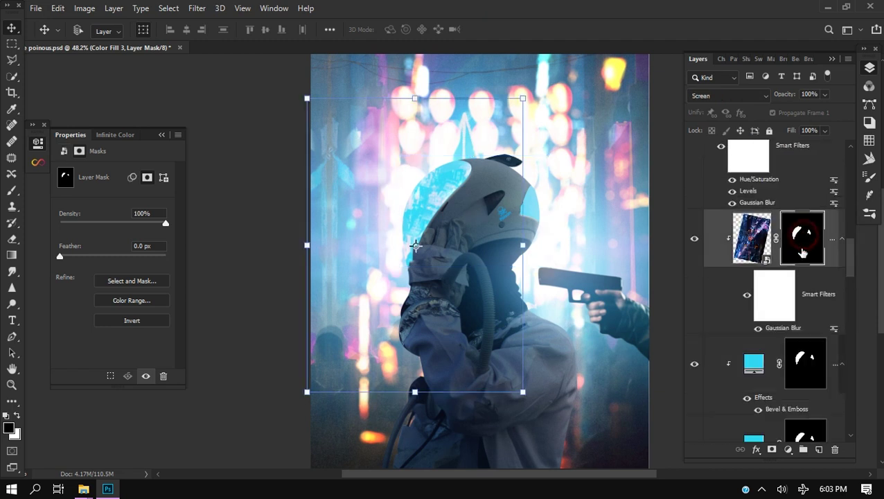
scroll(802, 252, up, 1)
key(l)
scroll(520, 179, up, 5)
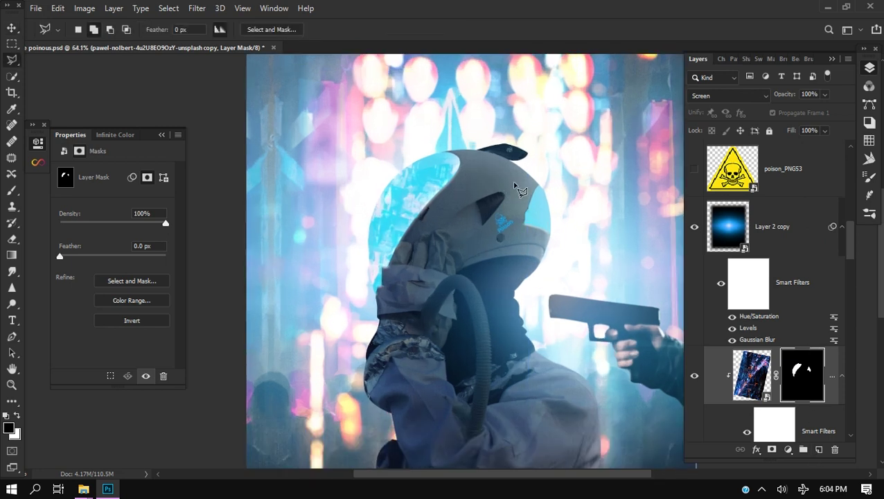
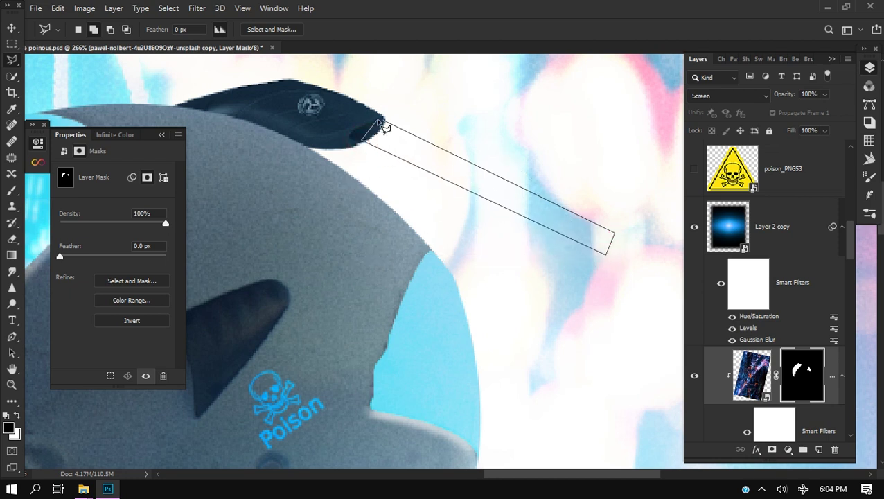
click(389, 127)
- Fill the narrow selection with a new solid color layer in bright red, f40a30
click(787, 449)
click(738, 223)
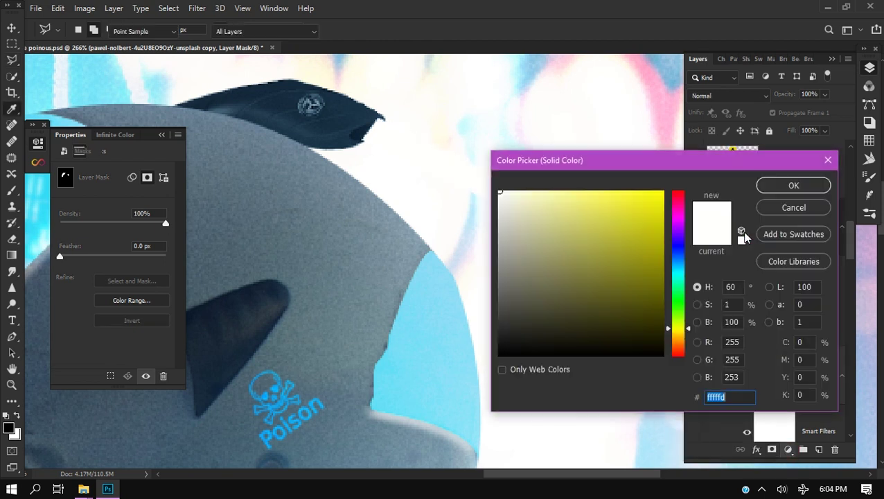
click(679, 219)
drag(679, 223, 680, 199)
click(658, 196)
click(793, 184)
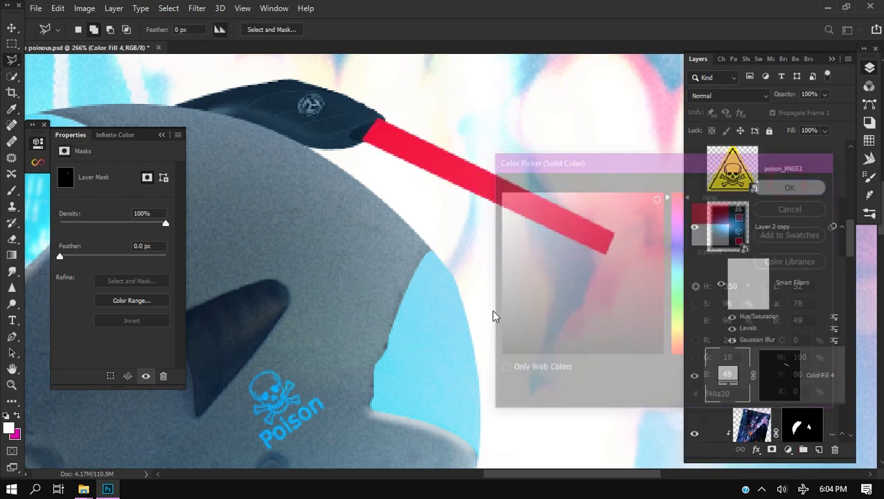
- Stretch the red strip into a thin beam at about 511% width and 57% height, tilted about 16°, starting on the helmet fin
key(ctrl+0)
scroll(536, 329, down, 4)
click(12, 28)
scroll(426, 189, up, 13)
drag(419, 172, 423, 134)
scroll(481, 157, down, 3)
drag(509, 134, 670, 213)
scroll(455, 169, down, 9)
scroll(419, 156, up, 3)
drag(506, 166, 404, 138)
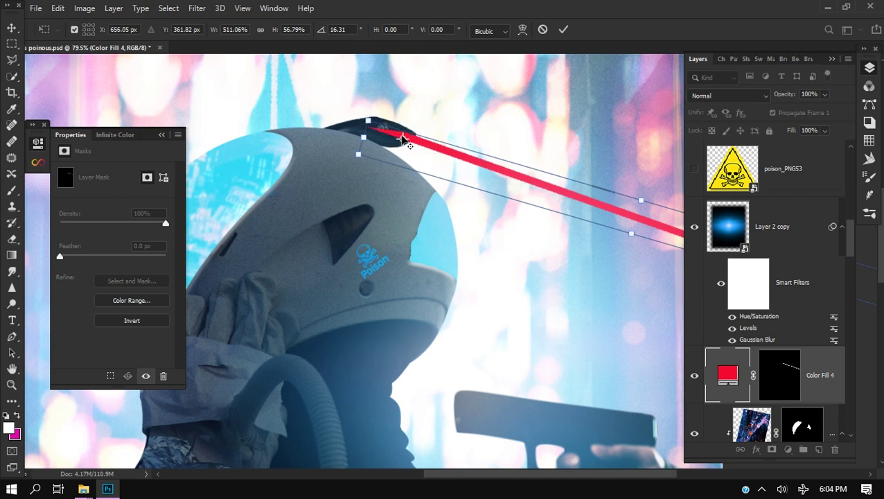
- Rotate the red beam to about 30°, align its start with the helmet fin and apply the transform
scroll(405, 138, down, 3)
drag(643, 184, 648, 254)
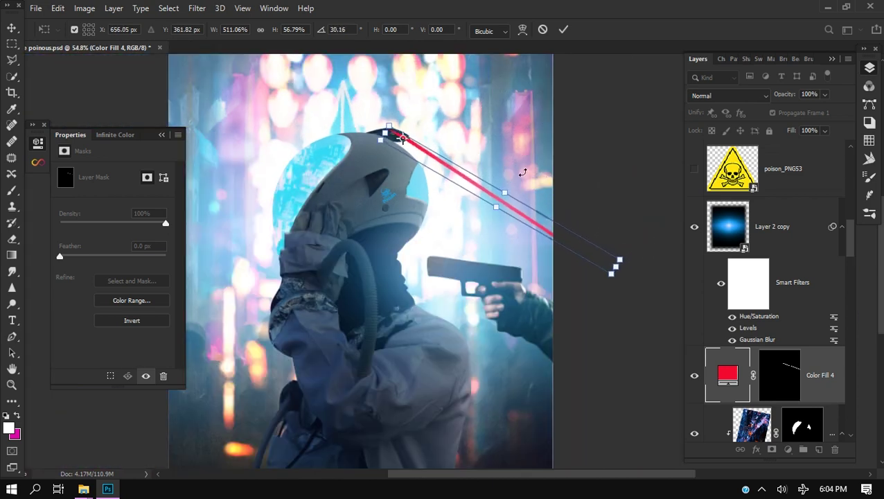
scroll(414, 142, up, 6)
mouse_move(392, 142)
mouse_down()
mouse_move(421, 103)
mouse_move(377, 138)
mouse_up()
key(Return)
scroll(378, 137, down, 5)
drag(428, 150, 392, 146)
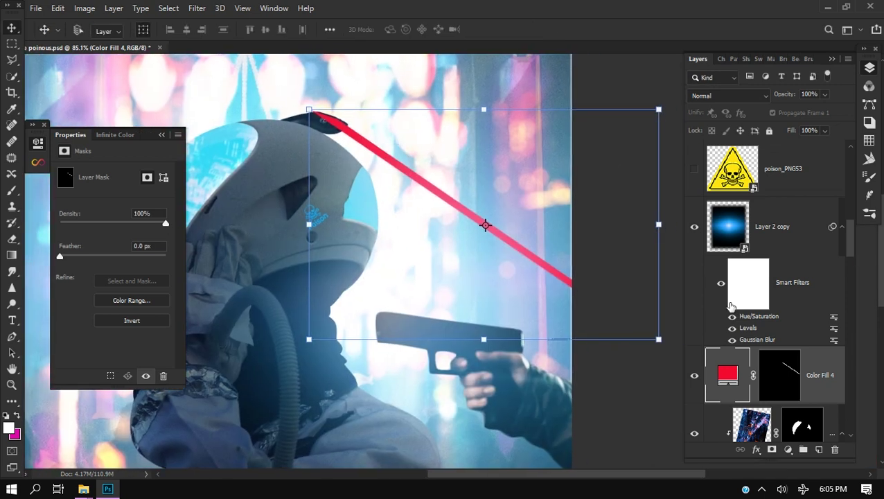
- Duplicate the red beam layer and squash the copy to about 77% height so it fans out from the fin at a shallower angle
key(ctrl+j)
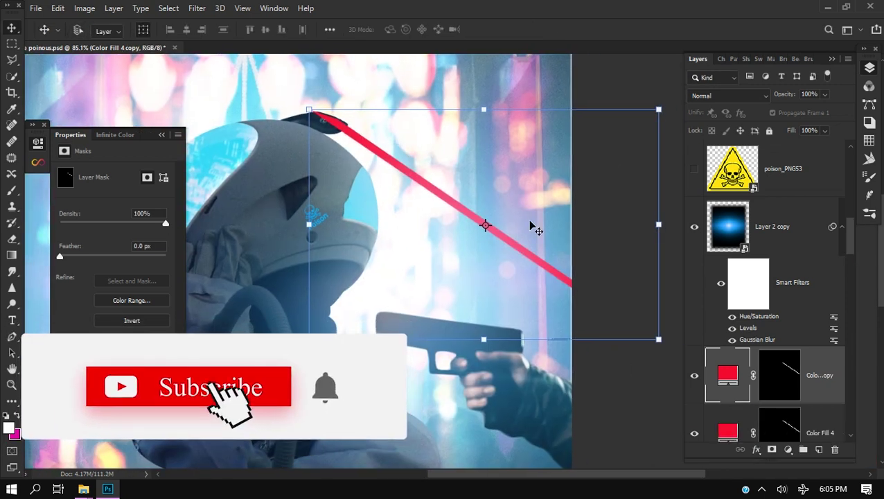
scroll(485, 182, up, 3)
drag(484, 408, 488, 333)
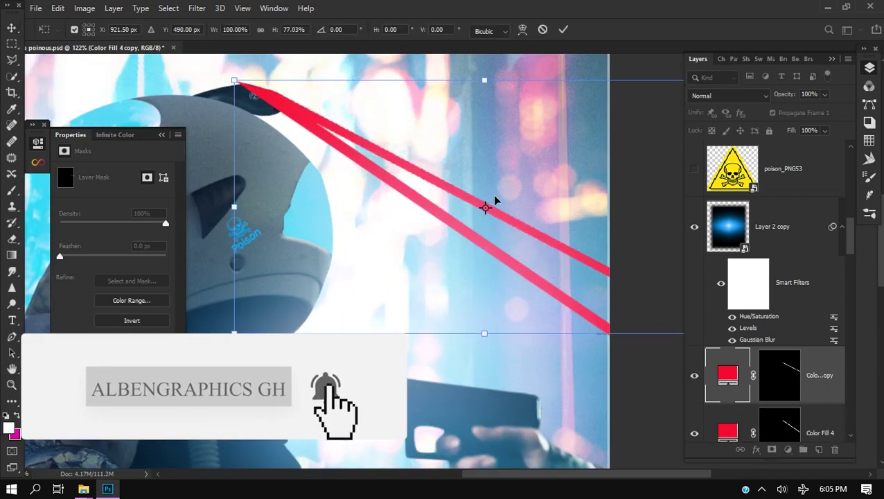
- Position the copied red beam over the original one and set its layer's blend mode to Linear Dodge (Add)
drag(485, 205, 300, 114)
scroll(404, 305, down, 3)
drag(626, 315, 632, 338)
key(Return)
scroll(485, 262, up, 4)
click(727, 96)
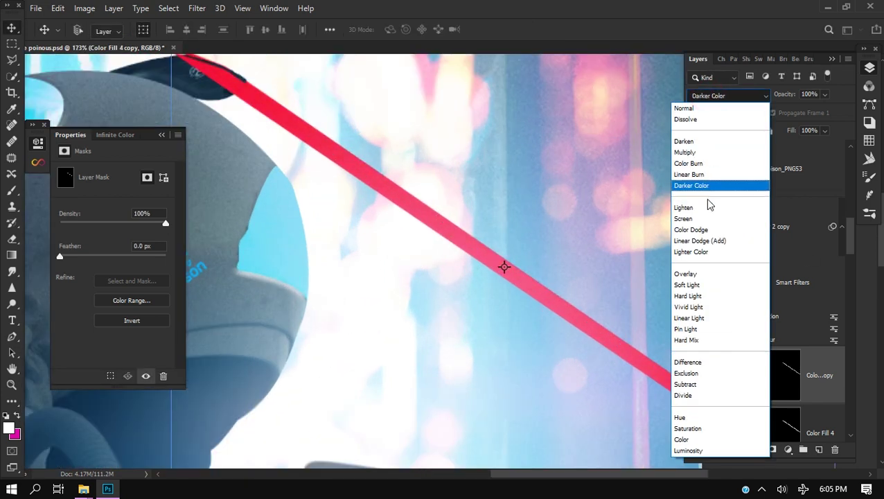
click(716, 241)
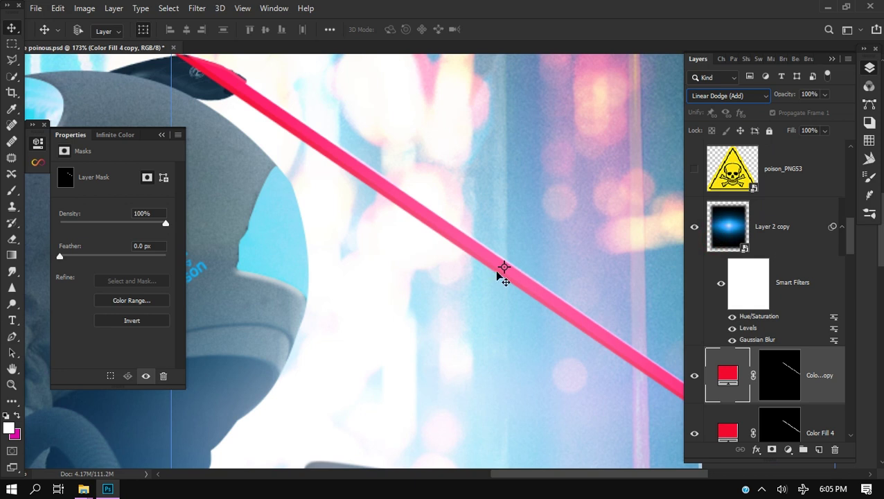
- Shift the beam copy slightly up the original beam with Free Transform and reapply Linear Dodge (Add) blending
key(ctrl+t)
drag(503, 268, 489, 233)
key(ctrl+0)
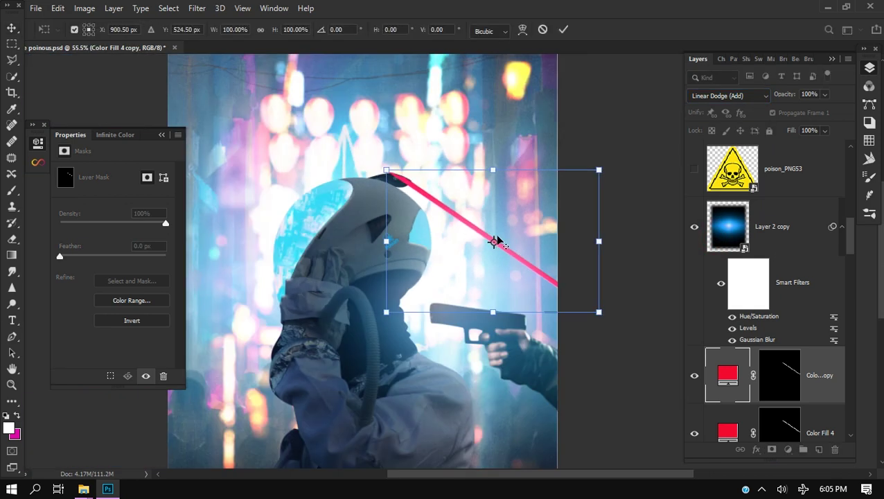
click(563, 29)
click(725, 96)
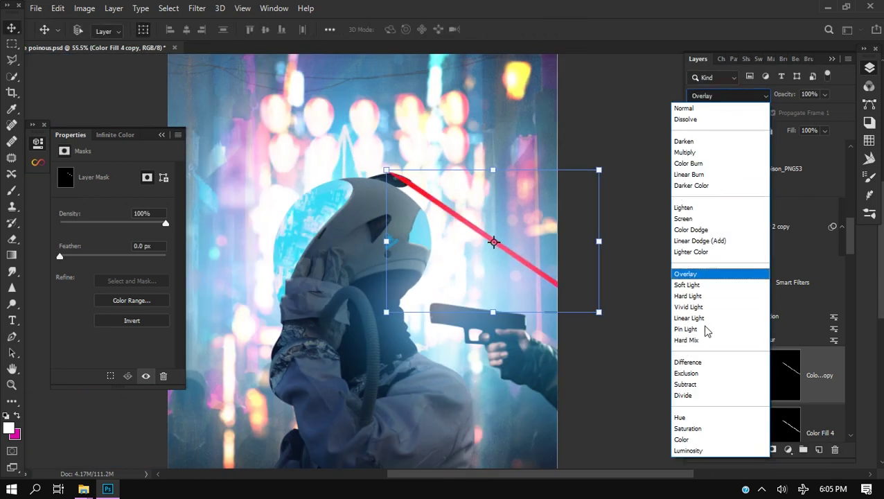
click(701, 241)
- Recolor the beam copy light pink #fb7188 while keeping its Linear Dodge (Add) blend mode
double_click(735, 374)
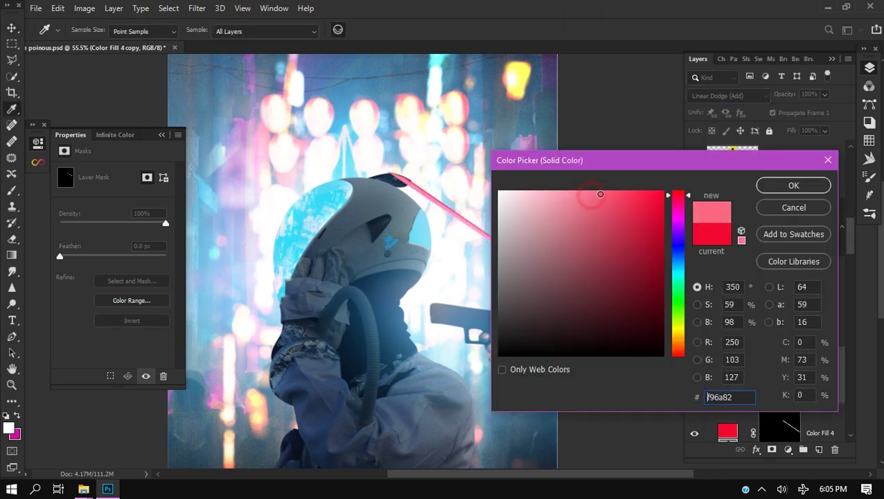
click(720, 95)
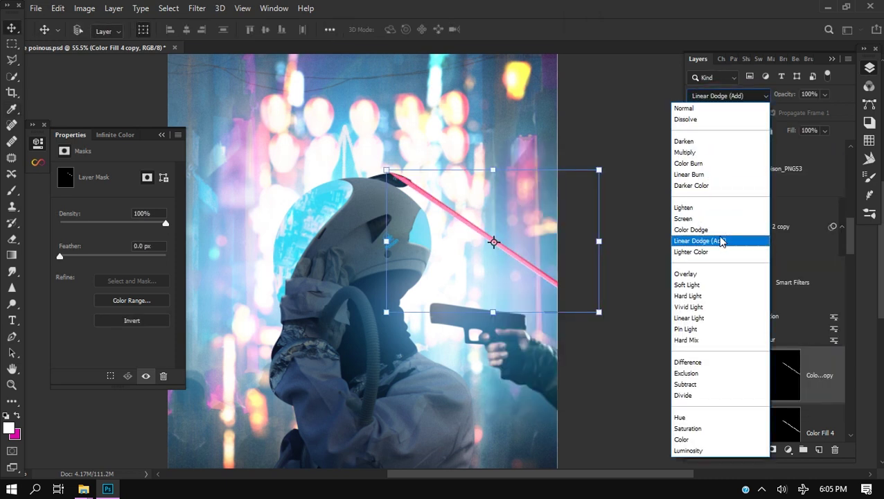
click(720, 240)
scroll(513, 223, up, 5)
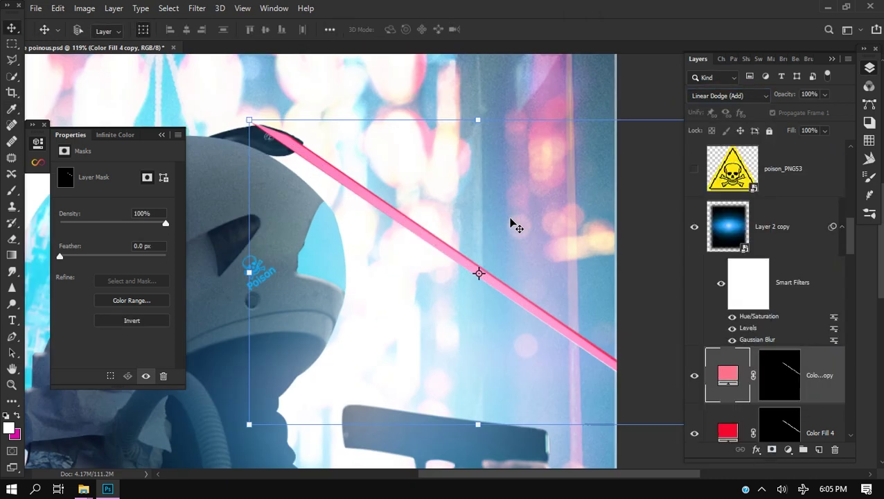
scroll(484, 271, down, 5)
scroll(492, 267, up, 5)
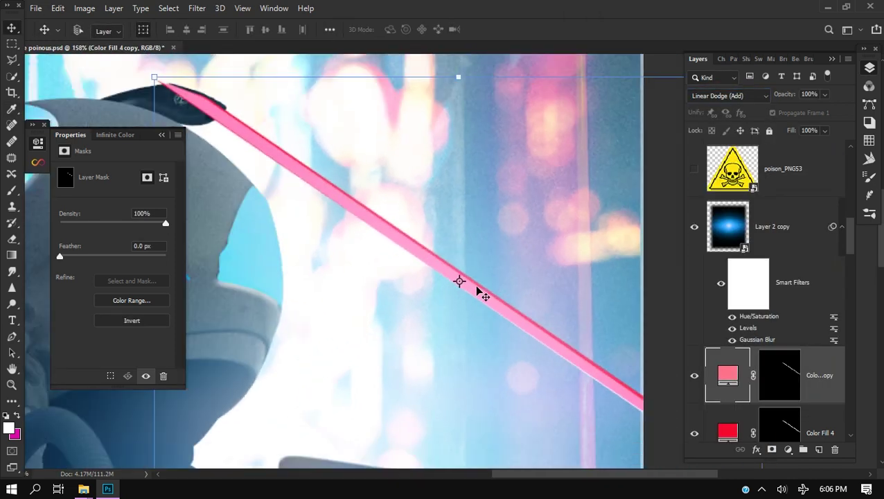
- Move the beam copy slightly down along the original beam and fine-tune its position until the edges line up
drag(422, 259, 449, 278)
key(Right)
key(Right)
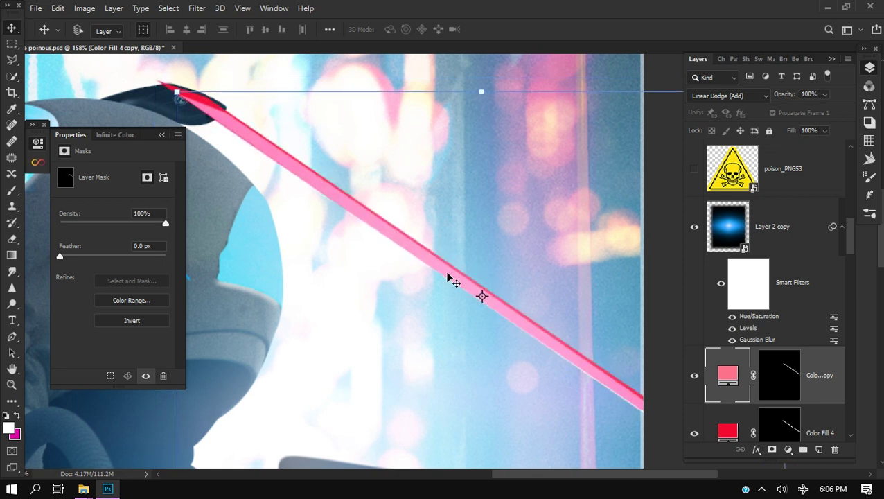
key(Up)
key(Up)
- Recolor the beam copy dark red and set its blend mode to Vivid Light
double_click(727, 374)
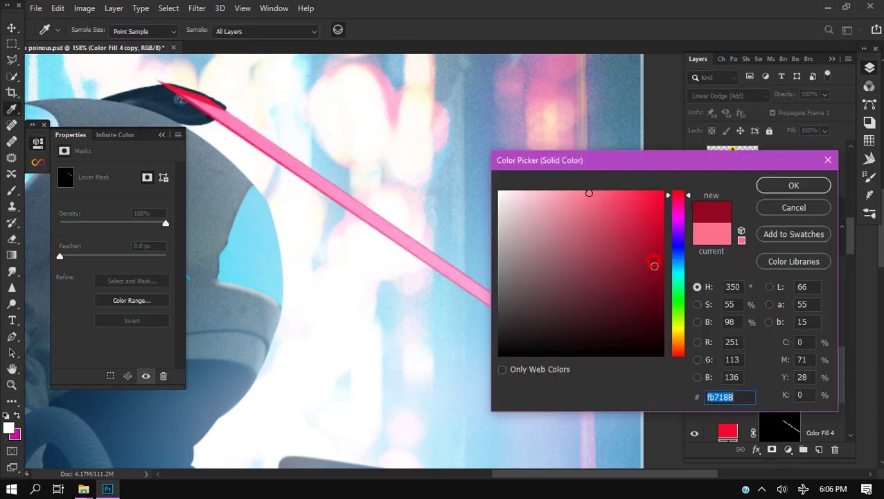
click(662, 300)
click(790, 184)
click(727, 95)
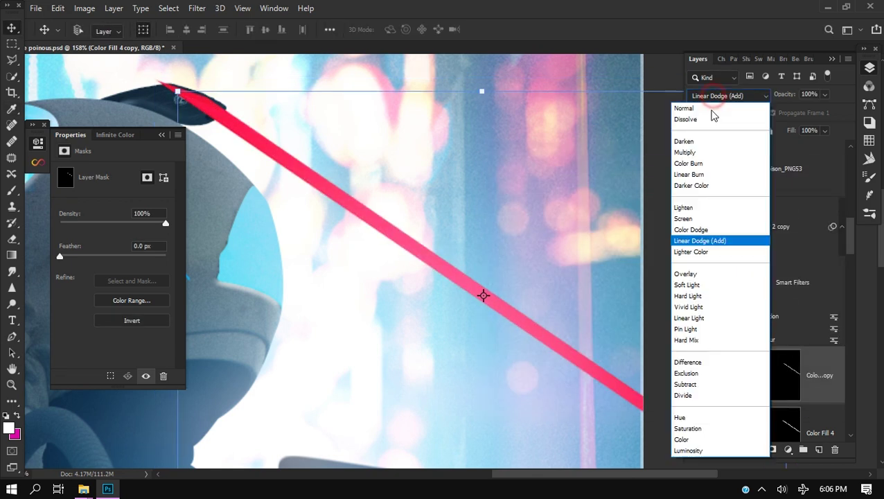
click(711, 310)
- Duplicate the dark red beam layer and recolor the upper duplicate crimson, about #df1839
drag(809, 372, 805, 379)
double_click(728, 354)
double_click(727, 354)
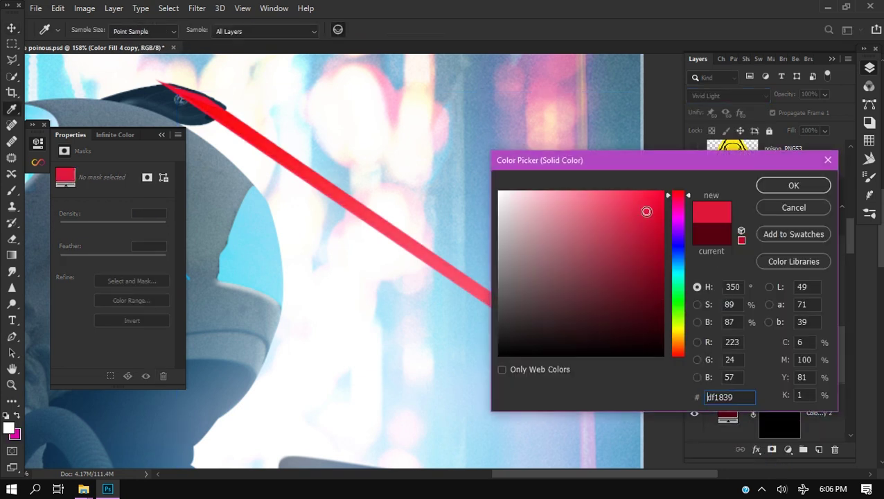
click(793, 183)
- Feather the crimson beam's mask by 4.0 px and set that layer's blend mode to Linear Light
click(779, 355)
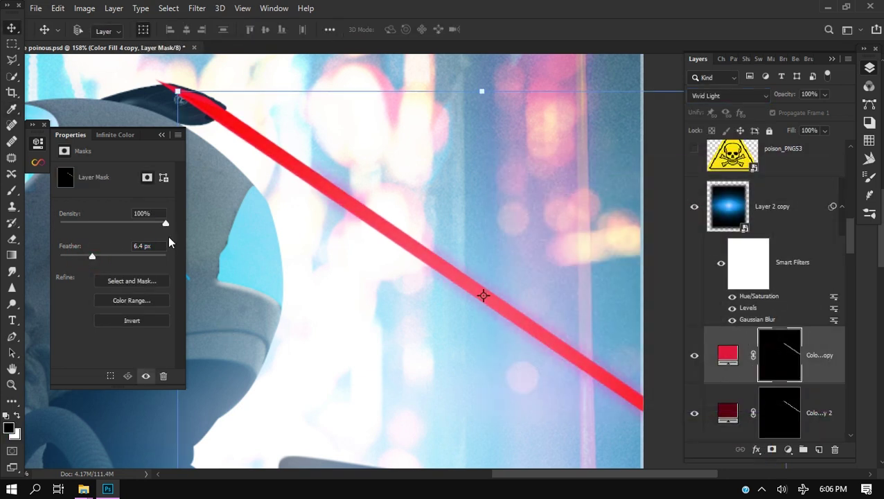
click(727, 96)
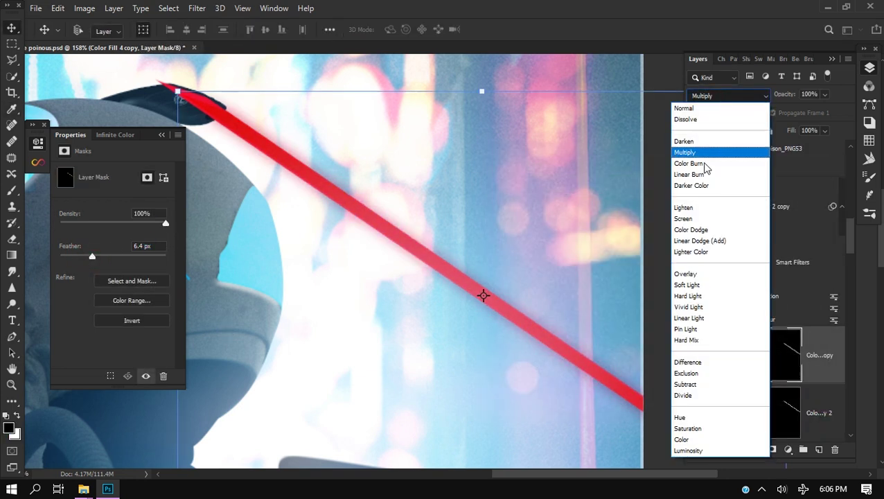
click(721, 318)
scroll(466, 263, down, 2)
- Feather the dark red beam layer's mask by 6.6 px
mouse_move(110, 256)
mouse_down()
mouse_move(130, 256)
mouse_move(76, 256)
mouse_move(100, 255)
mouse_move(93, 257)
mouse_up()
click(779, 415)
scroll(345, 247, down, 4)
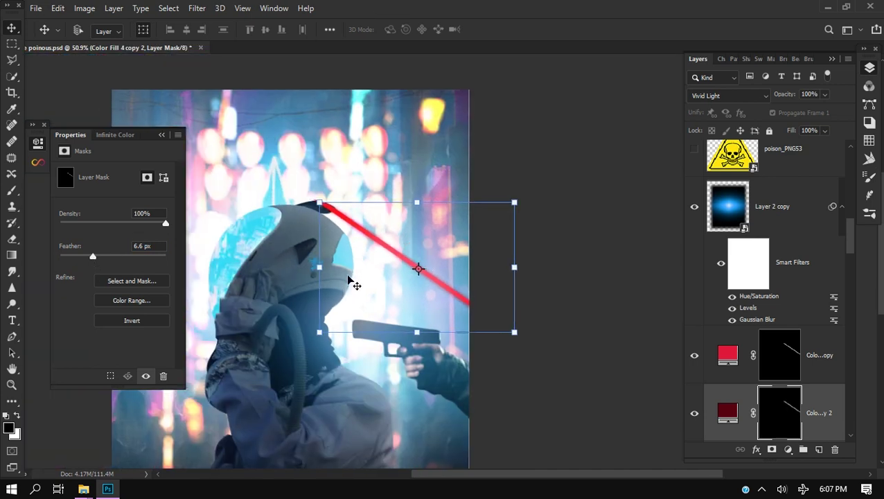
scroll(782, 229, down, 3)
- Select the crimson beam's mask and set up a Soft Round brush at 26 px and 0% hardness
click(782, 228)
scroll(325, 198, up, 8)
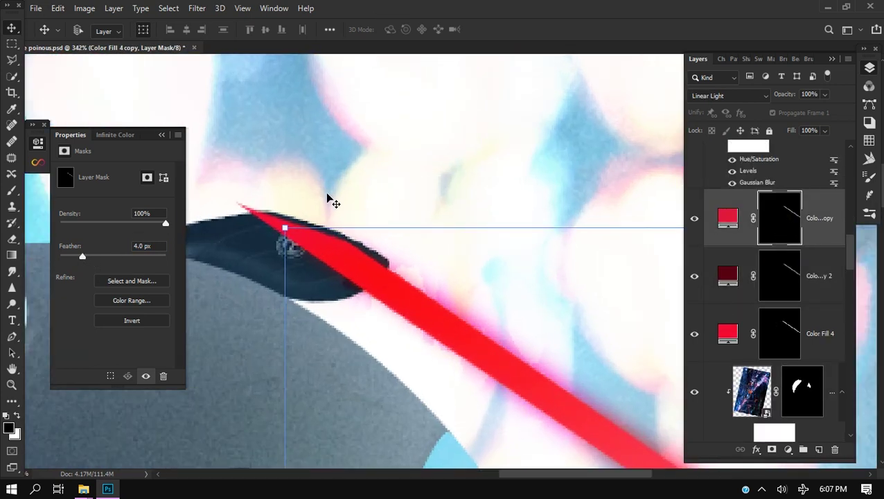
key(b)
right_click(211, 227)
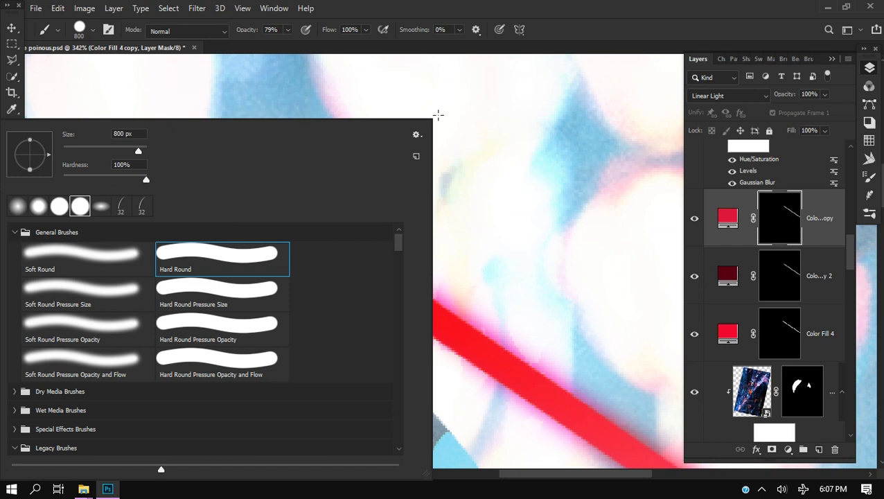
right_click(111, 229)
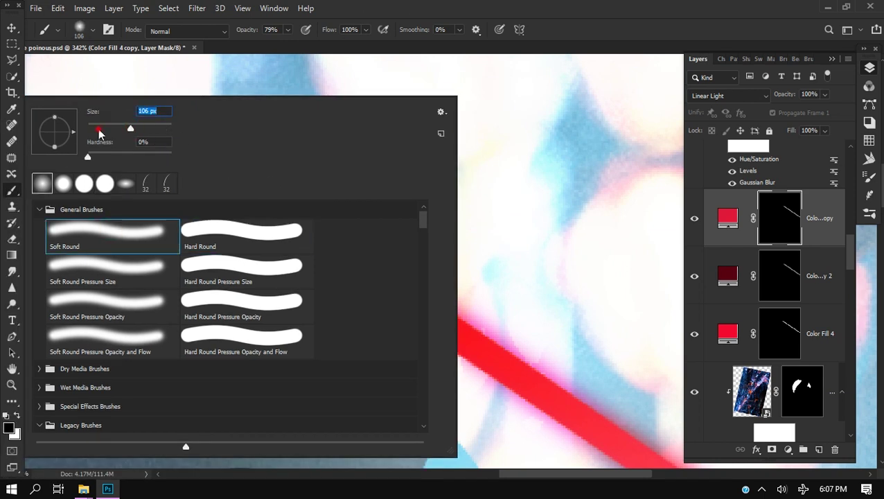
click(98, 129)
key(Return)
scroll(299, 236, up, 1)
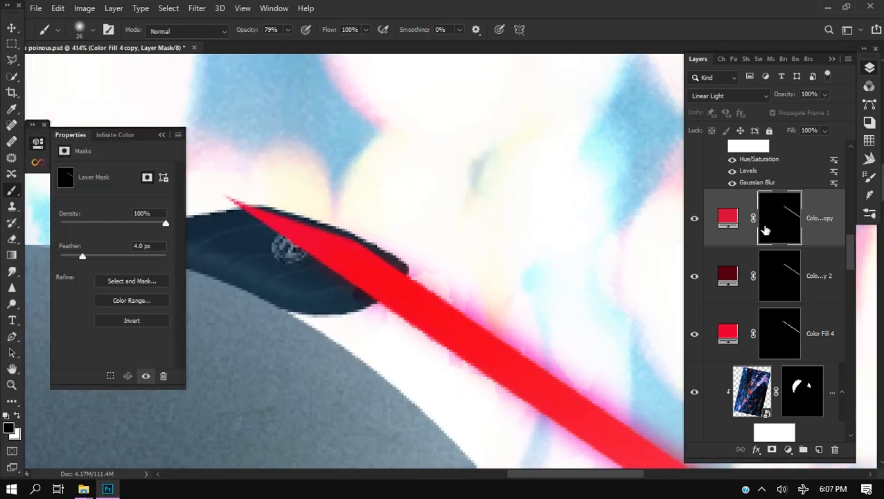
- Hide the two beam copies and paint black on the Color Fill 4 mask to erase the beam's tip over the helmet device
click(694, 219)
click(694, 275)
click(779, 334)
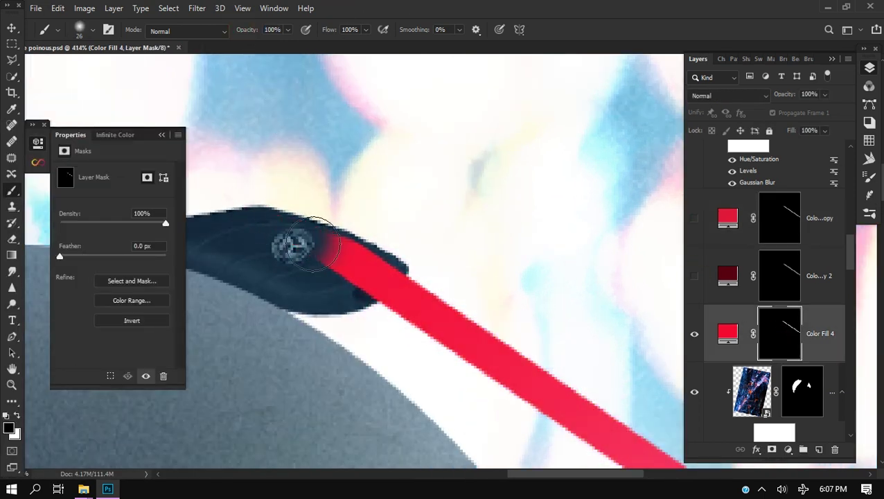
- Show the dark red and crimson beam layers again and mask out their tips over the helmet device
click(780, 276)
click(694, 276)
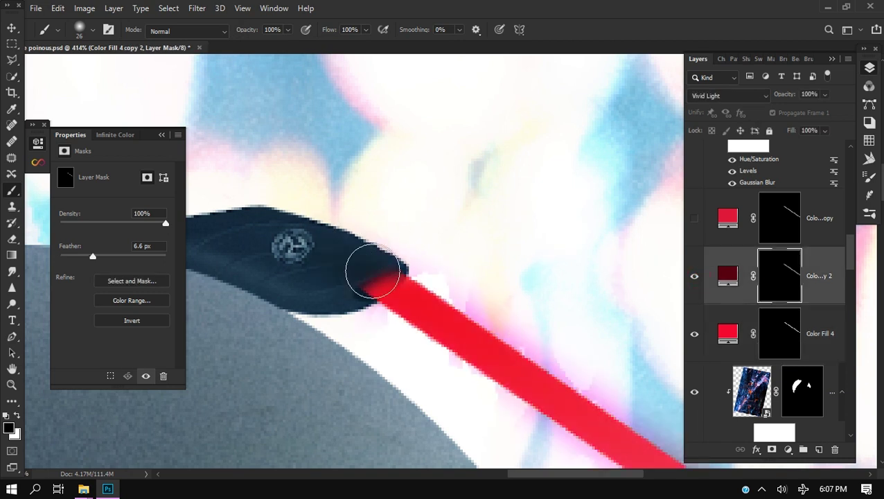
click(782, 228)
click(693, 219)
drag(350, 242, 372, 241)
- Duplicate the crimson beam layer and recolor the upper one white
key(ctrl+0)
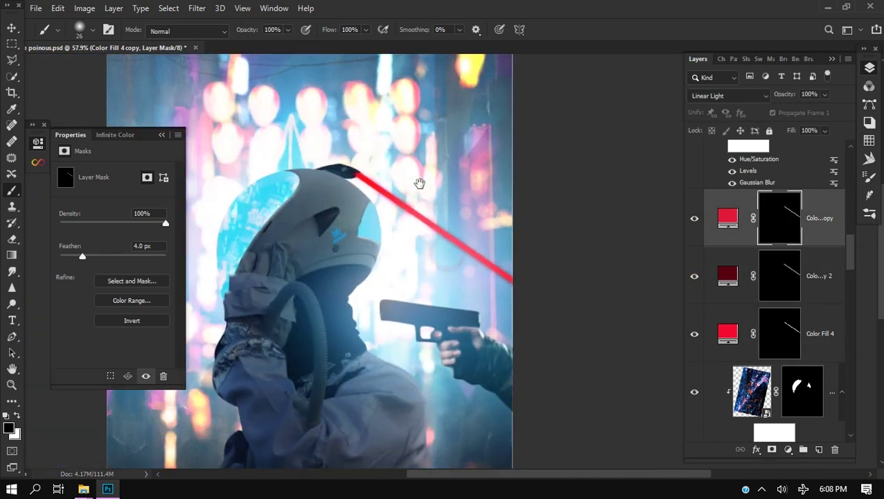
scroll(342, 221, up, 1)
drag(346, 221, 358, 219)
scroll(417, 247, down, 2)
drag(417, 247, 399, 247)
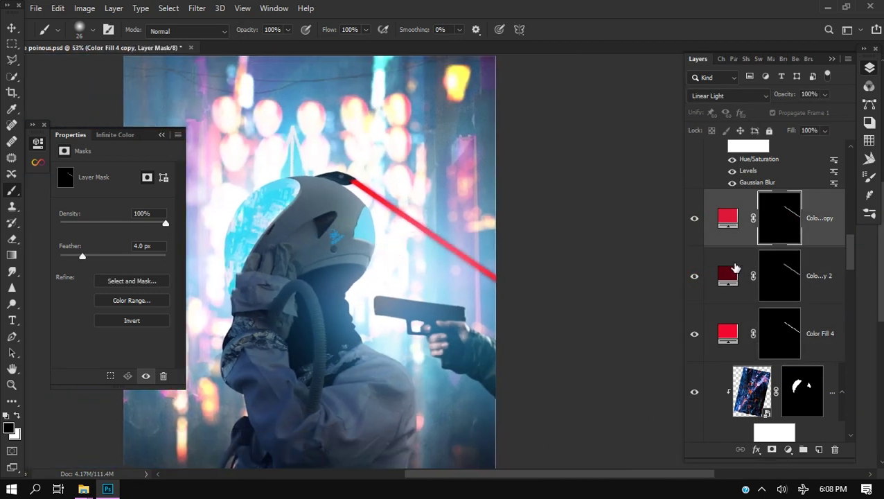
alt+drag(809, 227, 803, 242)
double_click(727, 217)
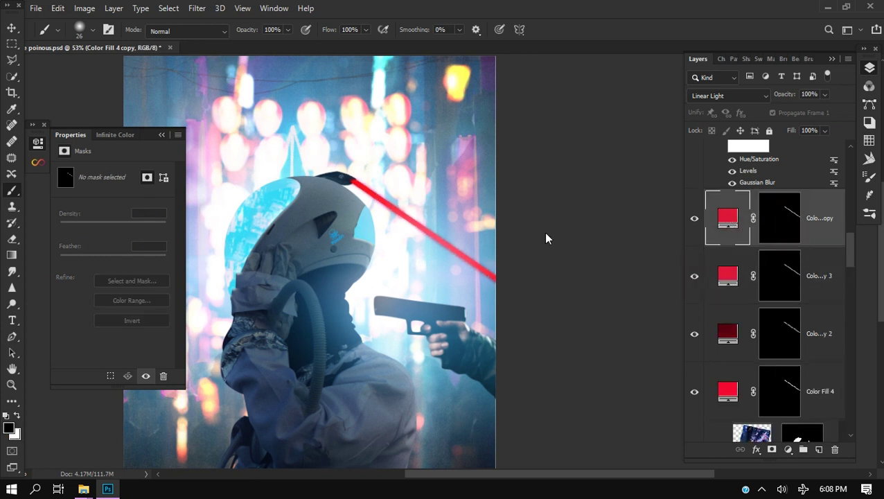
drag(515, 208, 488, 186)
click(771, 187)
- Set the white beam layer's blend mode to Lighter Color and its opacity to 85%
scroll(431, 190, up, 2)
click(729, 96)
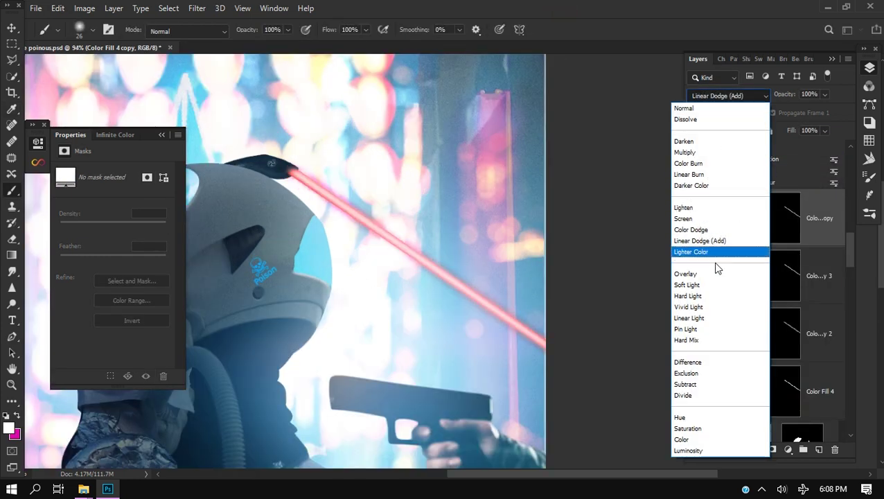
click(693, 251)
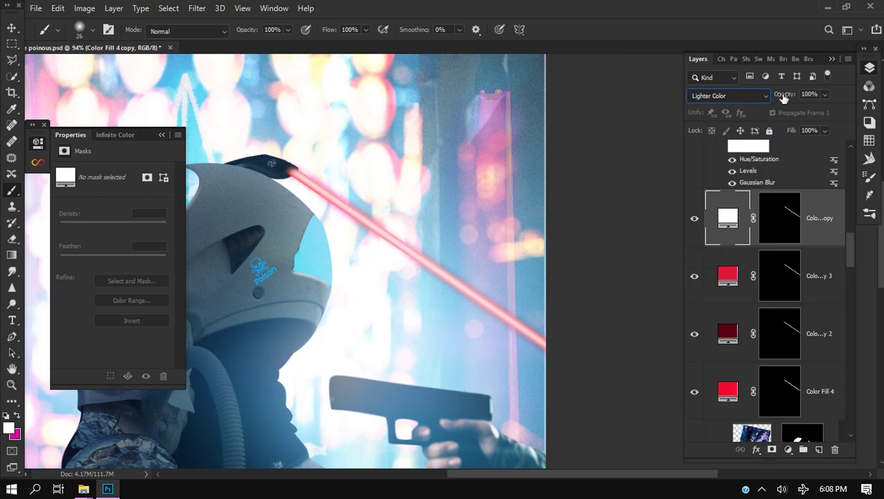
drag(781, 96, 769, 98)
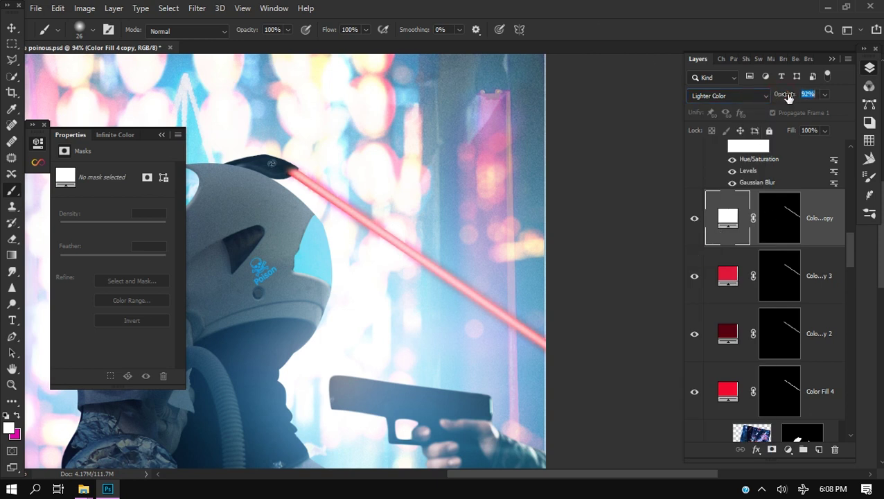
- Add a new layer and paint a soft glow at the beam's origin with a 15 px brush in the sampled beam color
click(818, 449)
scroll(294, 169, up, 6)
right_click(294, 169)
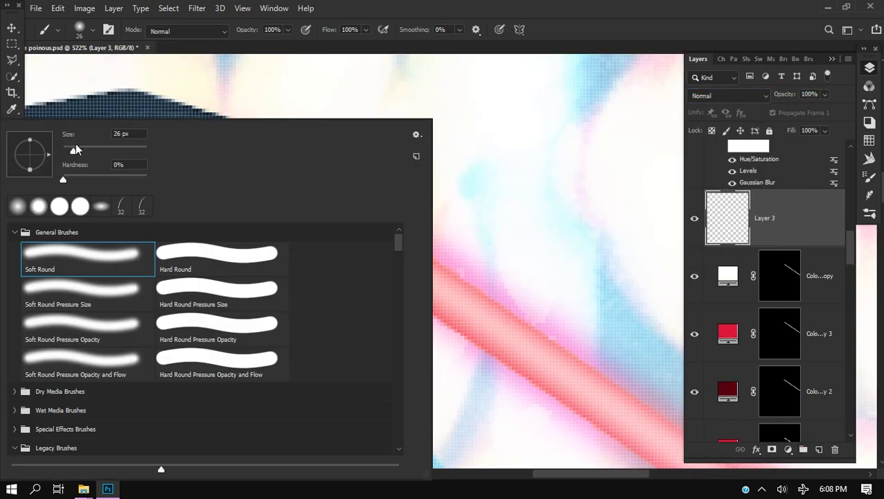
drag(76, 149, 71, 150)
click(115, 107)
scroll(267, 192, up, 1)
alt+click(271, 195)
drag(270, 195, 279, 191)
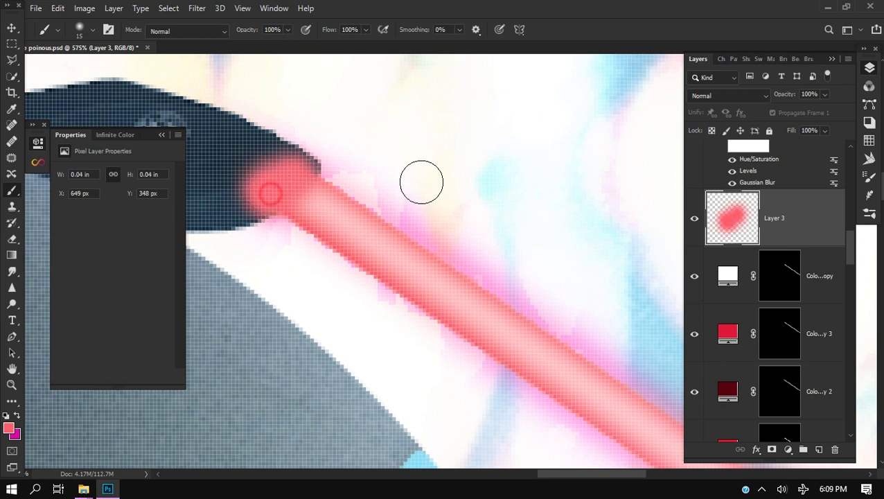
- Try the Color Dodge blend mode on the painted glow layer
click(727, 95)
click(710, 228)
scroll(442, 178, down, 5)
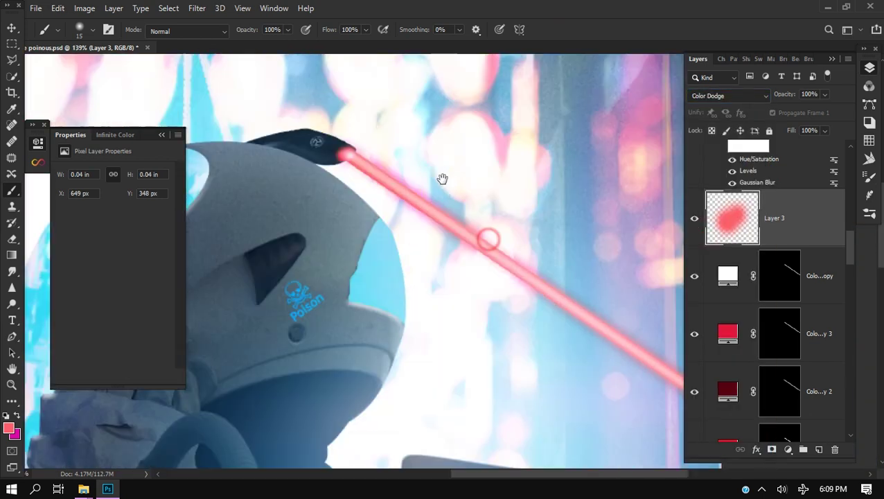
- Set the glow layer's blend mode to Lighter Color and its opacity to 72%
click(727, 95)
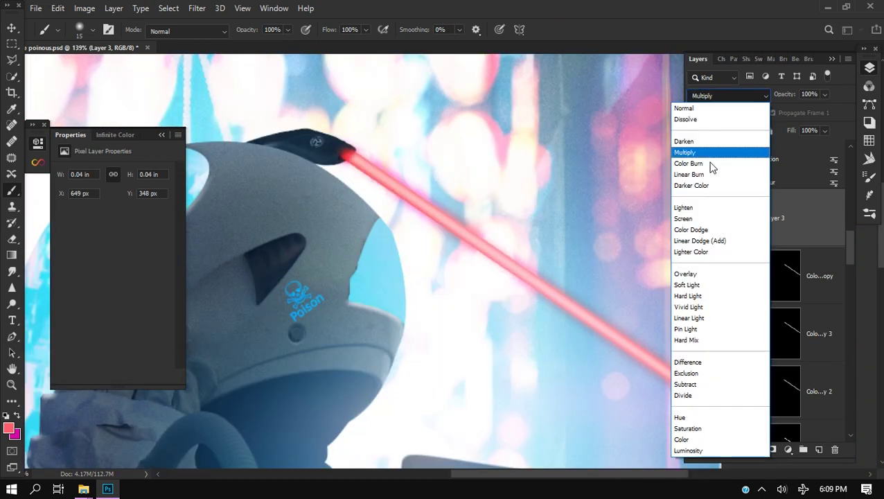
click(712, 251)
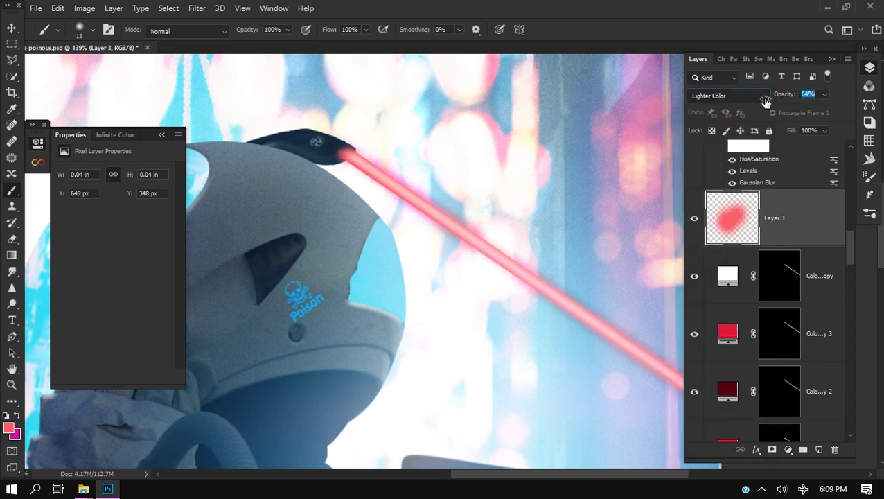
scroll(483, 152, down, 6)
scroll(479, 173, up, 2)
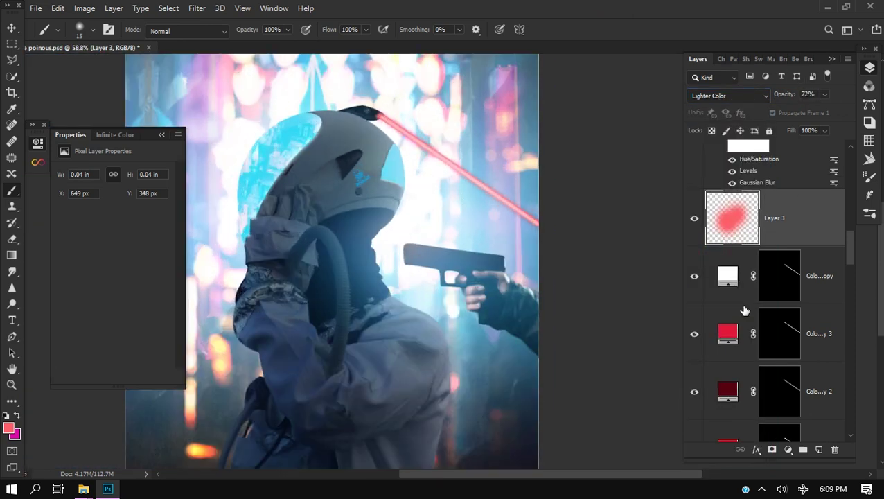
- Apply a Motion Blur at a -28° angle with a short distance to the white beam layer's mask
click(770, 277)
scroll(482, 178, up, 3)
click(197, 7)
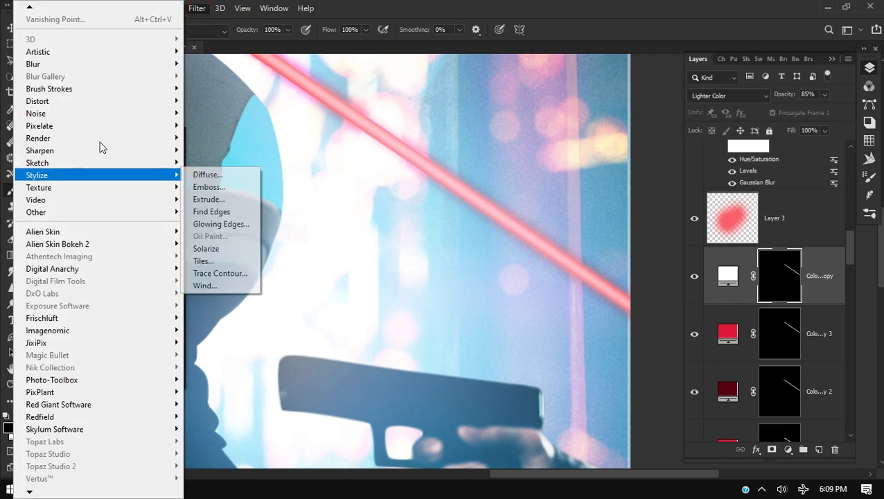
mouse_move(42, 78)
click(227, 137)
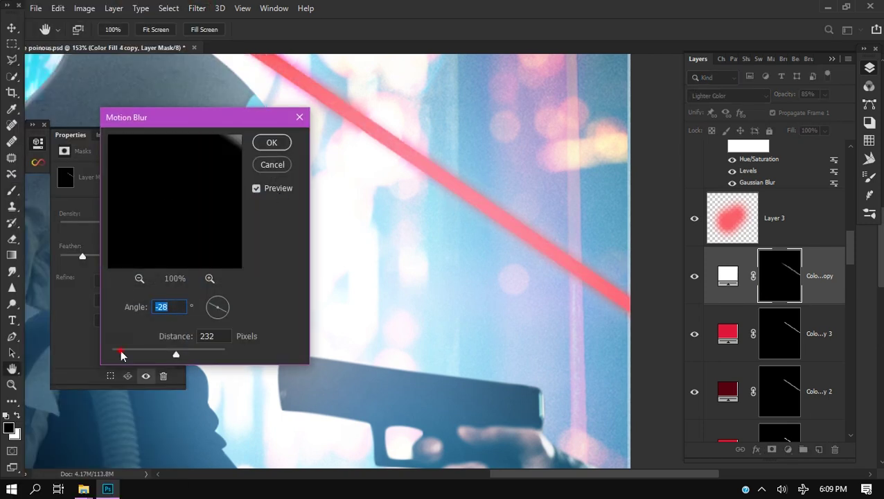
click(121, 354)
click(272, 144)
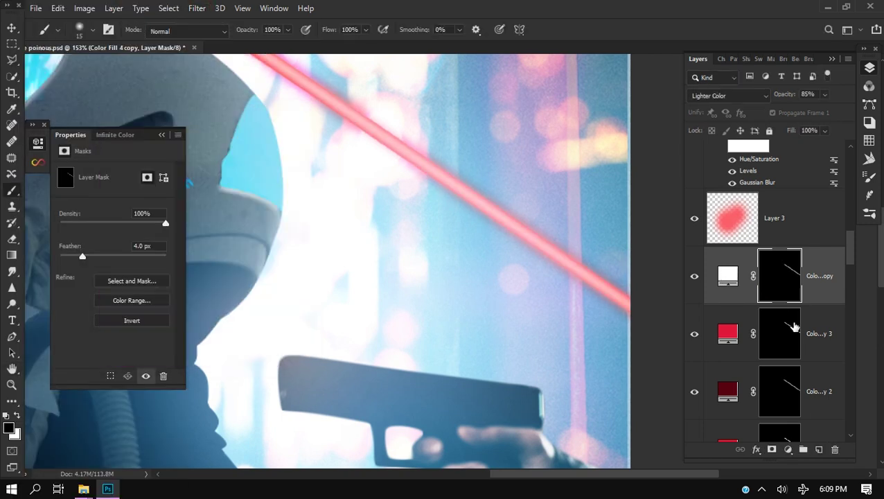
click(779, 333)
scroll(503, 329, down, 5)
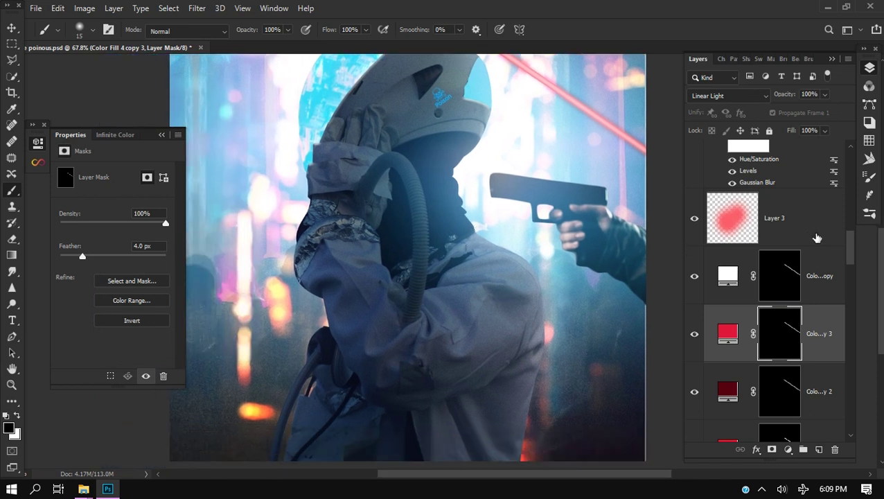
scroll(778, 360, down, 2)
scroll(525, 369, down, 2)
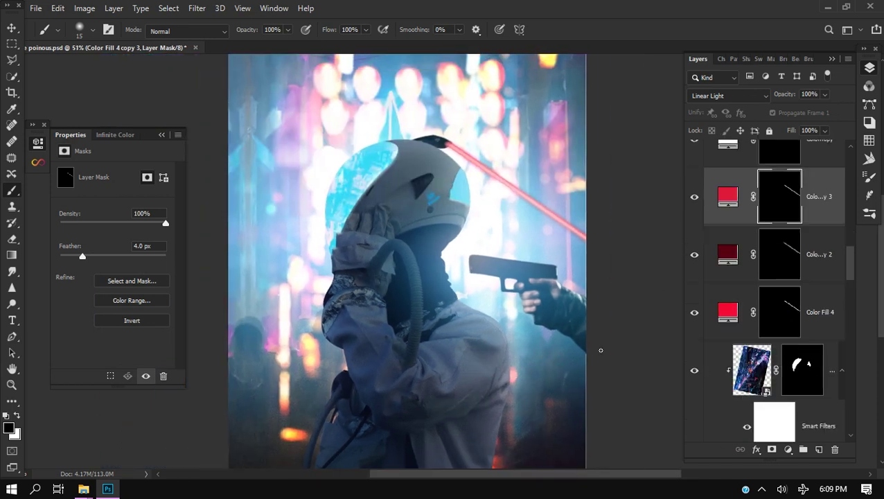
scroll(368, 348, down, 1)
scroll(368, 348, right, 2)
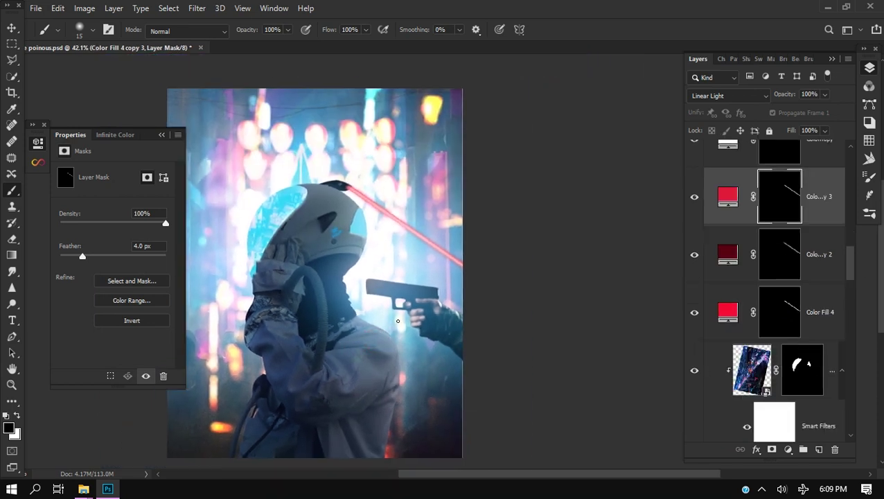
- Duplicate the clipped city photo layer and delete the copy's layer mask
click(798, 373)
key(ctrl+j)
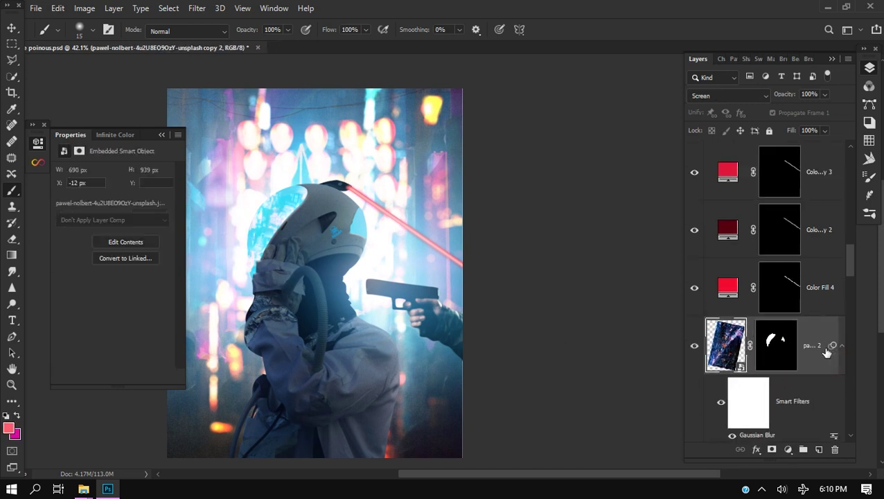
click(781, 352)
right_click(780, 352)
click(683, 373)
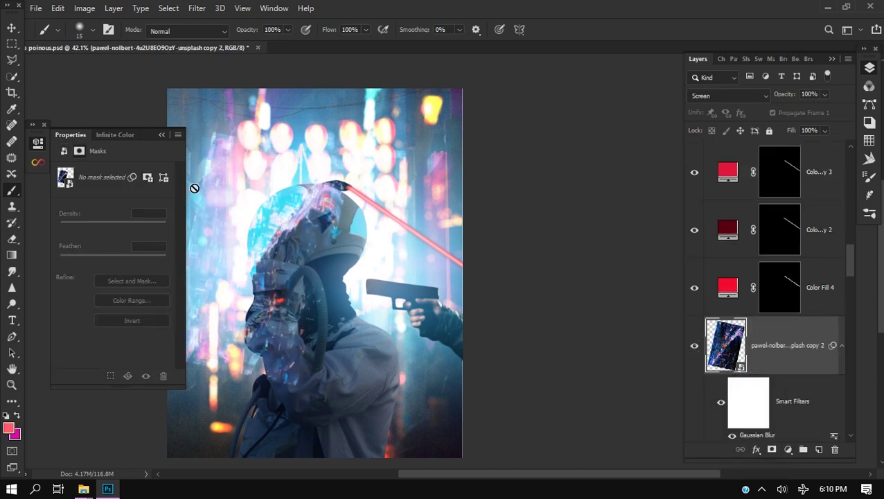
- Reposition the city photo copy over the helmet and clip it to the layer below
key(v)
scroll(299, 280, up, 3)
key(ctrl+t)
drag(312, 230, 434, 301)
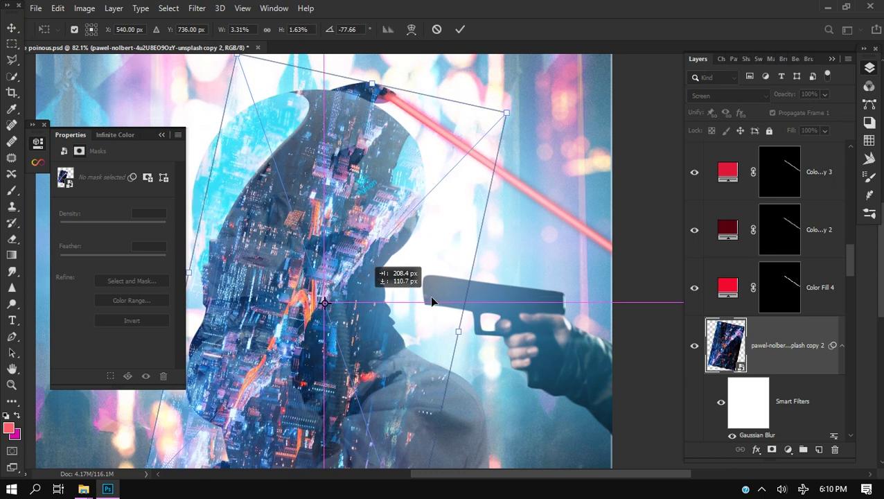
key(Return)
key(Escape)
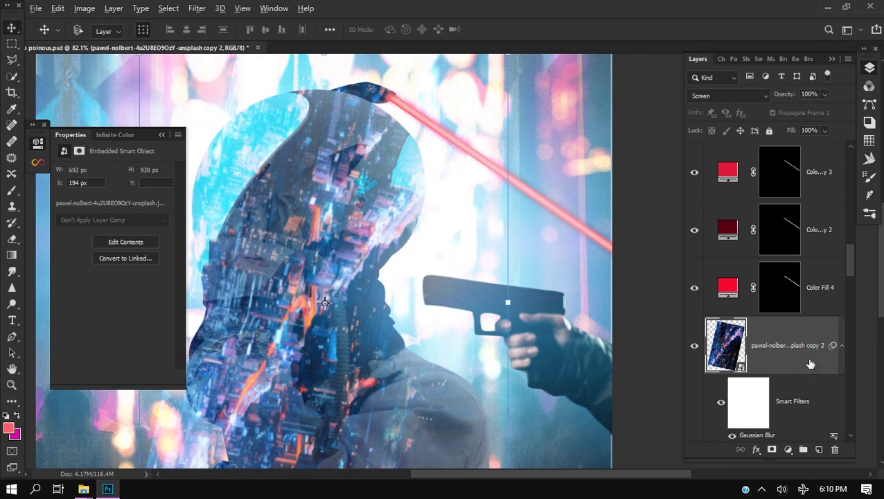
right_click(809, 363)
click(675, 282)
drag(395, 260, 465, 277)
- Add a black mask to the city photo copy and load the cyan fill layer's mask as a selection
click(772, 450)
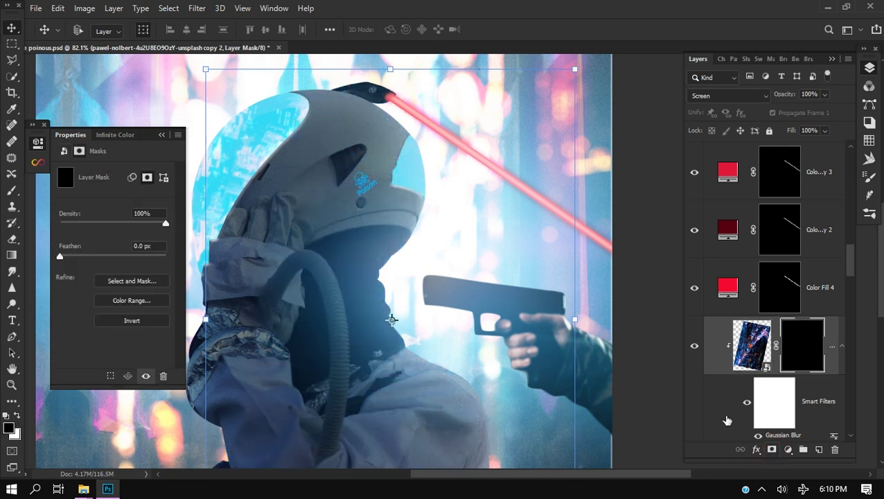
scroll(389, 166, up, 5)
scroll(785, 329, down, 5)
scroll(786, 330, up, 3)
ctrl+click(807, 330)
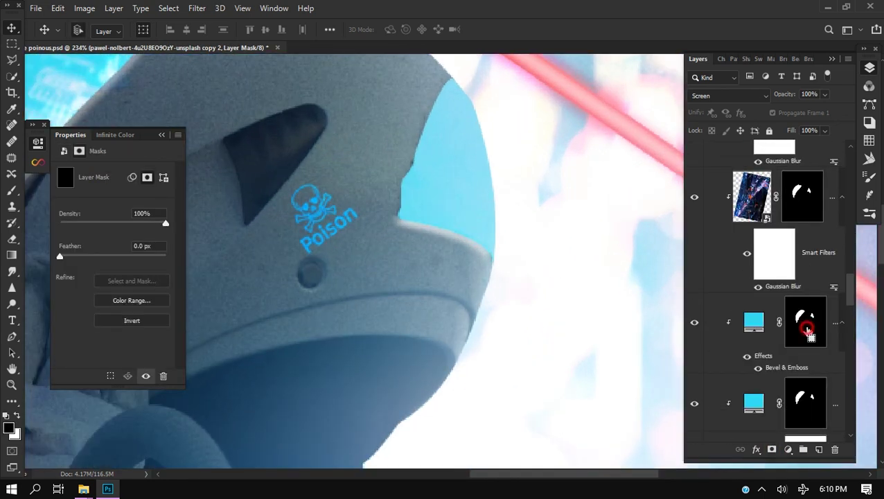
scroll(470, 177, up, 4)
key(b)
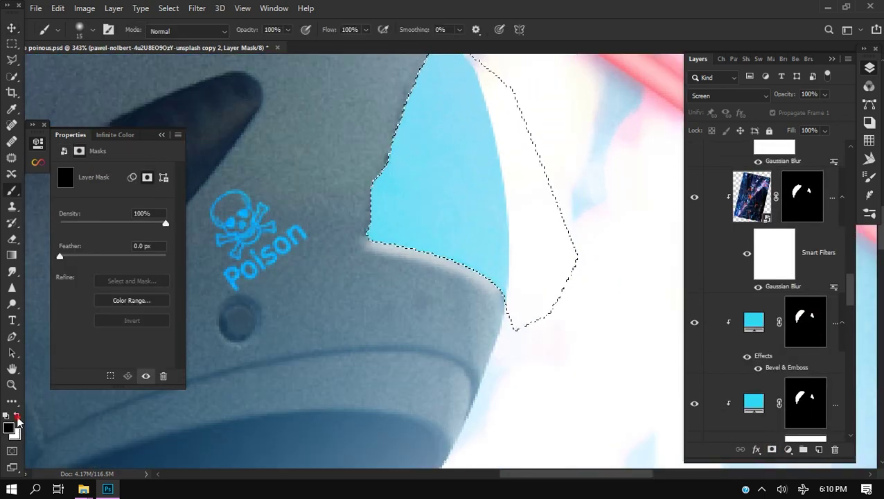
- Paint white with a 181 px soft brush inside the selection to reveal the city in the helmet's front opening, and deselect
click(18, 420)
right_click(245, 161)
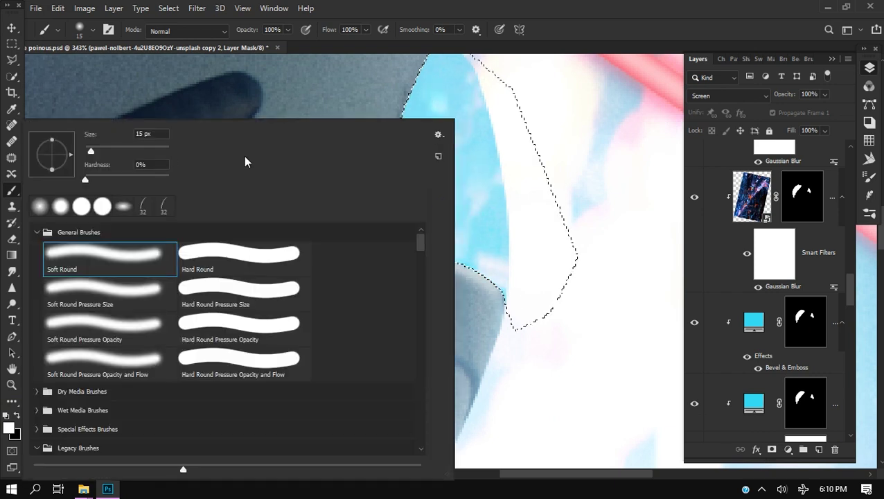
drag(90, 151, 103, 151)
click(355, 8)
click(478, 172)
click(458, 201)
scroll(360, 407, down, 3)
click(470, 304)
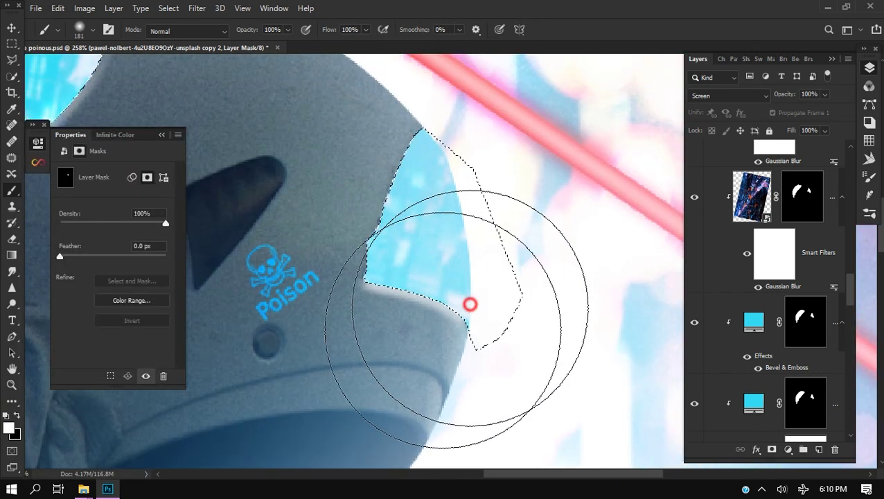
click(470, 303)
scroll(426, 294, down, 6)
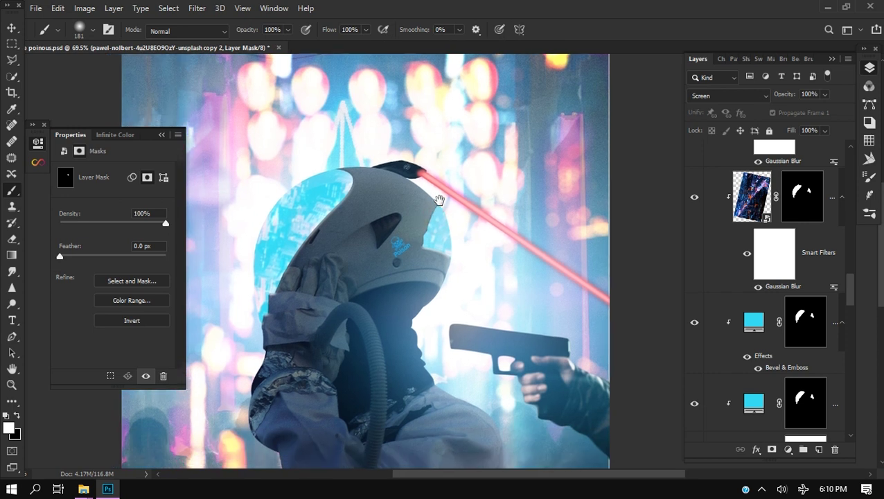
- Move the galaxy image layer just above Layer 3, show it, and set its blend mode to Screen
scroll(489, 320, up, 2)
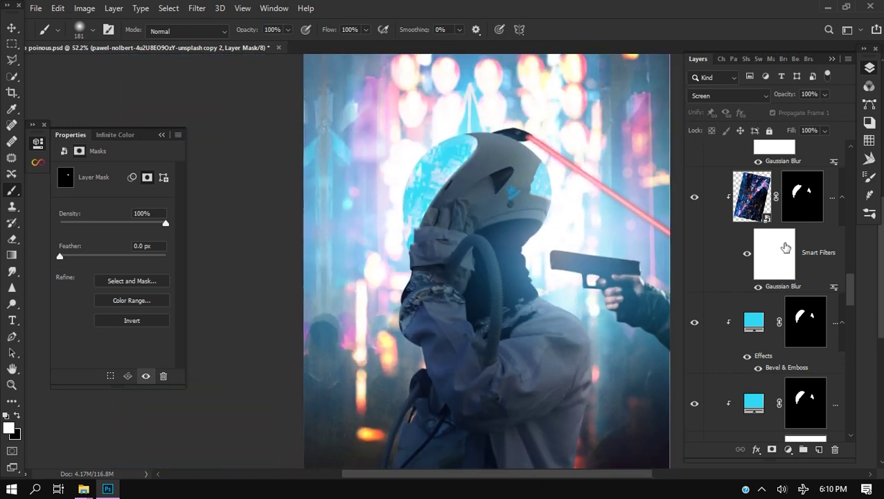
scroll(795, 234, up, 5)
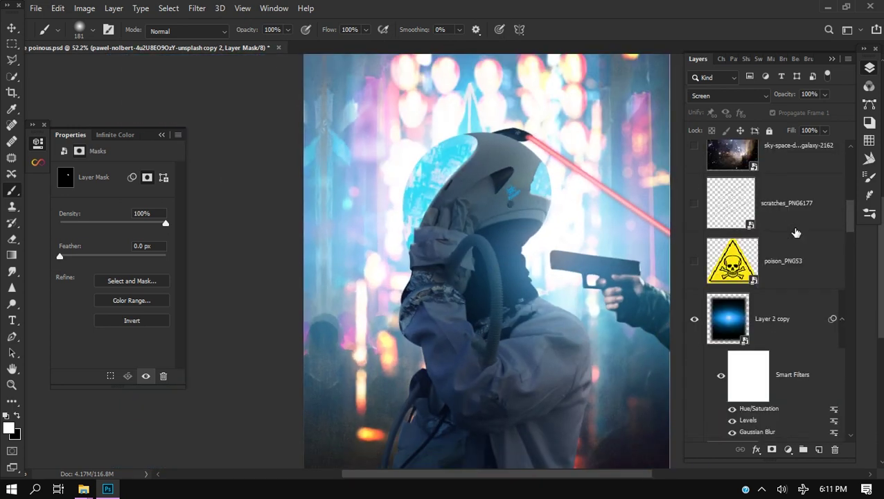
drag(789, 164, 785, 325)
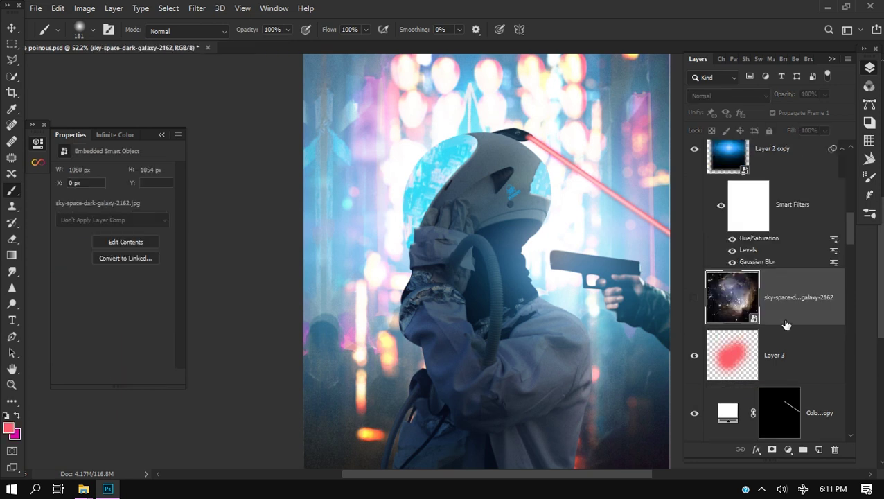
click(728, 96)
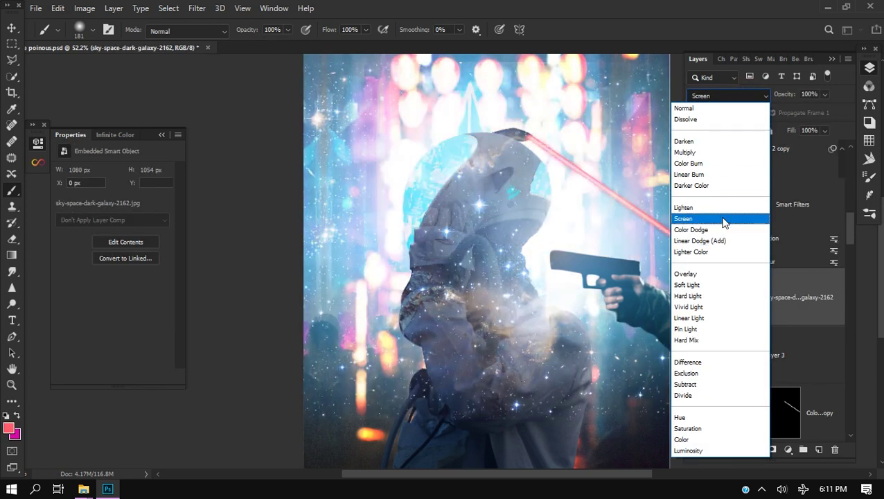
click(723, 219)
- Move the galaxy image toward the upper-left corner of the artwork
click(12, 29)
drag(534, 297, 430, 193)
scroll(511, 305, down, 3)
- Puppet Warp the galaxy image with pins across the background and helmet, bending it, and apply the warp
click(83, 9)
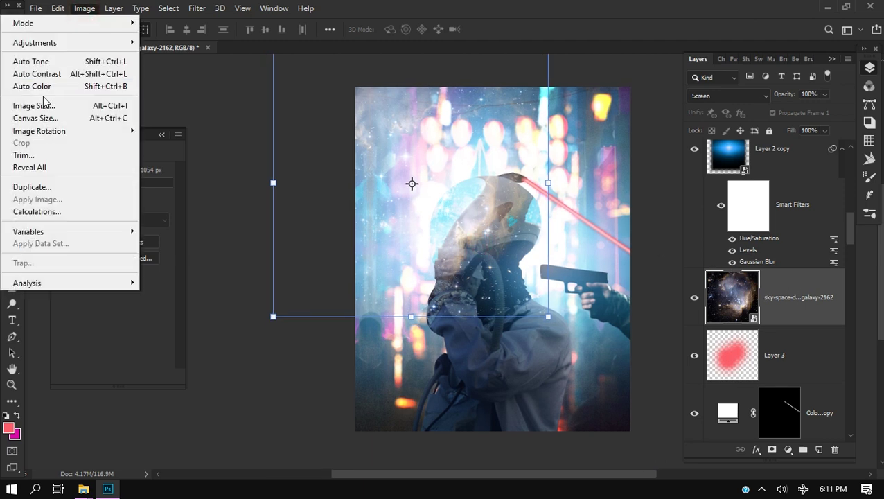
mouse_move(55, 10)
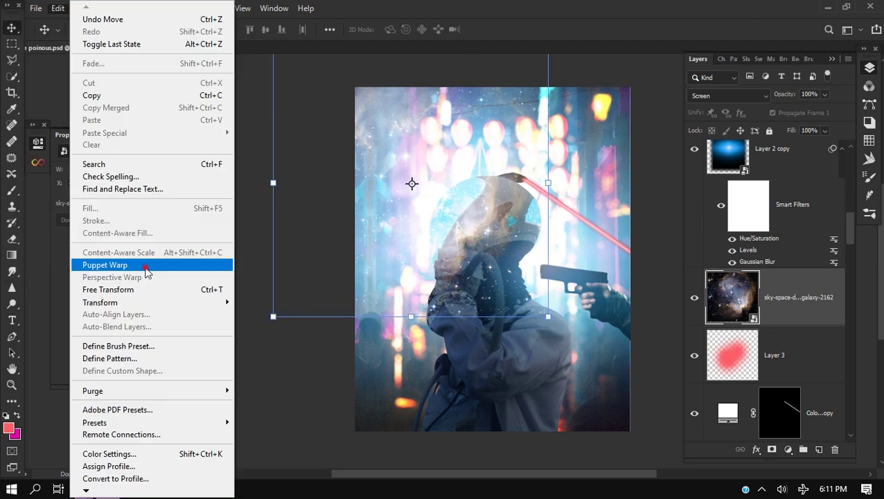
click(145, 269)
scroll(457, 212, up, 8)
click(513, 233)
scroll(513, 231, down, 5)
drag(503, 218, 540, 253)
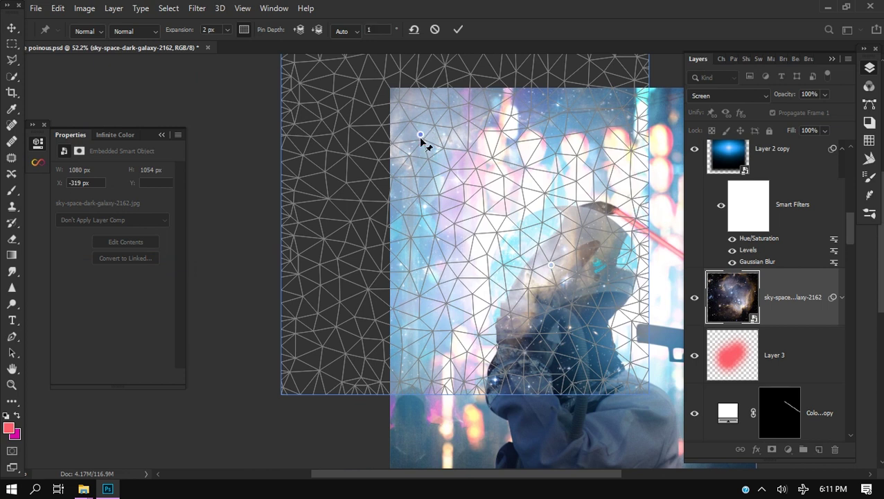
mouse_move(420, 134)
mouse_down()
mouse_move(414, 147)
mouse_move(406, 142)
mouse_up()
click(478, 291)
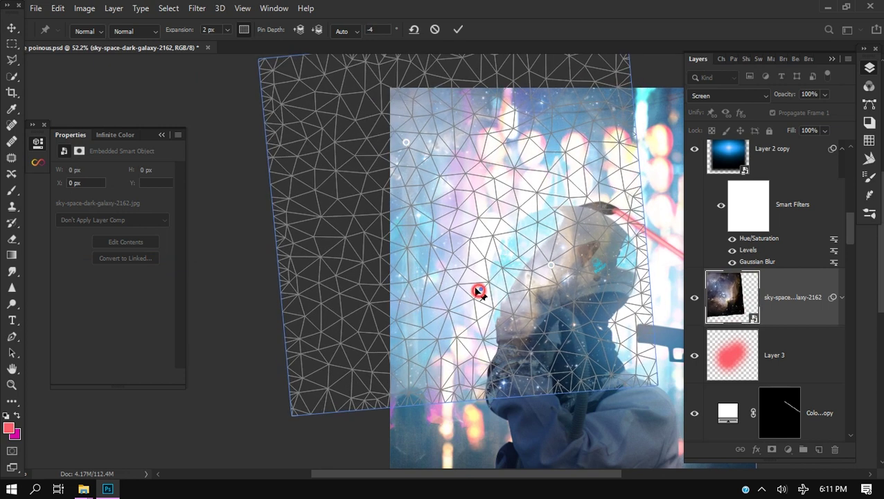
drag(478, 291, 461, 266)
drag(556, 166, 535, 201)
drag(436, 261, 443, 230)
click(483, 145)
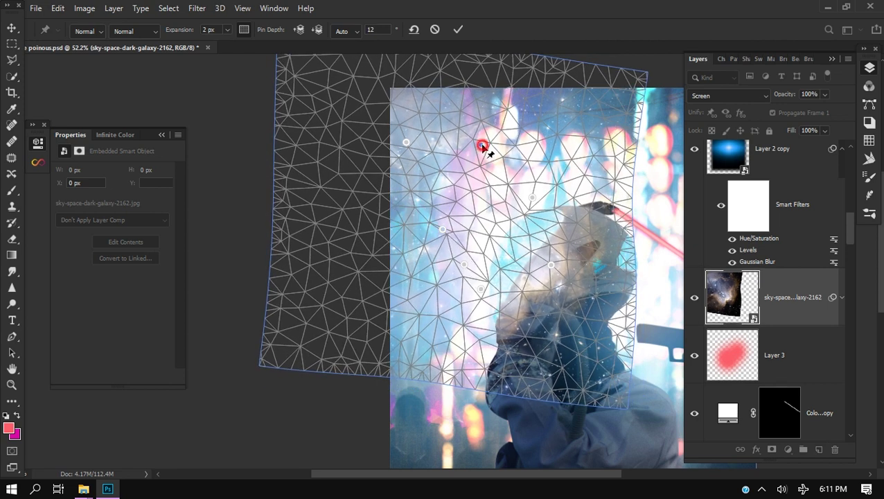
drag(482, 147, 475, 174)
click(457, 29)
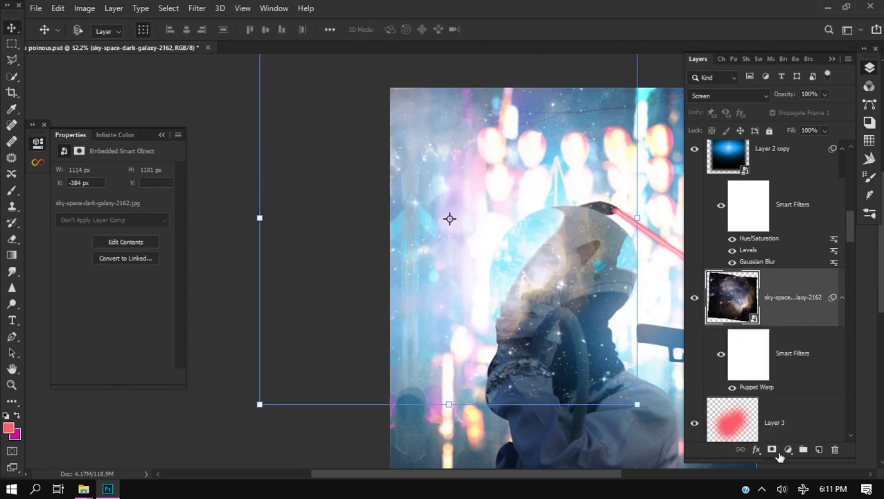
- Add a layer mask to the galaxy and paint black with a 325 px soft brush to clear it from the astronaut
click(772, 449)
key(b)
right_click(503, 310)
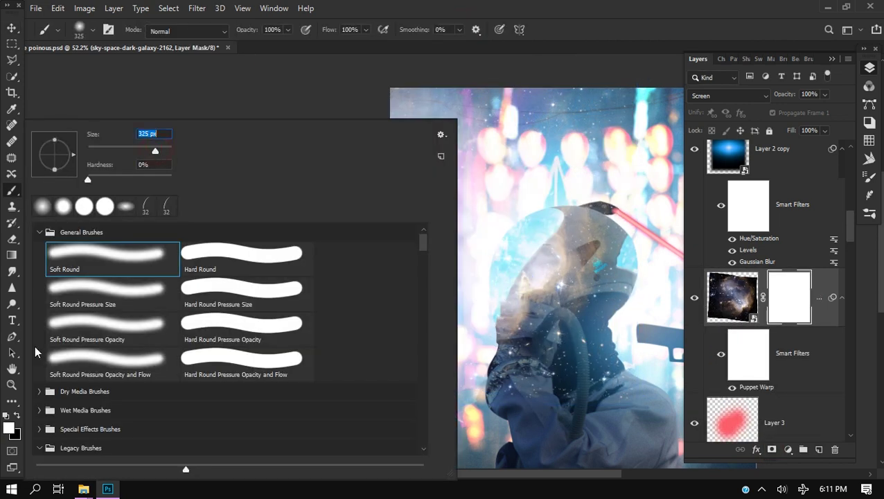
click(16, 415)
drag(574, 168, 527, 186)
mouse_move(560, 266)
mouse_down()
mouse_move(502, 315)
mouse_move(475, 381)
mouse_up()
drag(609, 197, 551, 158)
drag(388, 84, 279, 81)
mouse_move(414, 428)
mouse_down()
mouse_move(314, 305)
mouse_move(279, 215)
mouse_up()
mouse_move(359, 336)
mouse_down()
mouse_move(379, 206)
mouse_move(464, 128)
mouse_move(599, 374)
mouse_up()
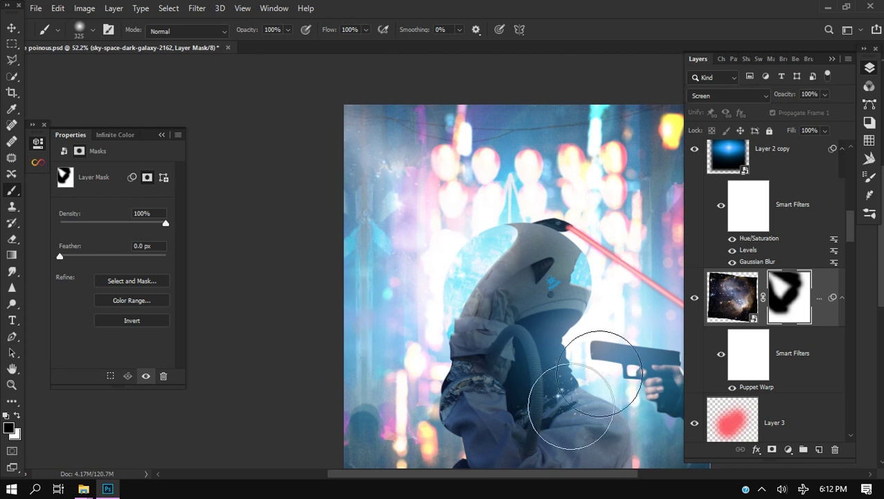
- Add a new layer above the galaxy and paint a soft light-cyan glow in the artwork's upper-left corner using a sampled color
click(818, 450)
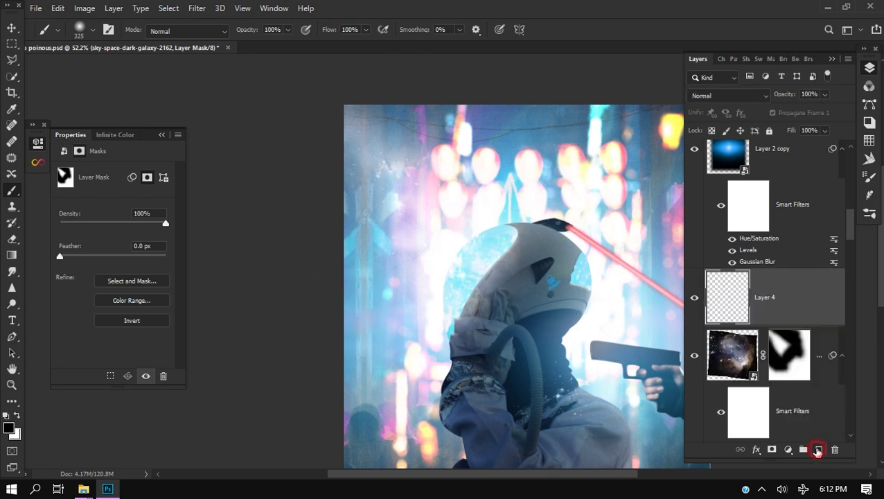
alt+click(503, 237)
mouse_move(470, 272)
mouse_down()
mouse_move(423, 236)
mouse_move(438, 272)
mouse_move(472, 237)
mouse_move(415, 152)
mouse_up()
- Set the cyan glow layer's blend mode to Linear Dodge (Add) and its opacity to 17%
click(727, 96)
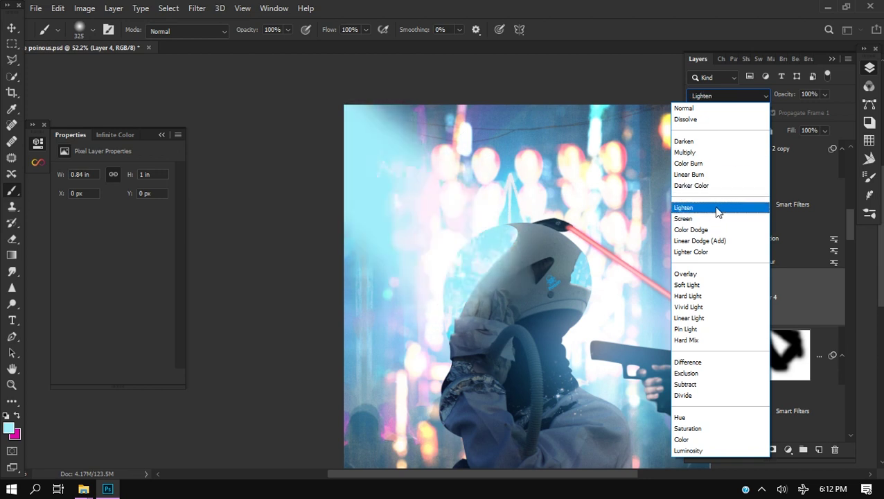
click(717, 240)
drag(782, 94, 665, 99)
scroll(559, 270, down, 2)
- Add a Curves adjustment clipped to the bg group and pull its midtones down at input 164 to darken the background
scroll(761, 360, down, 10)
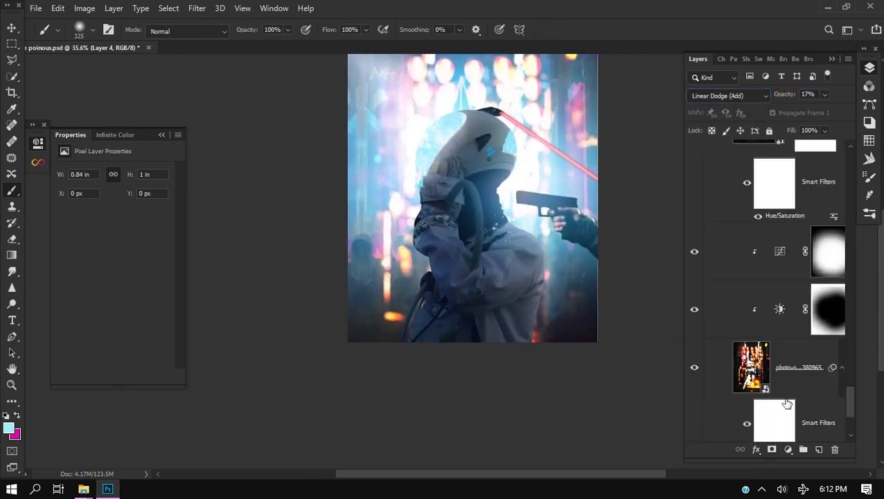
click(708, 316)
click(734, 317)
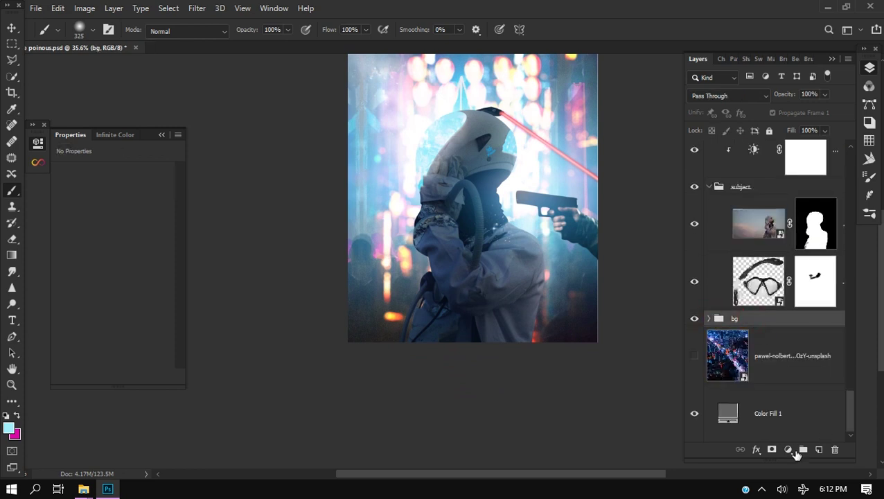
click(788, 449)
click(692, 292)
alt+click(823, 365)
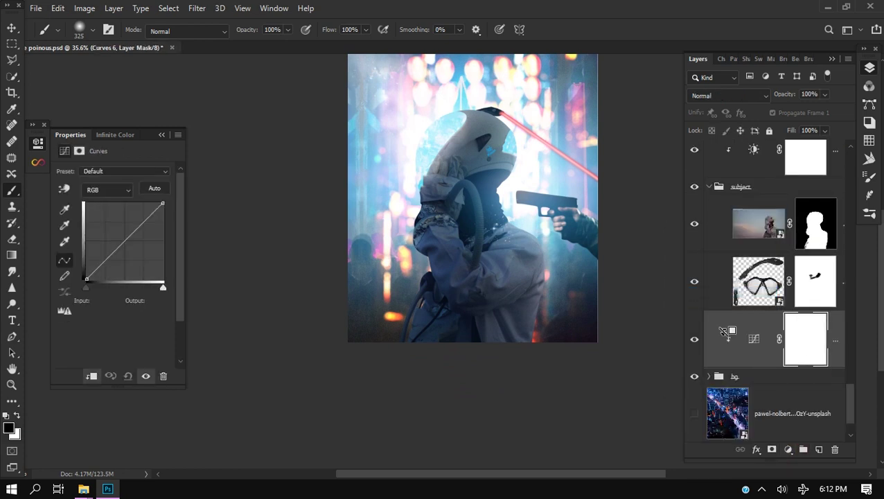
drag(131, 246, 136, 244)
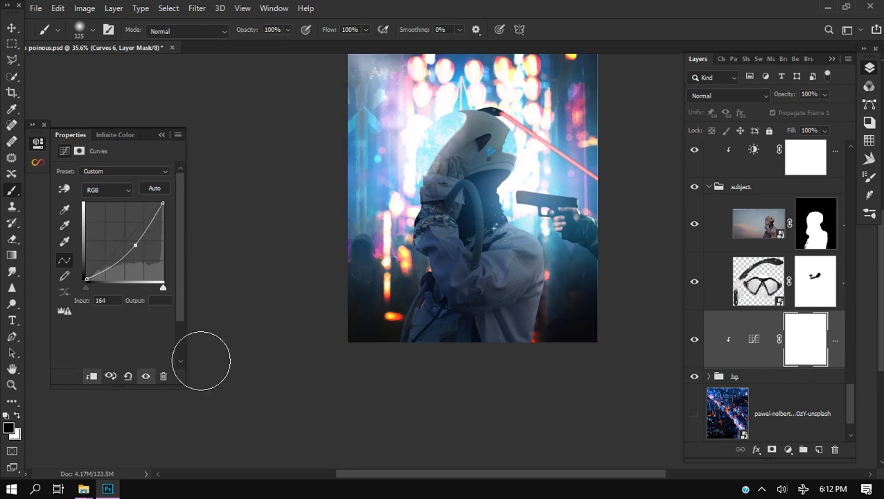
- Invert the Curves layer's mask to black and set the soft brush's opacity to 33%
click(79, 150)
click(135, 320)
right_click(365, 189)
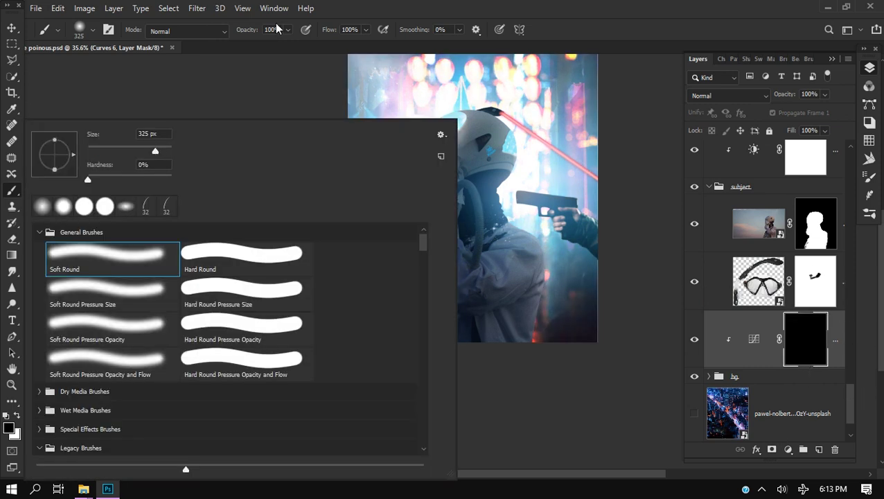
drag(245, 30, 209, 34)
- Paint white on the Curves mask with a 700 px soft brush along the artwork's sides to darken them, and save the document
drag(399, 297, 459, 180)
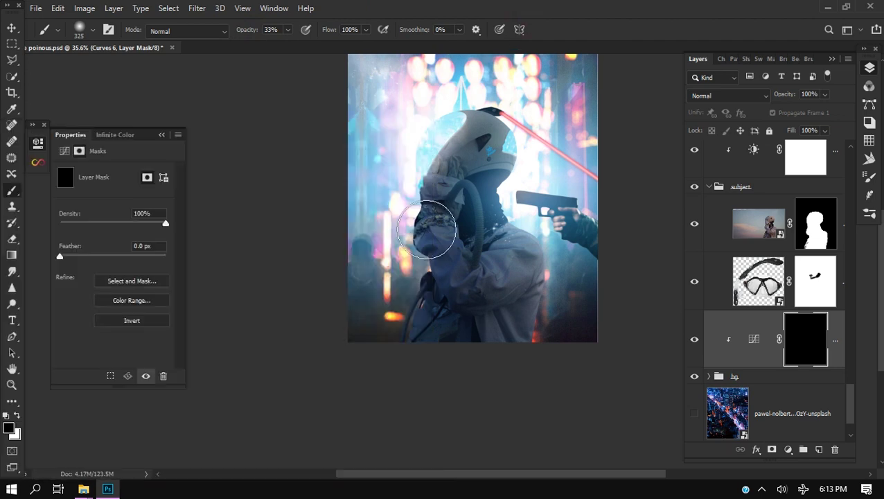
drag(389, 288, 382, 333)
click(386, 321)
mouse_move(574, 328)
mouse_down()
mouse_move(570, 187)
mouse_move(552, 111)
mouse_up()
drag(360, 268, 363, 358)
scroll(361, 329, up, 2)
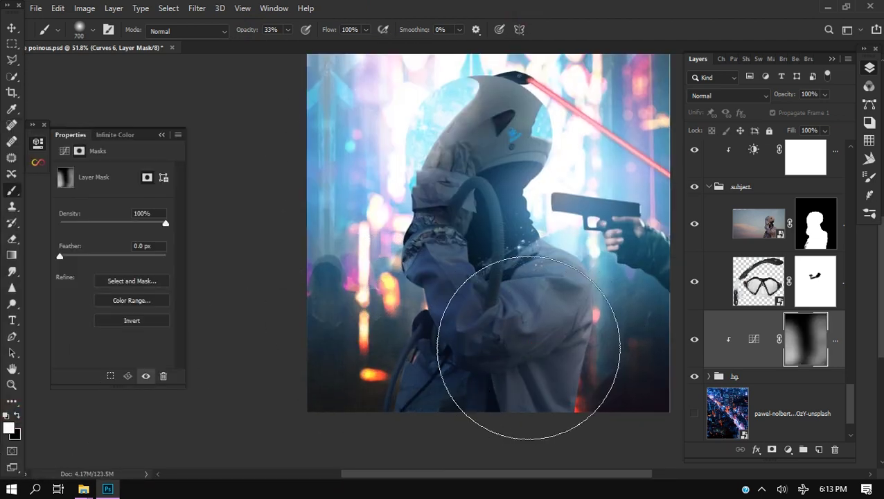
key(ctrl+s)
- Paint more white on the Curves mask across the lower part of the artwork to deepen the darkening there
drag(550, 352, 433, 352)
drag(513, 349, 572, 422)
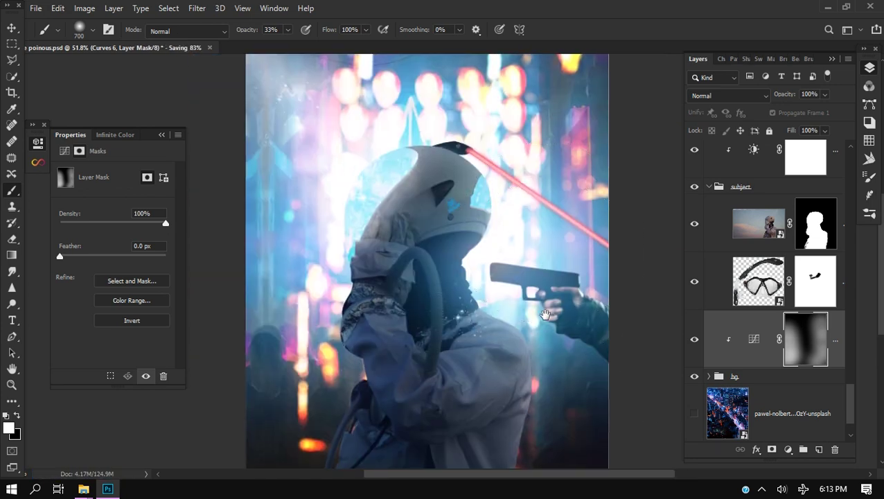
drag(535, 335, 536, 128)
mouse_move(288, 275)
mouse_down()
mouse_move(300, 334)
mouse_move(330, 381)
mouse_up()
drag(436, 357, 410, 331)
mouse_move(390, 382)
mouse_down()
mouse_move(445, 381)
mouse_move(327, 102)
mouse_move(461, 378)
mouse_up()
scroll(449, 379, down, 1)
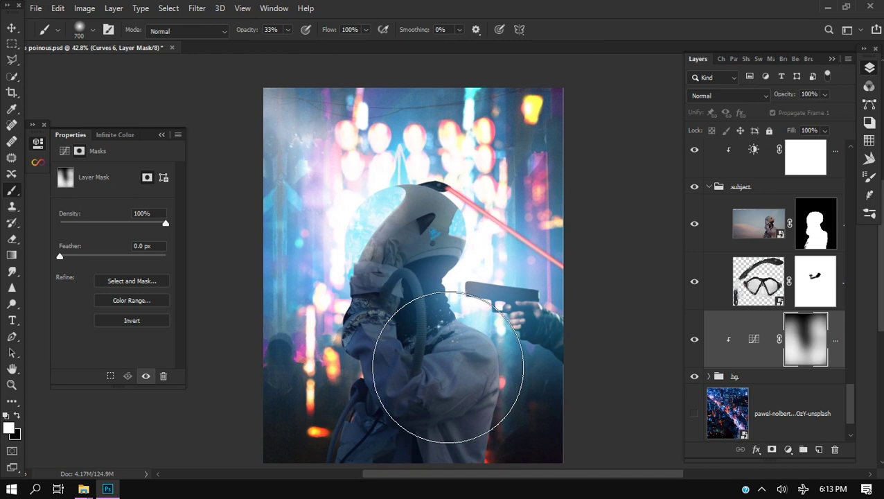
- Extend the white painting on the Curves mask lightly around the helmet and over the upper background
mouse_move(469, 296)
mouse_down()
mouse_move(408, 394)
mouse_move(272, 377)
mouse_move(342, 369)
mouse_move(298, 329)
mouse_move(293, 290)
mouse_up()
scroll(340, 374, up, 2)
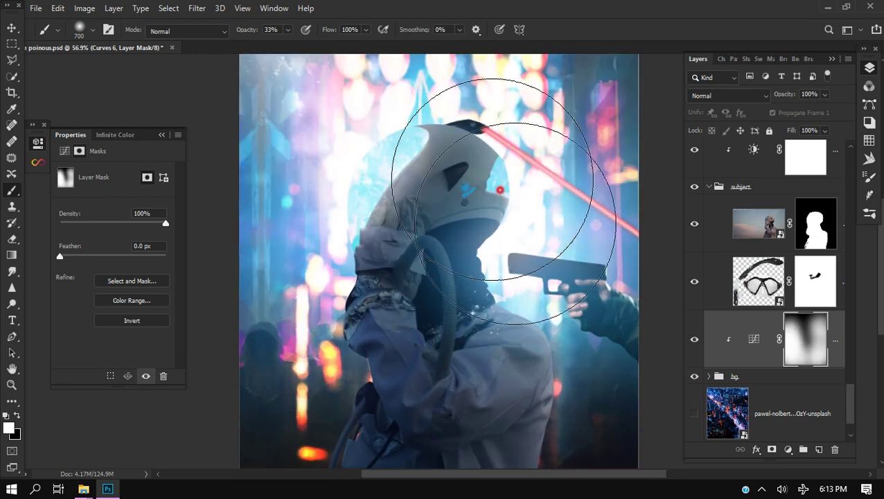
scroll(450, 159, down, 1)
mouse_move(476, 154)
mouse_down()
mouse_move(394, 143)
mouse_move(453, 259)
mouse_up()
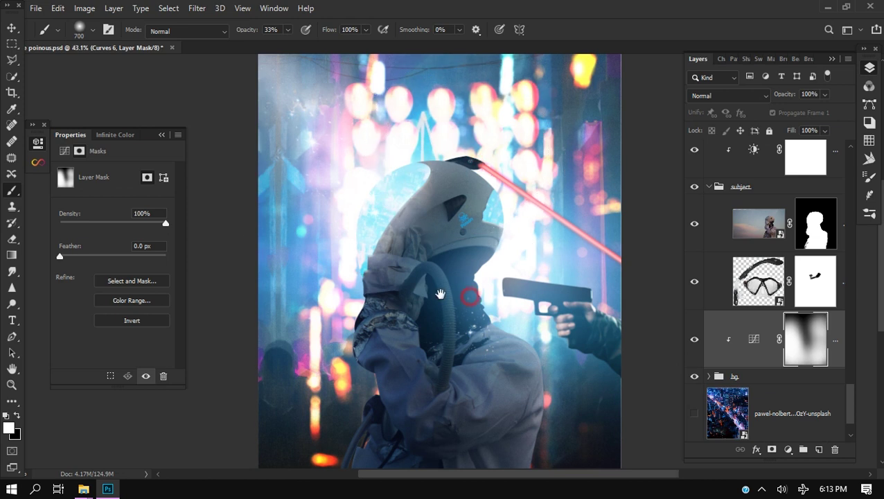
scroll(440, 293, down, 2)
scroll(798, 282, up, 6)
scroll(798, 283, down, 4)
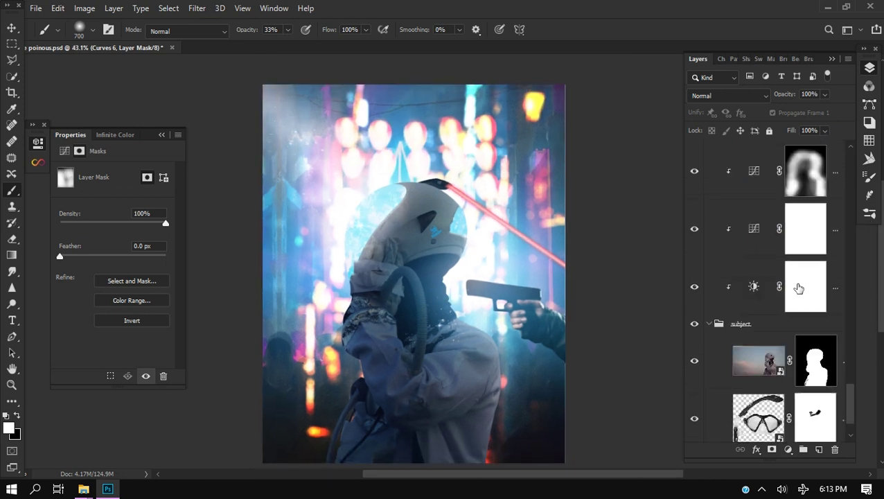
- Add a Brightness/Contrast adjustment clipped to the bg group above the Curves, with brightness -76 and contrast 13
click(787, 449)
click(647, 270)
alt+click(830, 365)
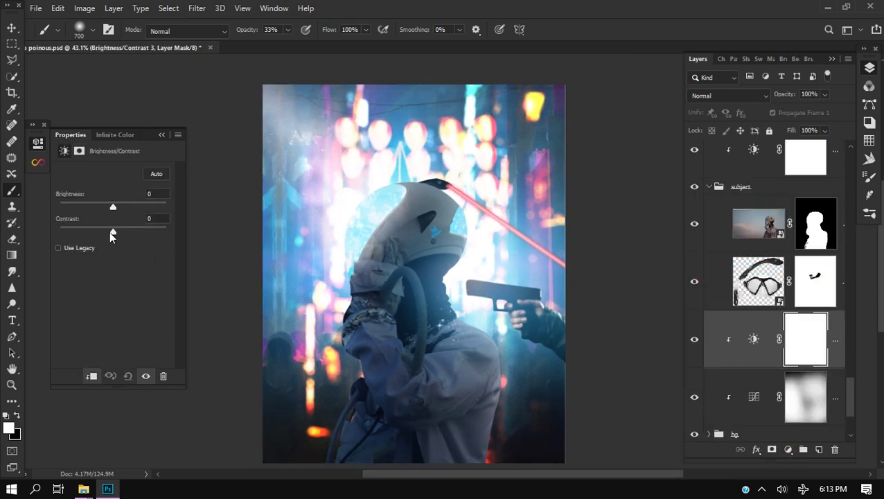
mouse_move(112, 234)
mouse_down()
mouse_move(91, 236)
mouse_move(137, 232)
mouse_move(119, 233)
mouse_move(85, 206)
mouse_up()
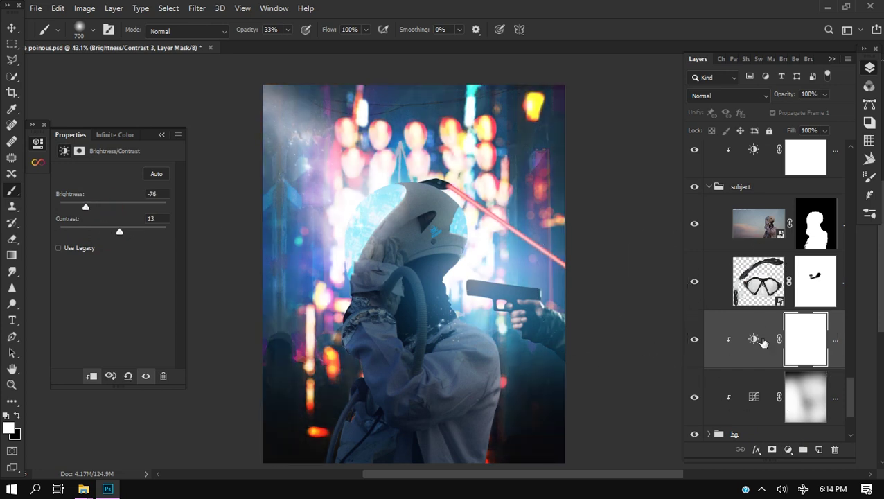
- Paint black on the Brightness/Contrast mask with the 700 px brush at 33% opacity to bring back the light around the helmet
click(18, 415)
scroll(324, 279, up, 3)
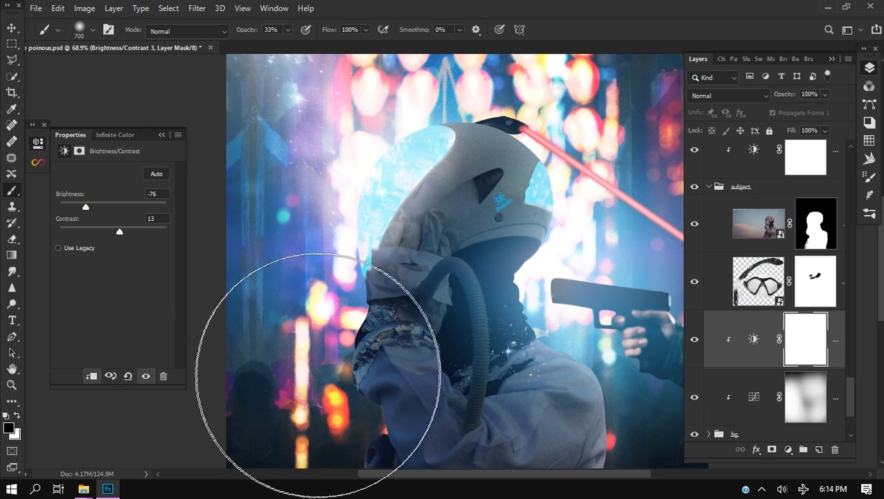
click(317, 372)
drag(381, 134, 388, 212)
click(395, 335)
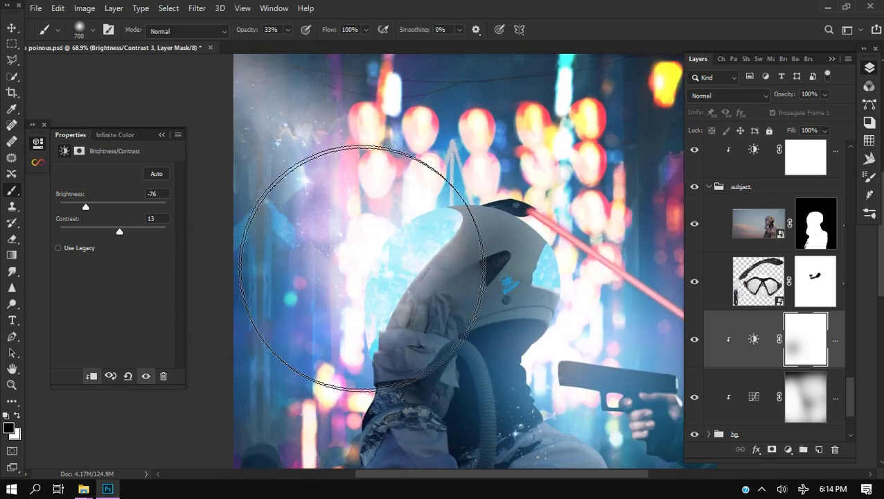
drag(538, 255, 390, 306)
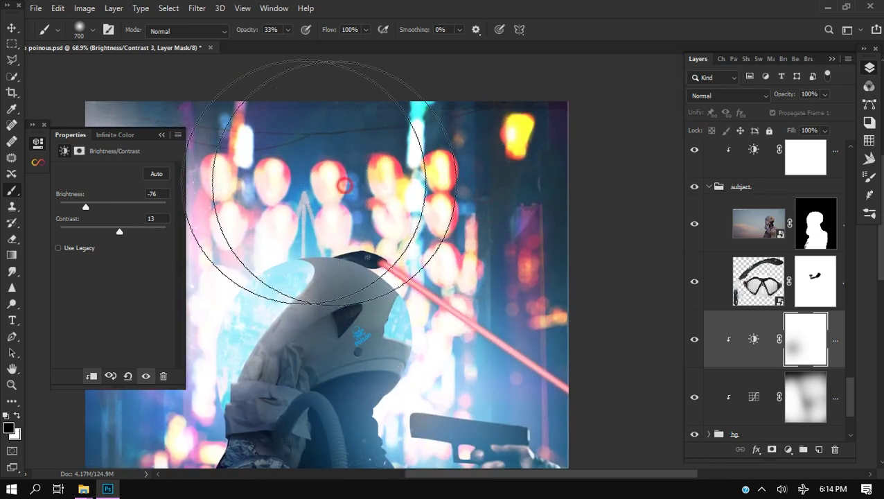
drag(387, 298, 462, 134)
scroll(462, 135, down, 1)
mouse_move(474, 341)
mouse_down()
mouse_move(325, 182)
mouse_move(290, 319)
mouse_up()
scroll(443, 311, down, 2)
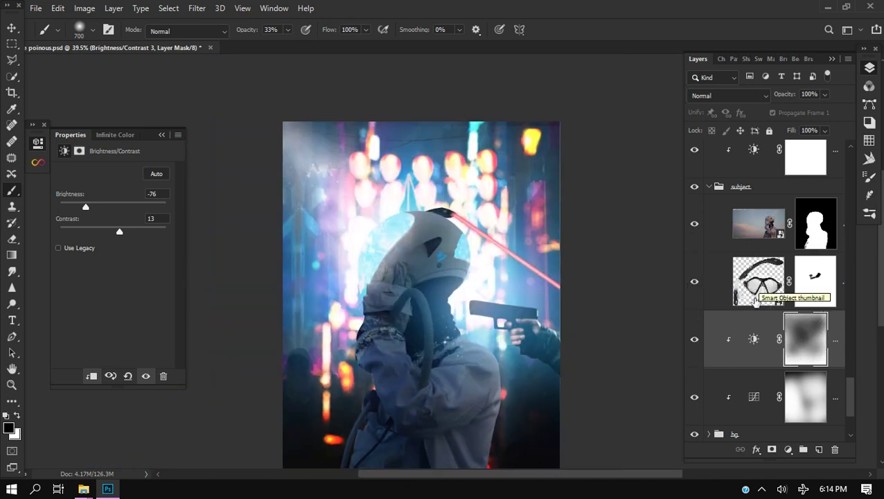
- Expand the bg group and toggle its alley image layers to examine what each contributes to the background
scroll(755, 301, down, 3)
click(709, 320)
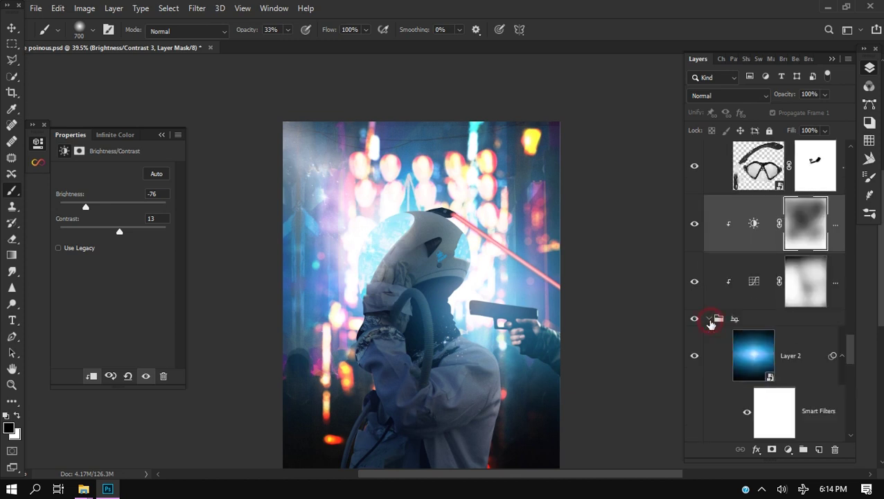
scroll(784, 362, down, 3)
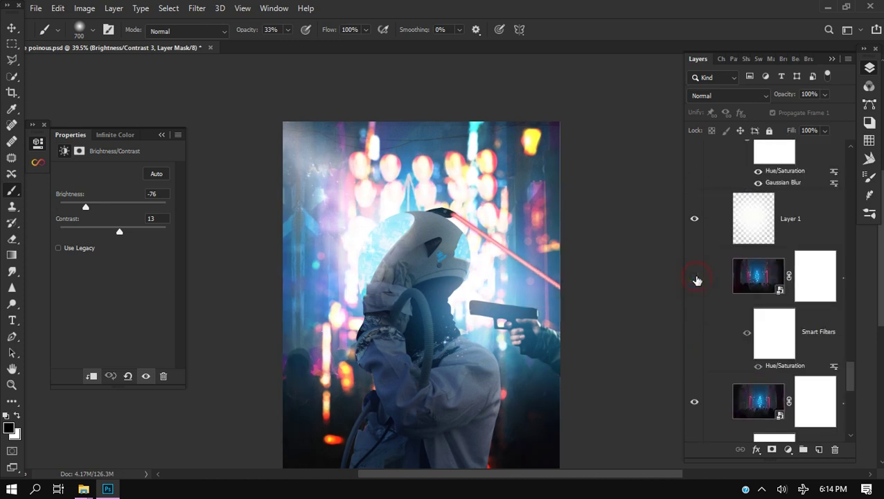
click(694, 277)
click(694, 402)
click(694, 276)
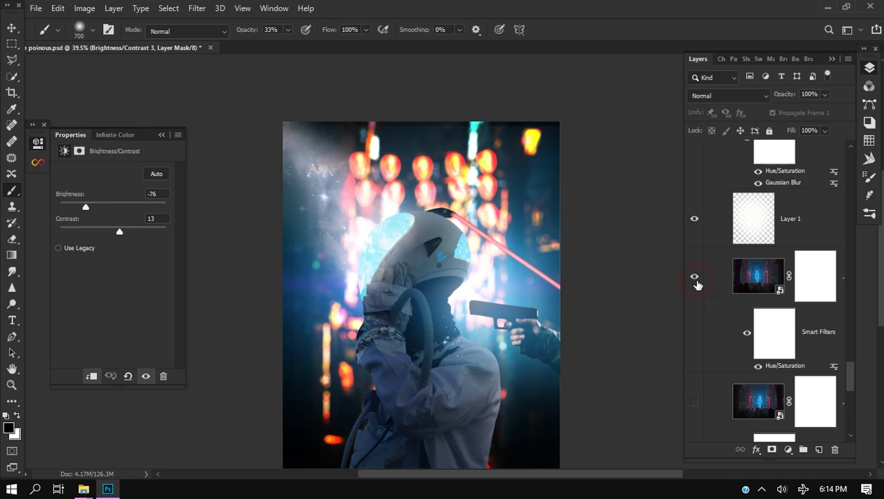
click(695, 404)
scroll(693, 387, down, 3)
click(694, 371)
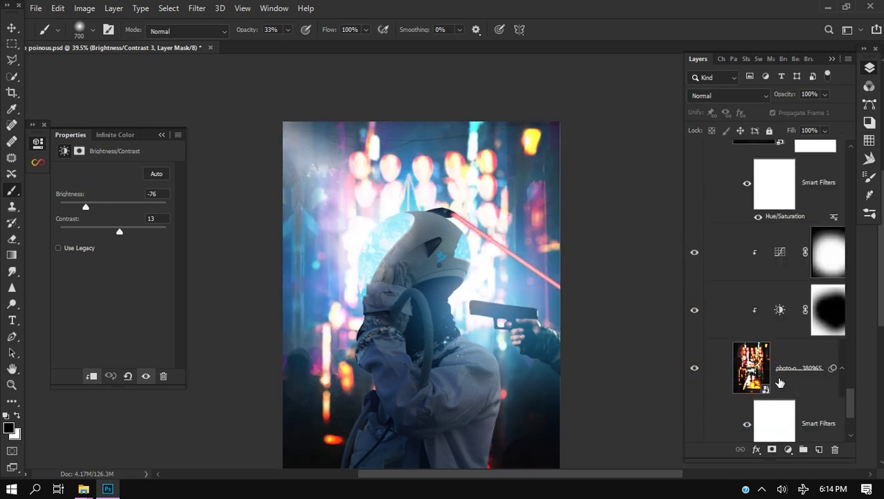
- Toggle the city texture, blue glow and galaxy layers to compare their effect on the composite
scroll(696, 339, up, 5)
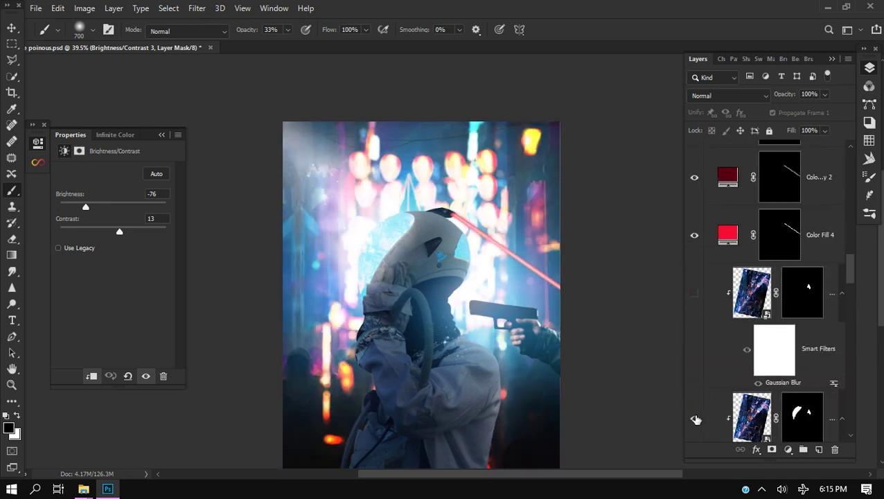
click(695, 292)
scroll(748, 352, up, 8)
click(693, 222)
click(693, 221)
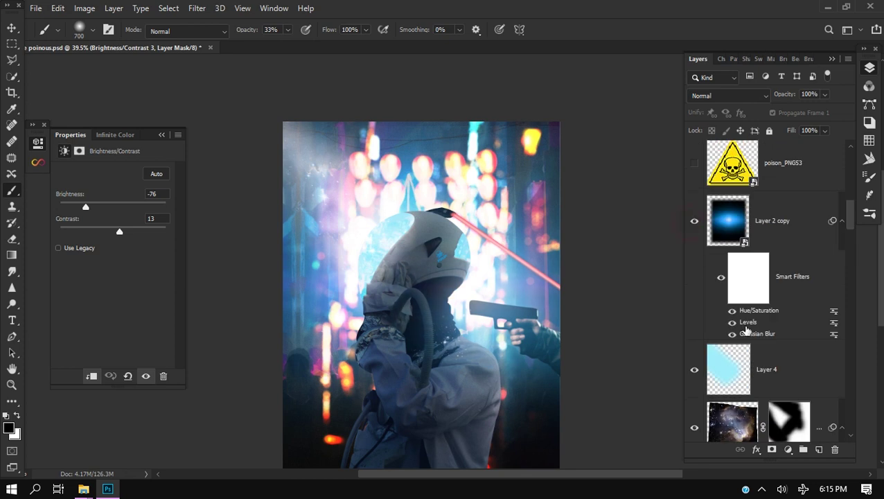
click(695, 431)
scroll(710, 345, down, 6)
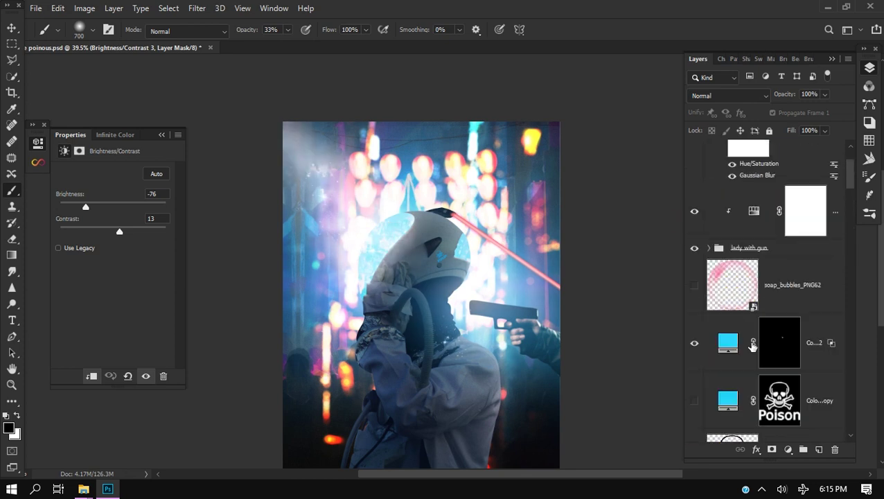
scroll(752, 346, up, 2)
click(694, 343)
scroll(694, 342, down, 8)
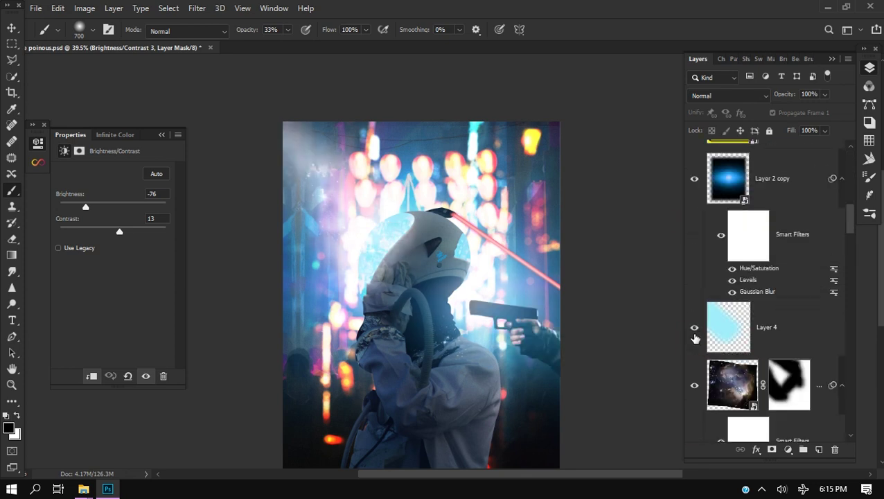
- Check the cyan glow on Layer 4 by toggling it and set its opacity to 29%
click(694, 335)
click(694, 336)
click(739, 329)
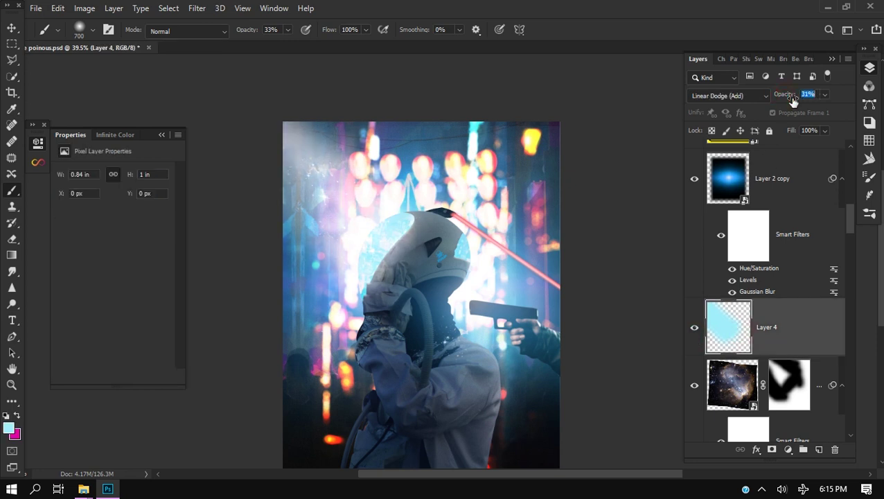
- Compare the composite with and without the bg group and select the alley photo layer inside it
scroll(769, 341, down, 10)
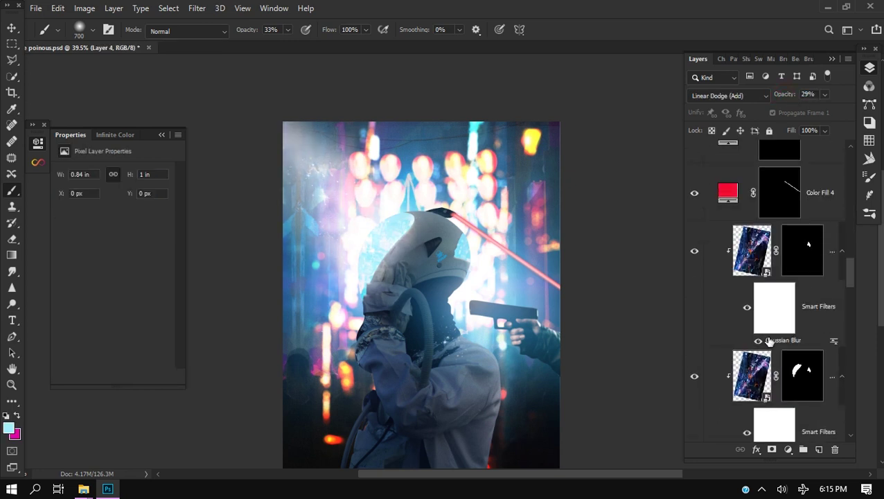
scroll(768, 342, down, 3)
click(695, 279)
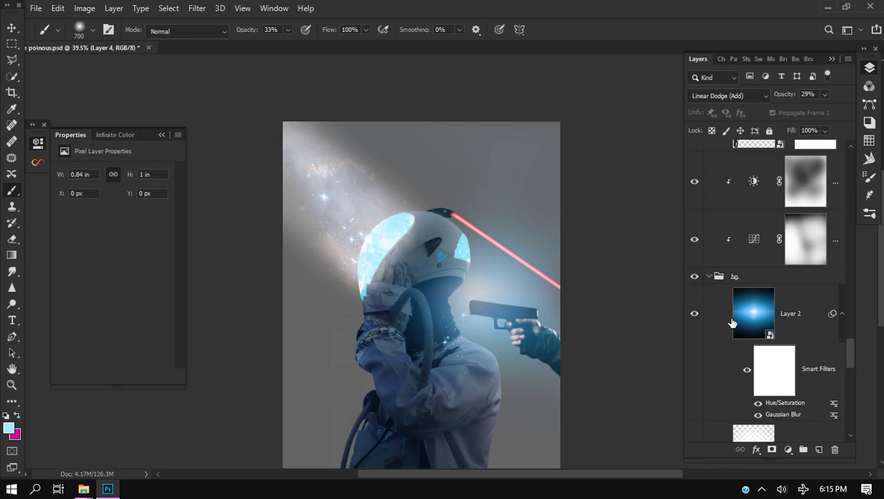
click(695, 279)
scroll(766, 331, down, 3)
click(815, 359)
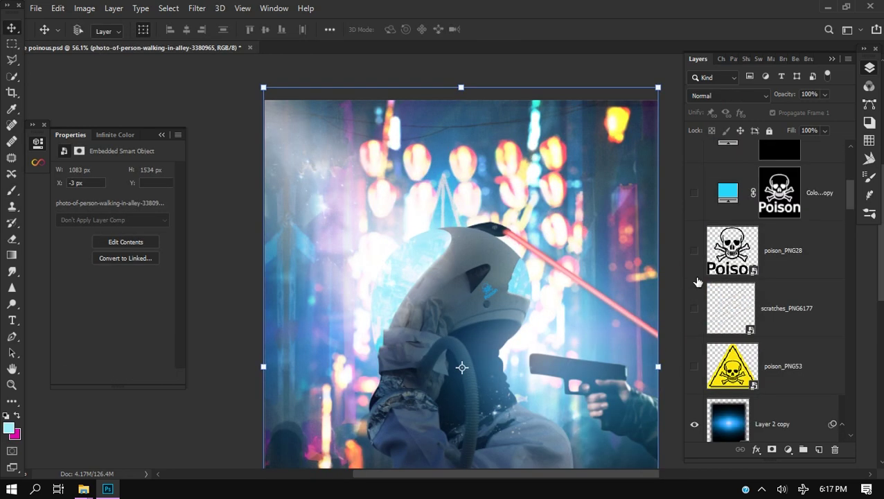
- Clip the scratches_PNG6177 layer to the astronaut in Multiply mode and scale it to 196 × 147 px over the helmet's upper front
drag(720, 312, 780, 397)
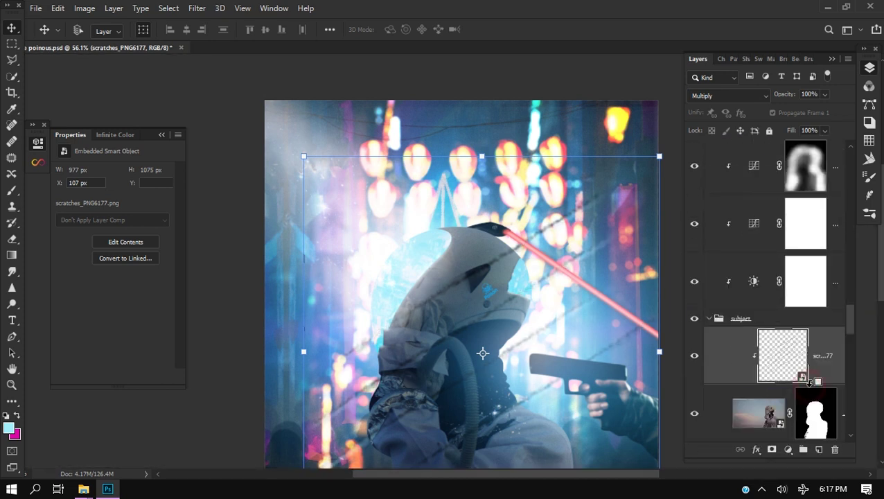
key(ctrl+t)
drag(306, 158, 618, 458)
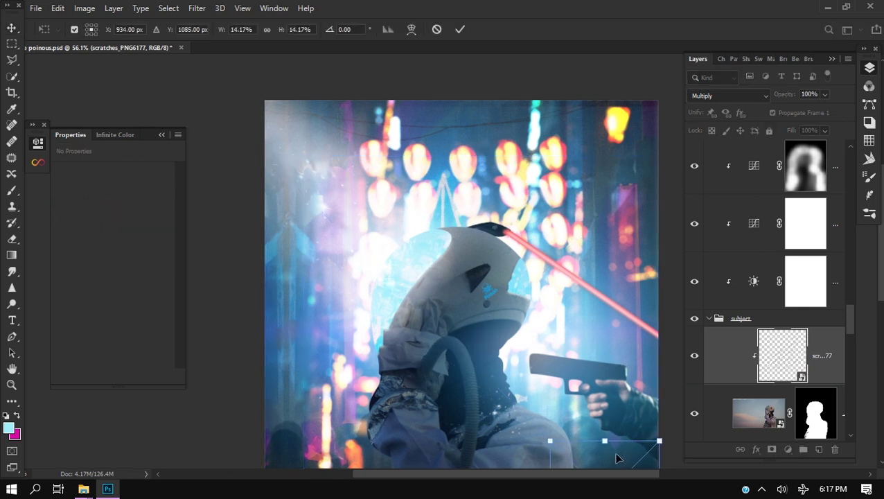
scroll(517, 293, up, 3)
drag(532, 312, 481, 203)
drag(492, 323, 461, 287)
drag(385, 332, 450, 183)
key(Return)
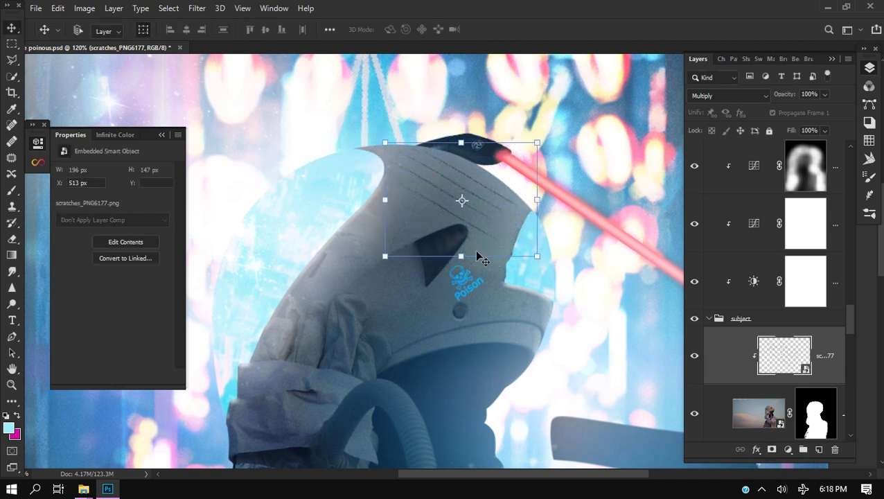
- Duplicate the scratches onto the back of the helmet behind the dark fin, rotated and reduced to 110 × 92 px
scroll(469, 232, up, 2)
scroll(469, 232, down, 1)
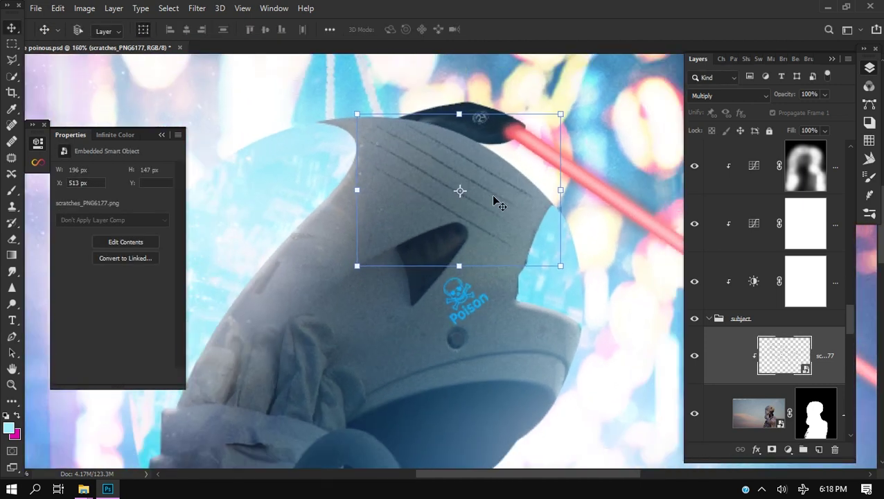
alt+drag(493, 196, 414, 288)
drag(487, 361, 411, 249)
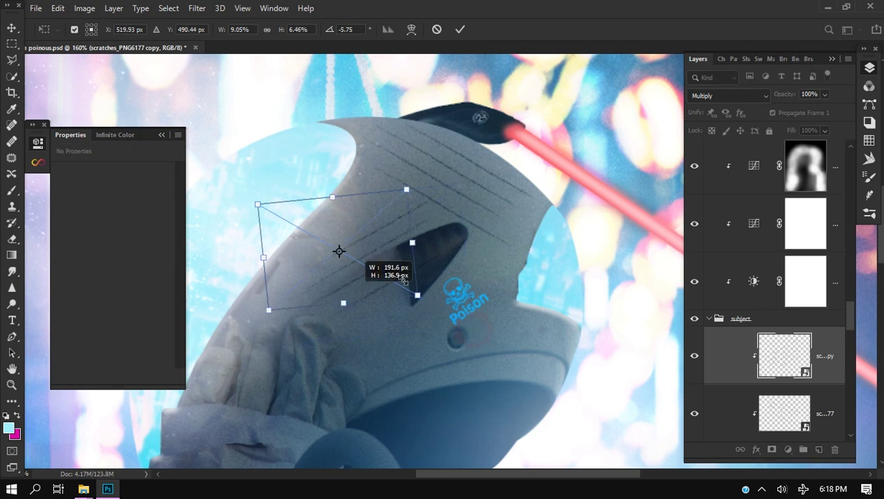
drag(339, 275, 339, 291)
key(Return)
- Show the hidden Color Fill 2 copy layer with the cyan Poison skull and move it to the top of the layer stack
scroll(450, 187, down, 2)
drag(450, 187, 463, 73)
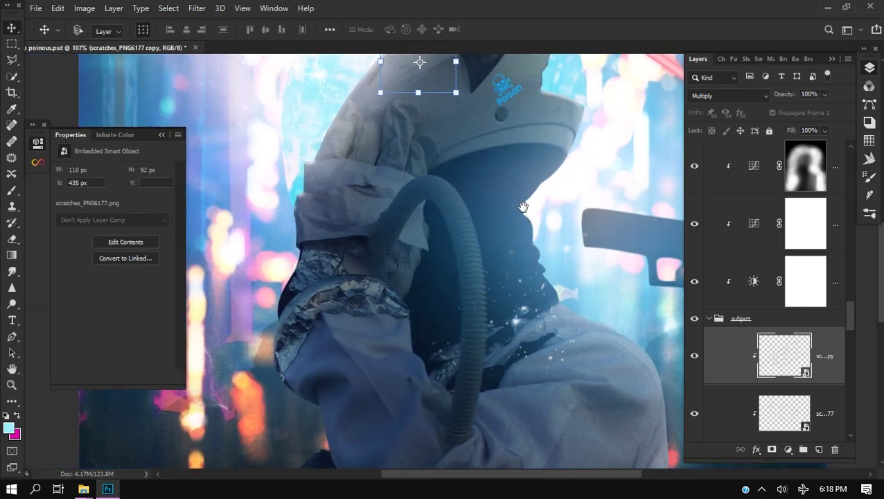
scroll(503, 215, down, 1)
scroll(748, 313, up, 4)
scroll(442, 229, down, 1)
scroll(442, 228, up, 2)
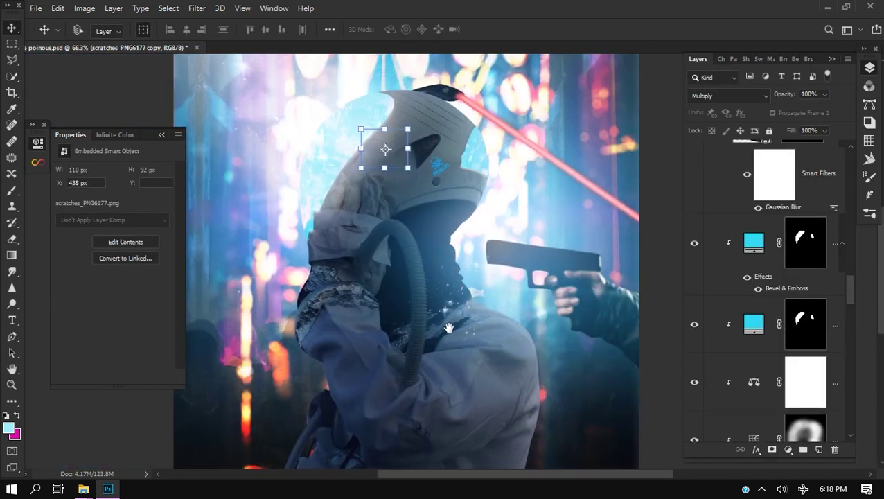
scroll(779, 315, up, 5)
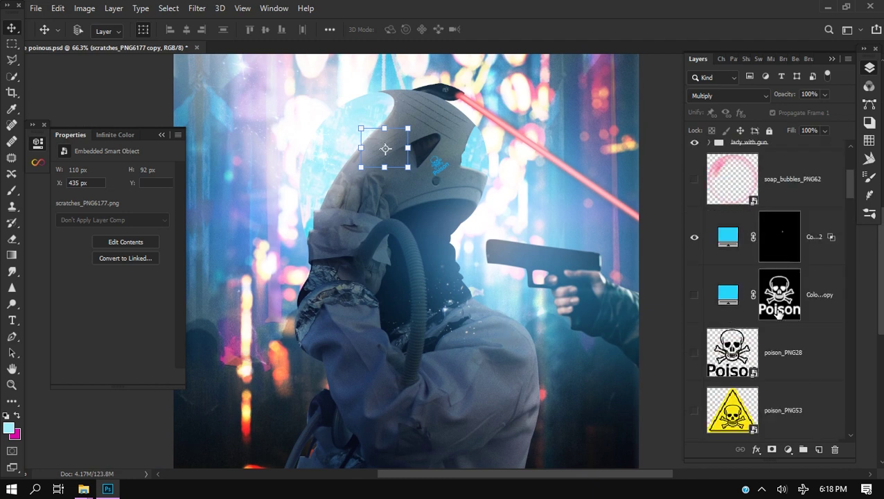
click(778, 309)
click(695, 297)
scroll(475, 297, down, 2)
drag(507, 330, 493, 248)
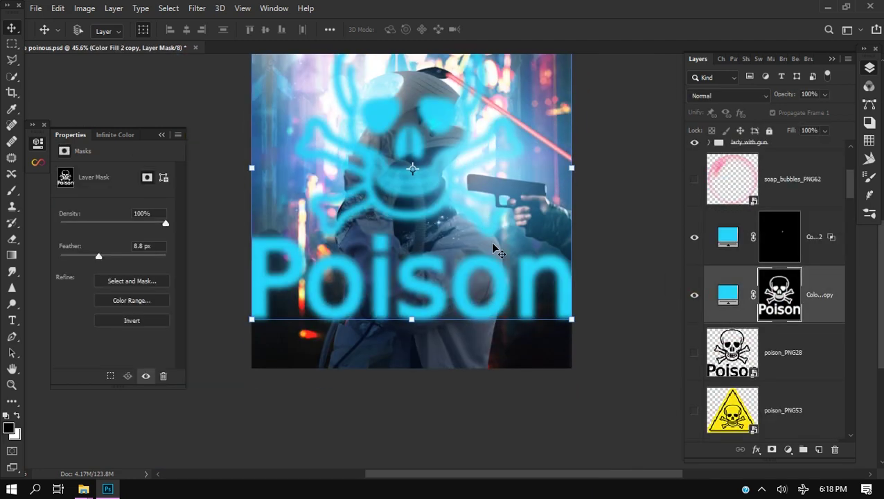
scroll(496, 291, down, 4)
drag(531, 312, 716, 443)
key(Return)
drag(820, 301, 755, 74)
- Scale down the oversized cyan Poison decal and place it over the canvas's upper-left corner
drag(556, 336, 272, 211)
drag(497, 413, 378, 277)
drag(314, 256, 430, 243)
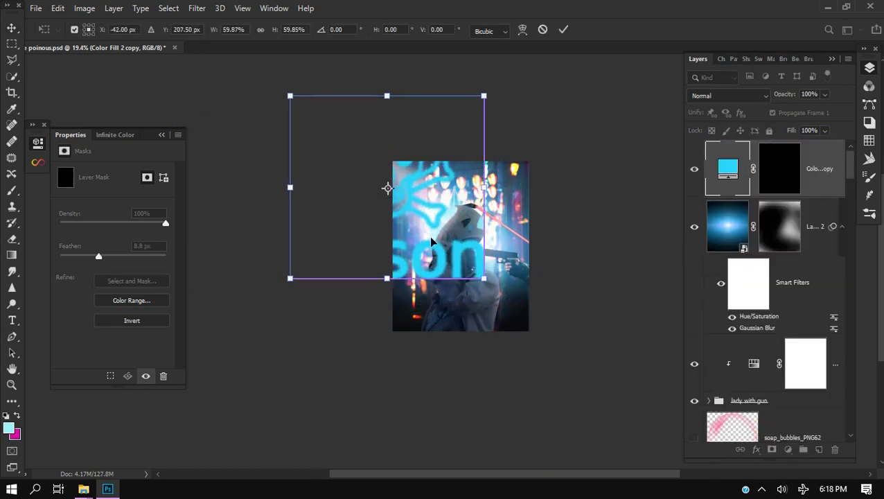
drag(484, 278, 389, 198)
scroll(389, 197, up, 3)
drag(345, 169, 483, 232)
drag(533, 255, 469, 195)
drag(442, 177, 477, 215)
key(Return)
- Set the decal's mask feather to 3.7 px and move it to the canvas's upper-right edge with the word Poison inside the image
drag(98, 255, 80, 256)
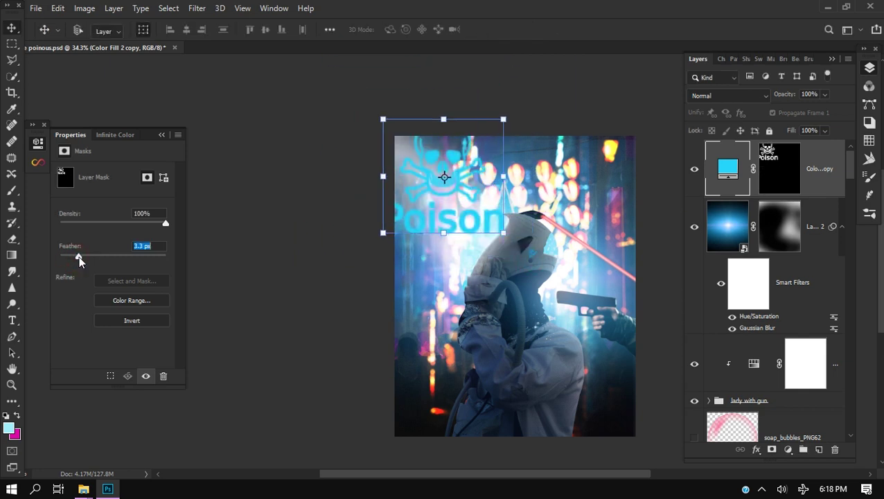
scroll(439, 214, up, 8)
drag(462, 223, 511, 187)
scroll(511, 187, down, 4)
drag(403, 251, 531, 196)
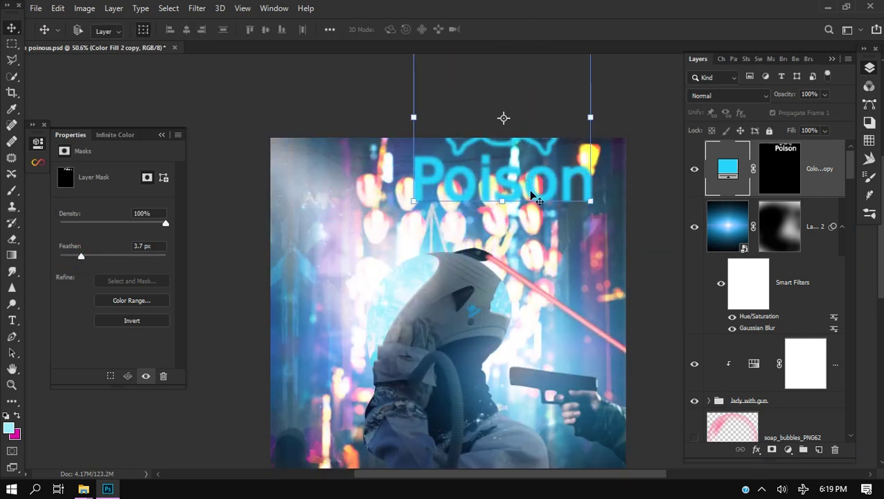
- Apply a Gaussian Blur with a 5.6 px radius to the upper Poison decal's mask
click(205, 7)
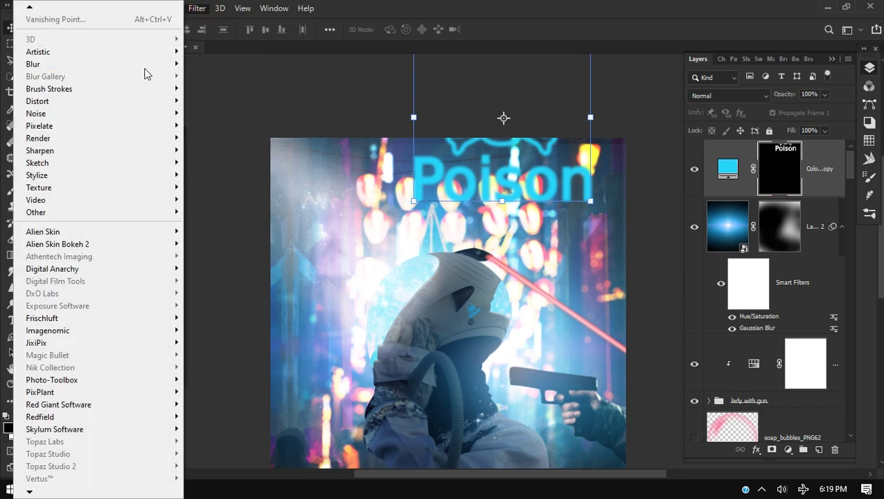
mouse_move(143, 65)
click(217, 113)
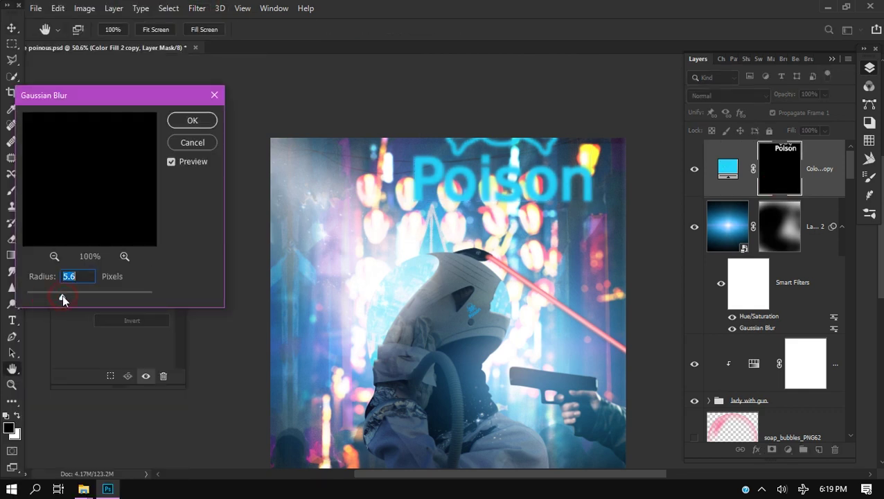
key(Return)
scroll(597, 263, down, 1)
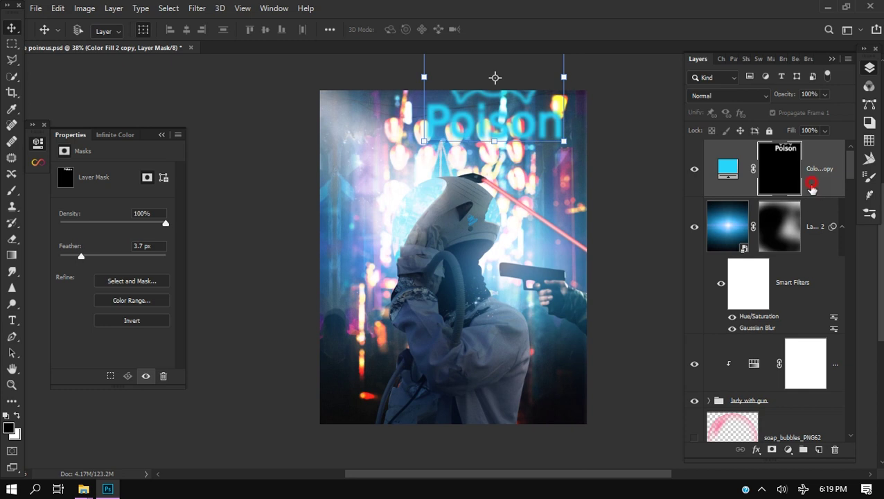
- Duplicate the Poison decal below the original, enlarge it to about 214% near the canvas's bottom and flip it vertically
drag(810, 187, 724, 262)
drag(514, 102, 553, 452)
scroll(375, 420, up, 2)
scroll(378, 381, down, 4)
drag(473, 447, 424, 407)
drag(450, 468, 417, 433)
right_click(396, 388)
click(379, 381)
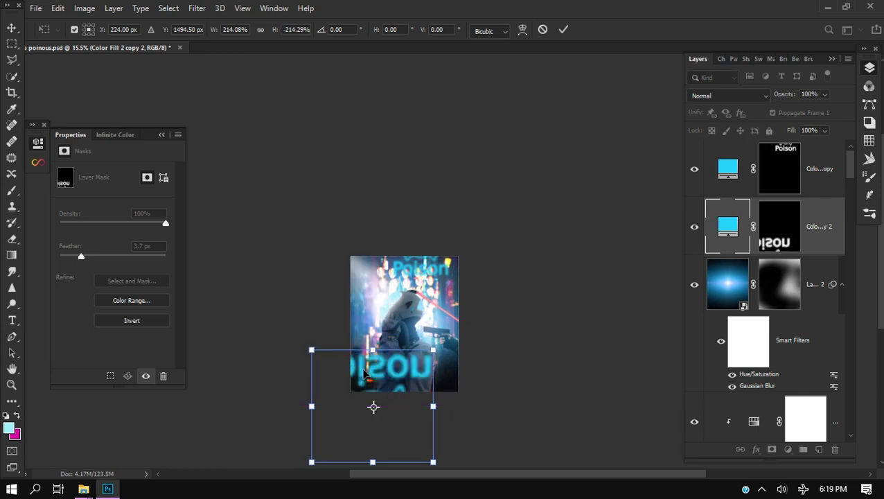
- Reduce the flipped Poison decal to about 93% and place it at the canvas's lower-left corner, partly outside the image
drag(385, 388, 417, 398)
scroll(453, 432, down, 4)
drag(461, 459, 458, 429)
scroll(405, 402, up, 5)
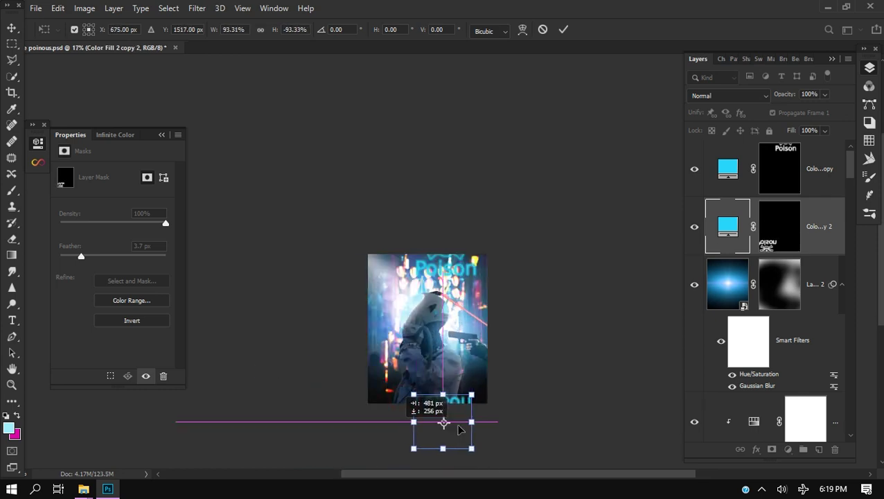
scroll(396, 407, up, 5)
key(Return)
drag(471, 298, 457, 372)
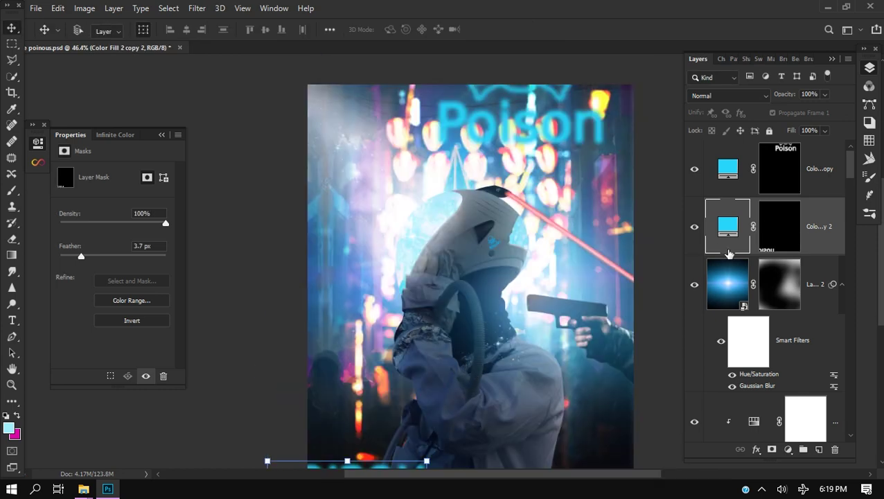
- Duplicate the flipped cyan decal and recolor the Color Fill 2 copy 2 layer pinkish red
double_click(728, 226)
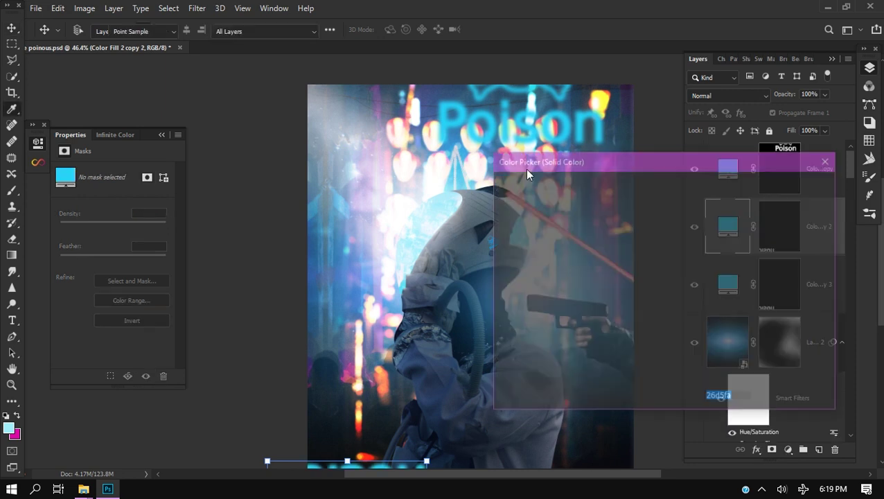
click(553, 128)
click(793, 186)
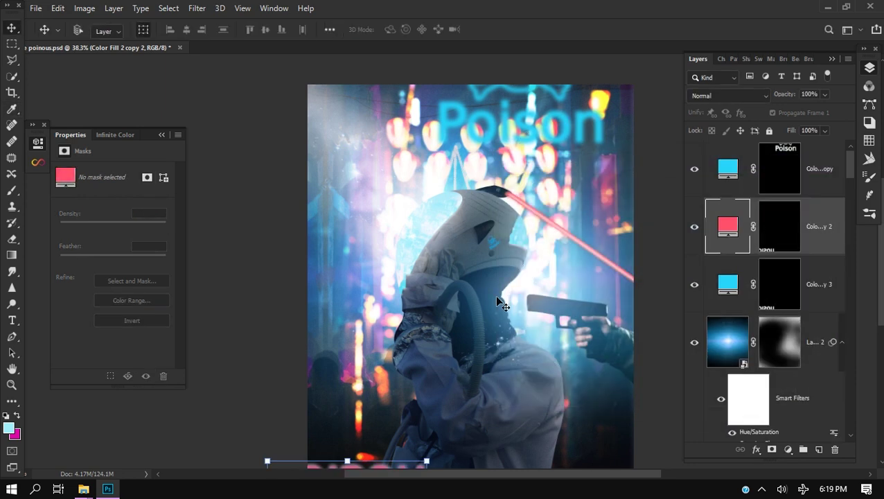
- Move the pink Poison decal beside the cyan one at the canvas's bottom and set its blend mode to Screen
scroll(494, 295, down, 5)
drag(495, 295, 504, 144)
drag(424, 257, 512, 239)
click(741, 95)
click(735, 103)
click(727, 217)
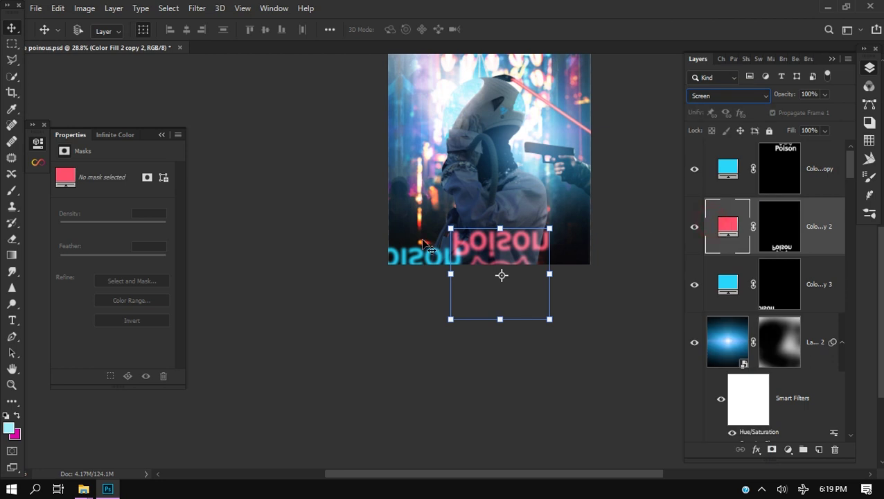
- Transform the pink decal so its skull stands upright and place it partly outside the canvas's left edge
key(ctrl+t)
drag(495, 294, 379, 135)
key(Return)
scroll(467, 178, up, 3)
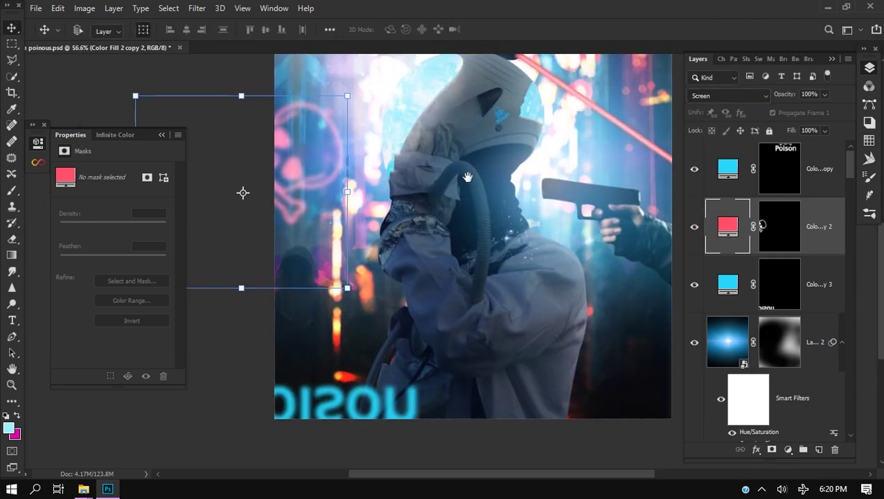
scroll(467, 177, down, 1)
- Duplicate the pink skull decal into the canvas's lower-right corner, rotated -35.11° and enlarged to 238.58%
drag(819, 238, 818, 257)
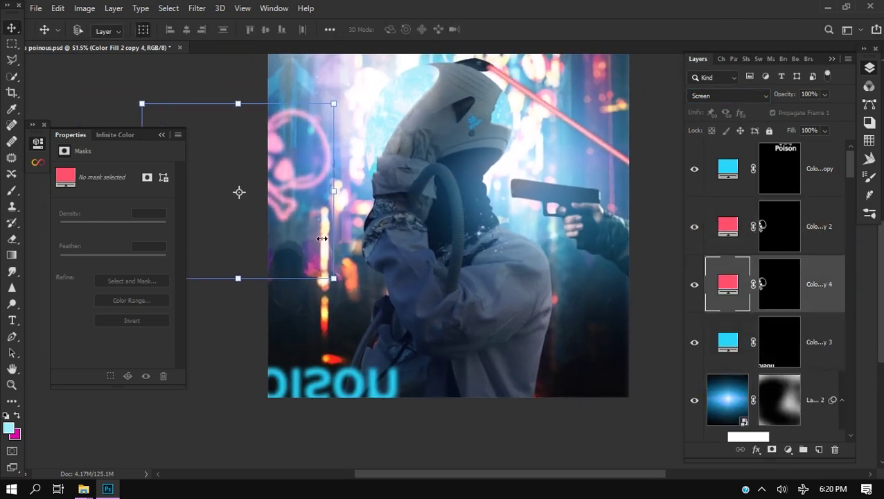
drag(283, 210, 649, 393)
scroll(577, 375, down, 1)
drag(511, 359, 528, 396)
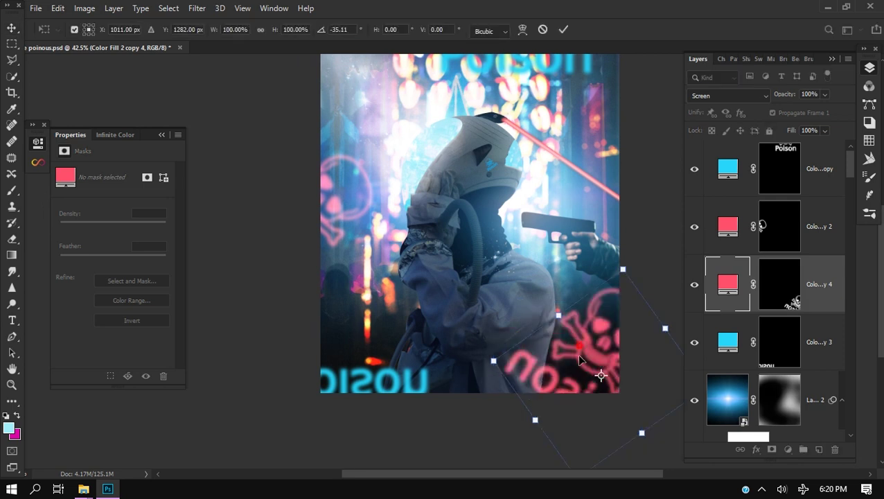
scroll(581, 359, down, 4)
drag(631, 376, 592, 403)
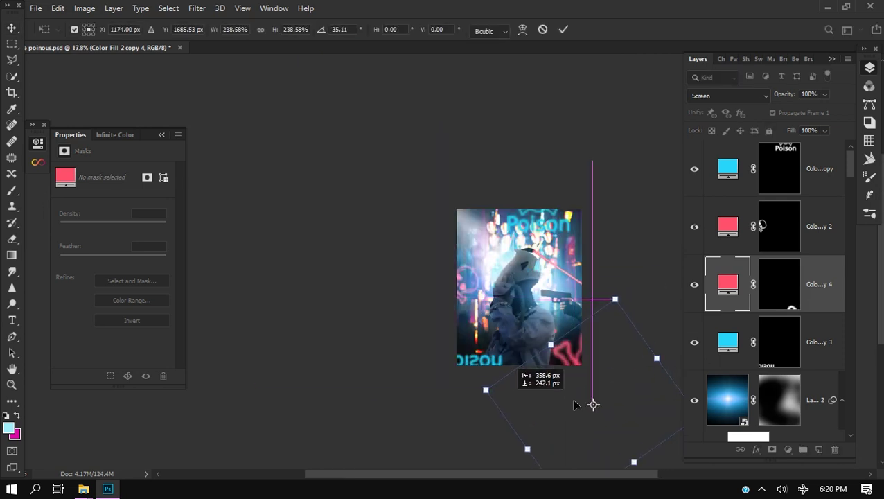
key(Return)
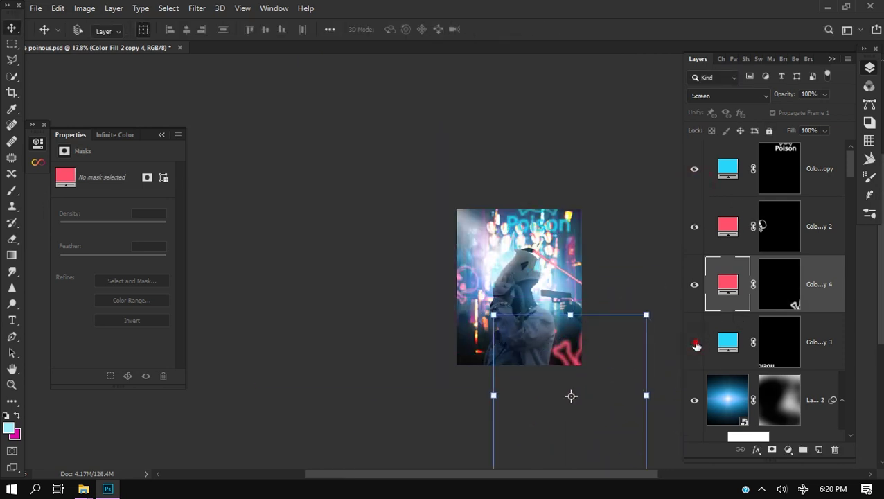
- Check the flipped cyan decal at the lower left by toggling it and apply a Gaussian Blur to its mask
click(695, 344)
click(784, 339)
scroll(479, 364, up, 7)
click(177, 12)
mouse_move(197, 10)
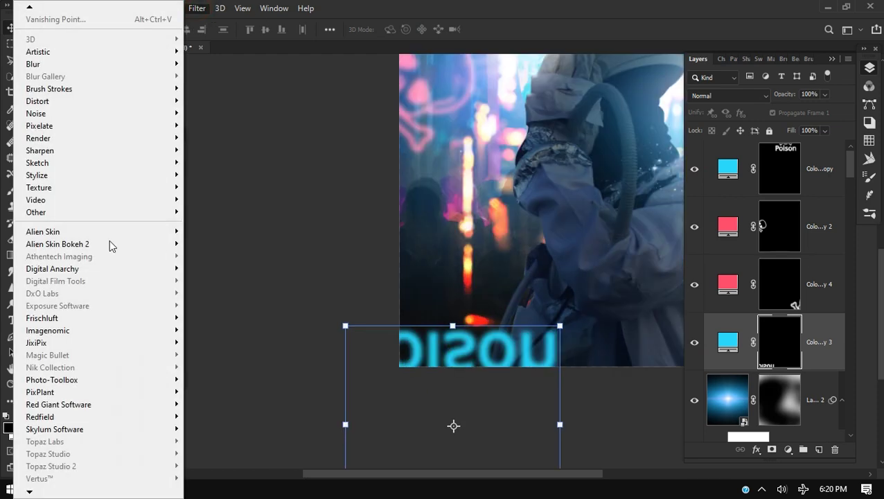
mouse_move(69, 64)
click(218, 114)
click(193, 117)
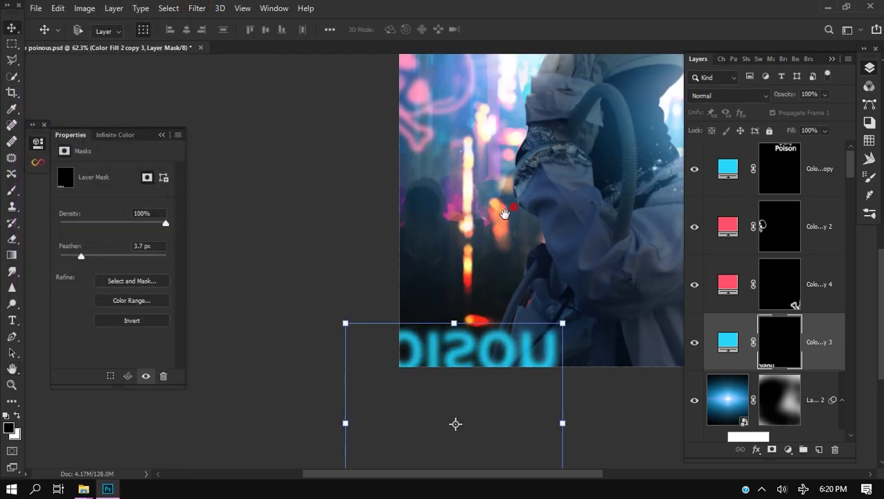
- Convert the poison_PNG28 layer, with its Poison text masked out, into a smart object
scroll(495, 282, up, 5)
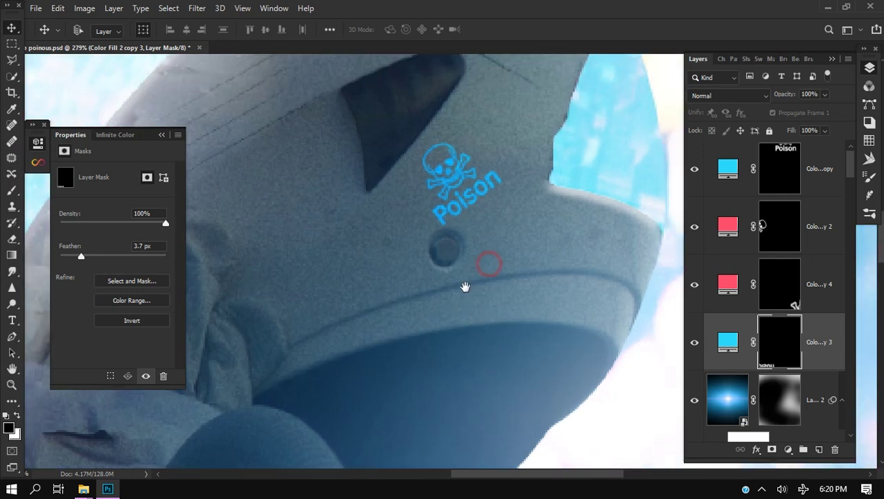
scroll(465, 277, down, 2)
scroll(795, 269, down, 5)
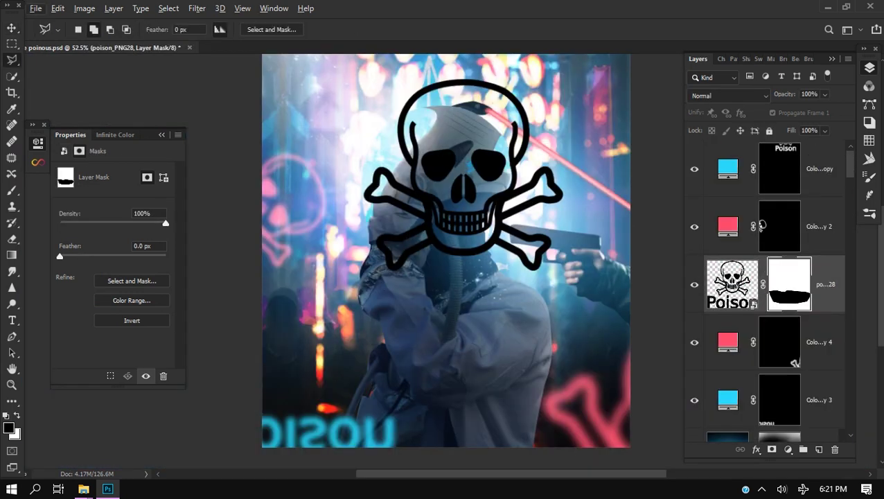
right_click(820, 277)
click(682, 137)
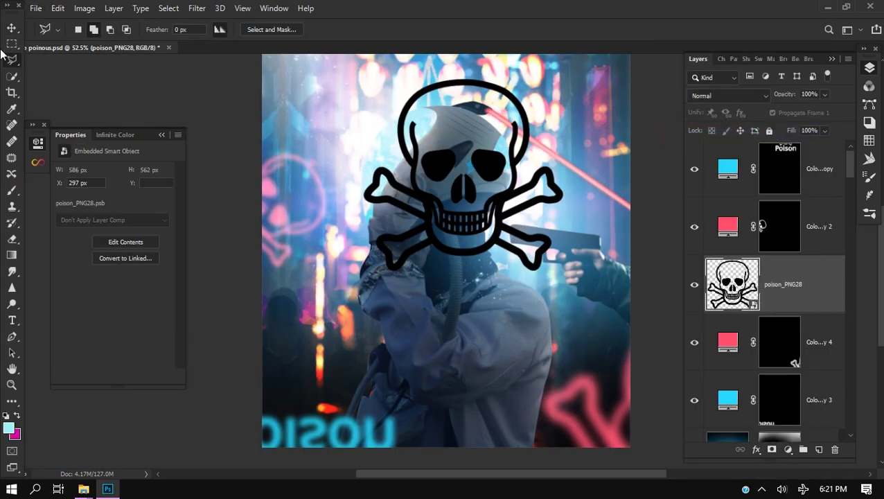
- Scale the black skull decal to 52 × 50 px and place it on the helmet below the dark fin
key(v)
key(ctrl+t)
drag(562, 277, 535, 277)
drag(572, 338, 521, 211)
scroll(332, 121, up, 3)
scroll(540, 230, up, 3)
scroll(538, 230, up, 3)
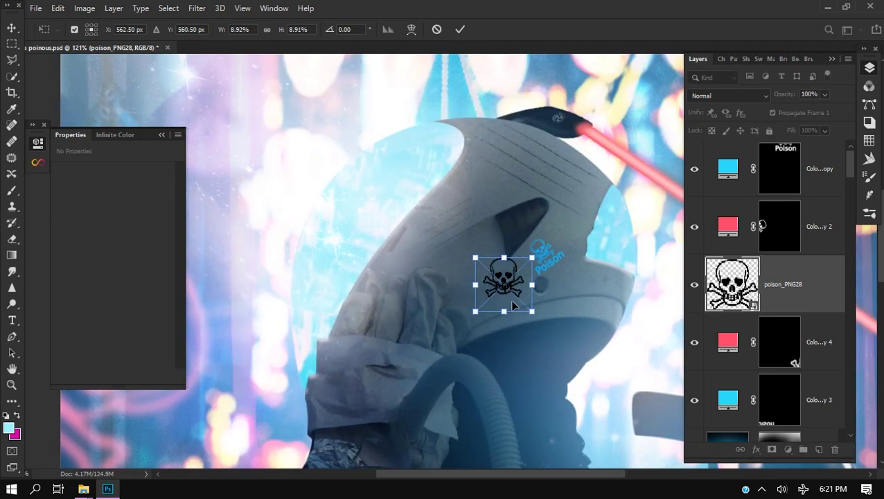
key(Return)
- Delete the Color Fill 2 layer that holds the small blue Poison decal on the helmet
scroll(767, 240, down, 5)
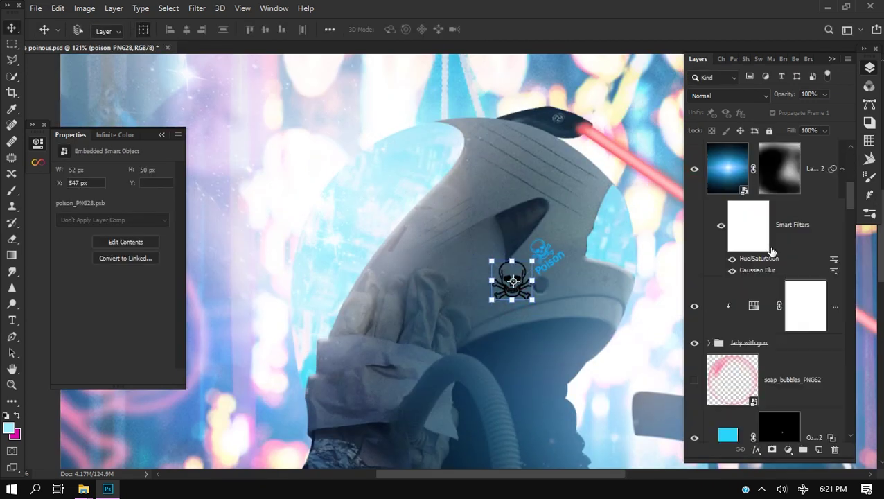
click(729, 380)
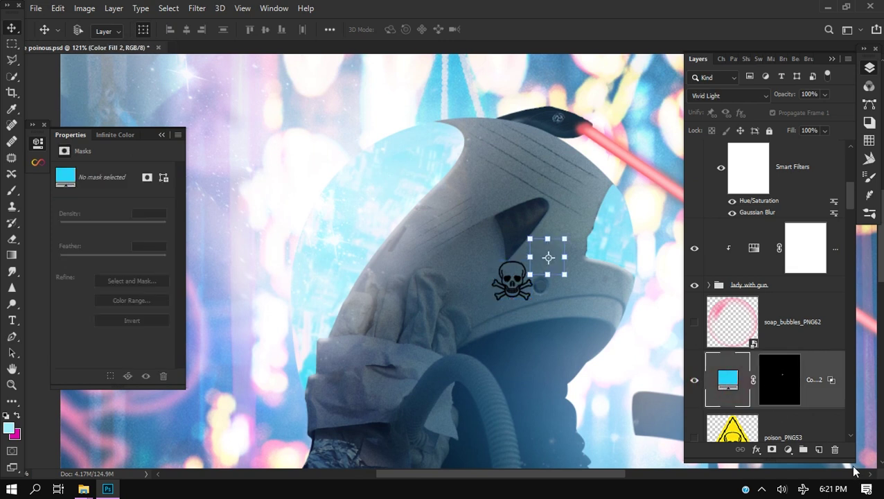
click(834, 449)
scroll(780, 314, up, 5)
scroll(497, 311, up, 5)
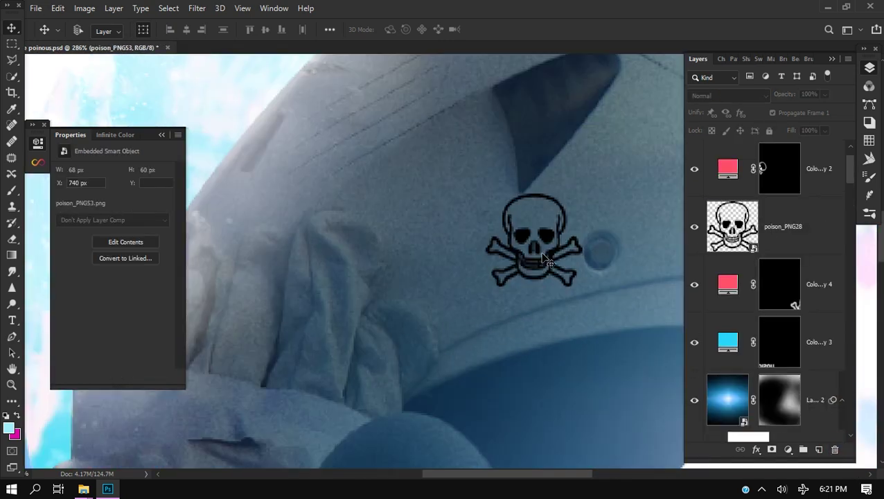
- Shift the black skull slightly toward the helmet's back and set its blend mode to Darker Color
drag(542, 255, 527, 273)
click(723, 96)
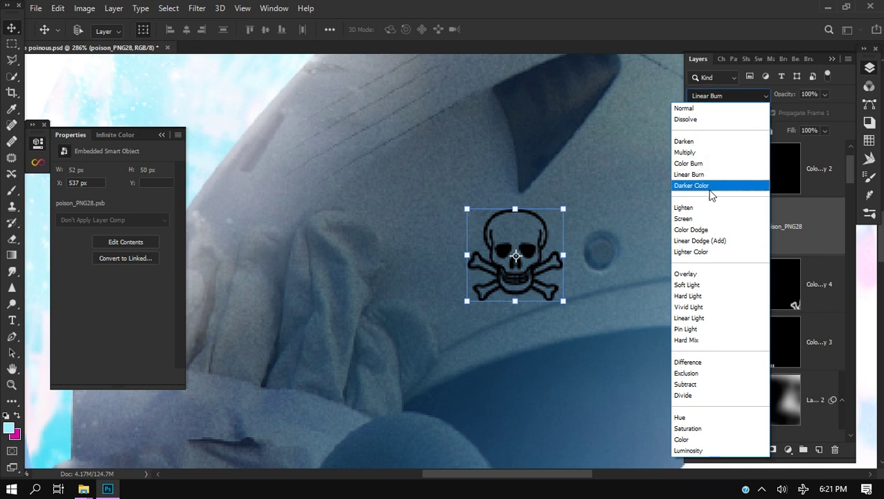
click(707, 191)
- Add a light cyan solid color fill masked to the helmet skull's shape
click(787, 449)
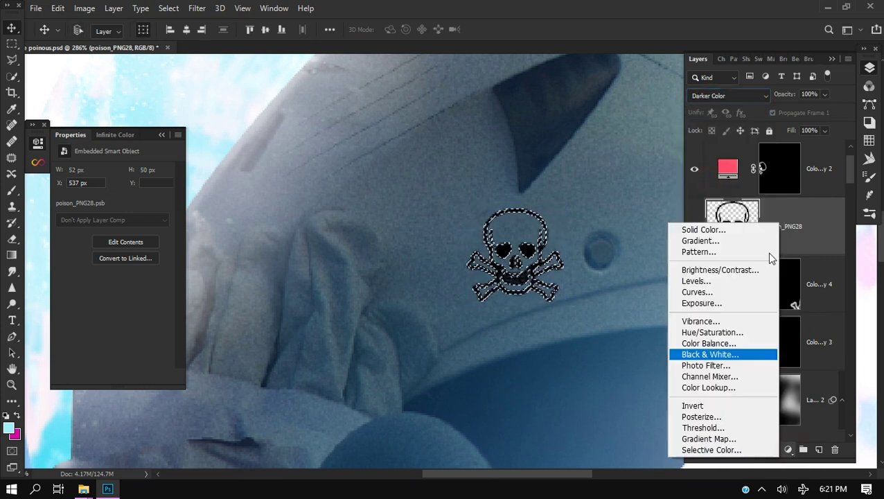
click(734, 231)
click(792, 184)
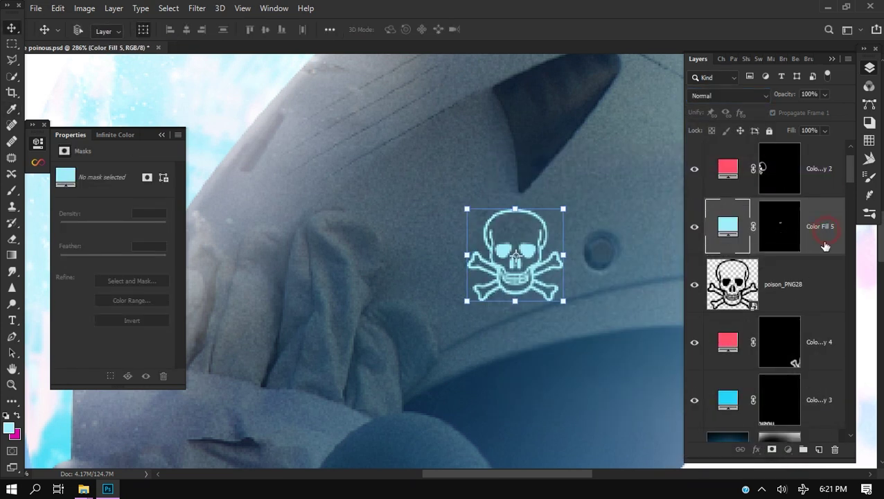
- Duplicate the light cyan skull fill below the original and feather the copy's mask by 8.5 px for a glow
drag(814, 256, 814, 253)
click(773, 236)
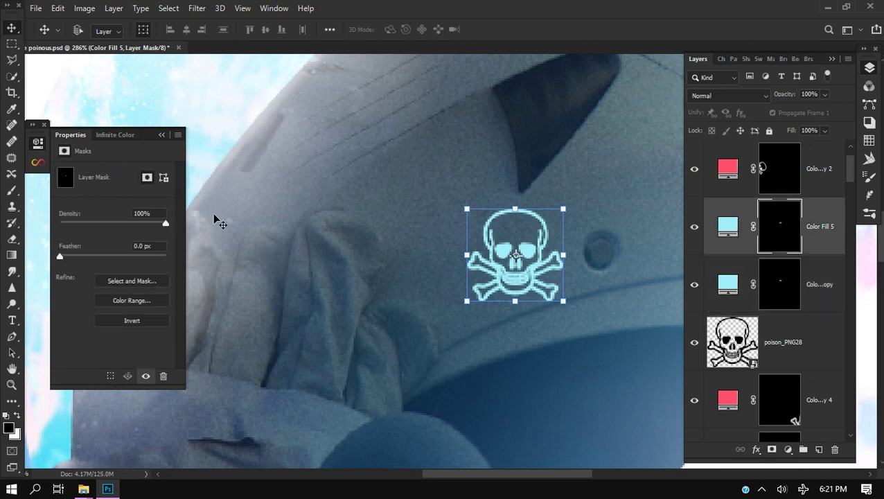
click(775, 290)
click(97, 256)
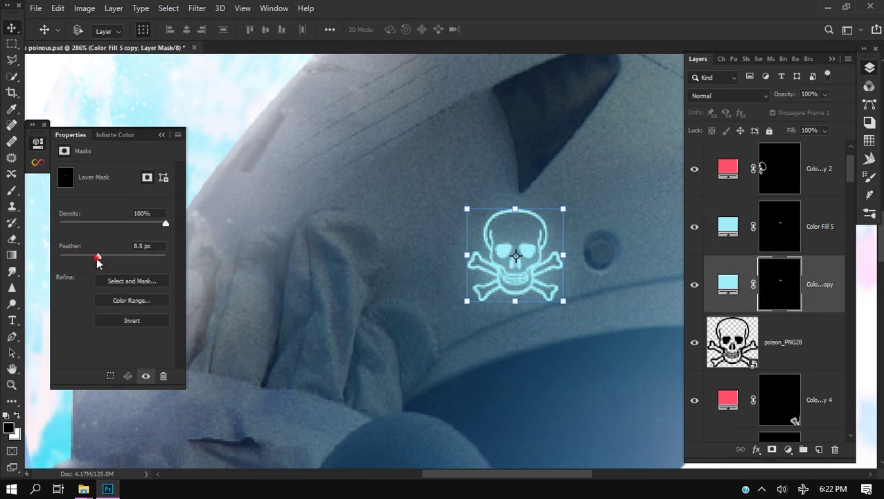
- Set the skull glow mask's feather to 4.3 px and paint a soft light cyan glow over the skull on a new layer
drag(97, 258, 91, 258)
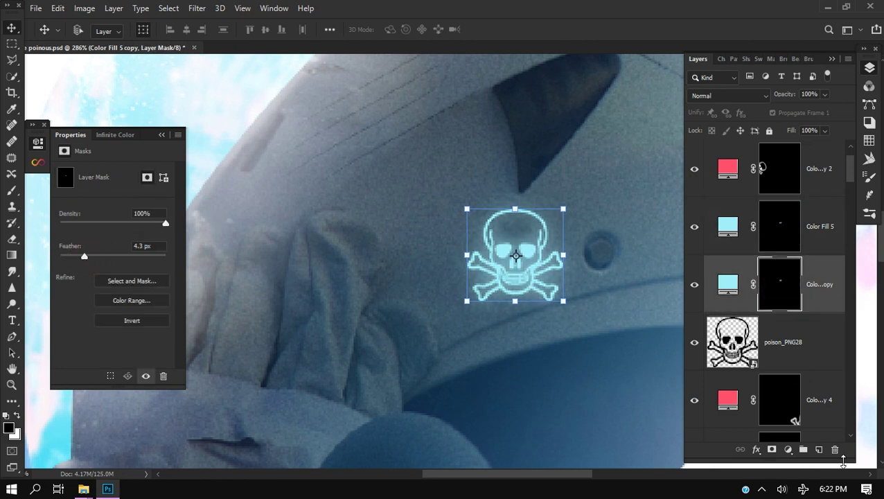
click(819, 449)
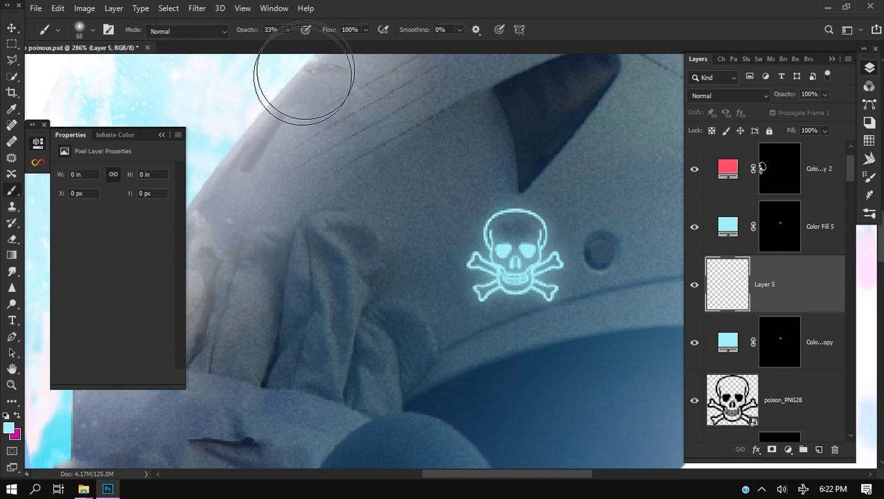
key(bracketright)
key(bracketright)
key(bracketright)
key(bracketright)
click(516, 261)
click(521, 264)
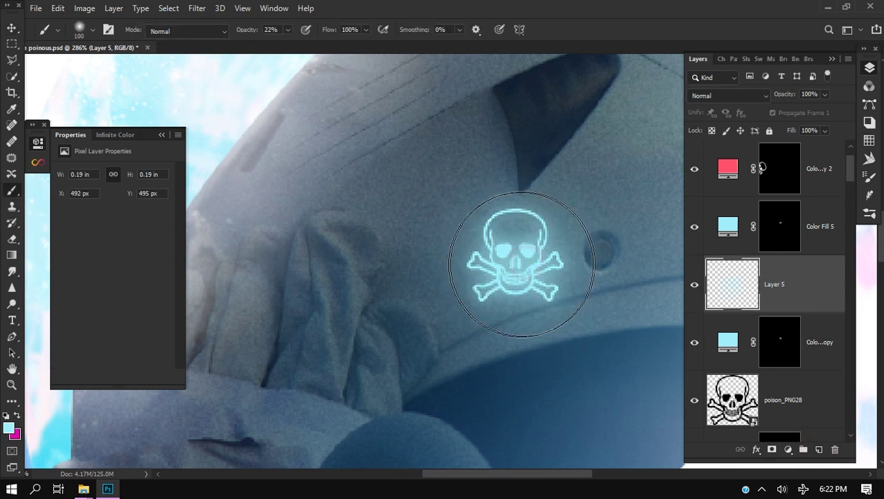
click(513, 261)
click(512, 257)
- Set the painted skull glow layer's blend mode to Overlay and lower its opacity
click(718, 97)
click(714, 185)
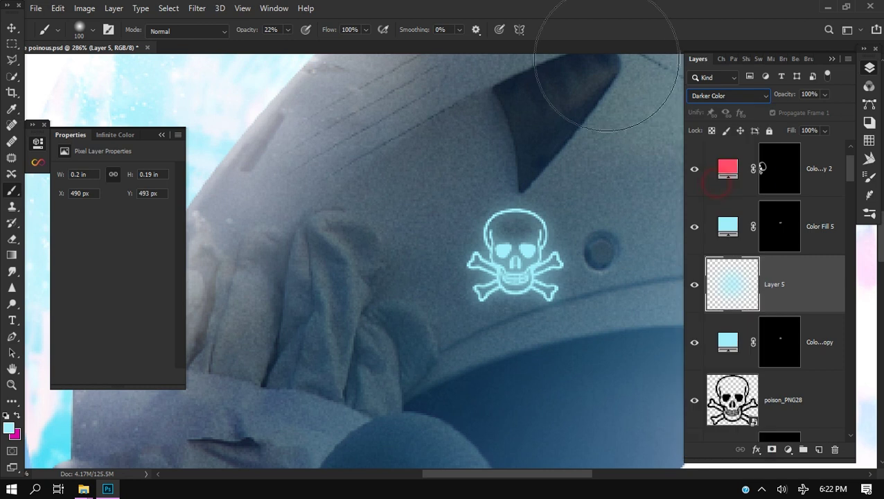
key(ctrl+0)
click(726, 95)
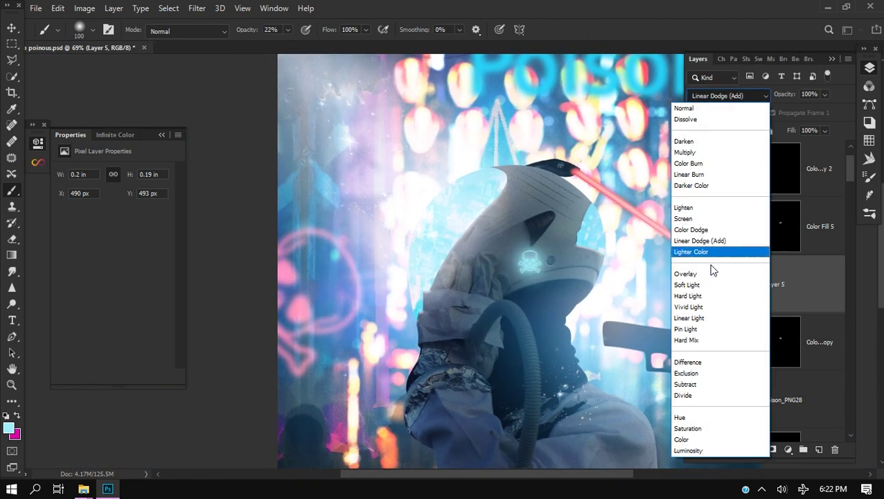
click(712, 282)
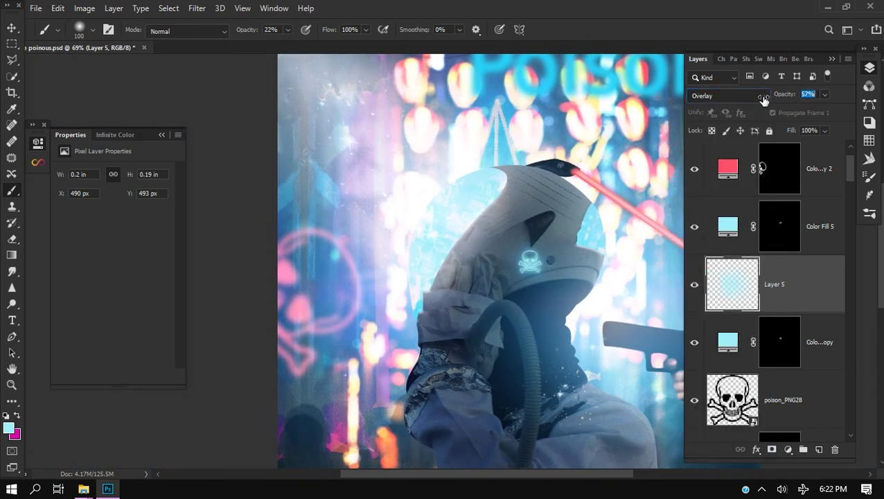
- Add another layer above the first glow and paint a wider soft light cyan glow around the helmet skull
click(817, 449)
scroll(537, 266, up, 7)
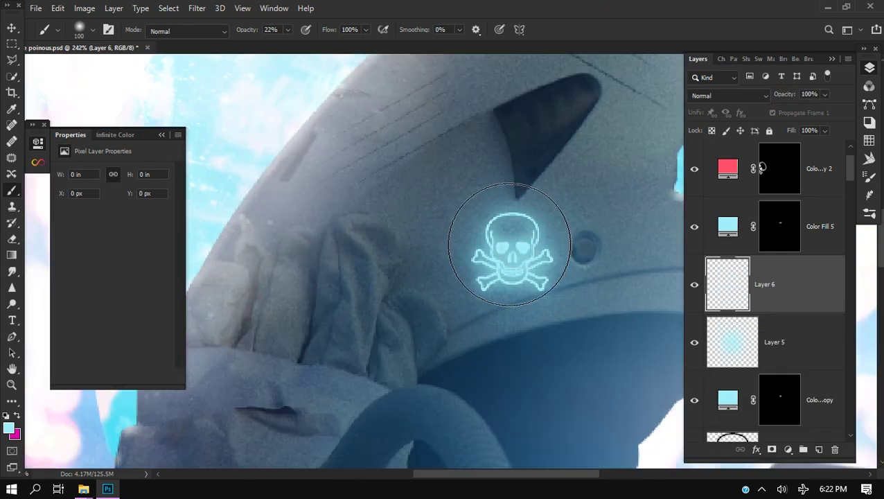
click(496, 248)
click(504, 228)
click(467, 244)
drag(461, 272, 444, 256)
- Set the wider skull glow layer's blend mode to Hard Mix and its opacity to 26%
click(726, 96)
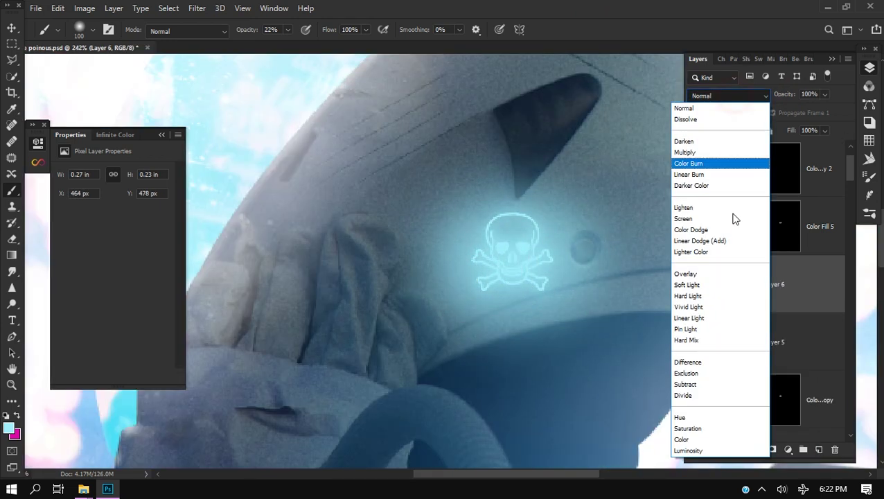
click(718, 342)
drag(784, 94, 545, 169)
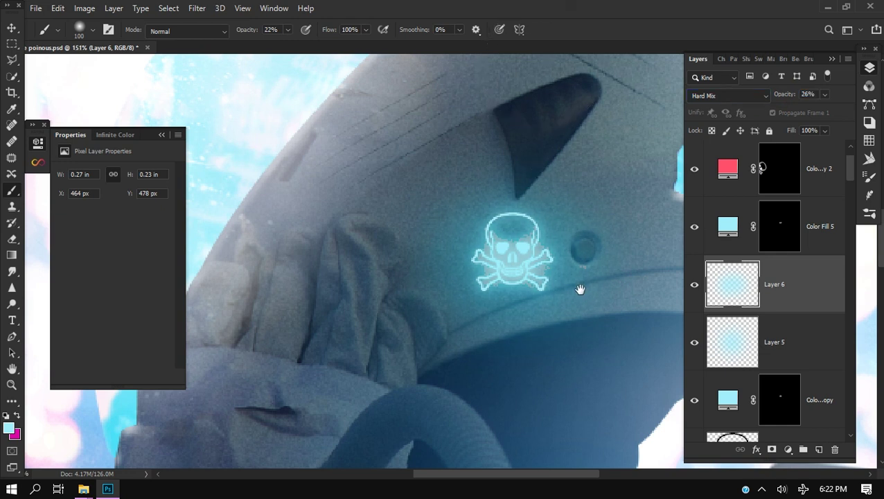
key(ctrl+0)
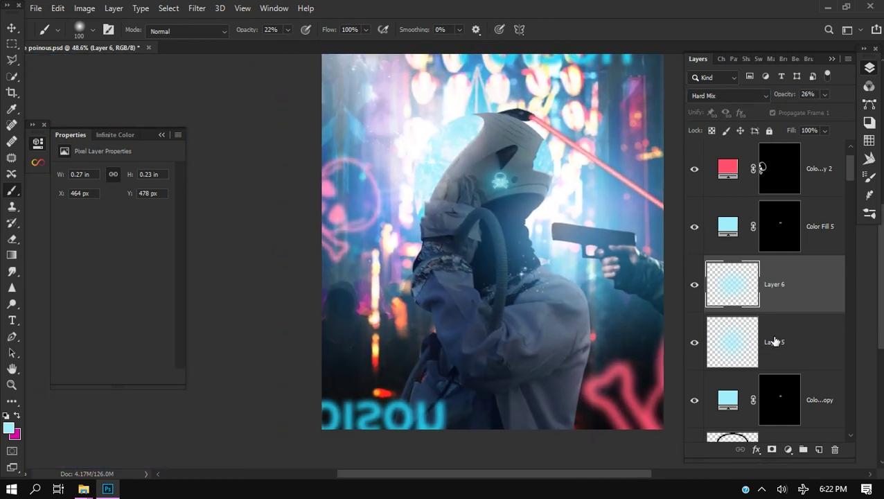
- Create a clipped layer for the lady with gun group and place it above the group's clipped adjustment layer
scroll(809, 302, down, 10)
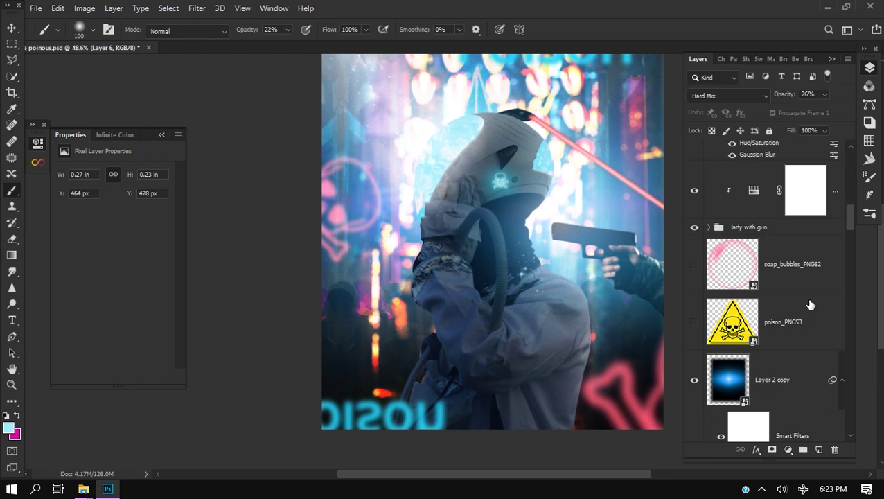
scroll(810, 305, up, 3)
click(809, 285)
click(819, 450)
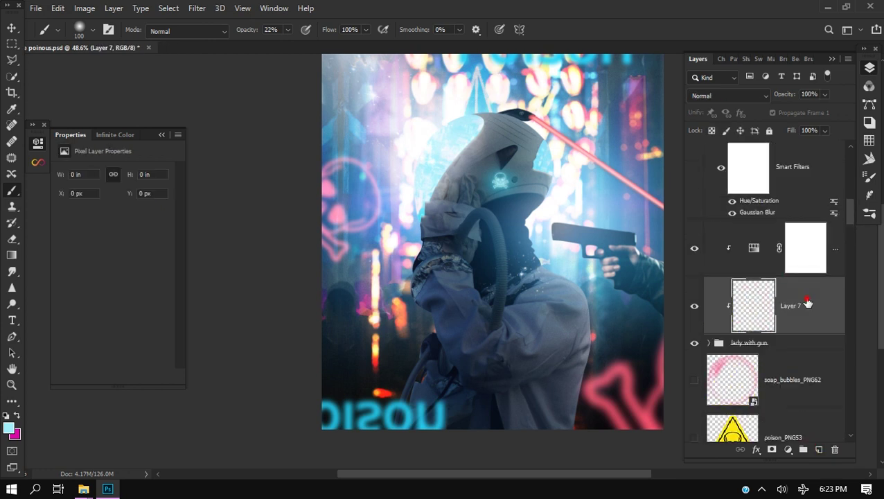
drag(806, 303, 804, 226)
- Paint a light cyan rim highlight along the upper sleeve and the gun's top edge with a 49 px soft brush at 100% opacity
drag(603, 337, 661, 277)
drag(604, 245, 485, 350)
right_click(464, 305)
drag(113, 152, 109, 152)
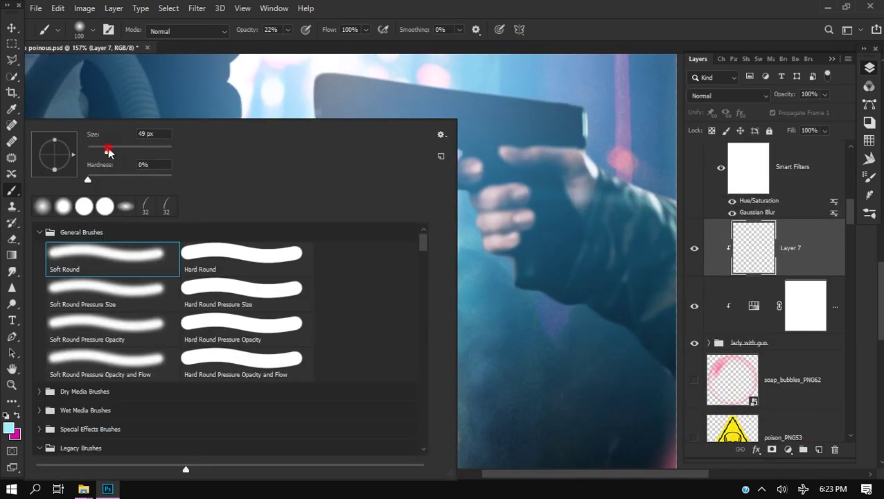
click(251, 32)
drag(281, 257, 187, 274)
mouse_move(291, 242)
mouse_down()
mouse_move(330, 233)
mouse_move(391, 247)
mouse_up()
click(329, 233)
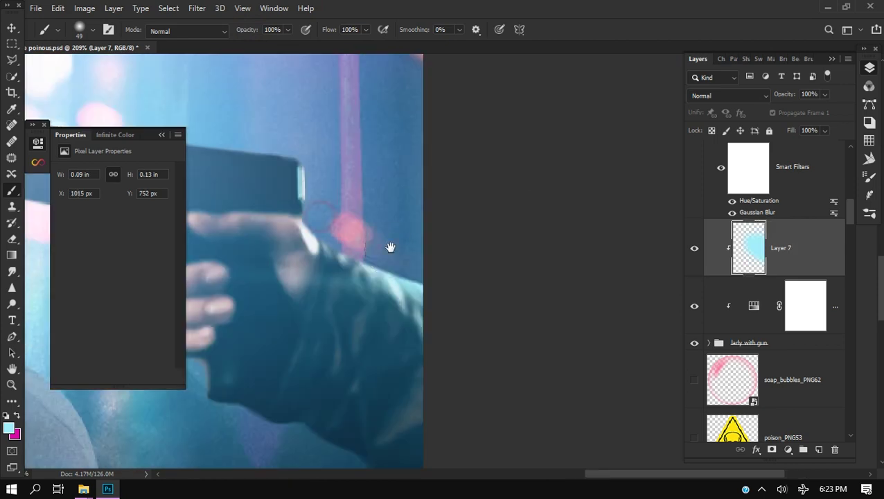
mouse_move(325, 136)
mouse_down()
mouse_move(402, 191)
mouse_move(497, 217)
mouse_up()
drag(325, 201, 515, 231)
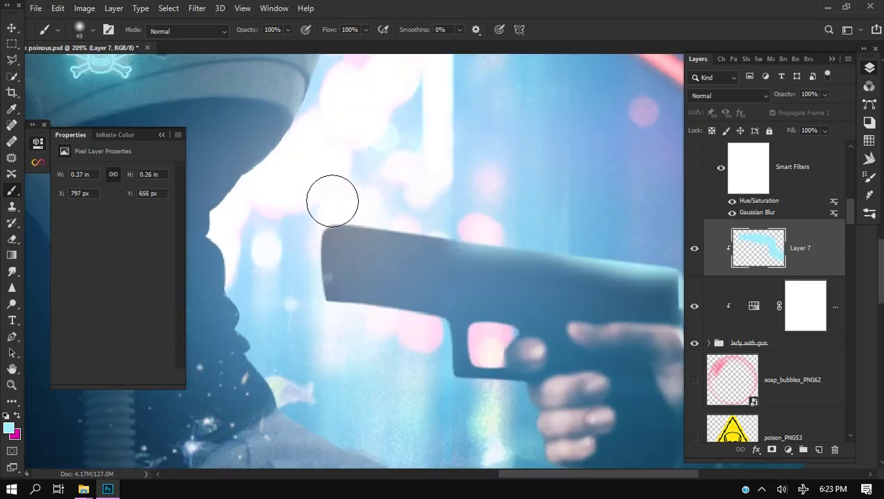
shift+click(324, 199)
shift+click(345, 204)
- Set the gun and sleeve highlight layer's blend mode to Linear Dodge (Add)
scroll(483, 300, down, 5)
drag(503, 303, 497, 296)
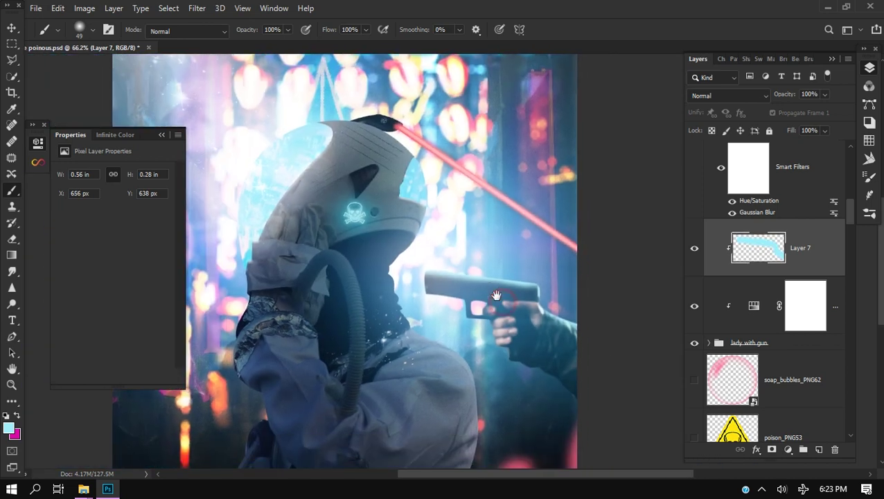
click(727, 96)
click(718, 239)
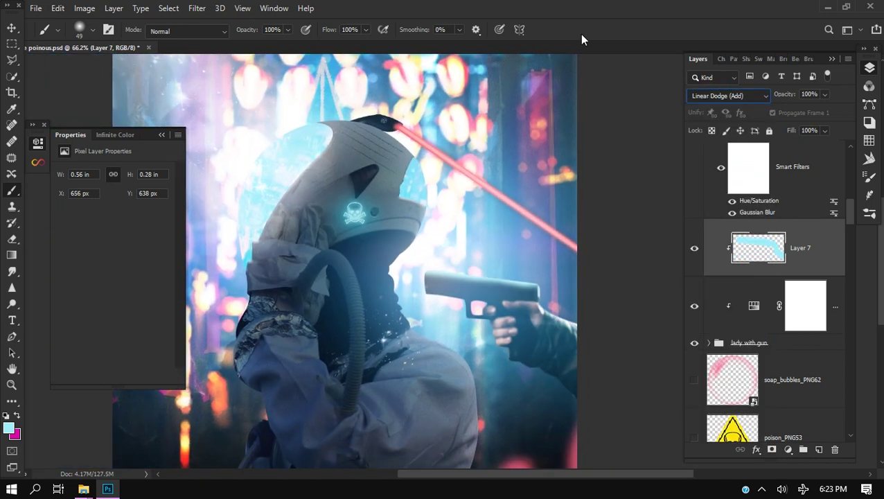
- Paint a thin light cyan rim along the lower edge of the gun-holding sleeve with a 16 px brush
scroll(527, 269, up, 4)
drag(446, 175, 560, 206)
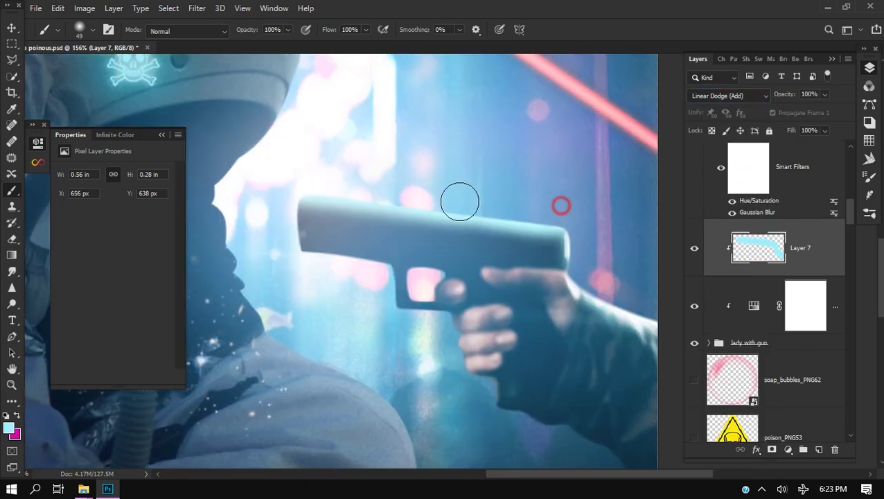
right_click(534, 367)
scroll(149, 139, down, 3)
key(Return)
scroll(455, 309, up, 4)
drag(458, 312, 252, 111)
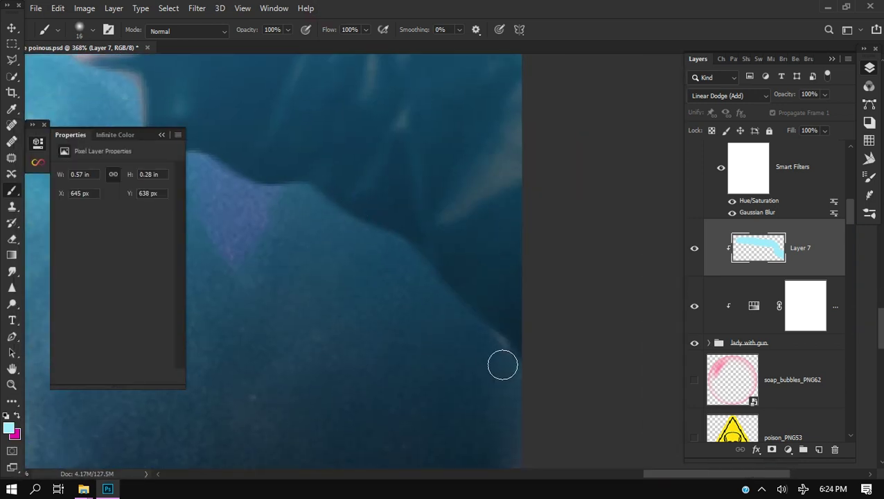
drag(315, 205, 257, 202)
mouse_move(248, 203)
mouse_down()
mouse_move(359, 294)
mouse_move(263, 260)
mouse_up()
drag(259, 268, 402, 367)
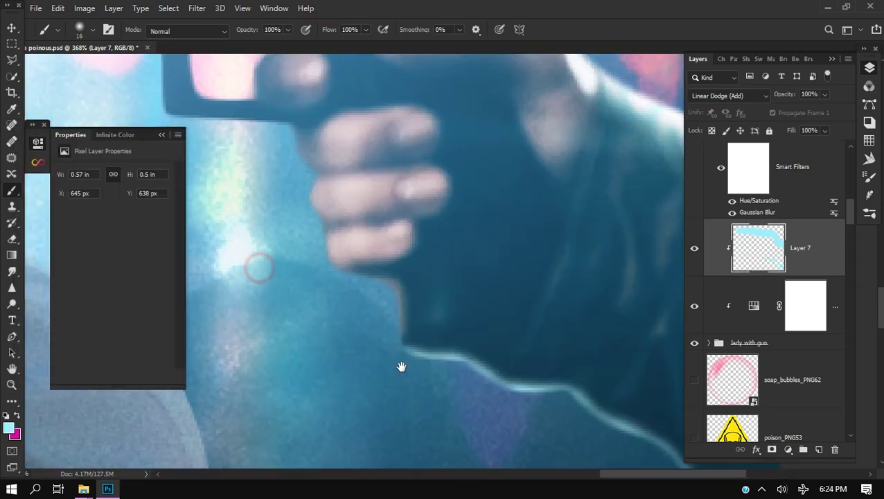
drag(316, 263, 425, 366)
- Extend the cyan rim highlight along the underside of the gun's grip, trigger guard and barrel
scroll(382, 251, up, 3)
scroll(388, 250, left, 5)
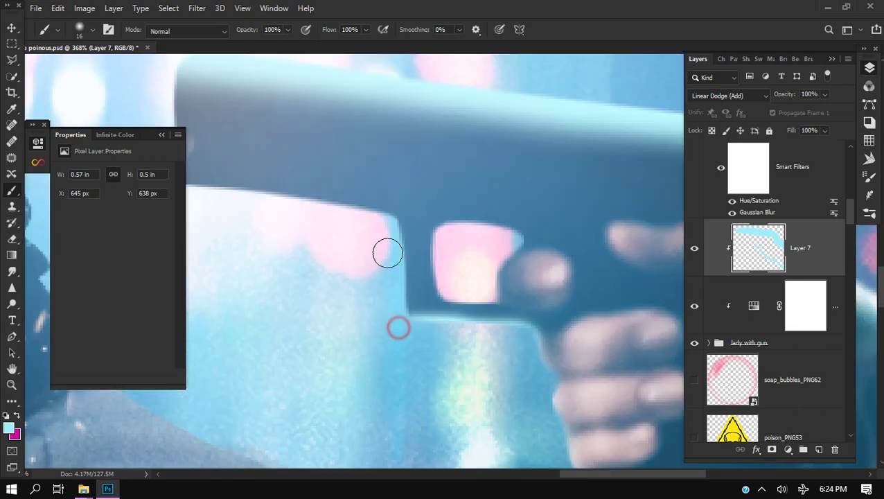
mouse_move(471, 259)
mouse_down()
mouse_move(268, 219)
mouse_move(464, 225)
mouse_up()
scroll(461, 355, down, 9)
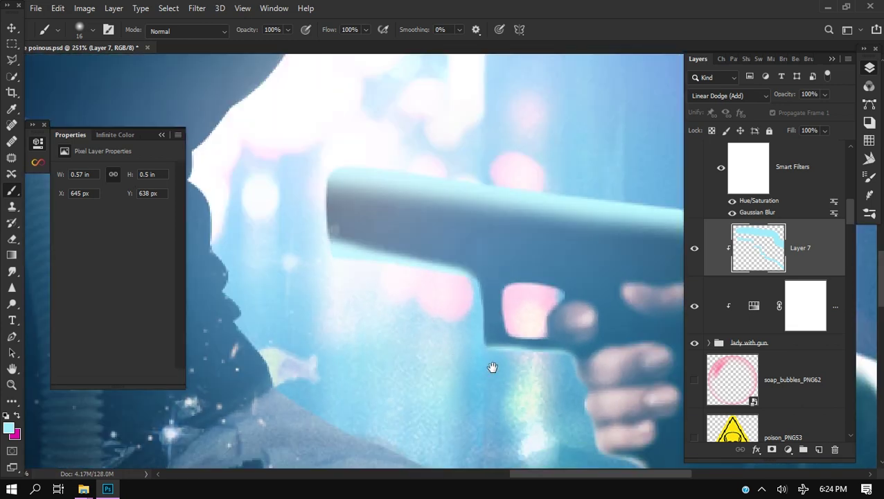
- Mask the highlight layer and thin the cyan light along the gun's slide with a black brush at 33% opacity
click(772, 450)
scroll(606, 288, up, 12)
drag(613, 295, 377, 232)
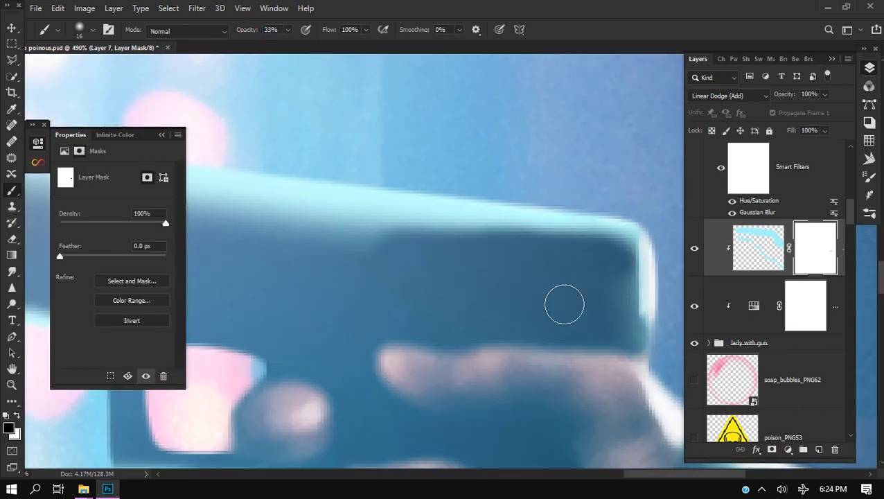
mouse_move(594, 239)
mouse_down()
mouse_move(315, 220)
mouse_move(406, 214)
mouse_up()
key(ctrl+z)
drag(612, 254, 377, 241)
scroll(416, 264, up, 2)
scroll(415, 263, left, 4)
drag(520, 323, 264, 271)
drag(606, 291, 311, 274)
drag(328, 288, 526, 339)
mouse_move(502, 337)
mouse_down()
mouse_move(268, 316)
mouse_move(239, 300)
mouse_up()
mouse_move(351, 323)
mouse_down()
mouse_move(570, 412)
mouse_move(464, 369)
mouse_up()
drag(426, 346, 293, 335)
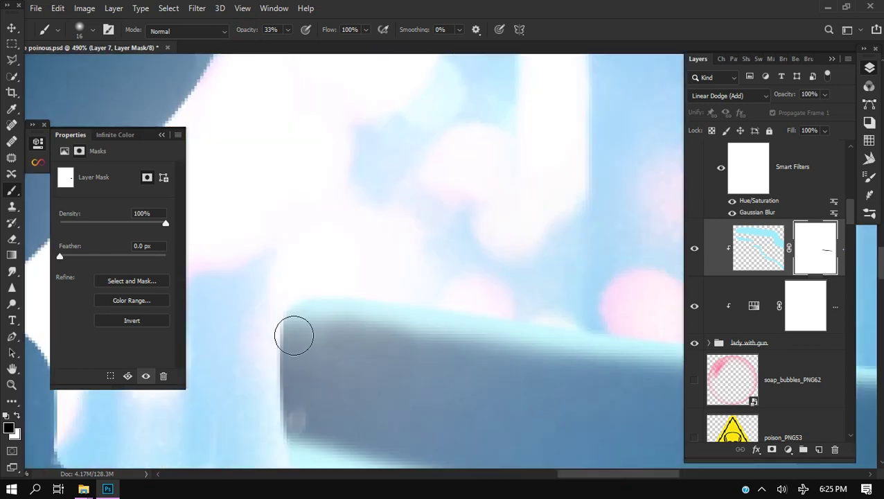
scroll(294, 335, down, 3)
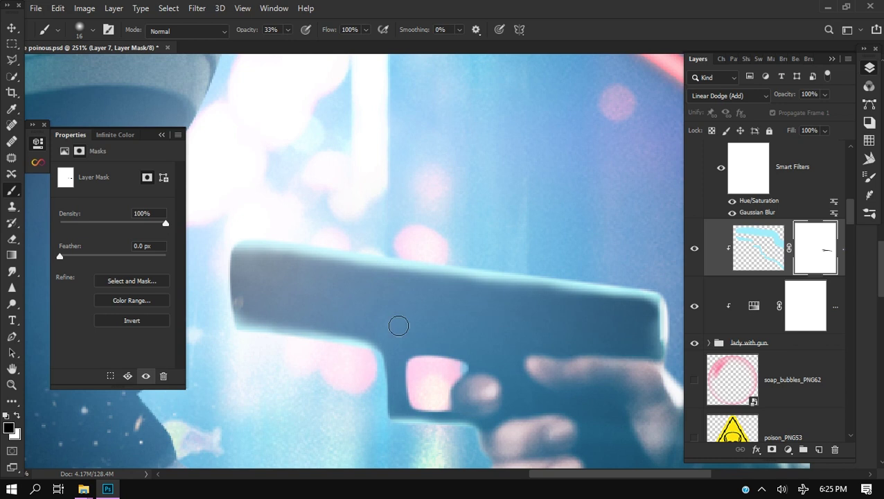
scroll(412, 287, down, 5)
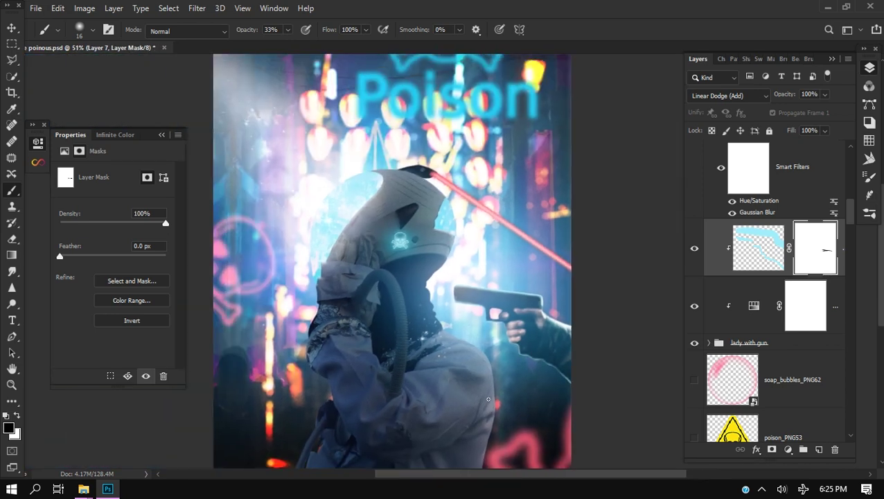
- Duplicate the gun highlight layer in Hard Mix mode and delete the copy's layer mask
click(746, 255)
key(ctrl+j)
click(727, 96)
click(714, 339)
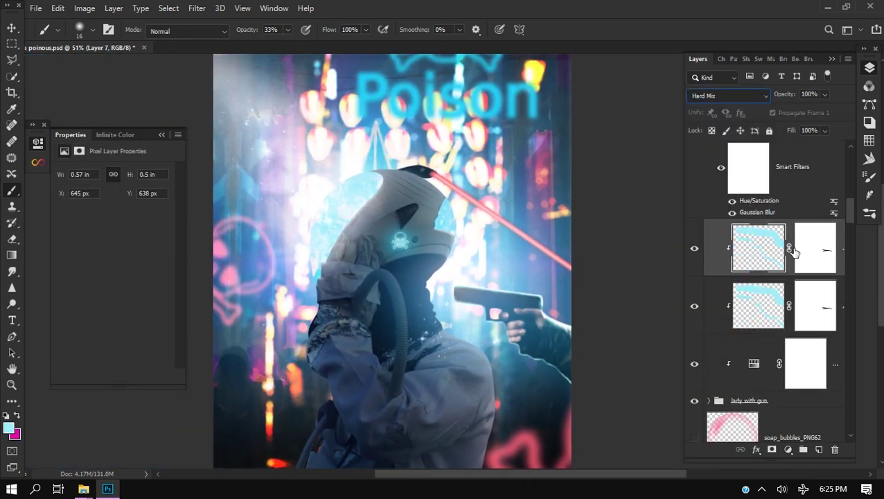
click(809, 255)
key(Delete)
scroll(531, 299, up, 3)
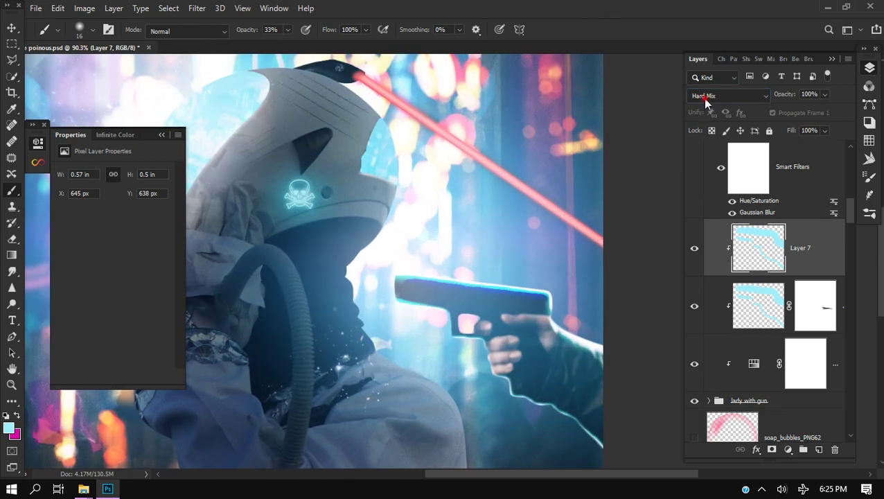
- Set the duplicated highlight's blend mode to Divide and apply a 5.6 px Gaussian Blur to it
click(705, 101)
click(694, 402)
click(197, 8)
mouse_move(41, 66)
click(225, 114)
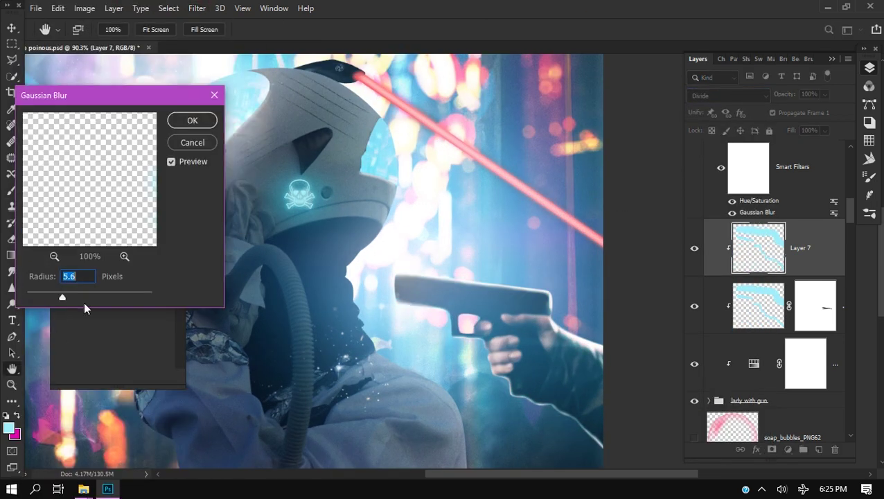
key(Return)
click(693, 248)
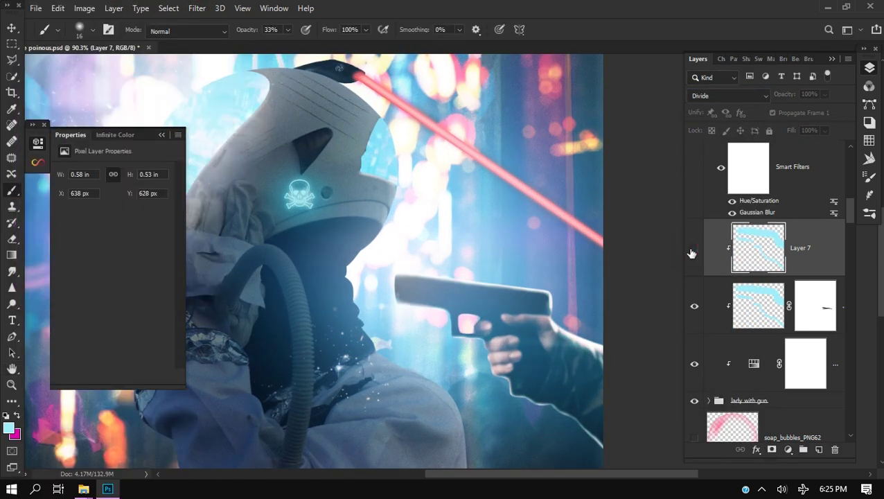
scroll(501, 247, down, 5)
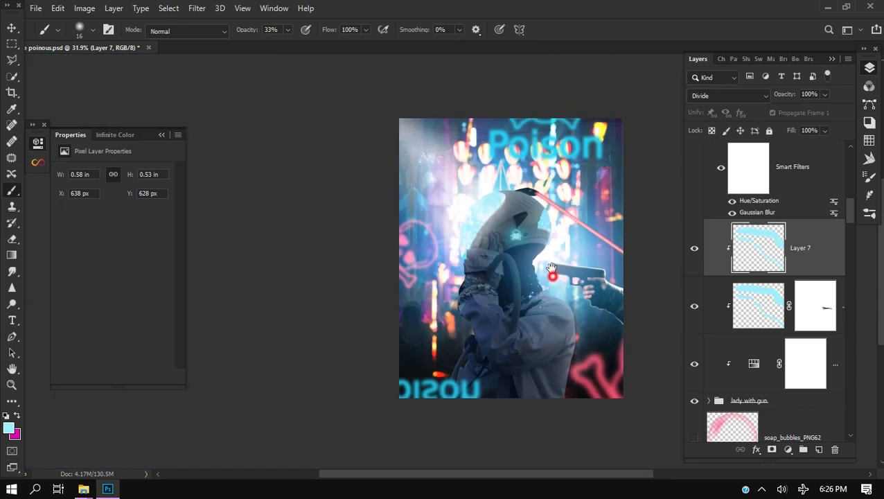
- Create a new layer above the astronaut's masked texture layer and clip it to the astronaut
scroll(788, 350, down, 8)
scroll(788, 344, down, 10)
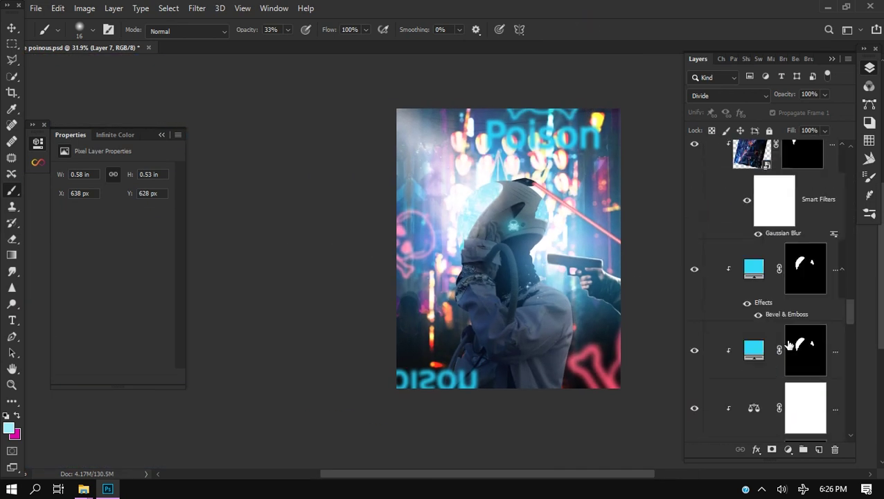
click(802, 305)
click(817, 448)
alt+click(815, 338)
- Paint a cyan rim light along the astronaut's shoulder edge on the clipped layer with a 16 px brush at 100% opacity
scroll(586, 282, up, 10)
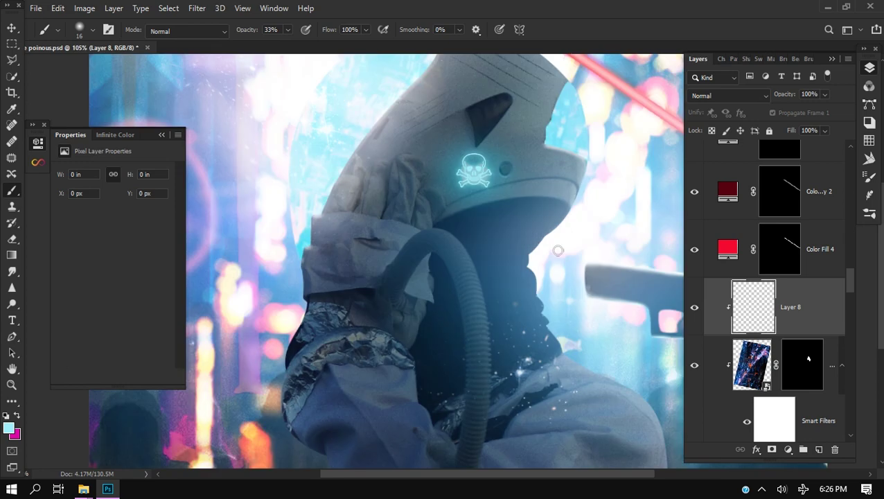
scroll(623, 328, up, 3)
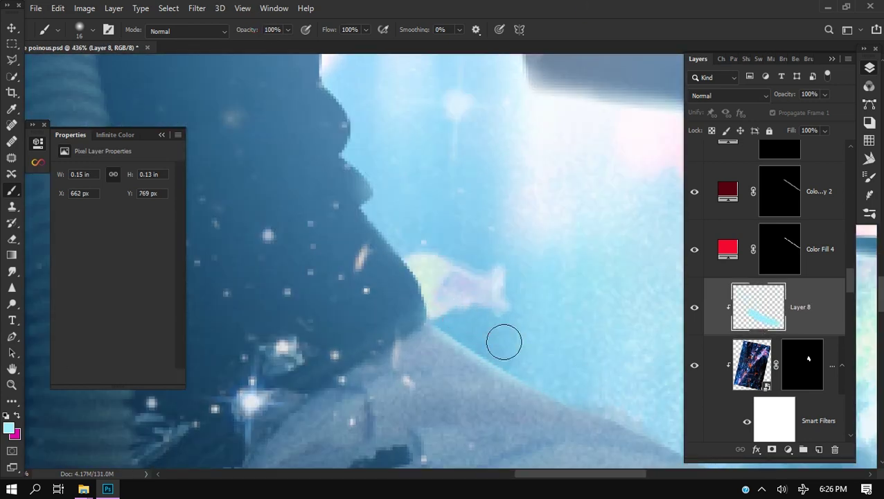
drag(596, 391, 450, 344)
mouse_move(450, 345)
mouse_down()
mouse_move(536, 395)
mouse_move(479, 278)
mouse_up()
mouse_move(464, 302)
mouse_down()
mouse_move(541, 351)
mouse_move(456, 290)
mouse_up()
mouse_move(454, 287)
mouse_down()
mouse_move(481, 304)
mouse_move(548, 394)
mouse_move(621, 449)
mouse_up()
drag(498, 168, 590, 325)
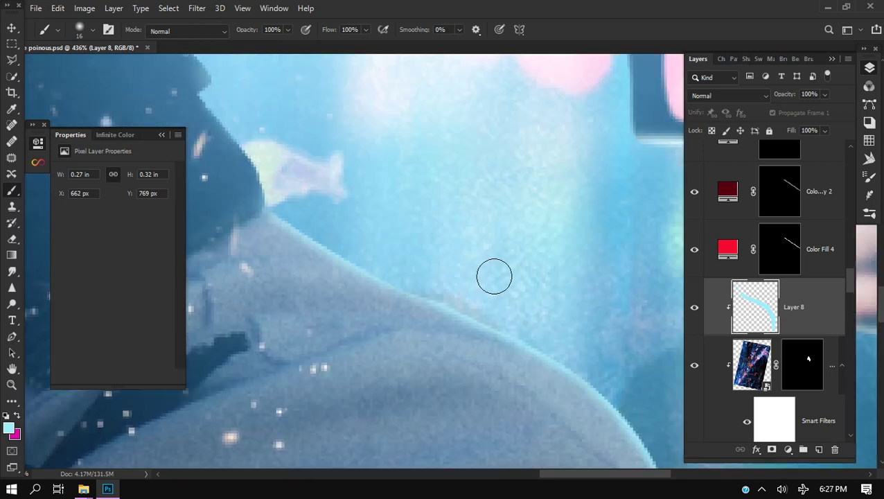
- Continue the cyan rim light up the astronaut's chest and dark neck edge facing the gun
drag(339, 236, 283, 196)
drag(283, 196, 349, 273)
drag(295, 172, 324, 265)
drag(319, 261, 302, 198)
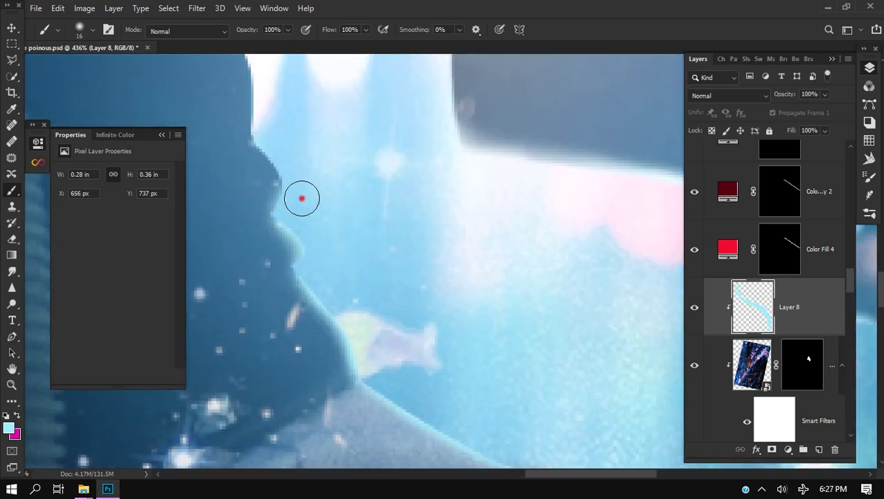
drag(280, 144, 356, 276)
mouse_move(352, 271)
mouse_down()
mouse_move(319, 140)
mouse_move(394, 236)
mouse_up()
drag(389, 232, 405, 183)
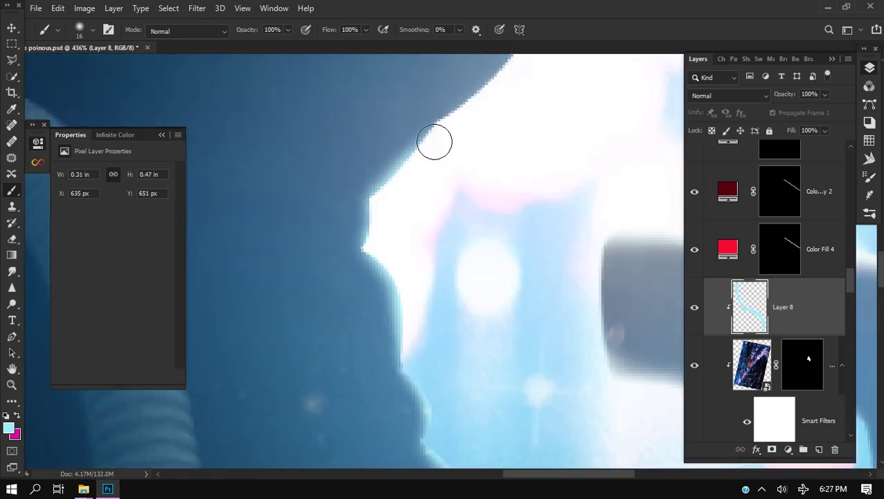
- Paint the cyan rim light along the helmet's chin, front edge and upper curve below the laser
scroll(408, 208, down, 8)
scroll(436, 211, up, 10)
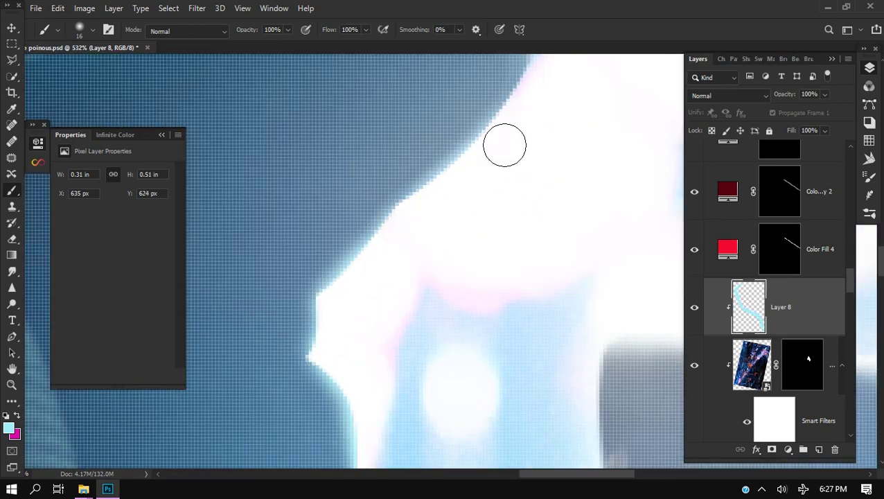
scroll(426, 292, down, 3)
mouse_move(393, 360)
mouse_down()
mouse_move(471, 197)
mouse_move(475, 207)
mouse_up()
scroll(501, 160, down, 2)
drag(503, 159, 501, 353)
drag(486, 353, 471, 218)
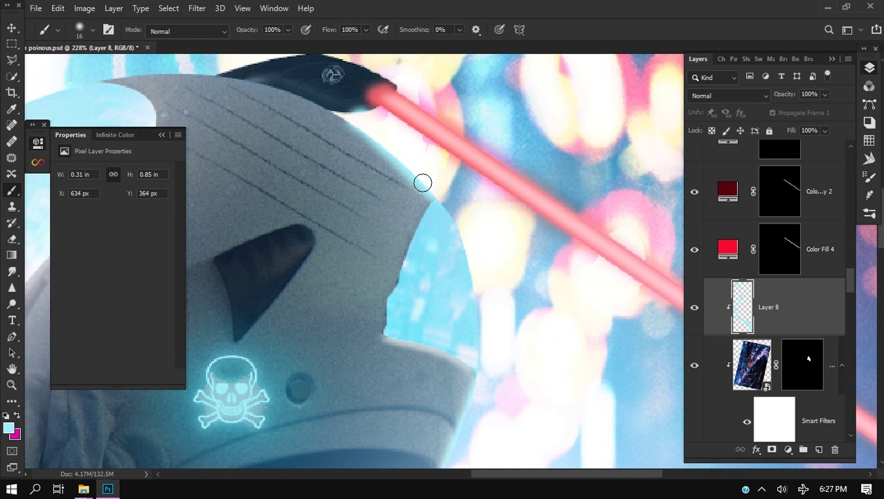
drag(423, 182, 461, 199)
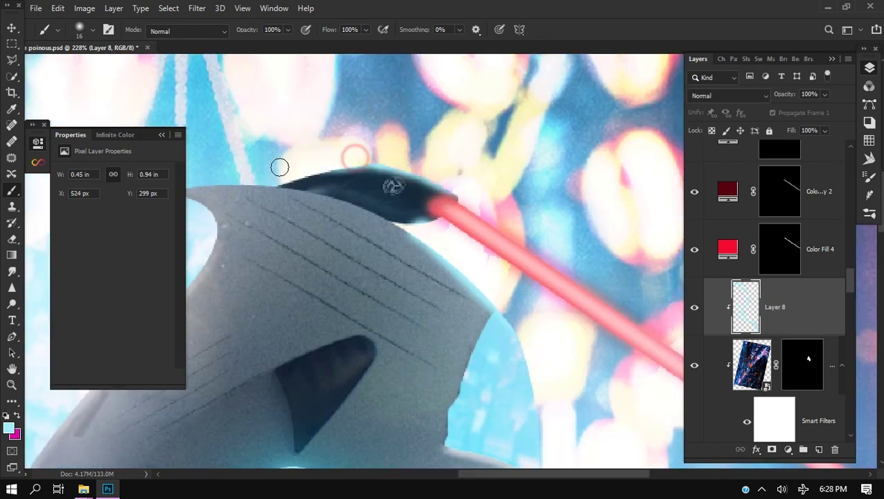
- Paint the cyan rim light down the suit's outer edge below the gun
key(ctrl+0)
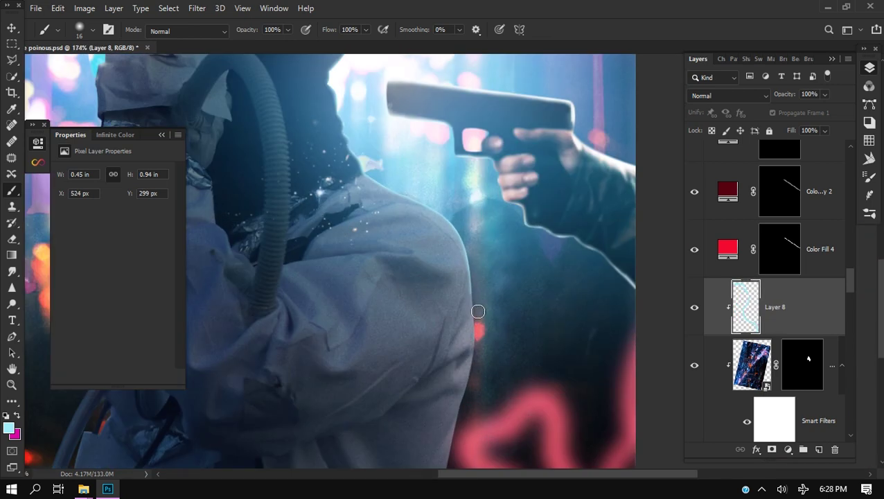
drag(478, 312, 477, 322)
scroll(475, 255, up, 3)
drag(475, 254, 475, 359)
mouse_move(476, 360)
mouse_down()
mouse_move(465, 221)
mouse_move(463, 285)
mouse_up()
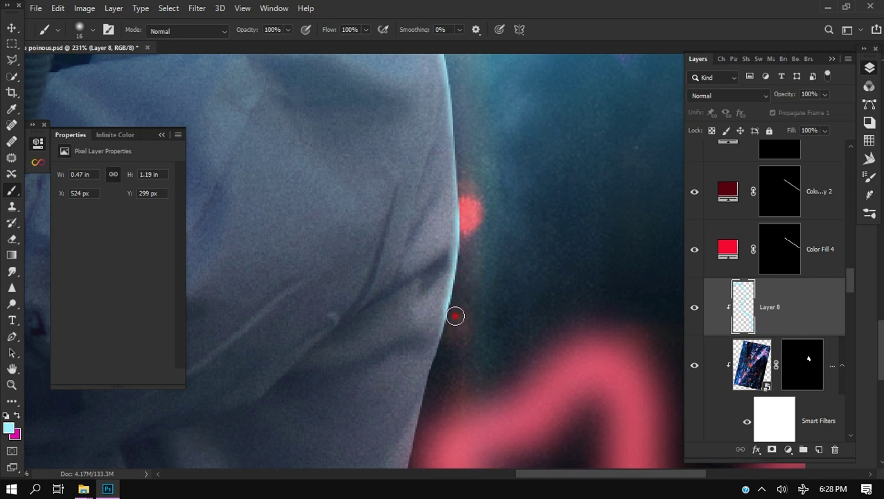
scroll(455, 316, down, 3)
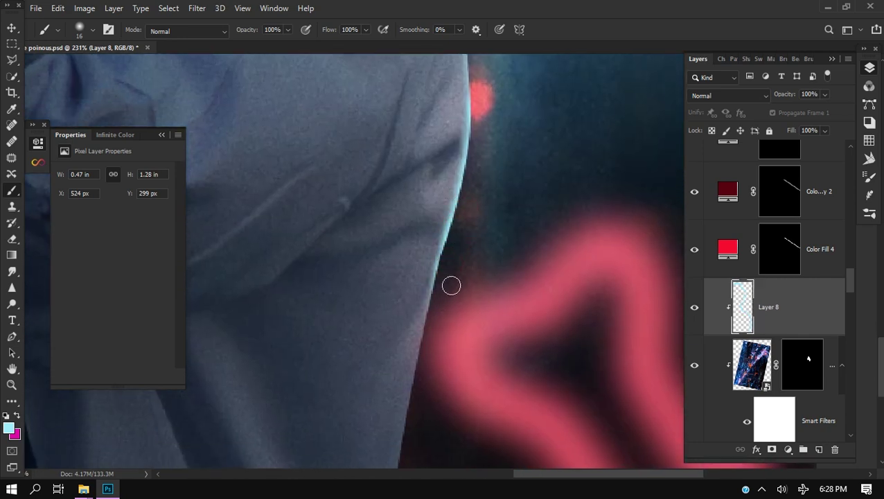
- Extend the cyan rim light along the suit's lower outer edge to the bottom of the image
drag(425, 396, 429, 362)
drag(415, 431, 423, 459)
scroll(443, 460, down, 9)
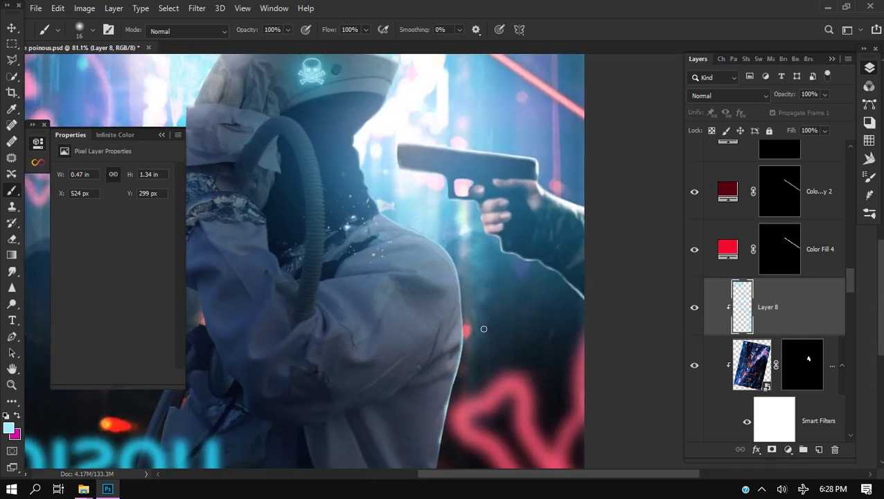
scroll(478, 327, up, 13)
scroll(446, 169, down, 5)
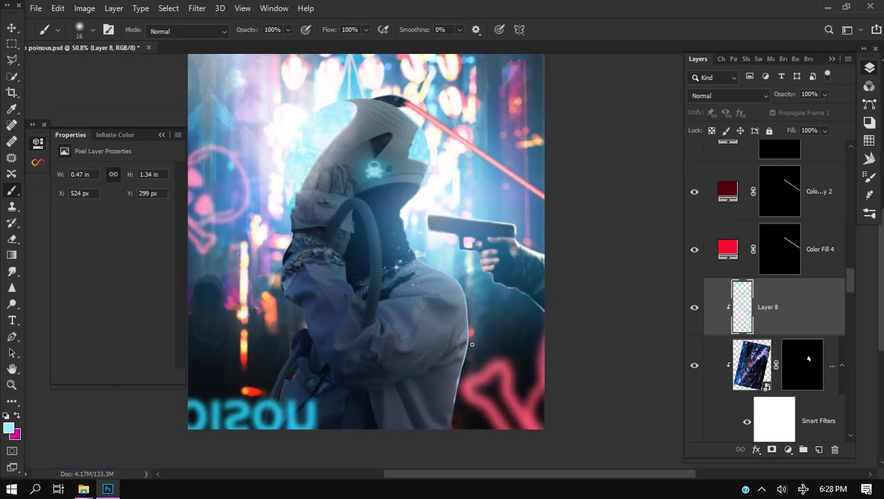
scroll(416, 357, up, 4)
drag(416, 357, 415, 333)
scroll(415, 333, down, 5)
- Duplicate the rim light layer beneath the original and apply a Motion Blur at an 18° angle with 92 pixels distance
key(ctrl+j)
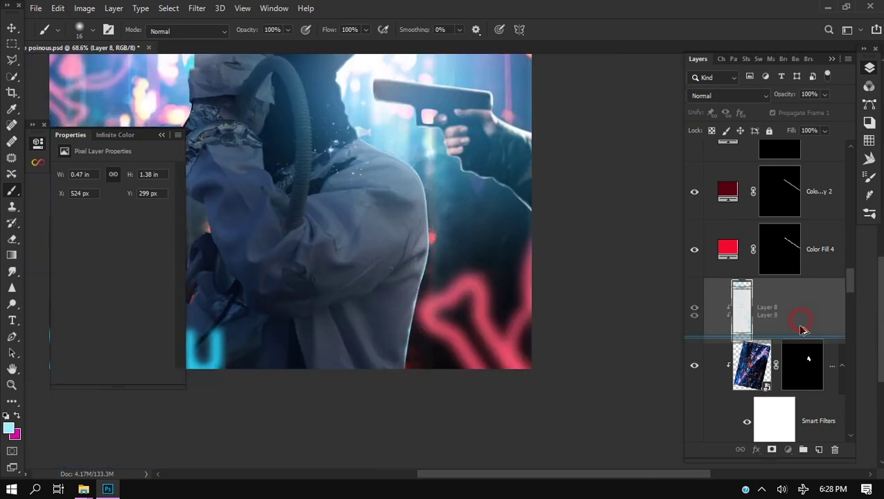
click(197, 8)
mouse_move(59, 63)
click(217, 146)
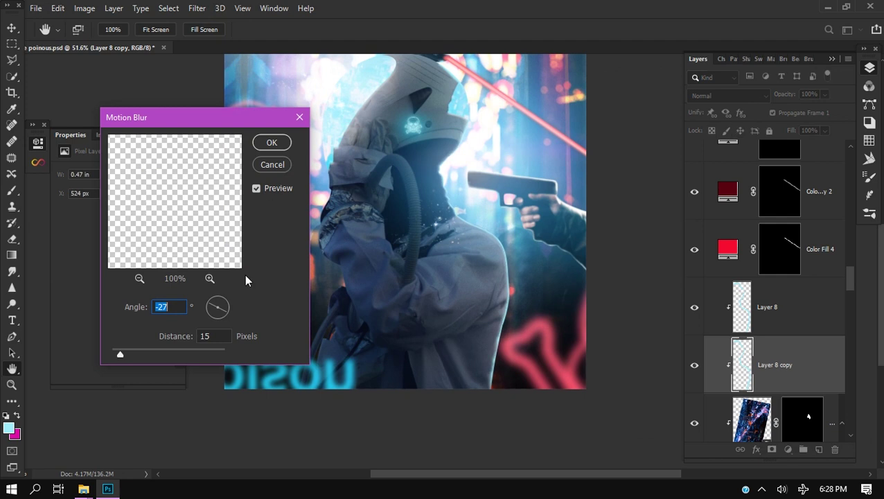
drag(115, 357, 152, 354)
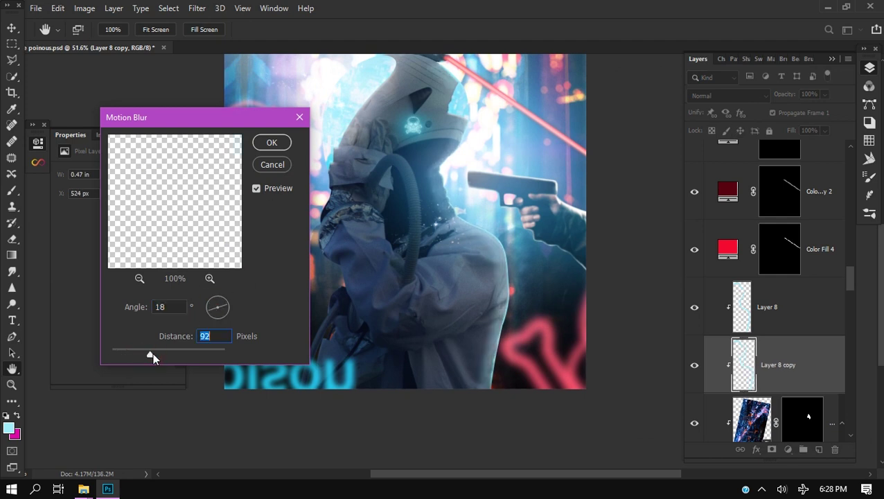
key(Return)
- Apply an 8.2 px Gaussian Blur to the motion-blurred rim light copy
click(196, 8)
click(217, 119)
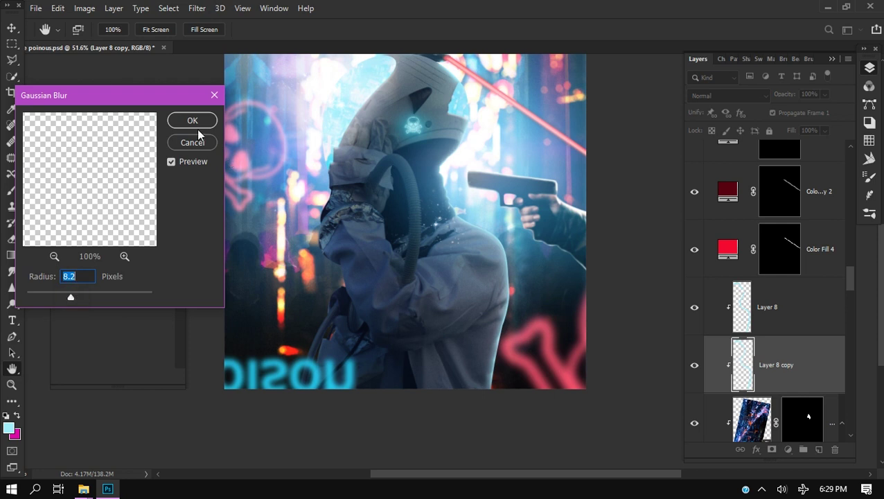
click(192, 120)
key(b)
- Add a second copy of the rim light below the original and soften it with a Gaussian Blur
key(ctrl+j)
click(196, 7)
mouse_move(59, 61)
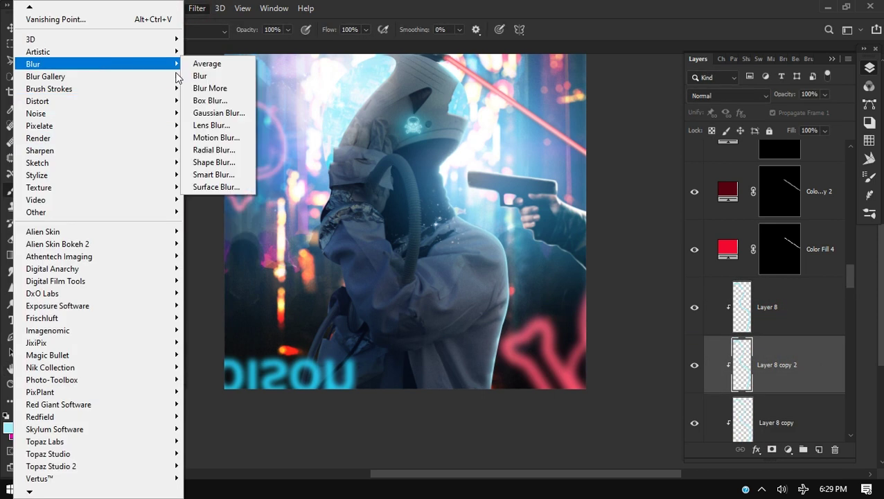
click(217, 102)
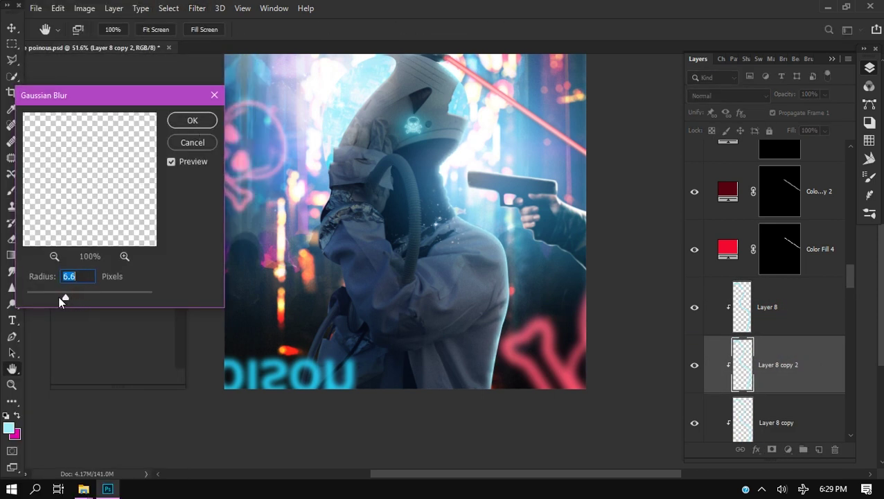
drag(59, 298, 59, 298)
click(192, 120)
- Duplicate the sharp rim light layer beneath itself and set the original's blend mode to Vivid Light
click(764, 307)
key(ctrl+j)
key(ctrl+bracketleft)
click(781, 309)
click(724, 95)
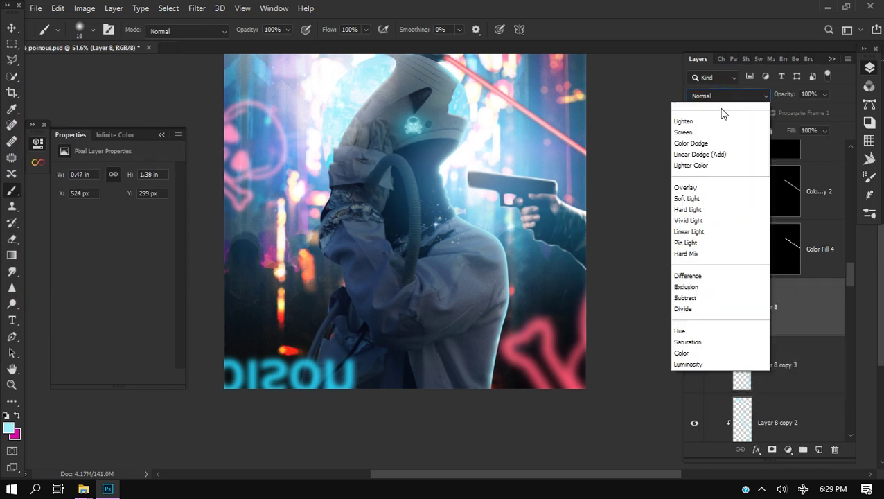
click(717, 305)
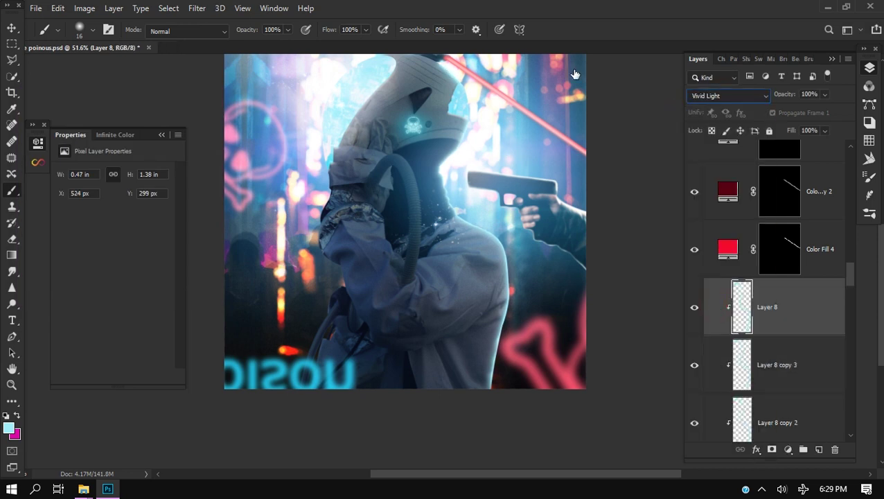
- Strengthen the rim light along the helmet's front and chin on the Vivid Light layer at 100% brush opacity
scroll(468, 139, up, 5)
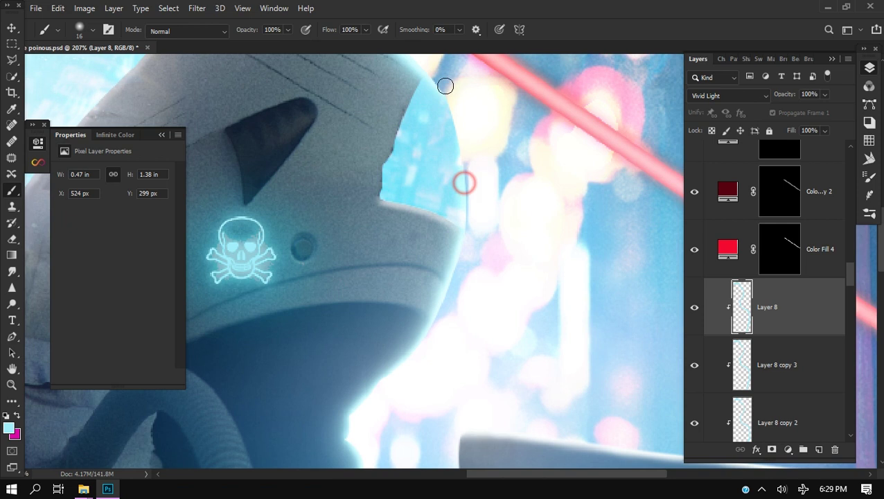
drag(446, 86, 420, 81)
drag(444, 113, 481, 299)
scroll(457, 343, down, 7)
drag(491, 335, 513, 166)
scroll(472, 234, up, 8)
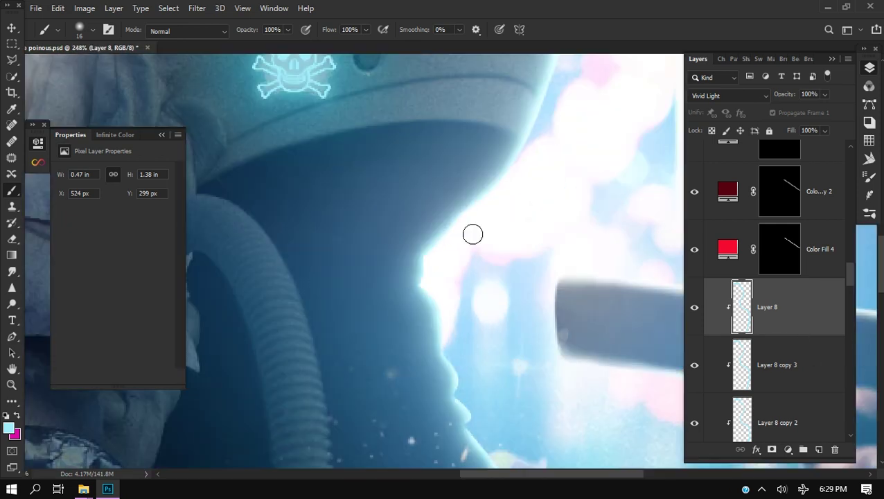
- Lower the brush opacity to 33% and build up the rim light along the chest, shoulder and helmet edge
scroll(443, 264, down, 4)
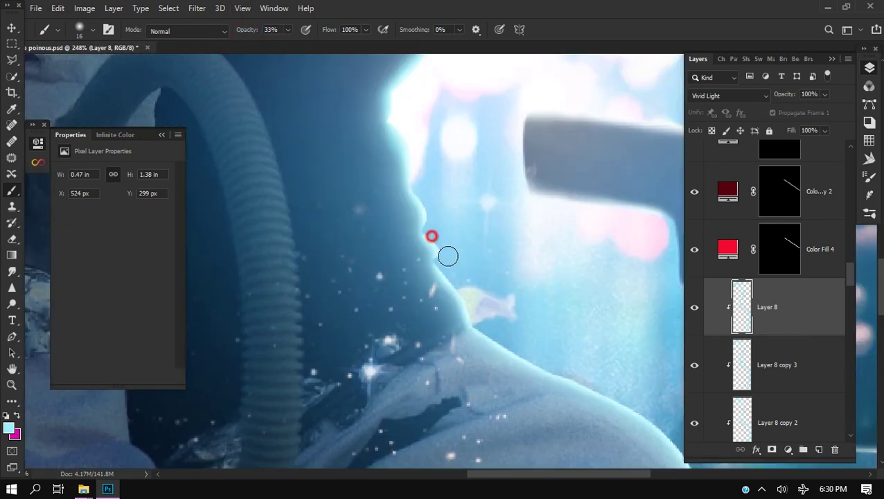
drag(639, 376, 539, 237)
drag(383, 125, 472, 304)
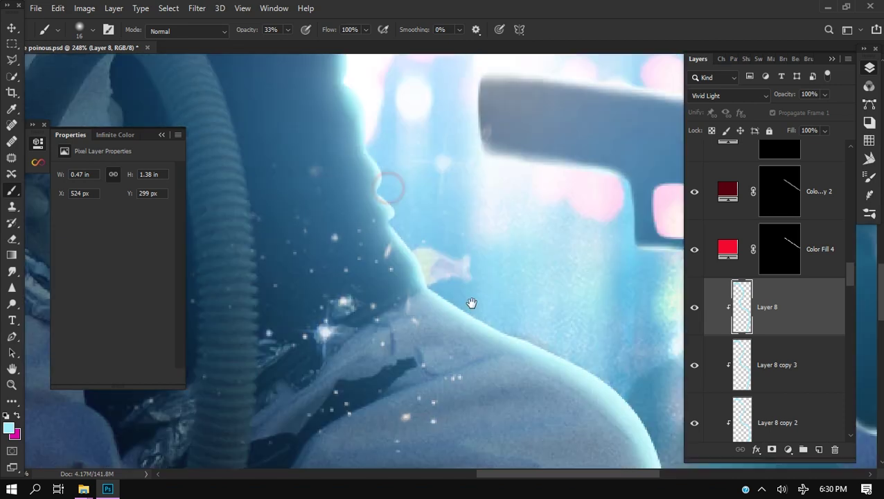
drag(373, 122, 418, 281)
scroll(412, 283, down, 1)
drag(479, 144, 438, 281)
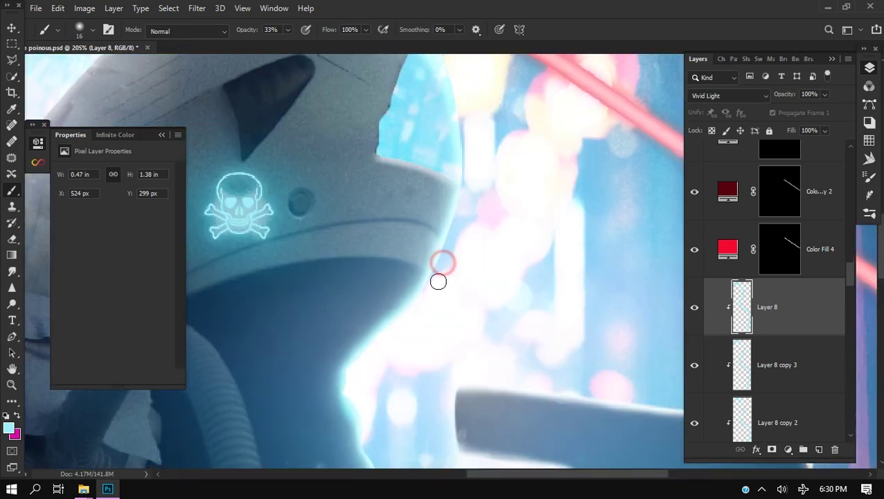
- Create a new layer above the existing cyan glow layer and dab a soft 134 px cyan spot beside the helmet opening
key(ctrl+0)
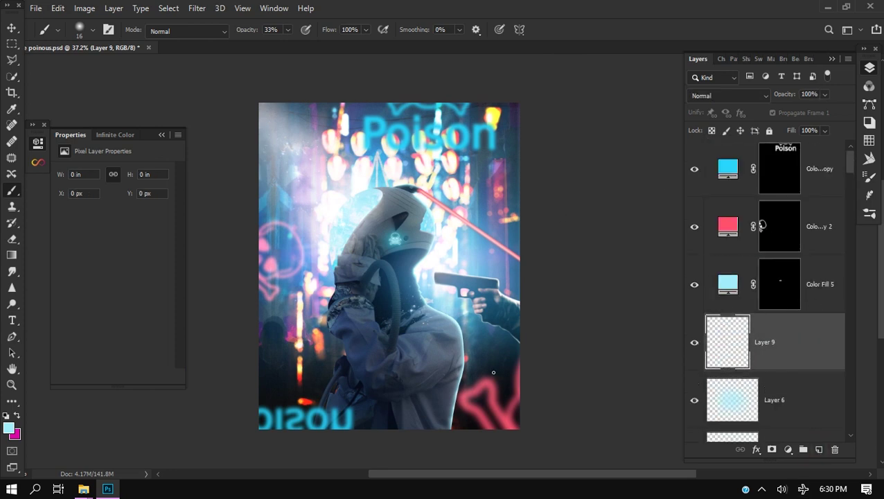
right_click(427, 296)
click(367, 9)
scroll(379, 210, up, 5)
click(450, 297)
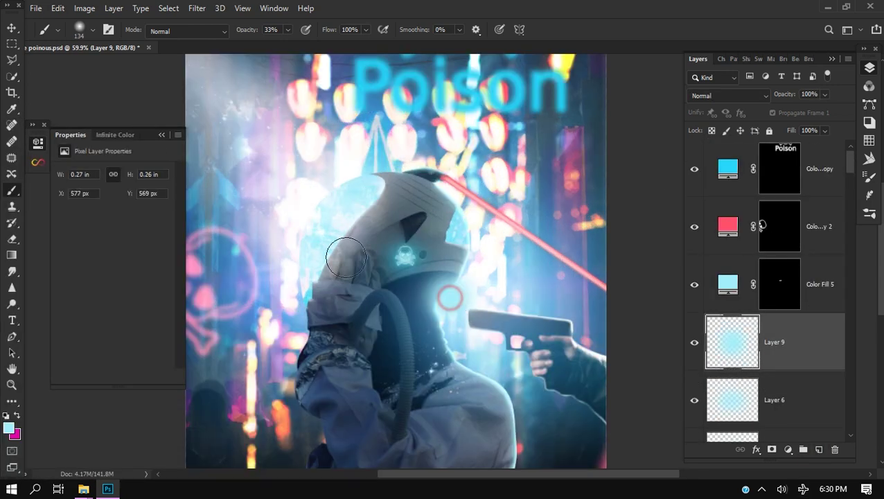
- Enlarge the cyan glow spot to about 0.53 by 0.52 in, centred in front of the neck
key(v)
drag(489, 336, 563, 410)
drag(499, 376, 465, 340)
key(Return)
- Set the glow spot layer's blend mode to Screen and its opacity to 49%
click(712, 97)
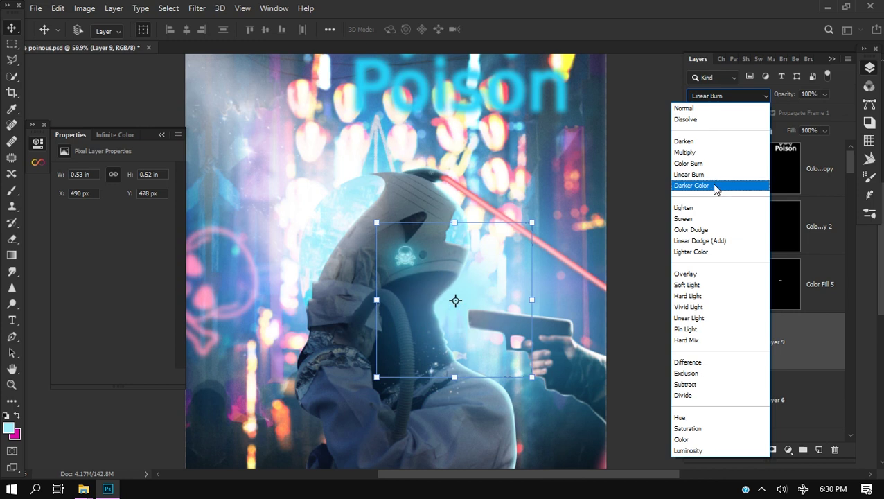
click(720, 218)
key(4)
key(2)
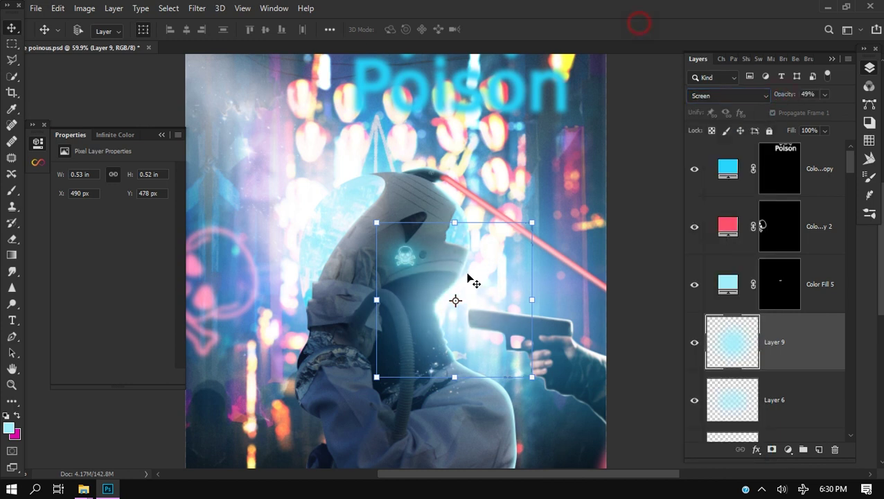
- Examine the glow and rim lighting across the helmet, gun and suit
scroll(467, 278, down, 2)
scroll(416, 322, up, 3)
drag(416, 322, 503, 284)
scroll(494, 271, down, 5)
scroll(592, 292, up, 4)
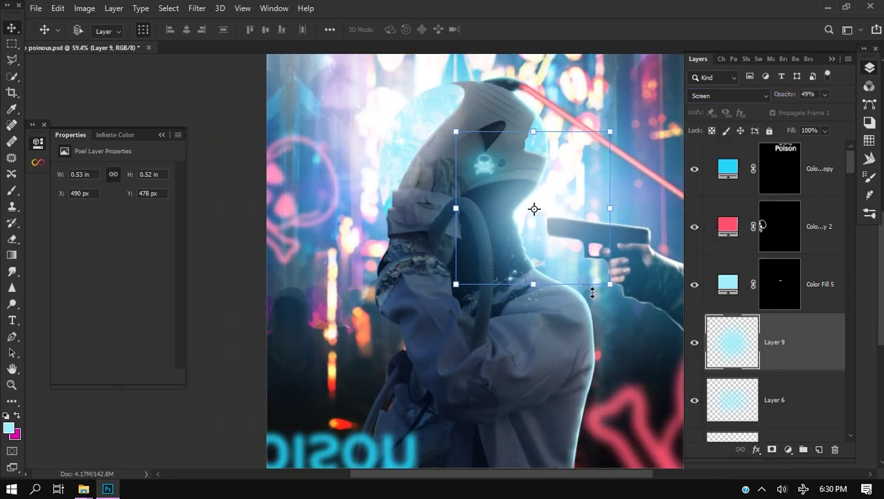
scroll(592, 292, up, 3)
drag(581, 324, 577, 253)
scroll(577, 254, down, 2)
- Create a new layer above the astronaut's clipped rim light layers
scroll(793, 319, down, 10)
click(741, 344)
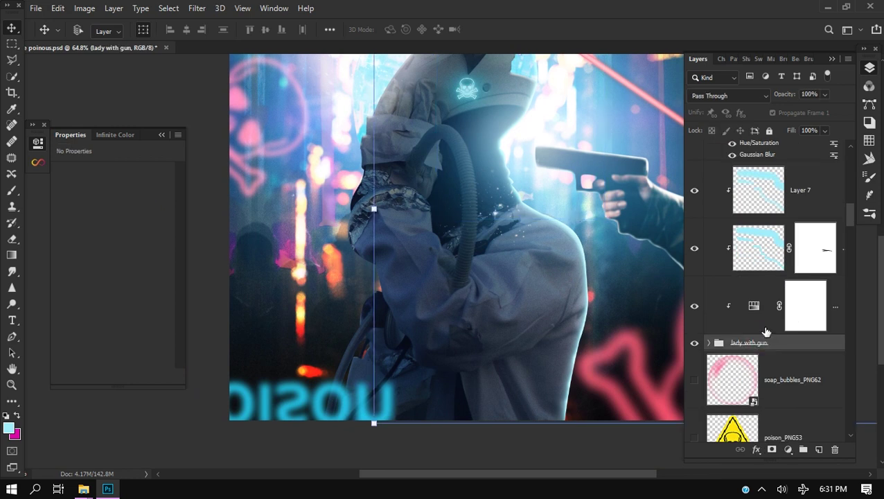
scroll(765, 331, up, 3)
click(762, 305)
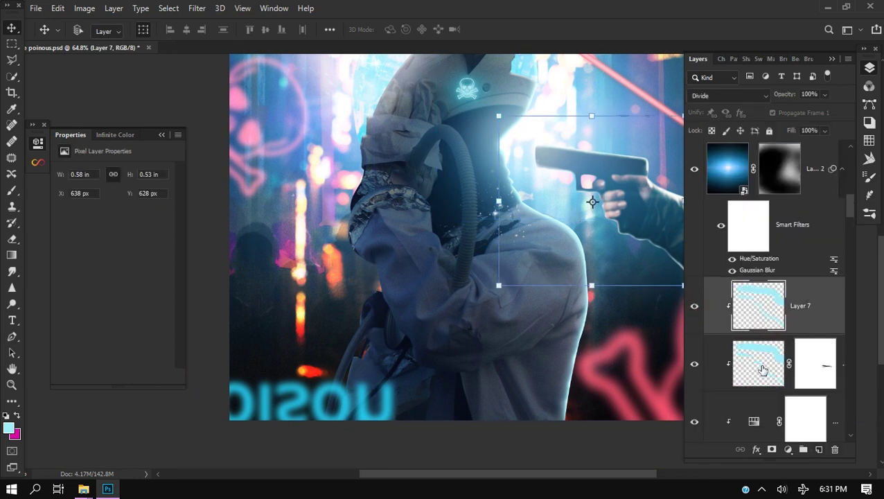
scroll(762, 369, down, 5)
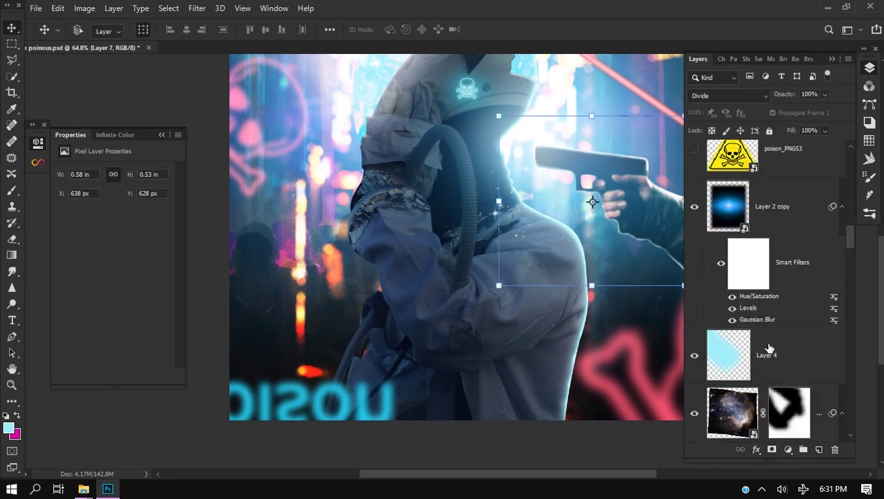
scroll(768, 348, down, 6)
click(738, 270)
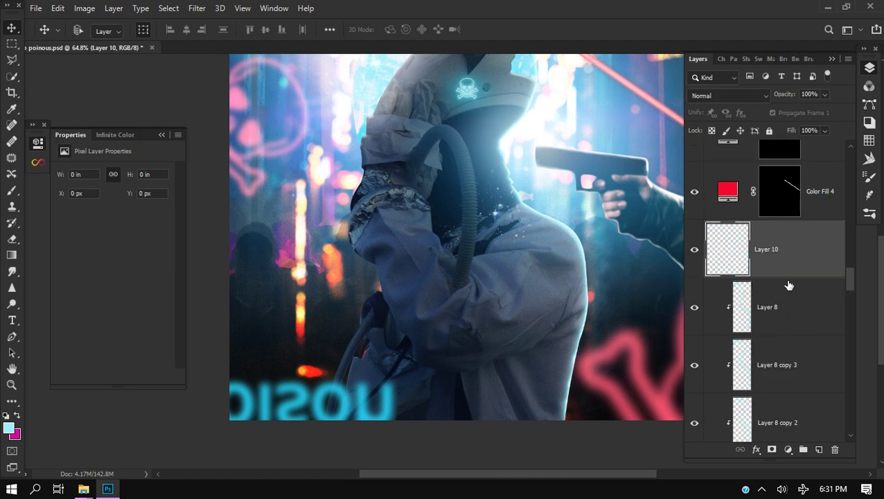
- Darken the astronaut's lower part with a dark upward-fading gradient on the clipped layer, blended in Multiply at 65% opacity
click(12, 253)
alt+click(462, 344)
drag(446, 335, 446, 457)
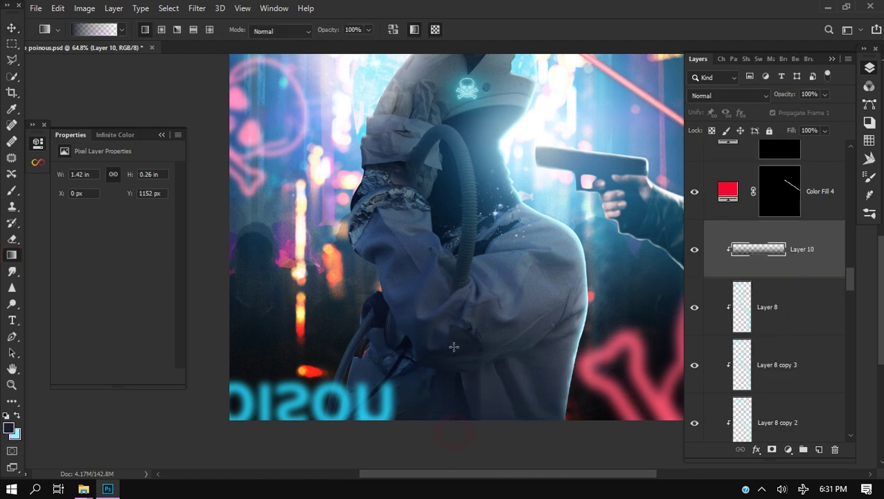
click(703, 97)
click(703, 158)
drag(471, 428, 476, 227)
scroll(479, 205, down, 5)
drag(780, 98, 755, 104)
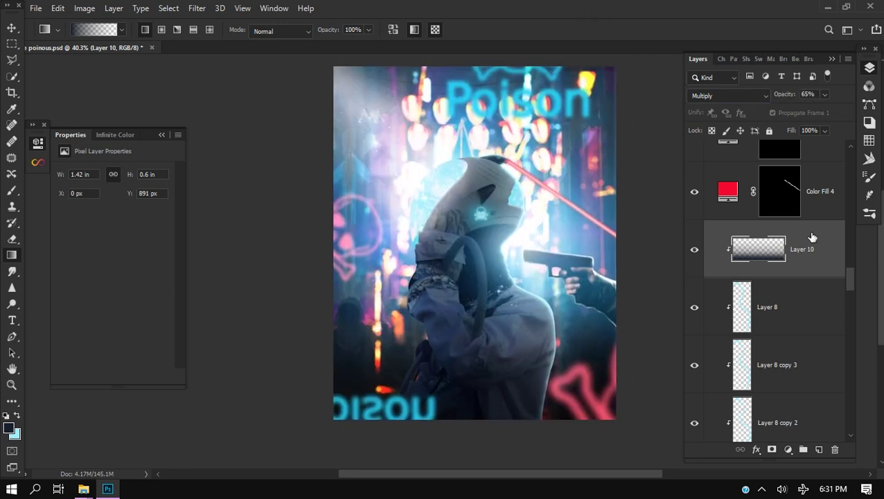
- Create a new clipped layer beneath the gradient layer and ready a soft 10 px brush for rim painting
click(810, 327)
click(819, 449)
scroll(405, 277, up, 10)
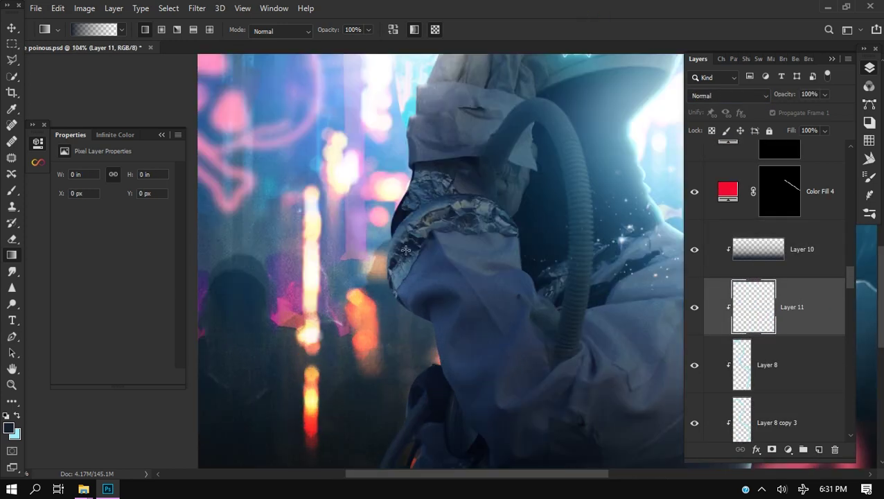
key(b)
right_click(399, 247)
click(70, 151)
text(10)
key(Return)
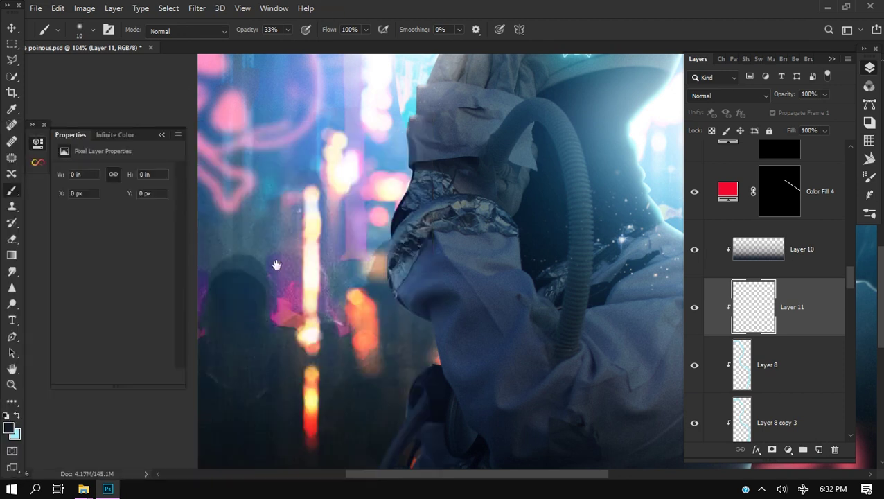
- Paint a thin light cyan rim along the outer edge of the raised sleeve, from the elbow fold up to the foil
scroll(405, 268, up, 4)
scroll(359, 295, up, 1)
drag(442, 268, 438, 244)
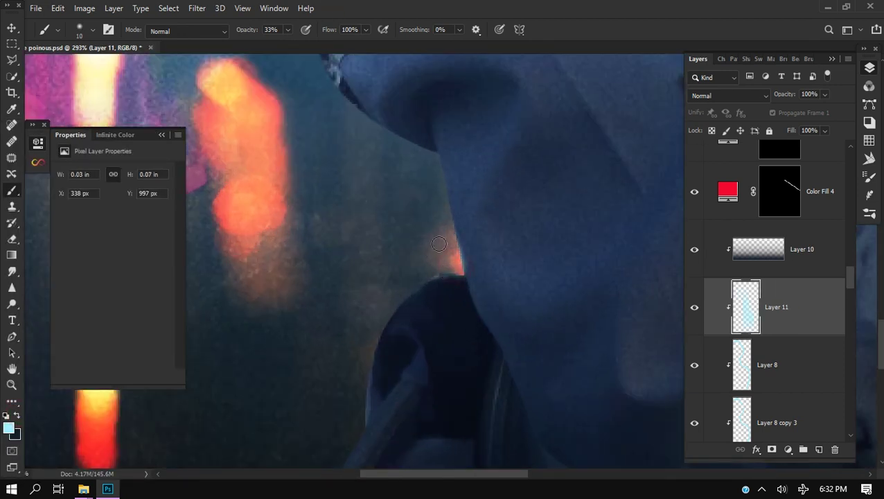
drag(439, 165, 437, 156)
drag(422, 152, 371, 120)
mouse_move(383, 130)
mouse_down()
mouse_move(479, 323)
mouse_move(431, 269)
mouse_up()
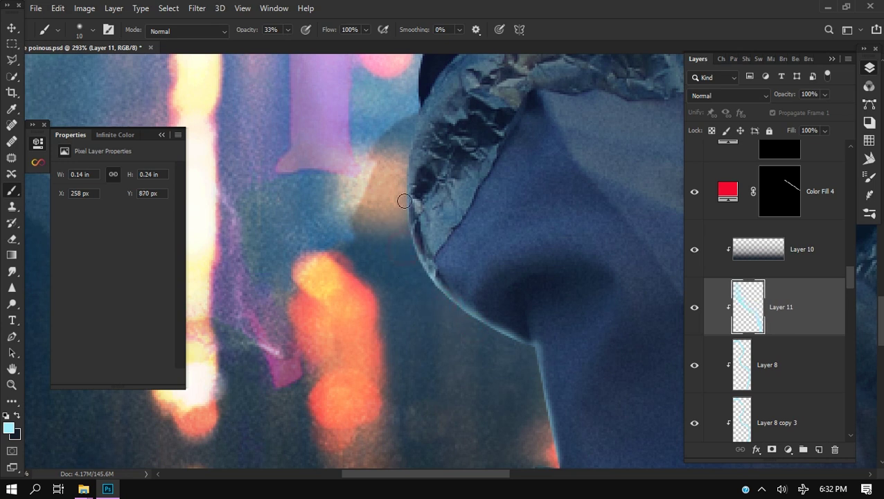
drag(547, 461, 454, 215)
- Paint the cyan rim light down the outer edge of the dark strap and hose behind the astronaut's arm
scroll(455, 215, up, 1)
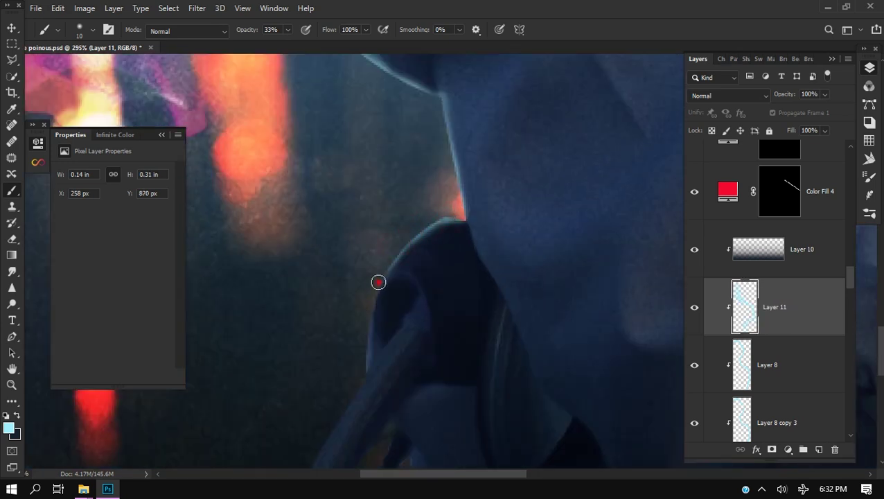
drag(378, 282, 364, 365)
mouse_move(362, 365)
mouse_down()
mouse_move(398, 239)
mouse_move(415, 218)
mouse_up()
drag(403, 227, 355, 313)
drag(392, 241, 348, 328)
drag(346, 328, 398, 214)
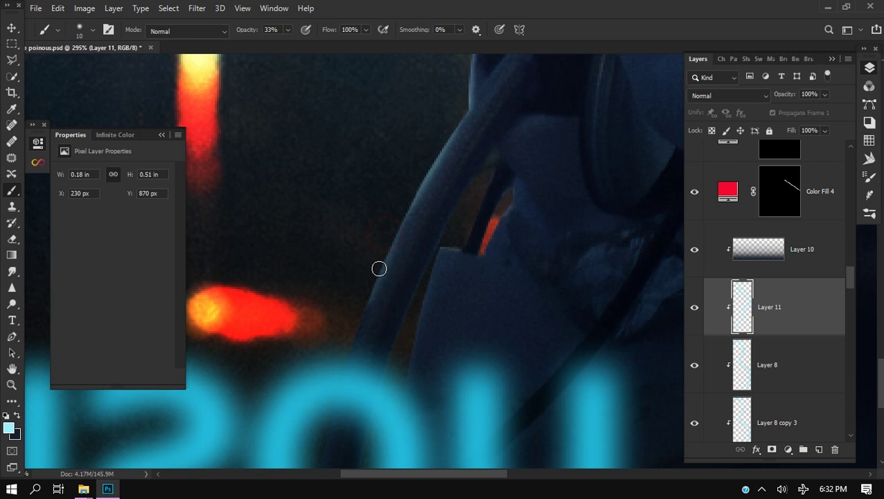
scroll(367, 376, down, 3)
drag(399, 249, 354, 366)
scroll(432, 256, up, 3)
drag(456, 242, 439, 466)
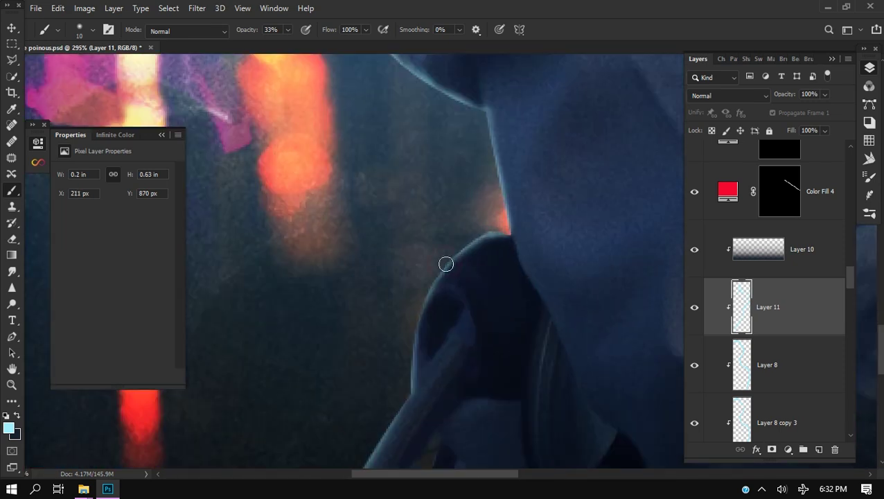
- Continue the cyan rim light along the foil wrist, the cuff edge and the top of the helmet
scroll(506, 231, down, 3)
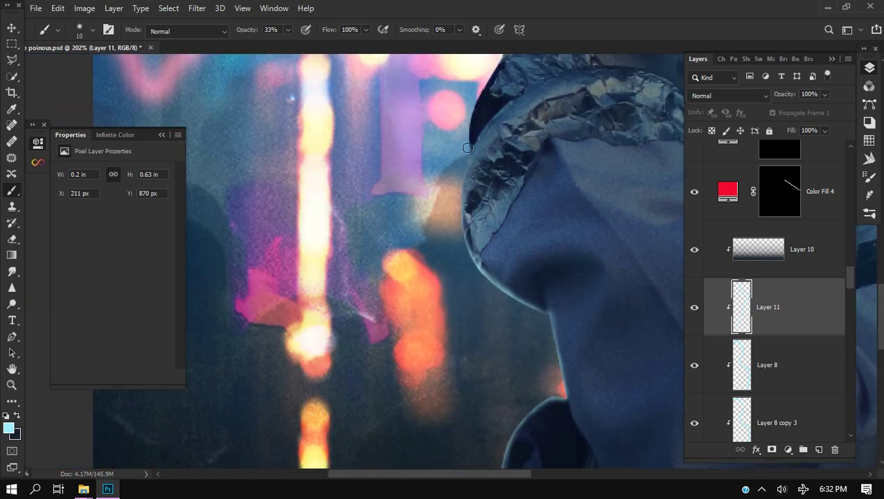
scroll(460, 249, up, 3)
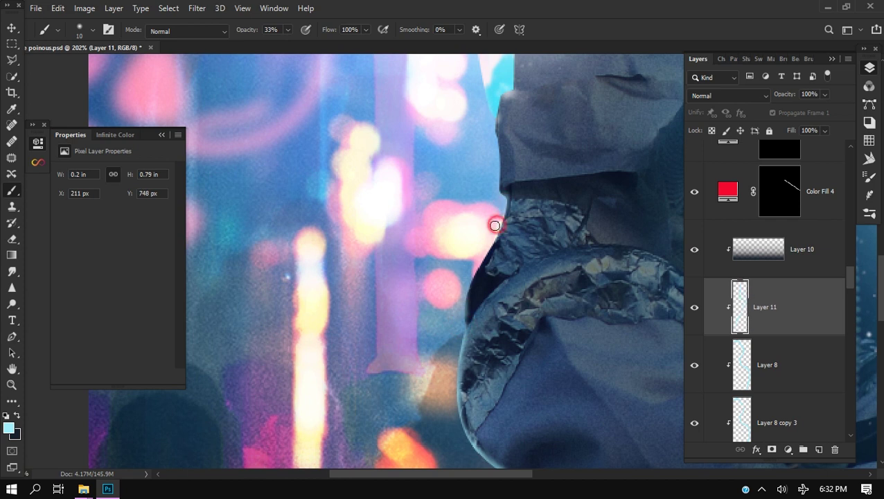
scroll(472, 324, up, 2)
drag(451, 274, 448, 215)
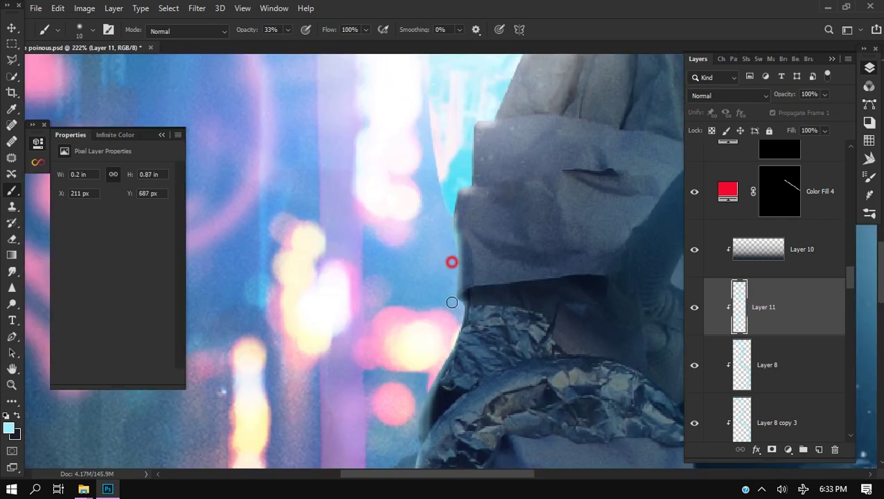
scroll(450, 261, down, 2)
scroll(463, 202, up, 2)
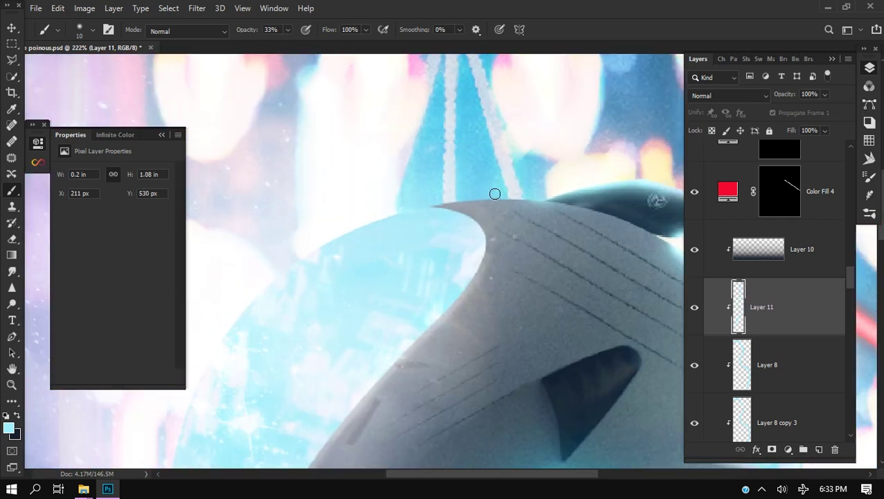
drag(518, 197, 446, 196)
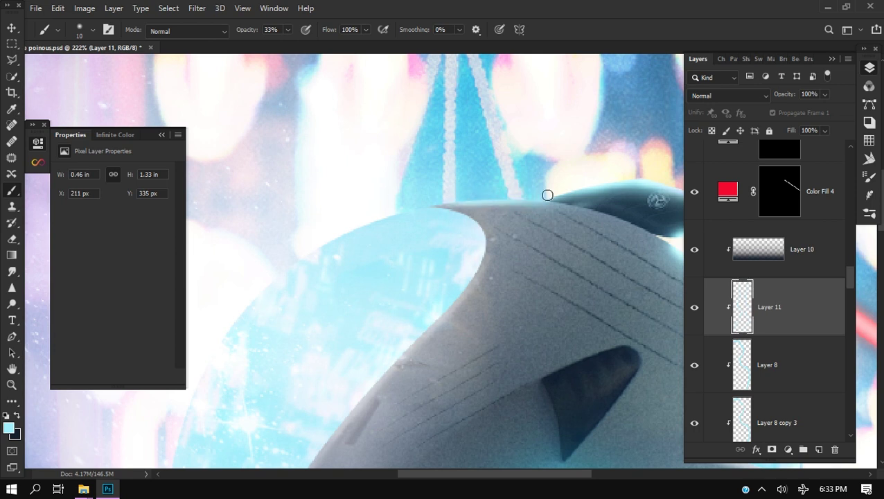
key(ctrl+0)
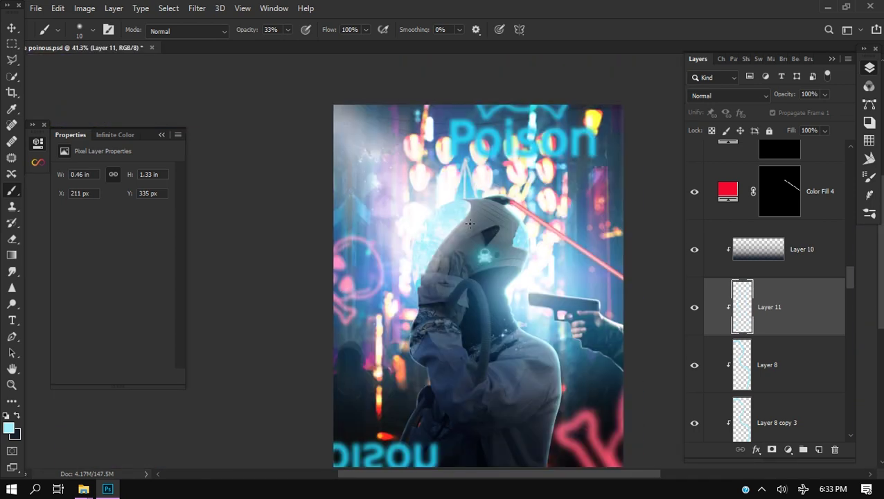
- On another new clipped layer, paint a cyan highlight along the upper sleeve crease using a flattened soft brush tip
scroll(366, 266, up, 1)
scroll(351, 368, up, 5)
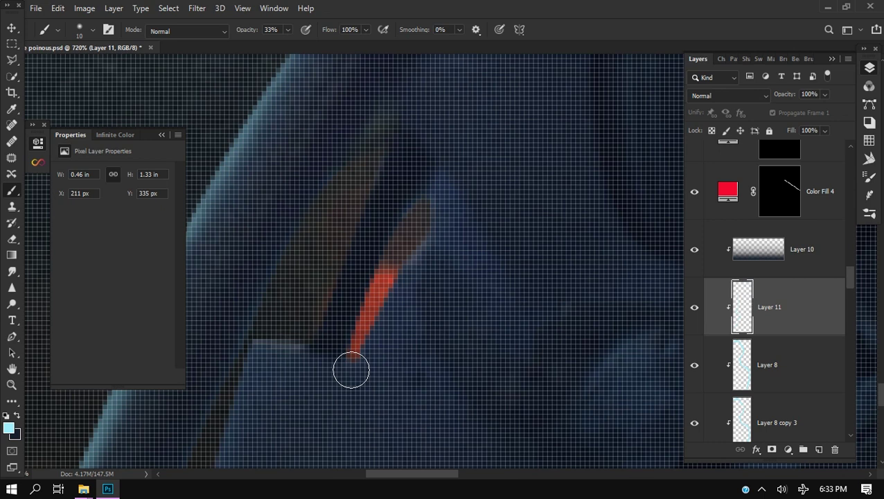
scroll(457, 259, down, 8)
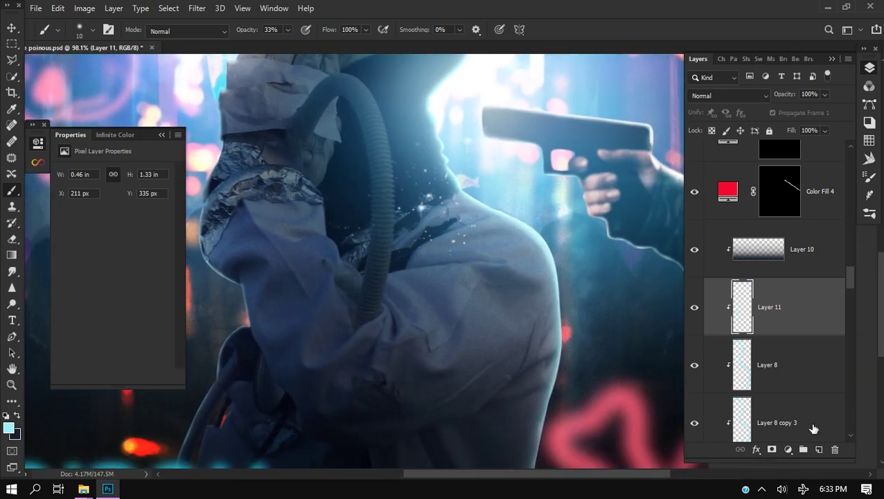
click(818, 448)
scroll(412, 288, up, 2)
right_click(76, 149)
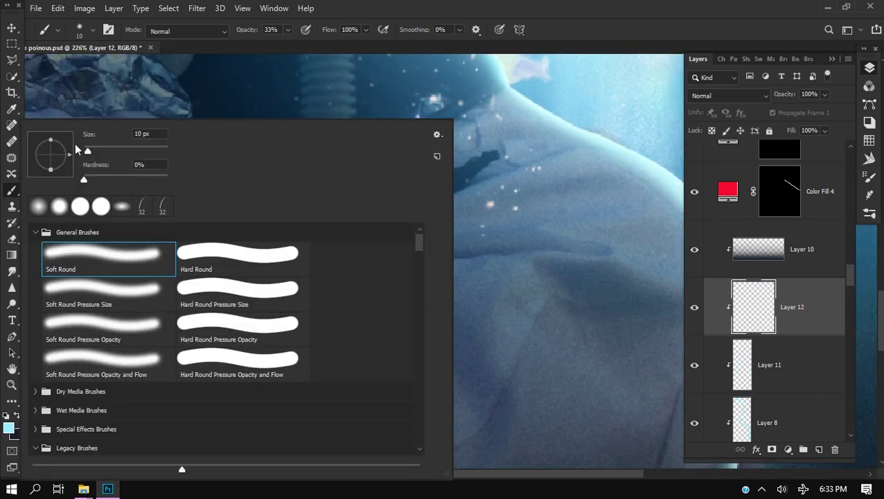
click(308, 28)
scroll(492, 202, up, 1)
drag(565, 272, 640, 277)
- Extend the cyan highlight along the sleeve crease and set its layer's blend mode to Overlay
click(731, 95)
click(723, 187)
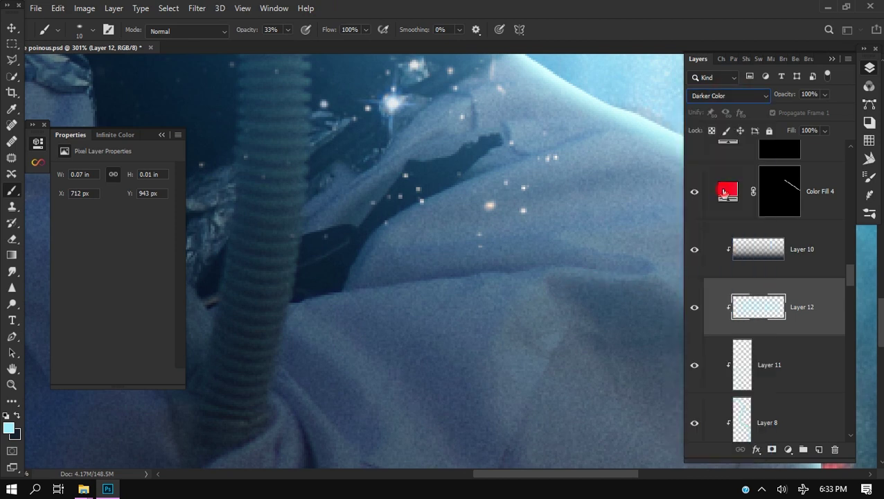
drag(552, 272, 514, 274)
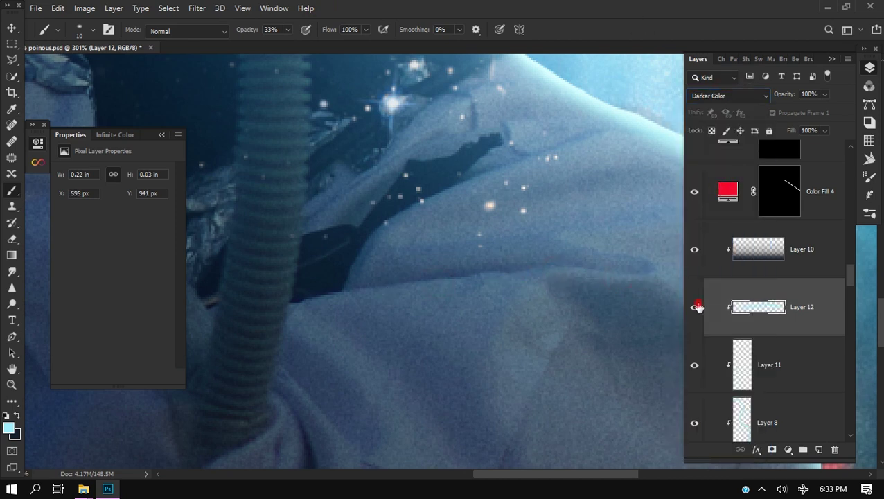
click(713, 96)
click(712, 275)
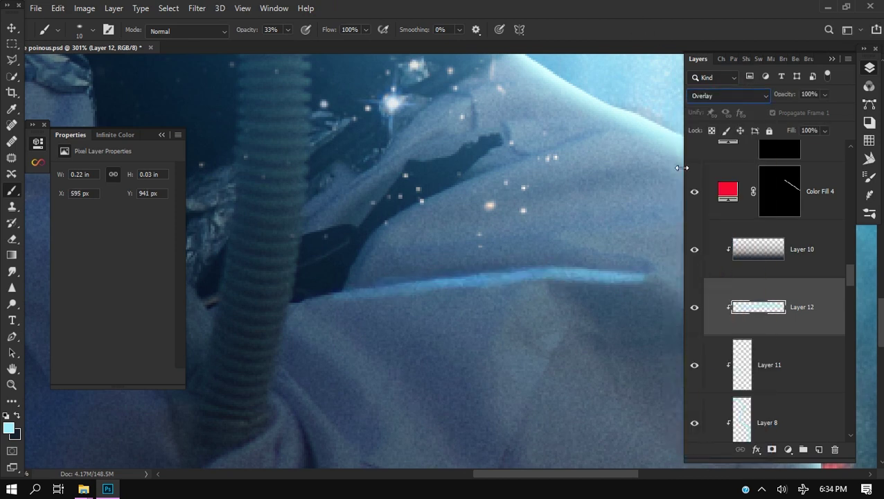
- Paint more cyan highlights along the fabric folds on the astronaut's shoulder, upper arm and lower sleeve
drag(649, 262, 503, 241)
mouse_move(610, 127)
mouse_down()
mouse_move(539, 150)
mouse_move(484, 175)
mouse_move(381, 238)
mouse_up()
scroll(409, 248, down, 2)
scroll(430, 265, down, 3)
drag(279, 231, 474, 309)
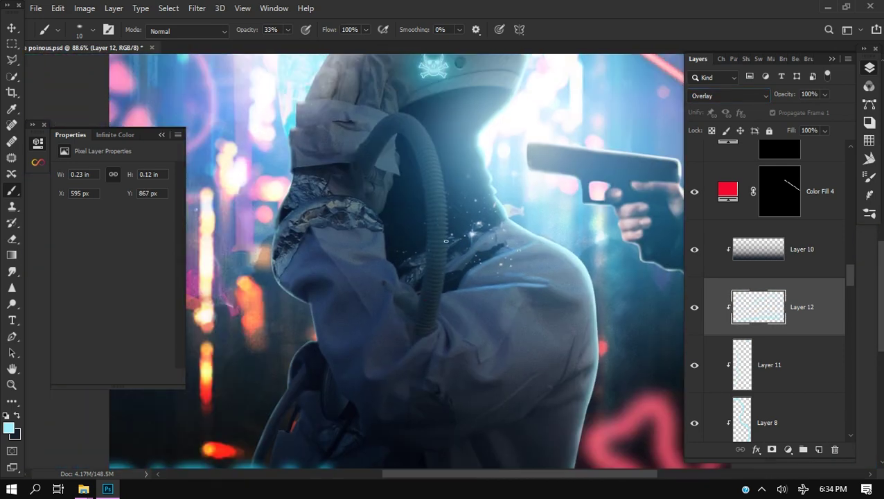
drag(499, 141, 429, 181)
scroll(490, 311, up, 3)
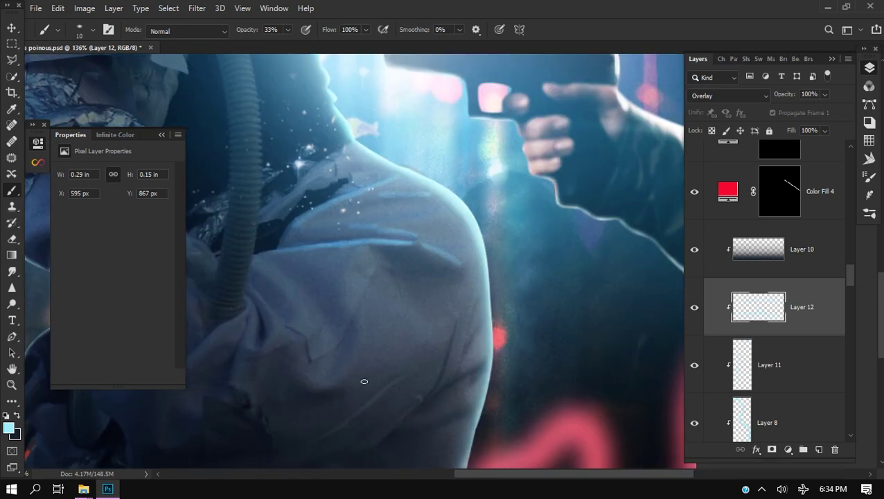
drag(301, 383, 329, 371)
scroll(363, 283, down, 3)
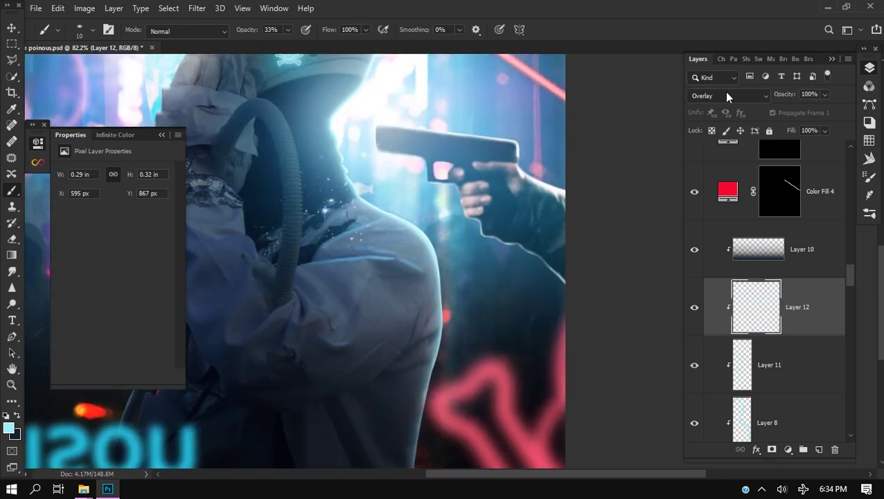
- Soften the painted fold highlights with a 4.7-pixel Gaussian Blur
click(201, 9)
mouse_move(111, 64)
click(216, 114)
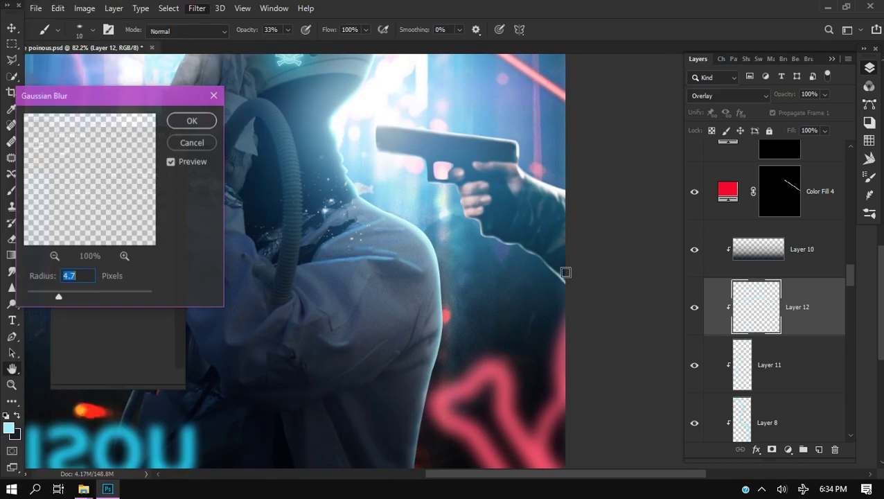
click(199, 122)
- Brighten the rim on the Overlay layer along the dark strap and the raised sleeve's outer edge
scroll(337, 200, up, 5)
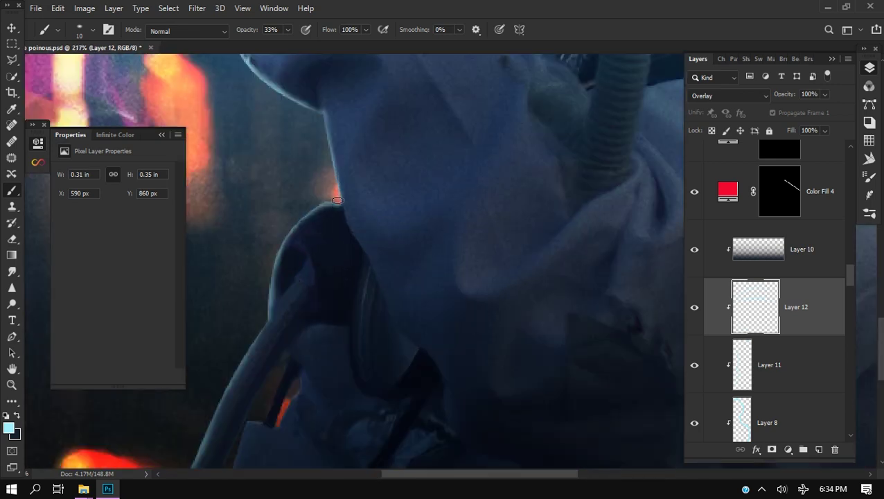
drag(282, 233, 266, 286)
drag(319, 179, 353, 255)
scroll(335, 207, up, 5)
scroll(326, 187, down, 3)
drag(236, 122, 337, 305)
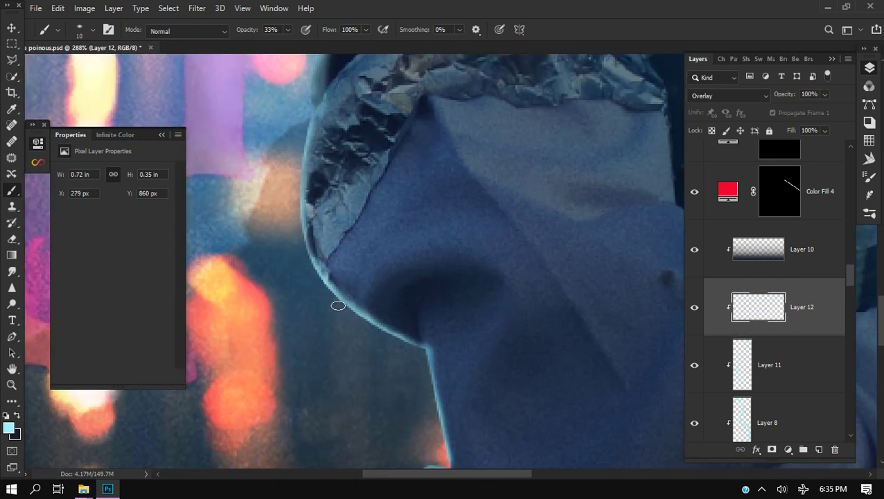
- Brighten the rim light on the Overlay layer along the foil wrist and the stepped edge of the cuff
scroll(296, 255, down, 4)
drag(324, 84, 357, 252)
scroll(365, 184, up, 3)
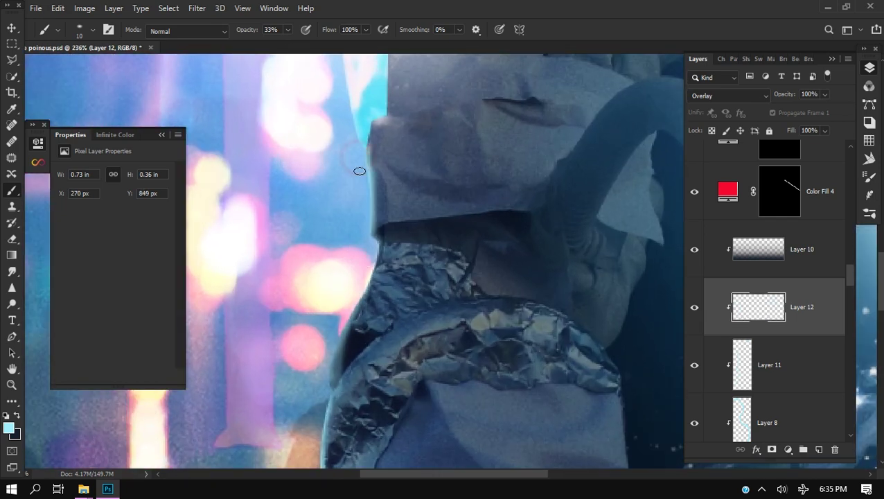
drag(359, 172, 376, 253)
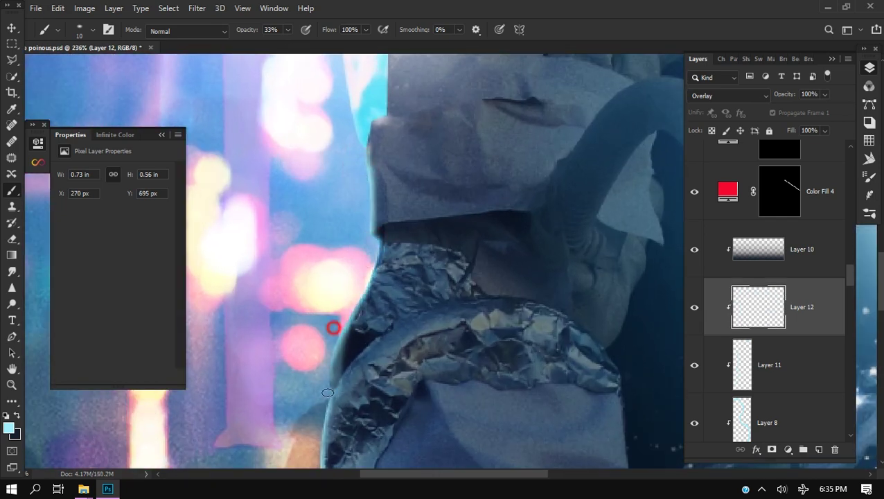
drag(328, 393, 326, 399)
scroll(346, 305, down, 4)
drag(358, 297, 361, 340)
scroll(357, 257, up, 8)
drag(362, 171, 359, 360)
mouse_move(349, 331)
mouse_down()
mouse_move(324, 375)
mouse_move(325, 423)
mouse_up()
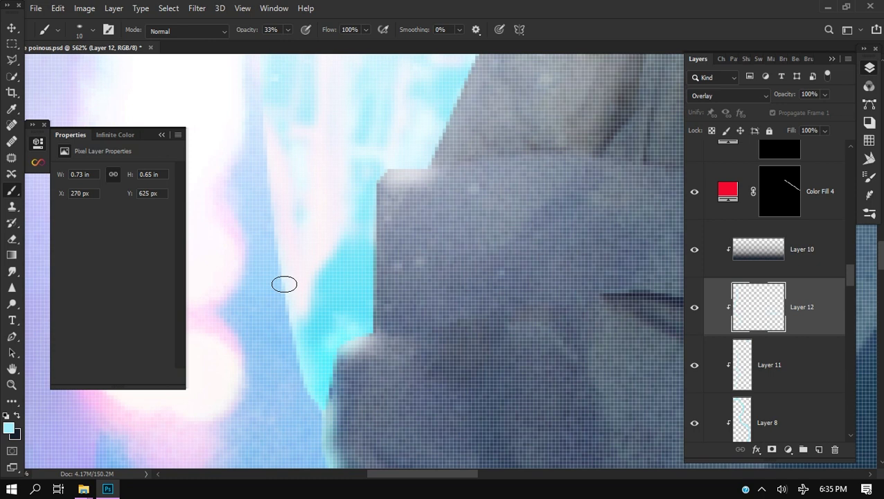
- Paint the Overlay rim highlight along the raised glove and the curved back edge of the helmet
scroll(393, 283, down, 1)
drag(468, 150, 392, 333)
scroll(443, 231, down, 1)
mouse_move(432, 254)
mouse_down()
mouse_move(395, 302)
mouse_move(374, 356)
mouse_up()
scroll(424, 303, down, 4)
drag(423, 303, 393, 344)
scroll(431, 291, up, 4)
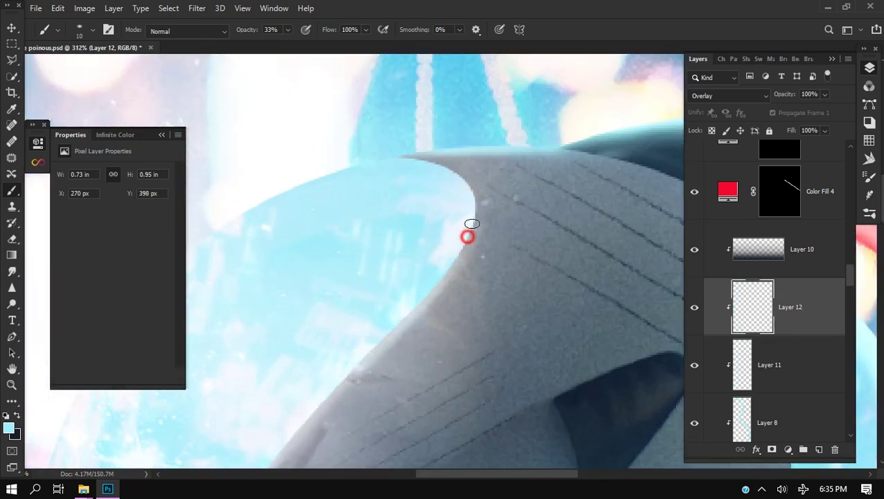
drag(471, 224, 474, 194)
scroll(415, 277, down, 8)
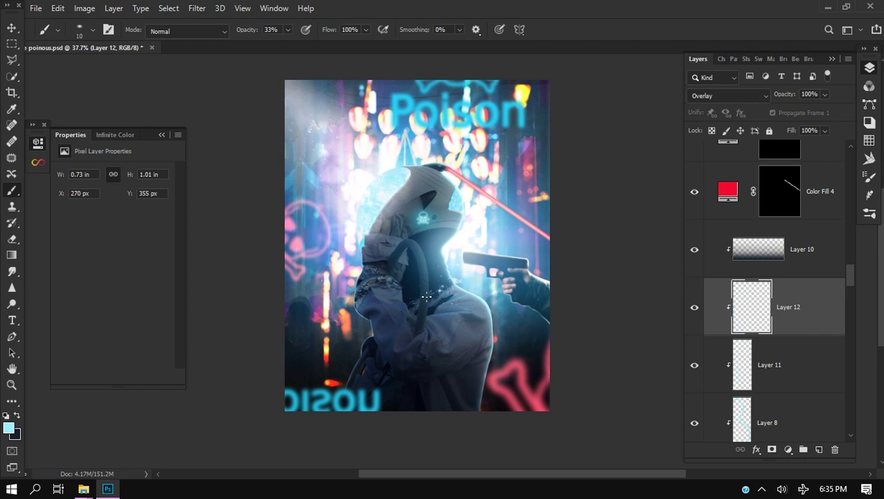
- Add a clipped Soft Light layer above Layer 12 and set the brush opacity to 17%
scroll(503, 363, up, 6)
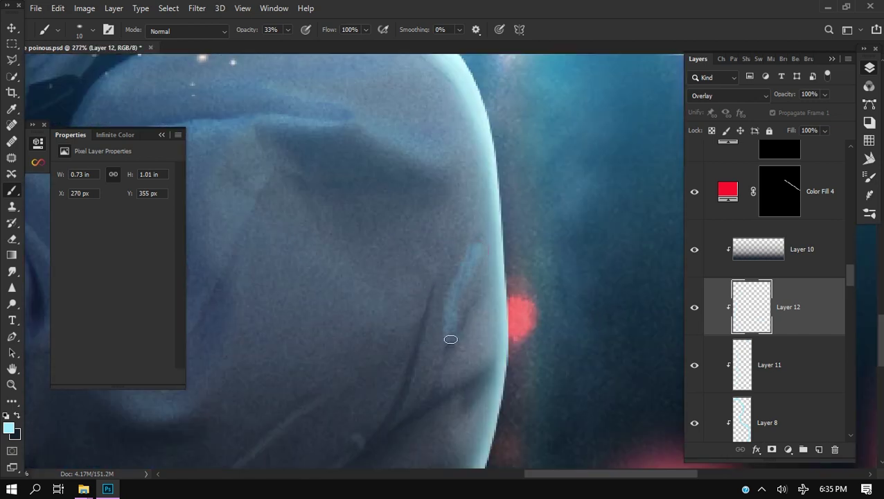
click(818, 449)
click(720, 96)
click(708, 277)
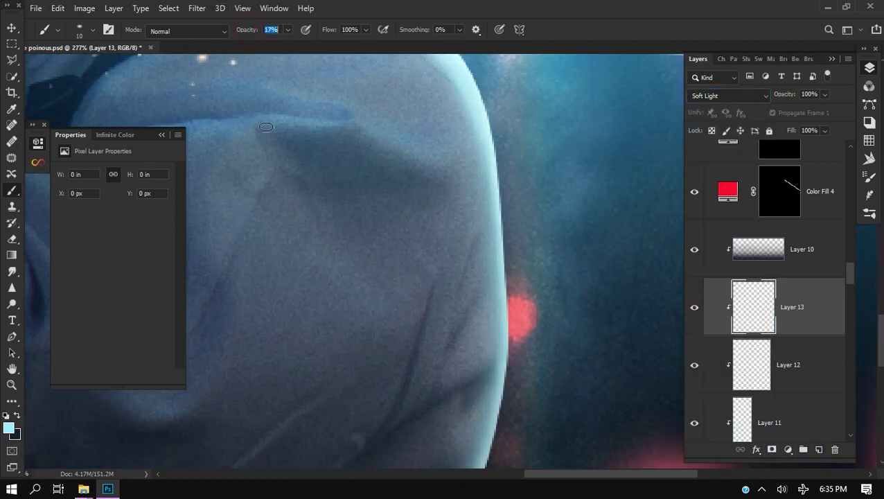
- Paint faint cyan highlights on the Soft Light layer over the folds of the suit's back and shoulder
drag(471, 197, 474, 228)
scroll(504, 362, down, 3)
mouse_move(433, 161)
mouse_down()
mouse_move(405, 296)
mouse_move(295, 255)
mouse_up()
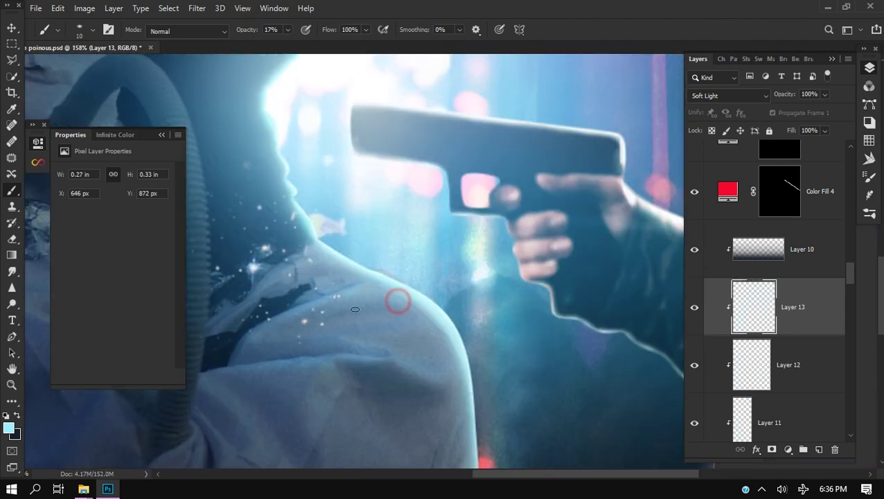
drag(398, 300, 295, 242)
mouse_move(313, 221)
mouse_down()
mouse_move(397, 298)
mouse_move(352, 170)
mouse_up()
scroll(284, 387, up, 3)
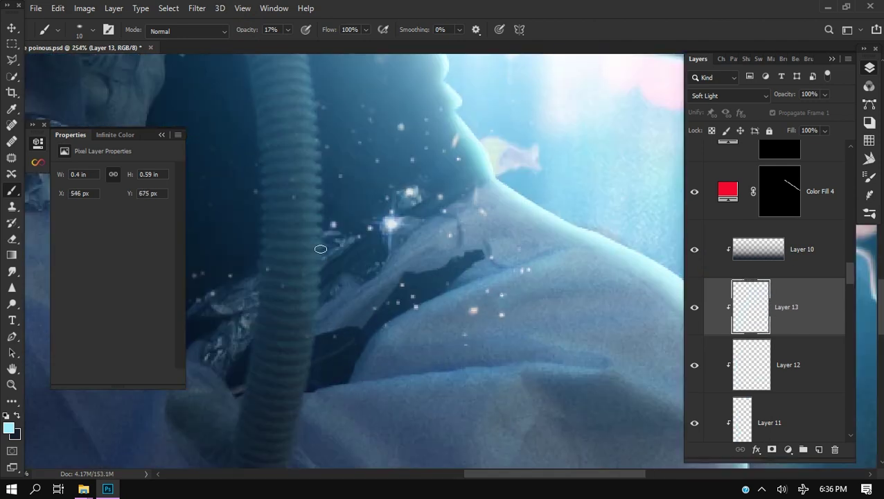
- Paint a cyan rim highlight along the outer edge of the breathing hose on the Soft Light layer
drag(264, 63, 244, 55)
scroll(329, 346, down, 3)
drag(330, 340, 330, 223)
drag(326, 384, 326, 255)
scroll(328, 256, down, 3)
drag(346, 276, 367, 307)
scroll(344, 222, down, 3)
- Compare blending modes for the hose highlight layer and set it to Linear Light
click(727, 95)
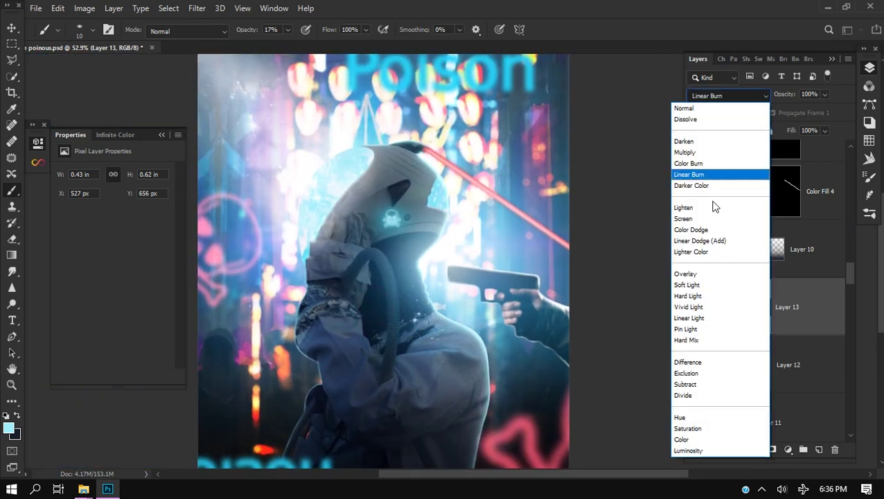
click(711, 97)
click(708, 96)
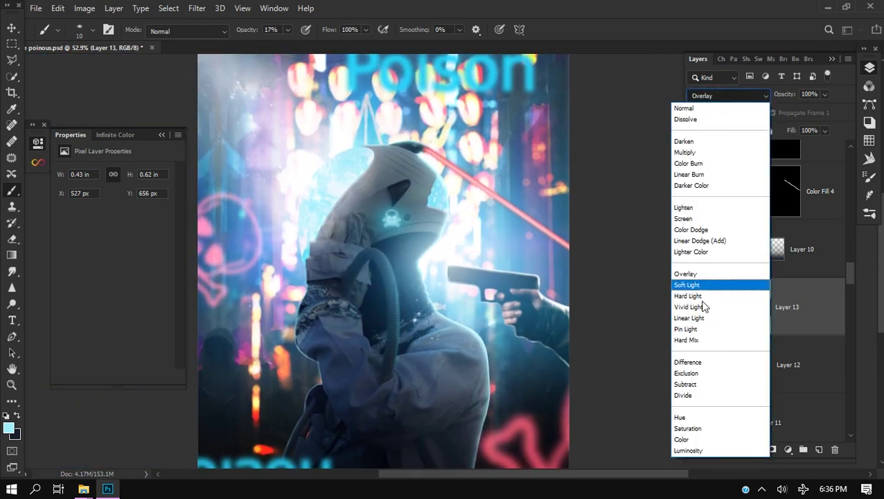
click(688, 317)
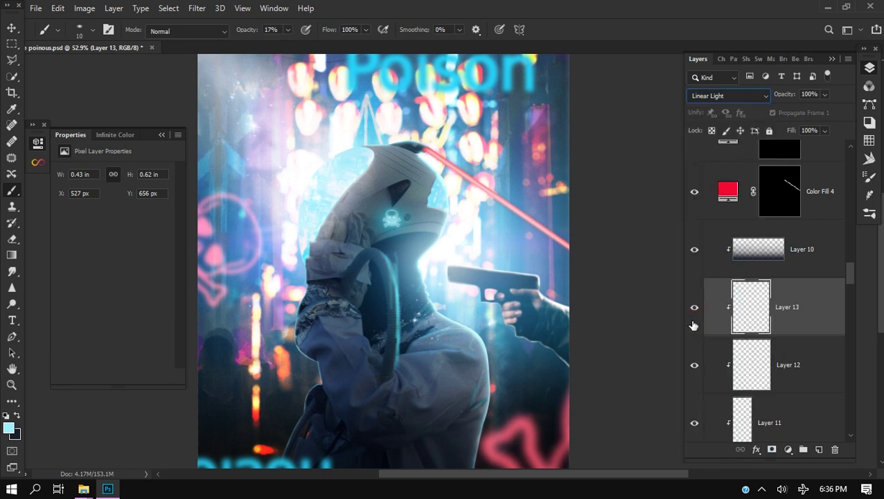
- Mask the Linear Light layer and fade the hose highlight and its spill with a soft 68-pixel black brush at 17% opacity
click(771, 449)
scroll(365, 283, up, 5)
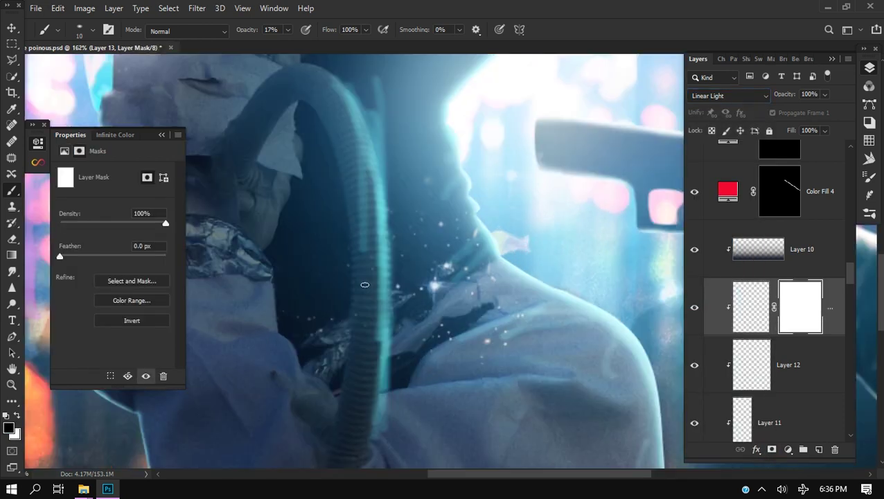
right_click(381, 188)
click(398, 11)
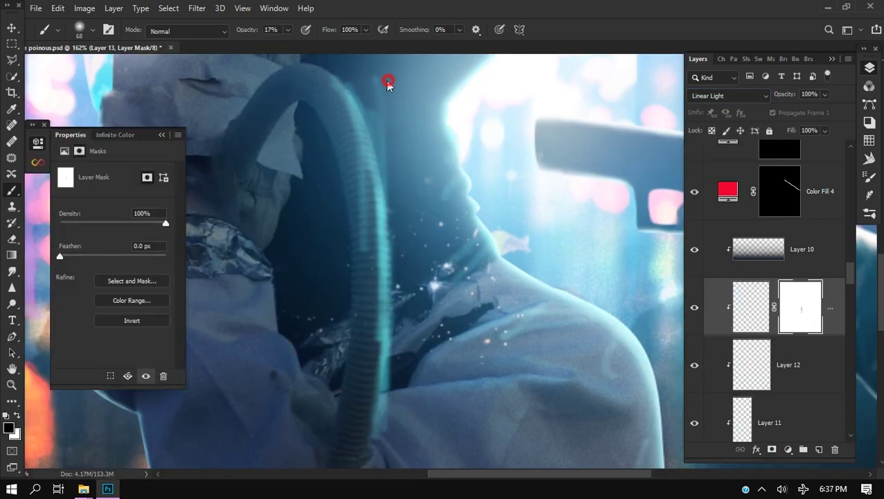
drag(355, 100, 385, 367)
drag(404, 406, 405, 259)
drag(389, 159, 373, 286)
scroll(372, 286, down, 3)
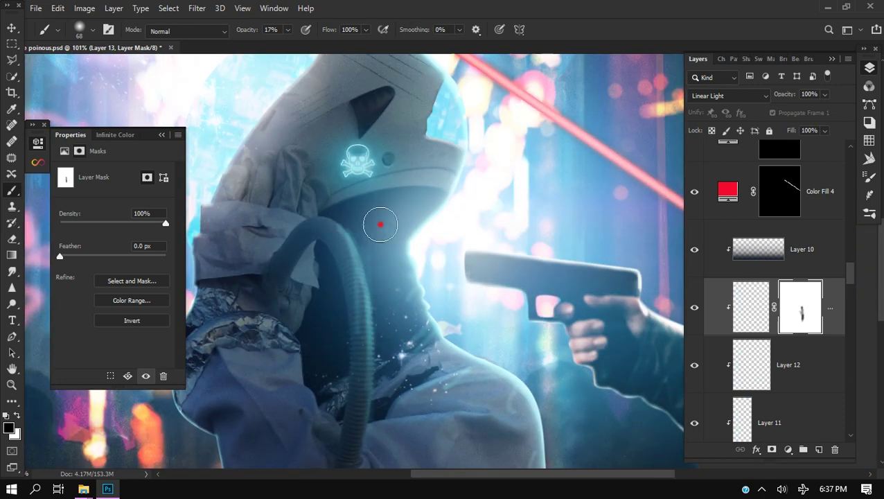
drag(450, 403, 398, 261)
scroll(415, 324, down, 2)
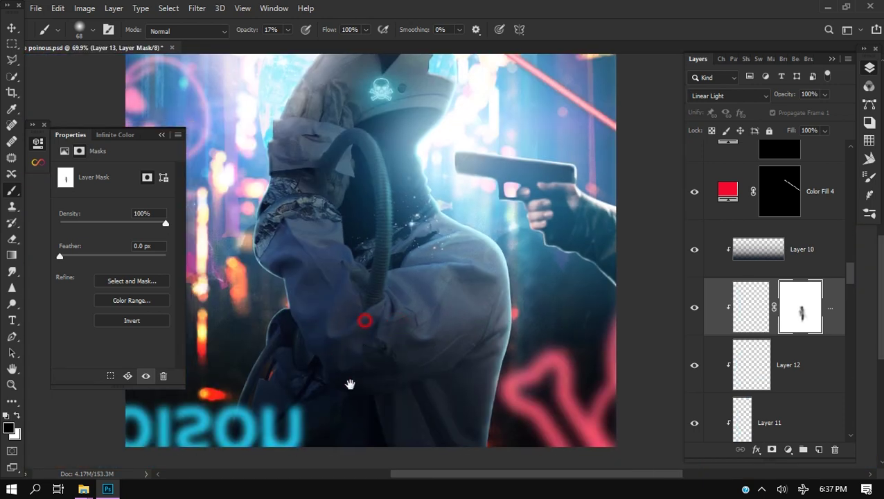
drag(363, 319, 349, 464)
drag(401, 456, 363, 361)
scroll(363, 361, down, 3)
drag(391, 332, 372, 336)
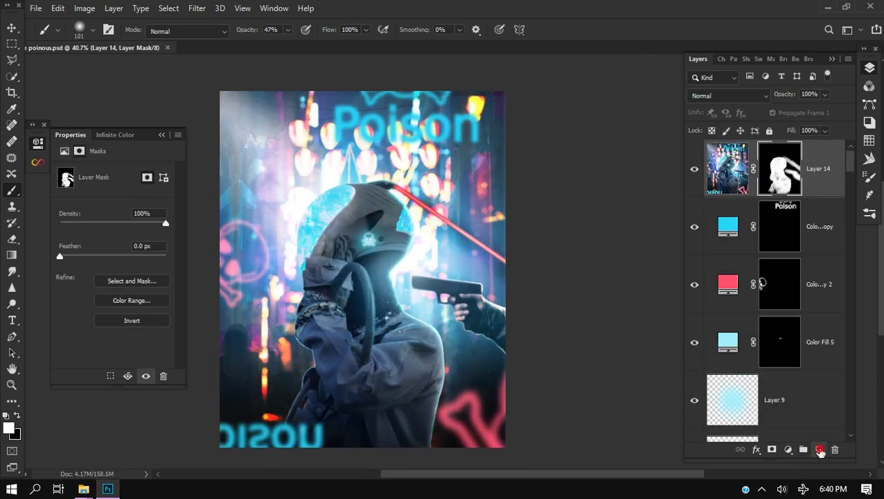
- Create a new layer above Layer 14 and fill it with the merged composite using Apply Image
click(820, 449)
click(84, 8)
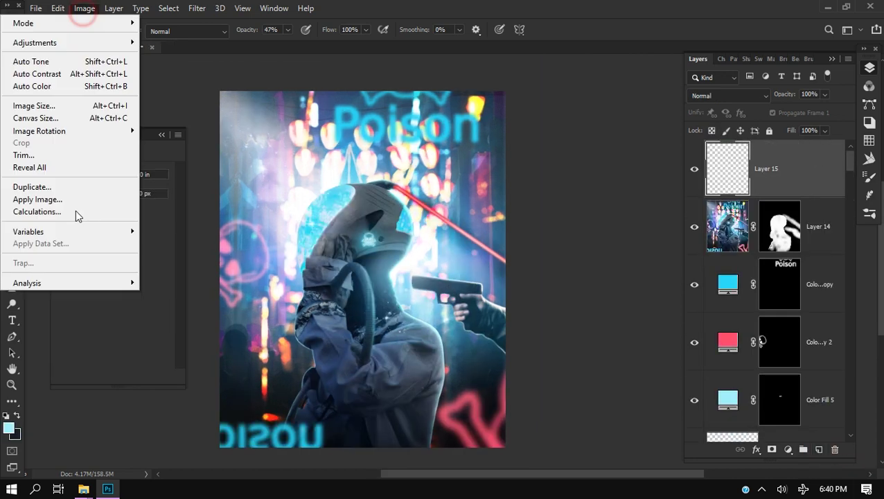
click(76, 200)
click(562, 118)
- Open the Totally Rad Dirty Pictures filter on the merged layer and move its dialog clear of the artwork
click(196, 7)
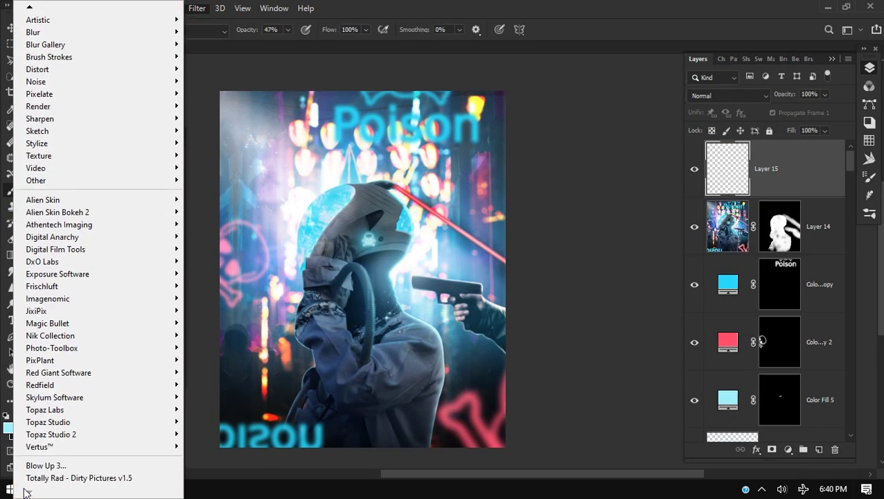
click(78, 478)
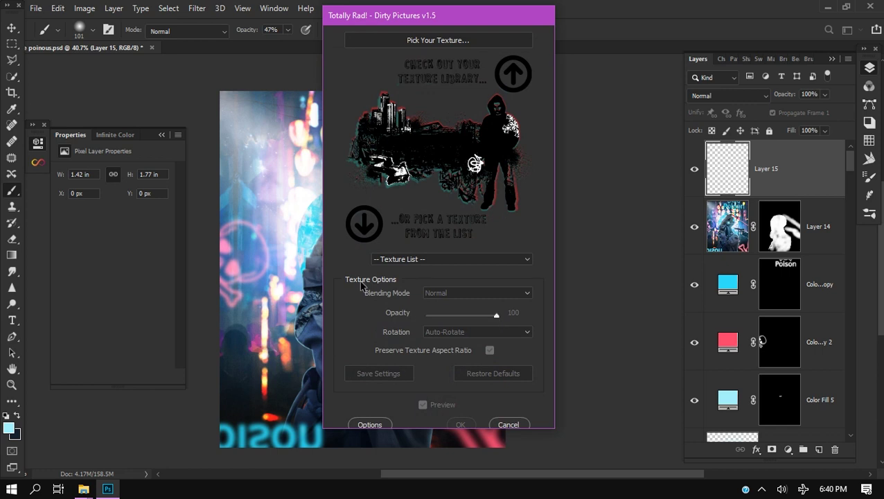
drag(469, 8, 708, 36)
- Try the Cinnamon Windsor texture with the Soft Light blending mode
click(658, 288)
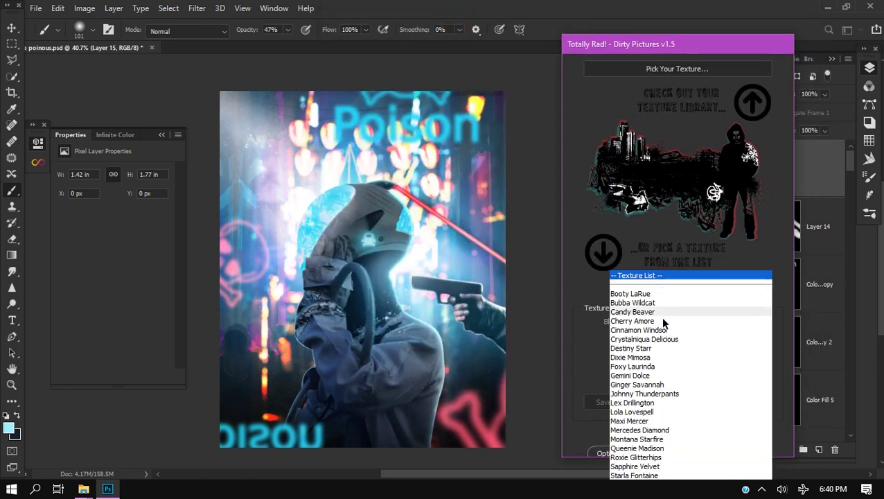
click(661, 323)
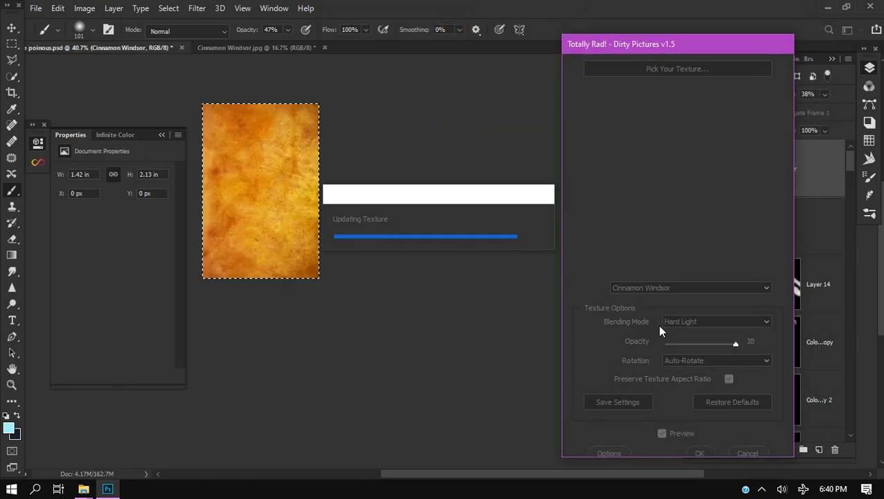
click(668, 321)
click(682, 385)
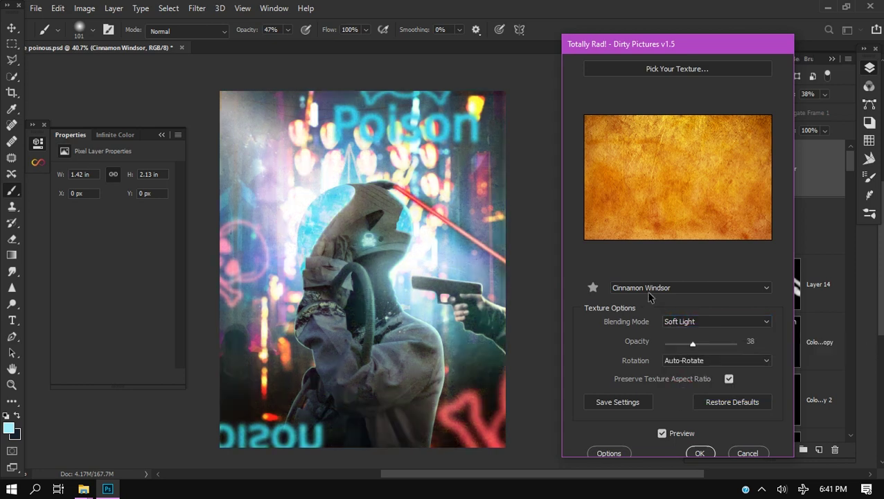
- Apply the Queenie Madison texture with Soft Light blending at 93% opacity after trying the Screen mode
click(647, 290)
click(629, 449)
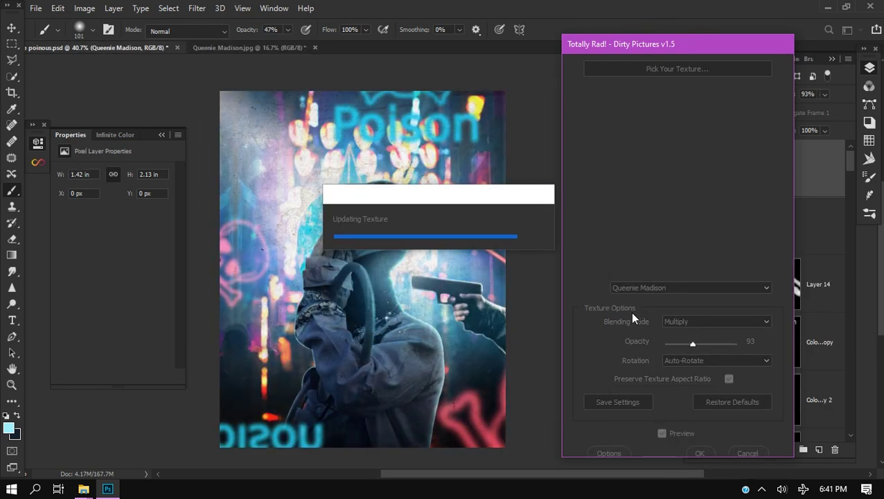
click(686, 324)
click(681, 360)
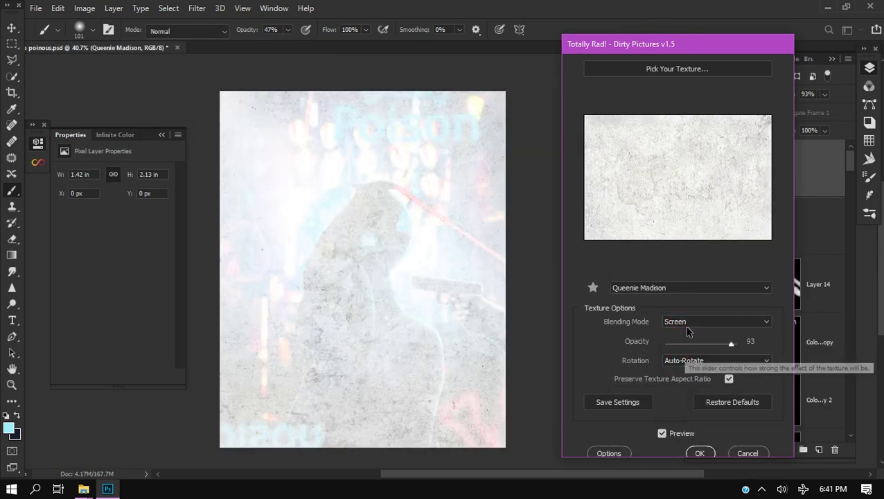
click(685, 327)
click(683, 387)
click(684, 323)
click(682, 385)
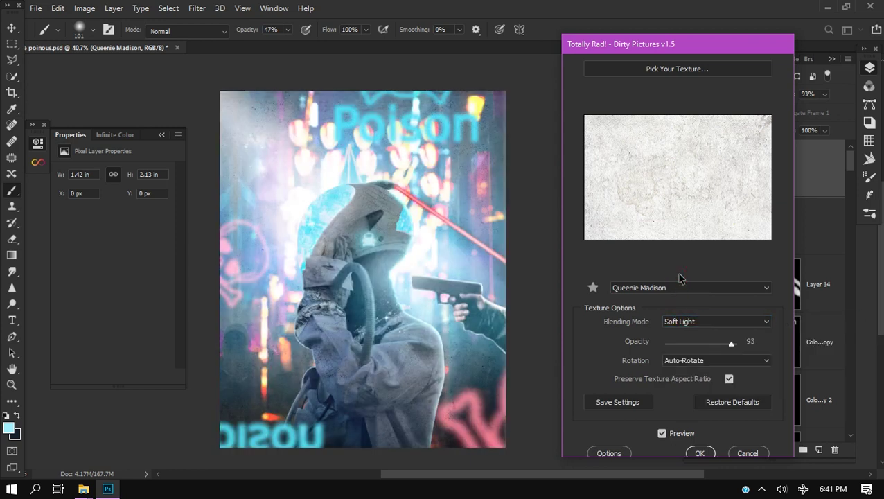
click(700, 453)
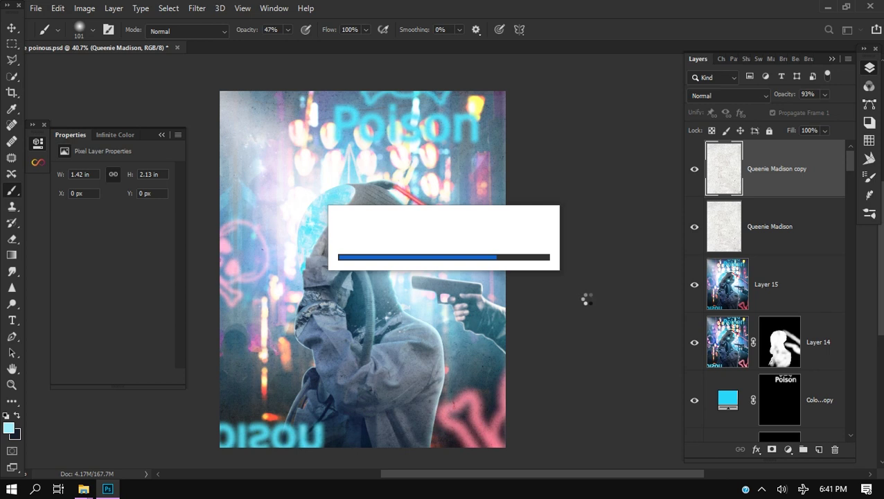
- Motion-blur the texture layer inside the Queenie Madison group at 54° and lower the group's opacity to 38%
click(708, 147)
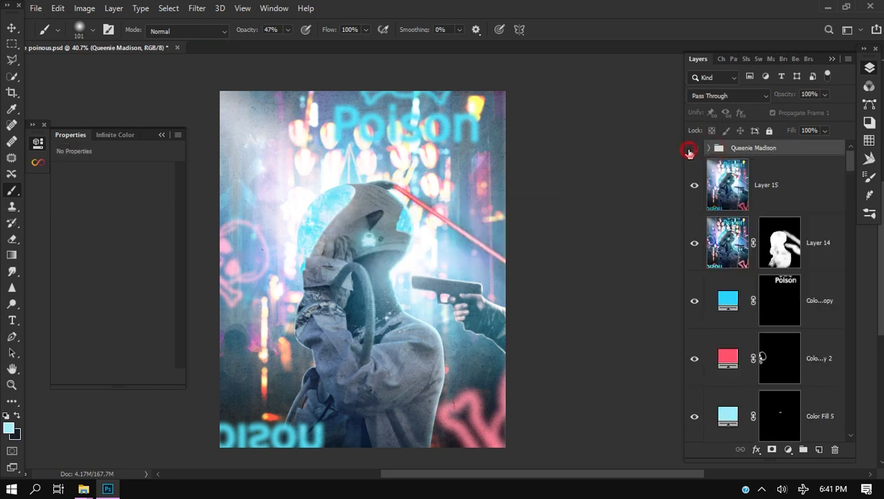
click(709, 148)
click(698, 247)
click(695, 245)
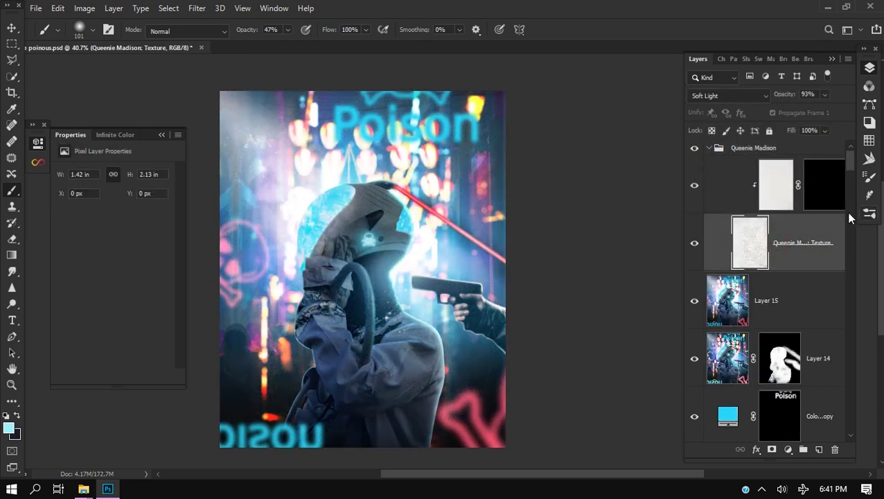
click(190, 9)
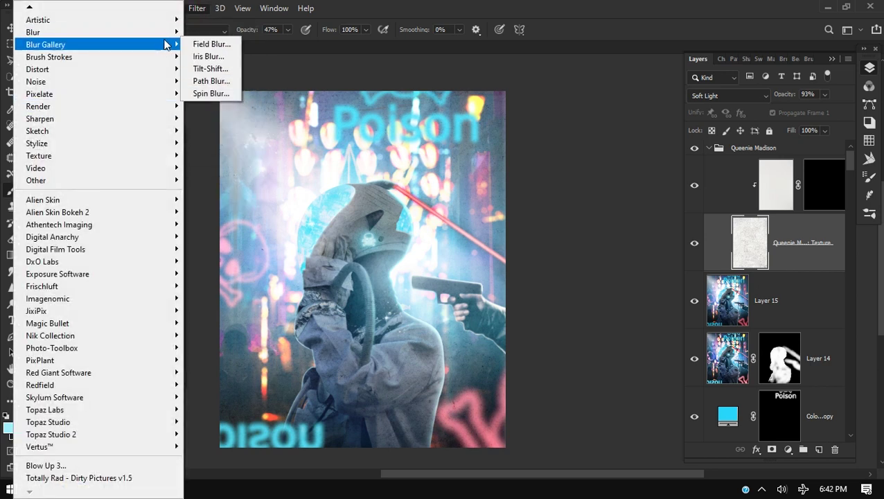
mouse_move(30, 32)
click(251, 162)
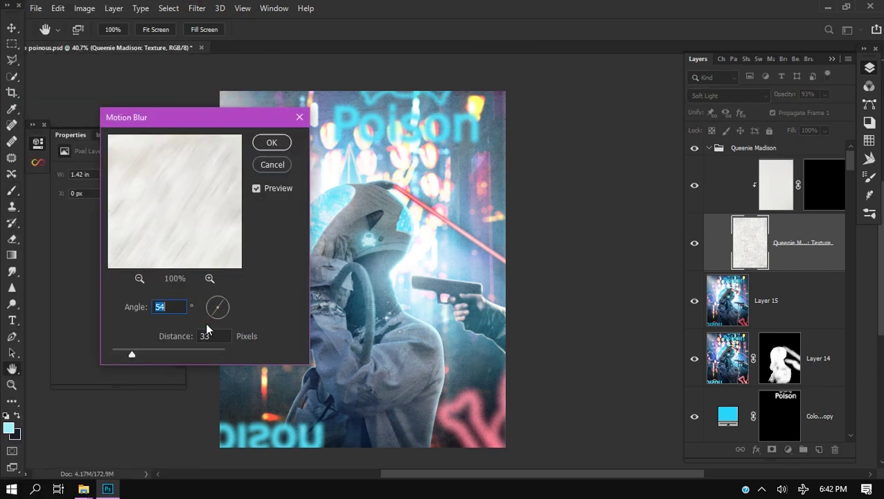
drag(132, 354, 165, 354)
click(278, 149)
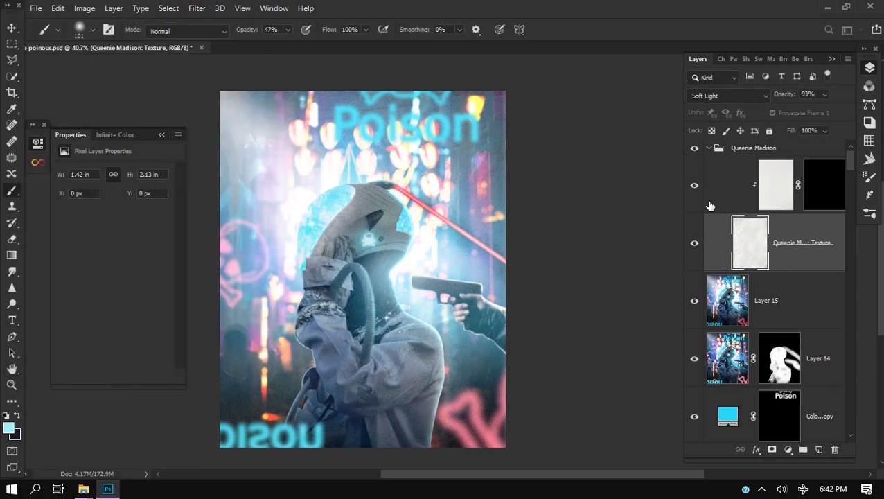
click(708, 148)
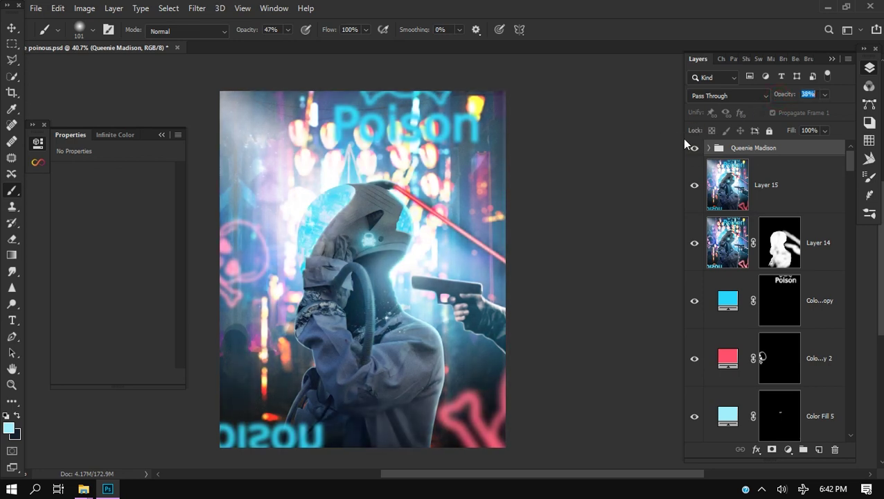
click(819, 450)
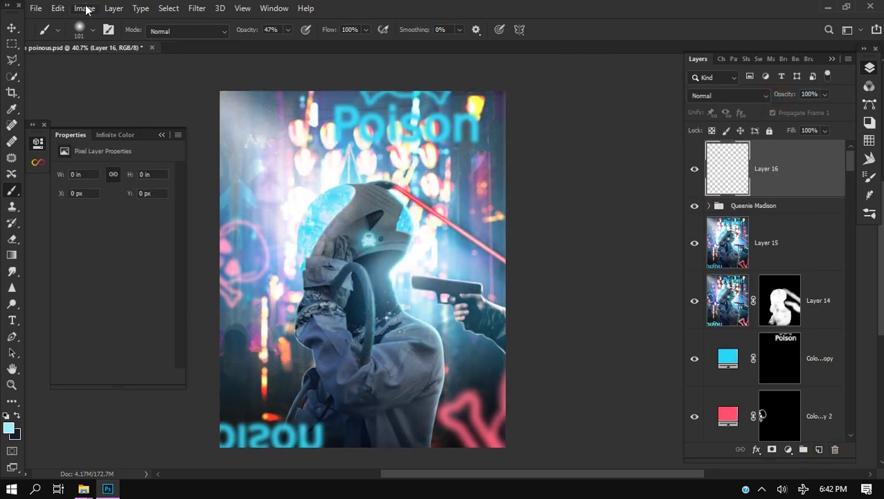
click(85, 9)
click(79, 199)
key(Return)
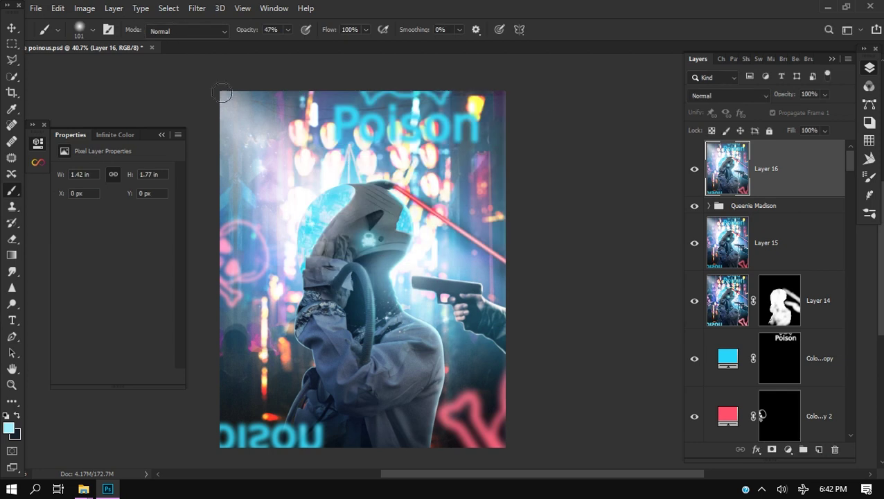
- Open Layer 16 in Alien Skin Exposure X4 and set Exposure to -0.69, Contrast to 36 and Highlights to 4
click(199, 9)
mouse_move(168, 435)
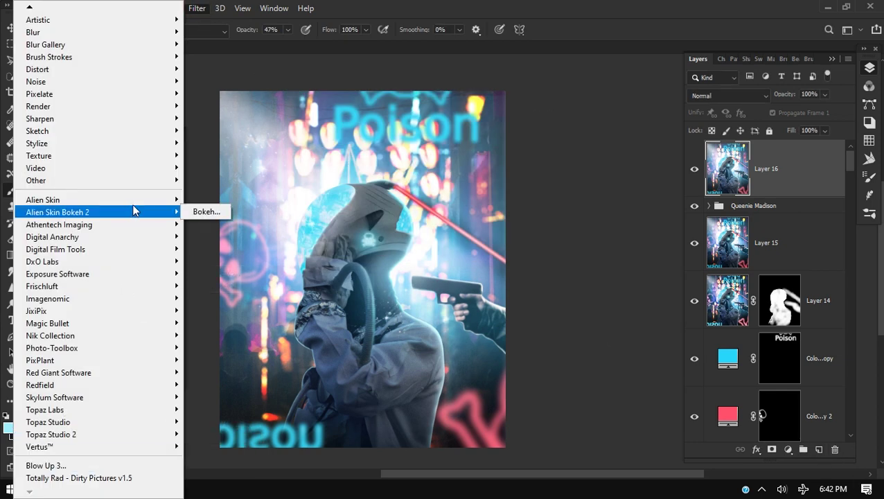
click(431, 320)
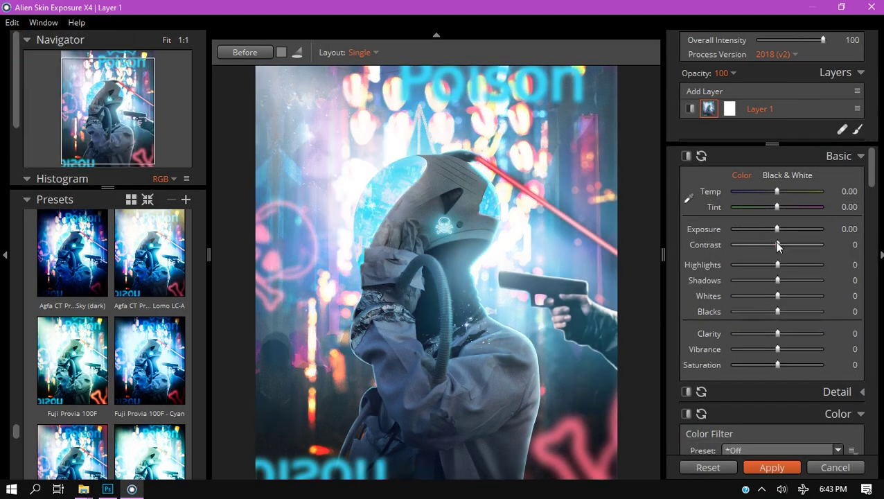
drag(777, 245, 779, 264)
drag(778, 228, 790, 246)
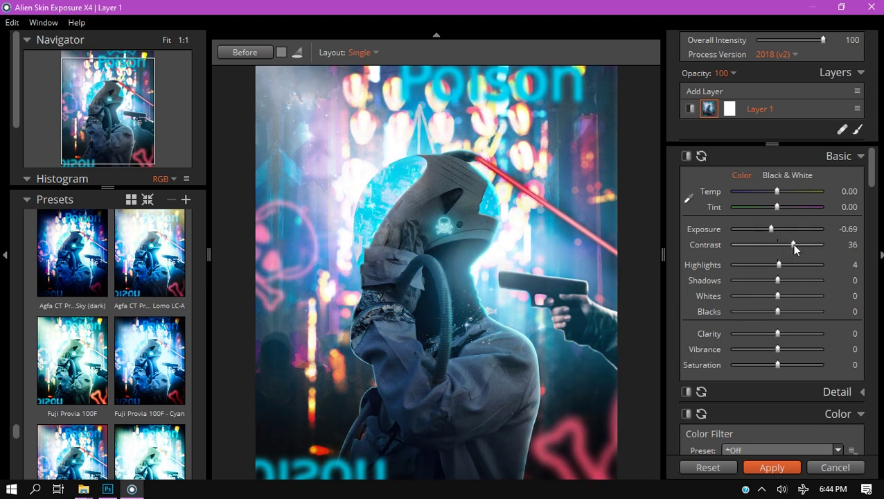
- Set Shadows to -47, Whites to 7 and Blacks to -2, adjust Highlights, and compare with the unedited image
drag(777, 311, 778, 281)
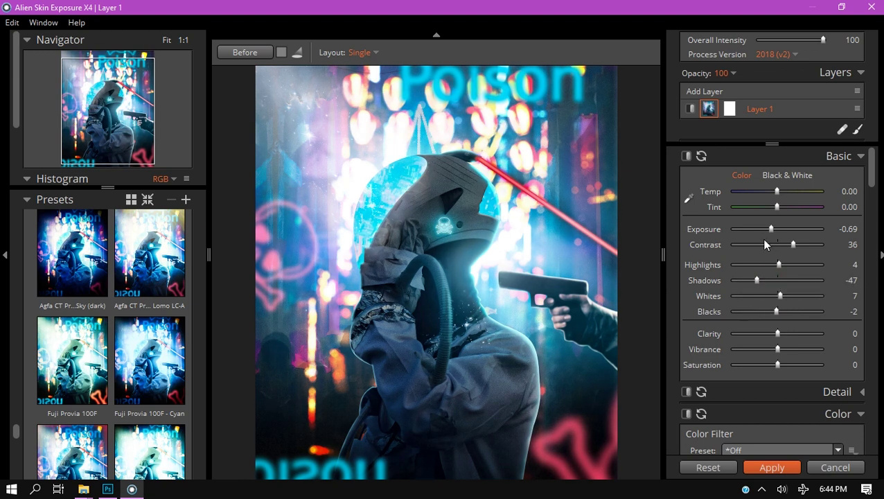
drag(777, 265, 784, 264)
click(243, 52)
click(241, 52)
- Try noise reduction on the image with Brightness at 14 and inspect the effect up close
scroll(792, 353, down, 3)
click(860, 236)
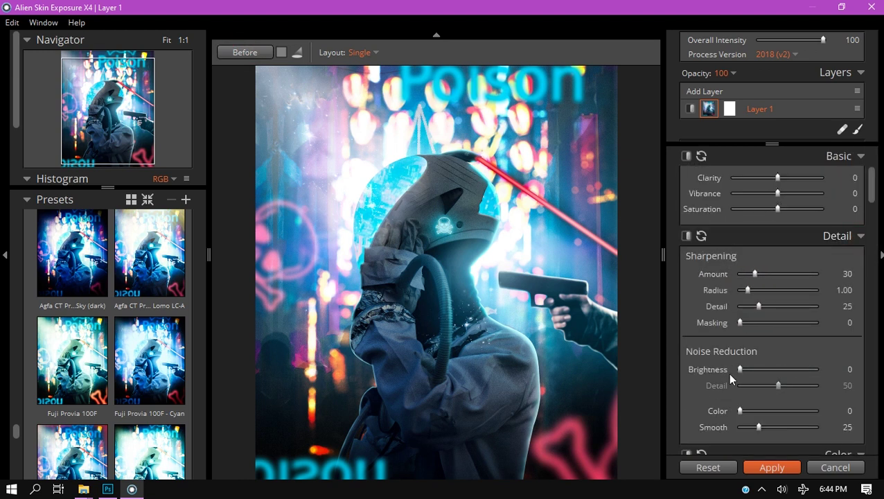
drag(758, 369, 754, 369)
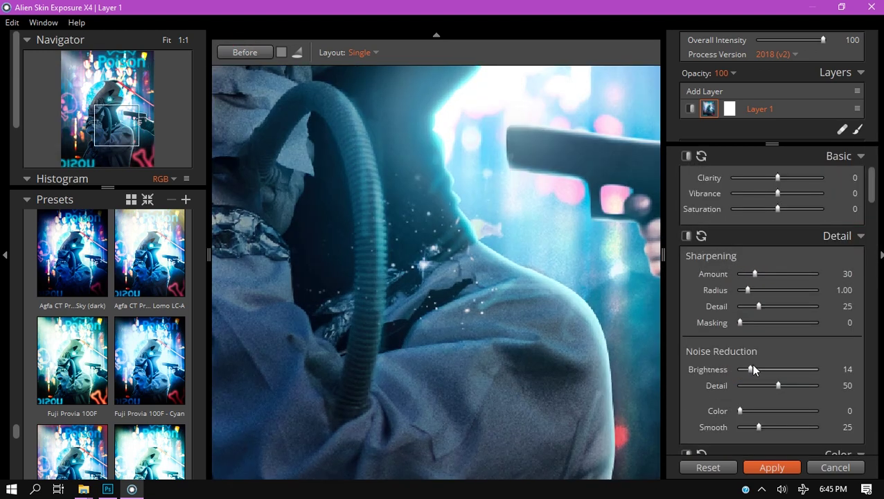
click(744, 410)
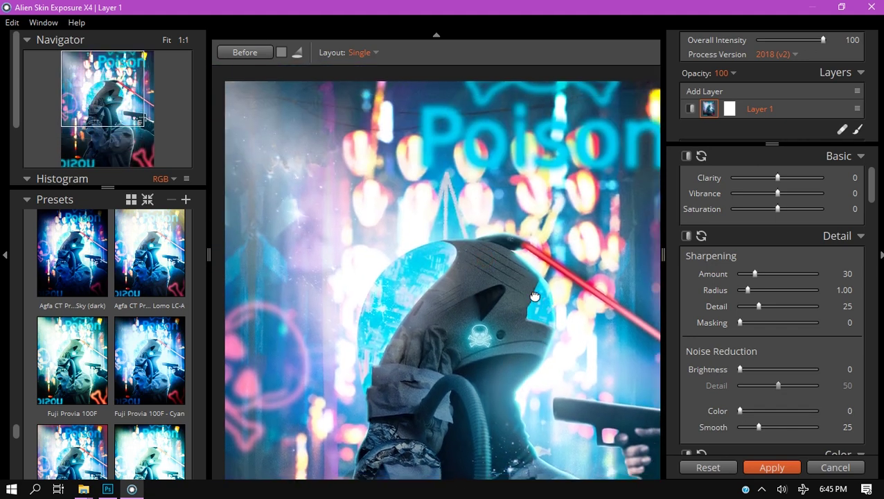
- Apply the Cyan color filter with Density 23 and set Cool/Warm to -6
scroll(768, 312, down, 4)
click(761, 335)
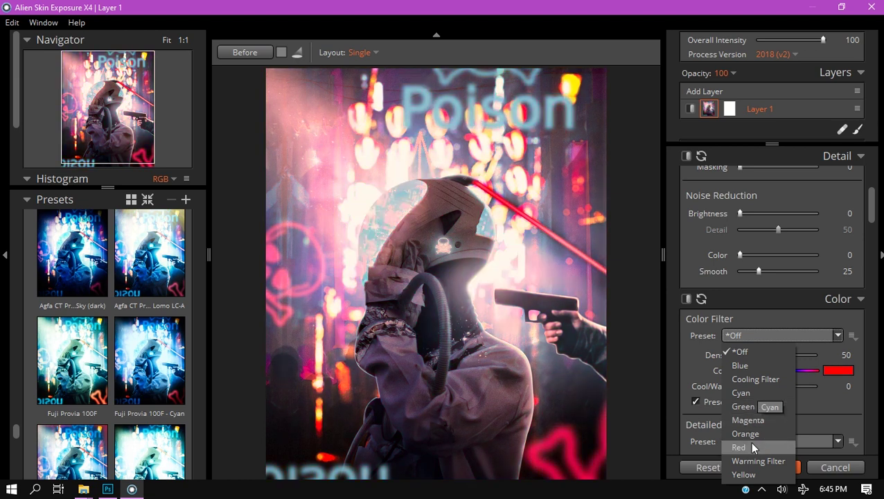
click(770, 392)
drag(800, 356, 758, 354)
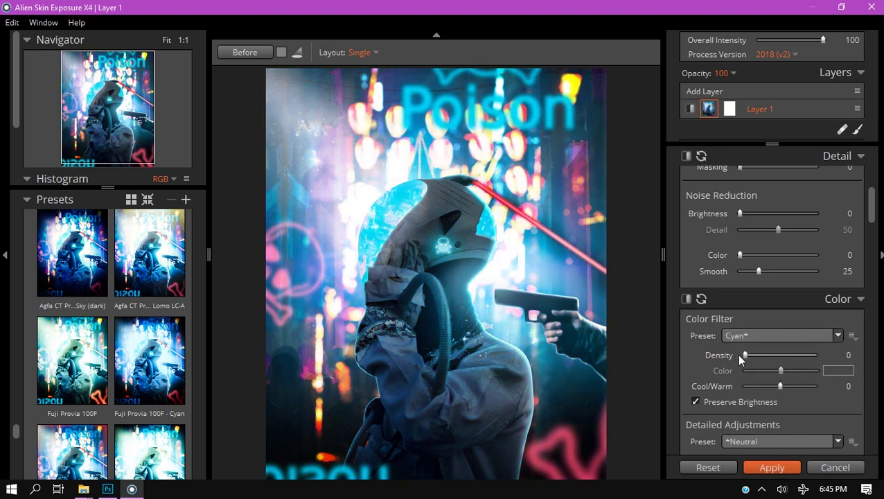
drag(762, 385, 778, 386)
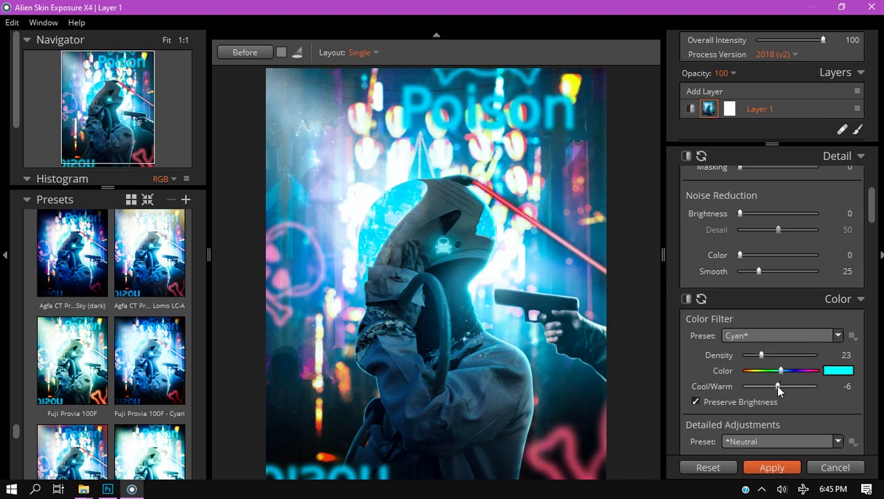
- Set the hue of Reds to -8 and Oranges to -12, shift Yellows towards green, and lower the Blues and Purples hues slightly
scroll(783, 333, down, 5)
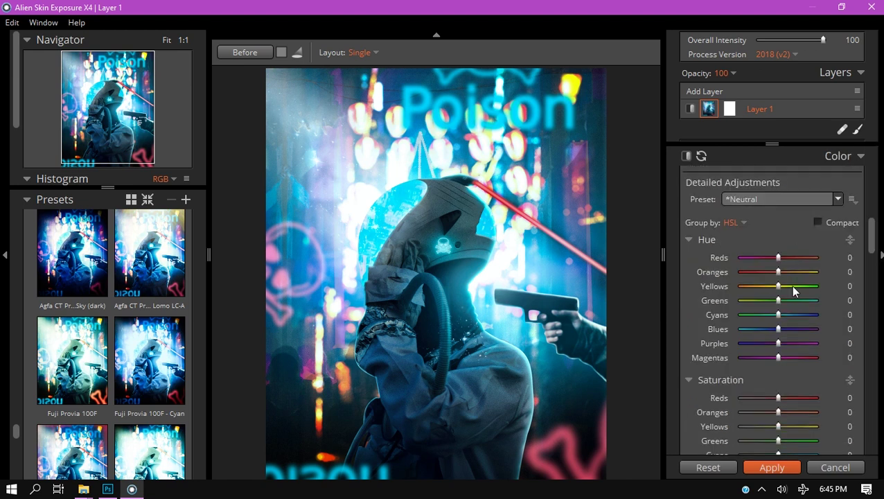
drag(778, 259, 708, 260)
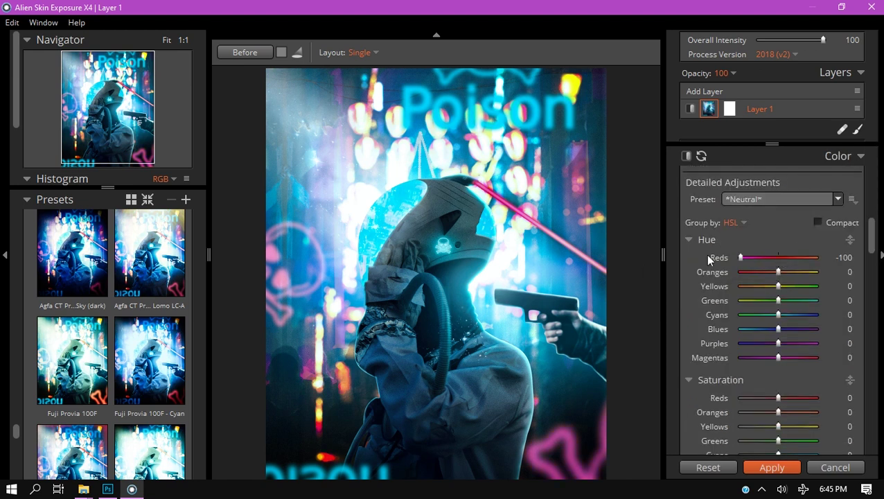
drag(807, 263, 771, 276)
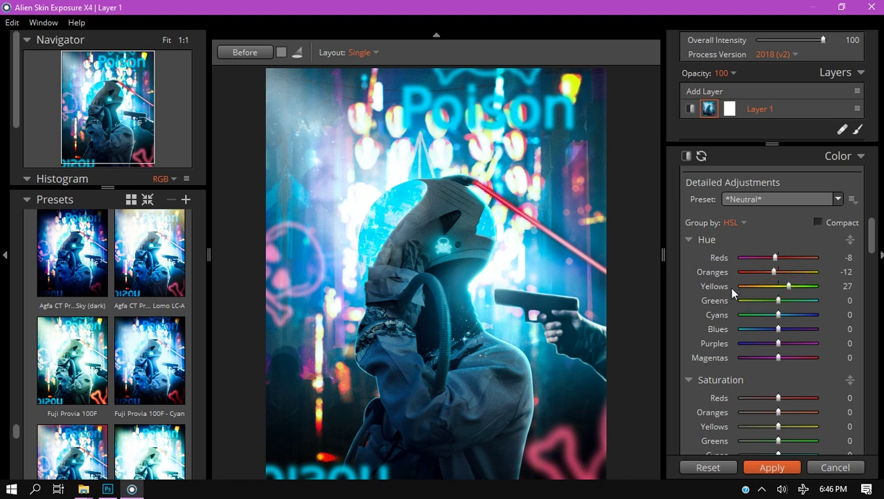
drag(751, 331, 785, 318)
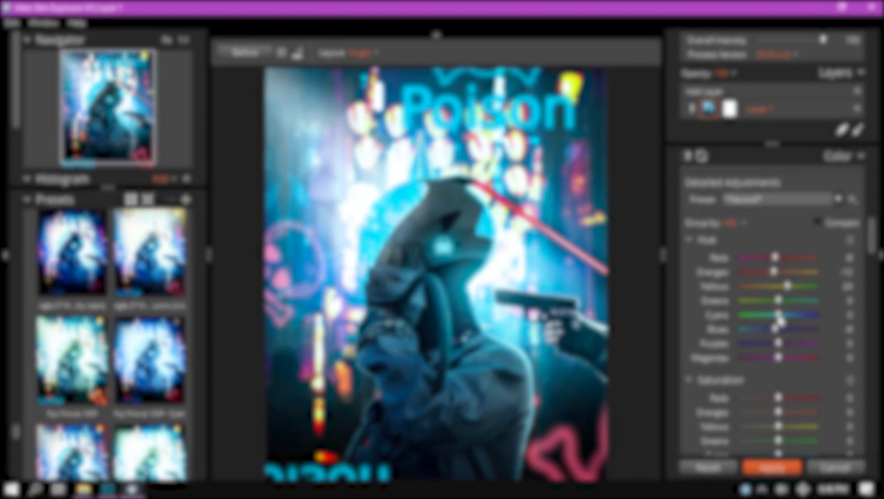
- Raise the luminance of Reds, Oranges and Yellows strongly, fine-tune Cyans luminance, and lower the Cyans saturation
scroll(793, 390, down, 6)
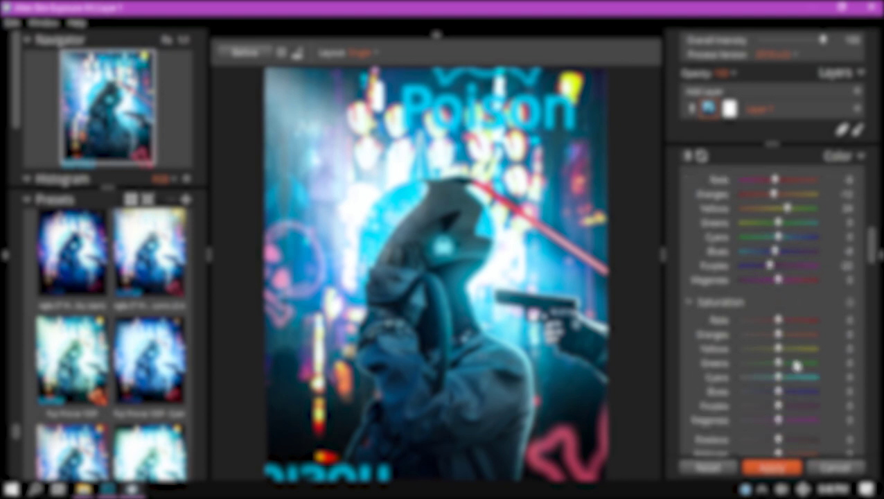
drag(778, 352, 810, 353)
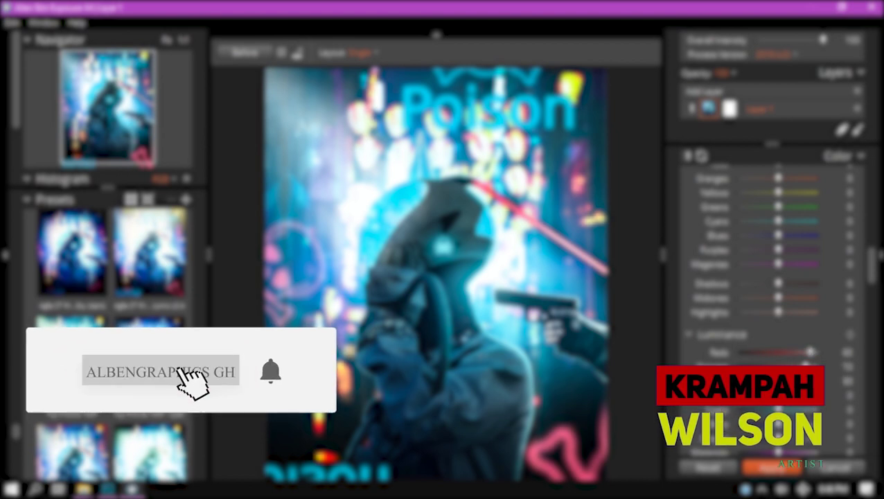
mouse_move(778, 409)
mouse_down()
mouse_move(794, 409)
mouse_move(747, 409)
mouse_move(779, 409)
mouse_up()
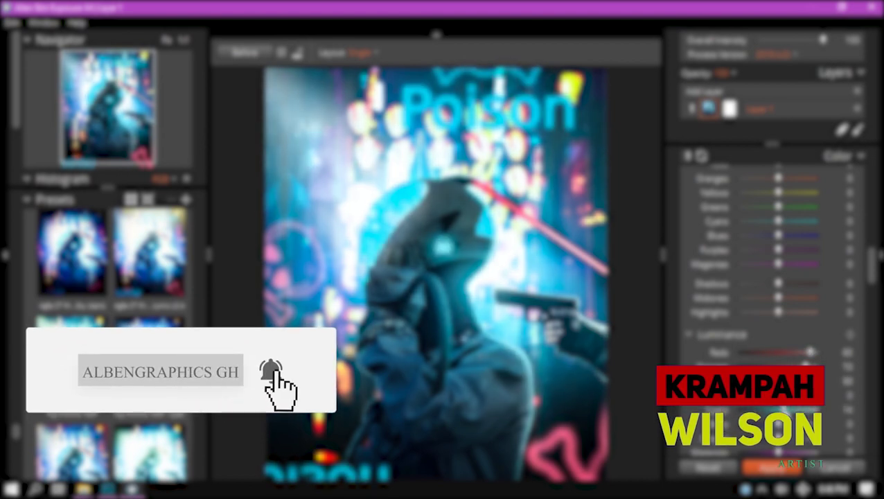
drag(777, 222, 768, 222)
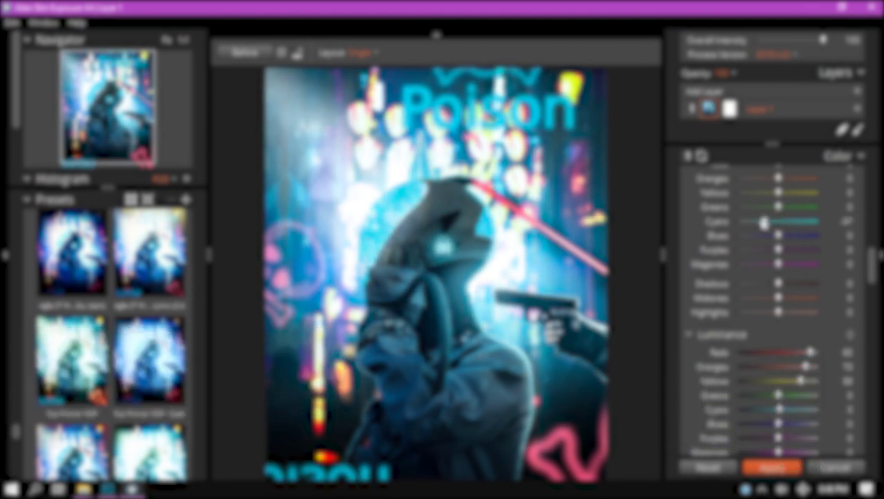
drag(780, 410, 789, 412)
drag(872, 267, 871, 166)
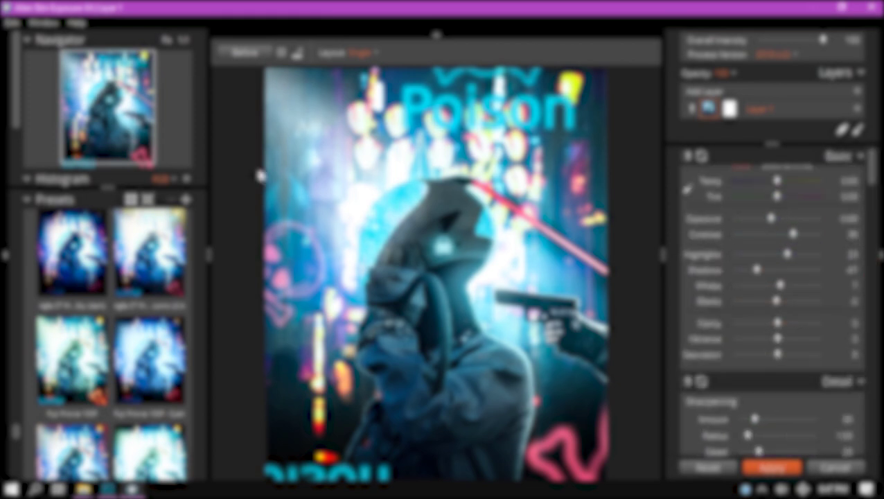